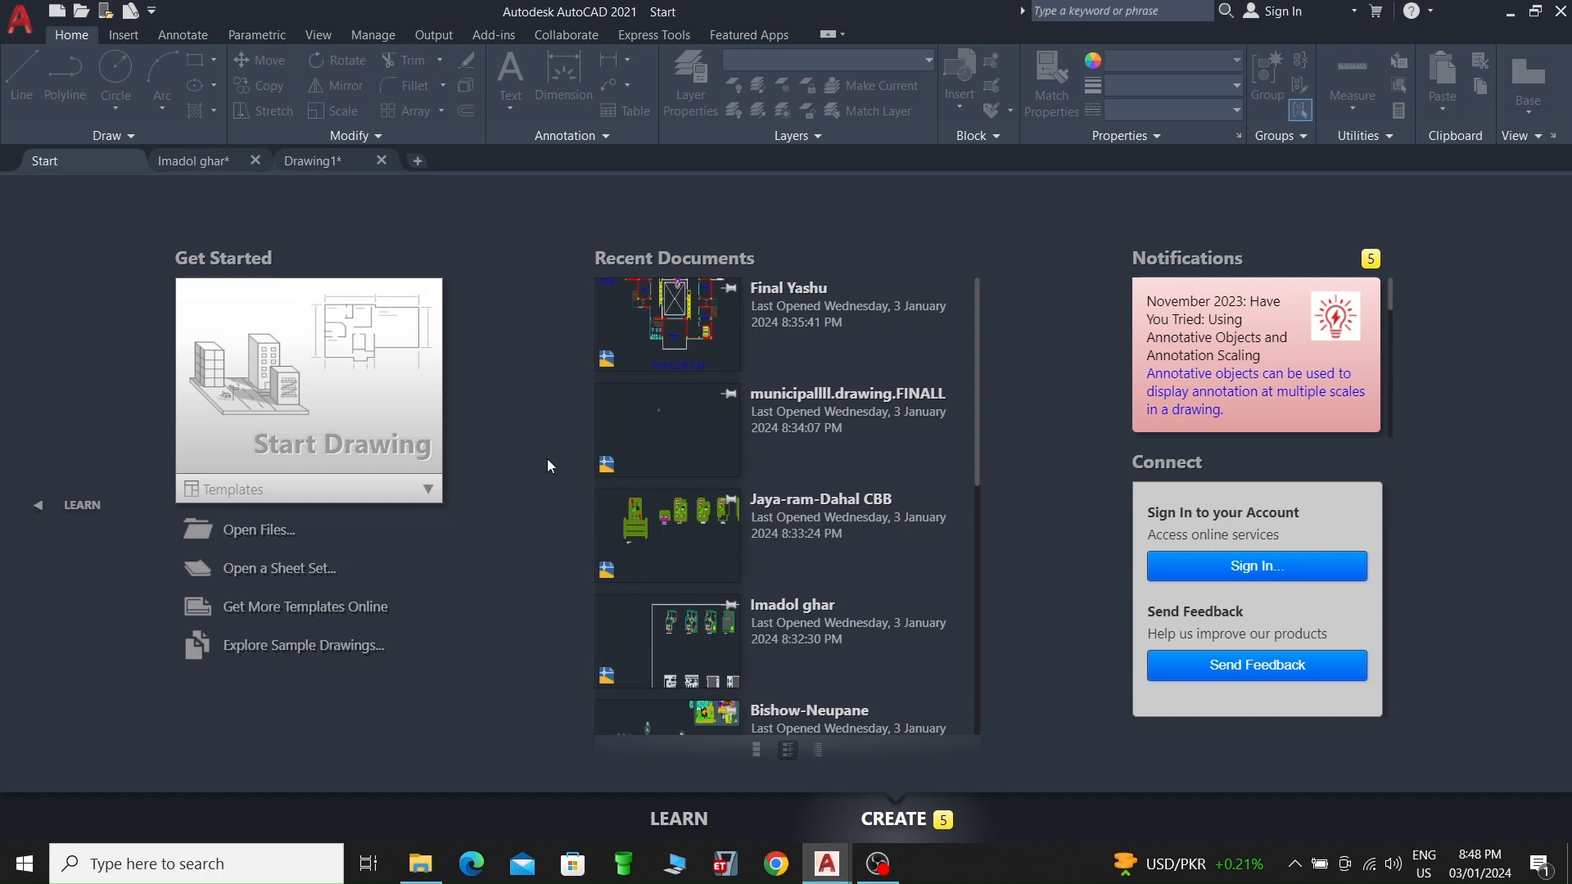
Step: Switch to the Drawing1 drawing and cancel any active command
{"action": "left_click", "coordinate": [314, 164]}
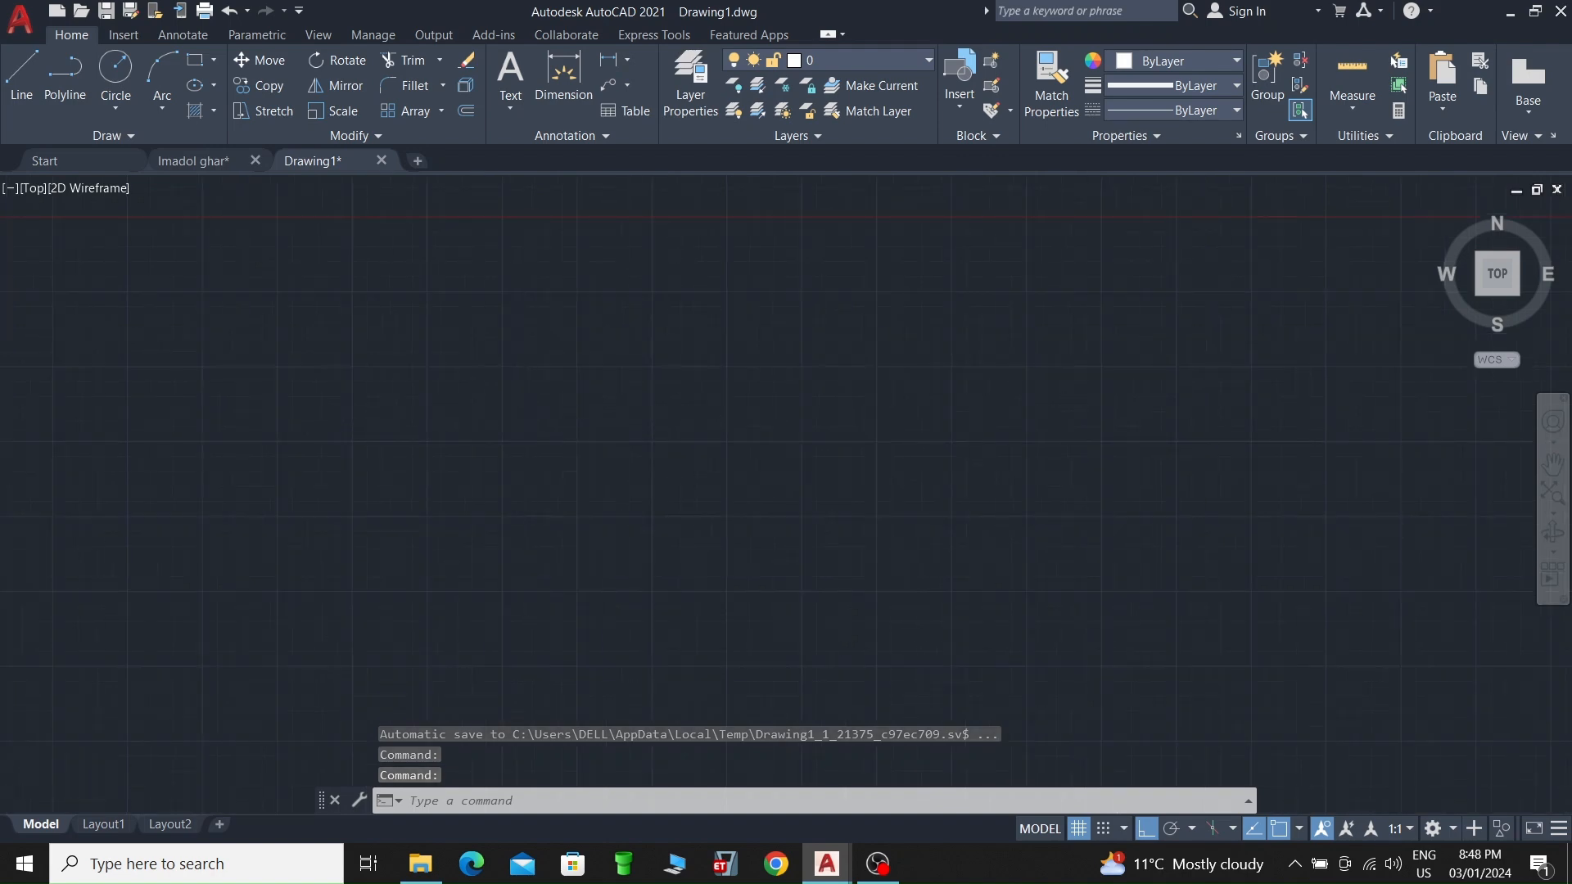
{"action": "scroll", "coordinate": [597, 474], "scroll_direction": "down", "scroll_amount": 2}
{"action": "scroll", "coordinate": [598, 474], "scroll_direction": "up", "scroll_amount": 4}
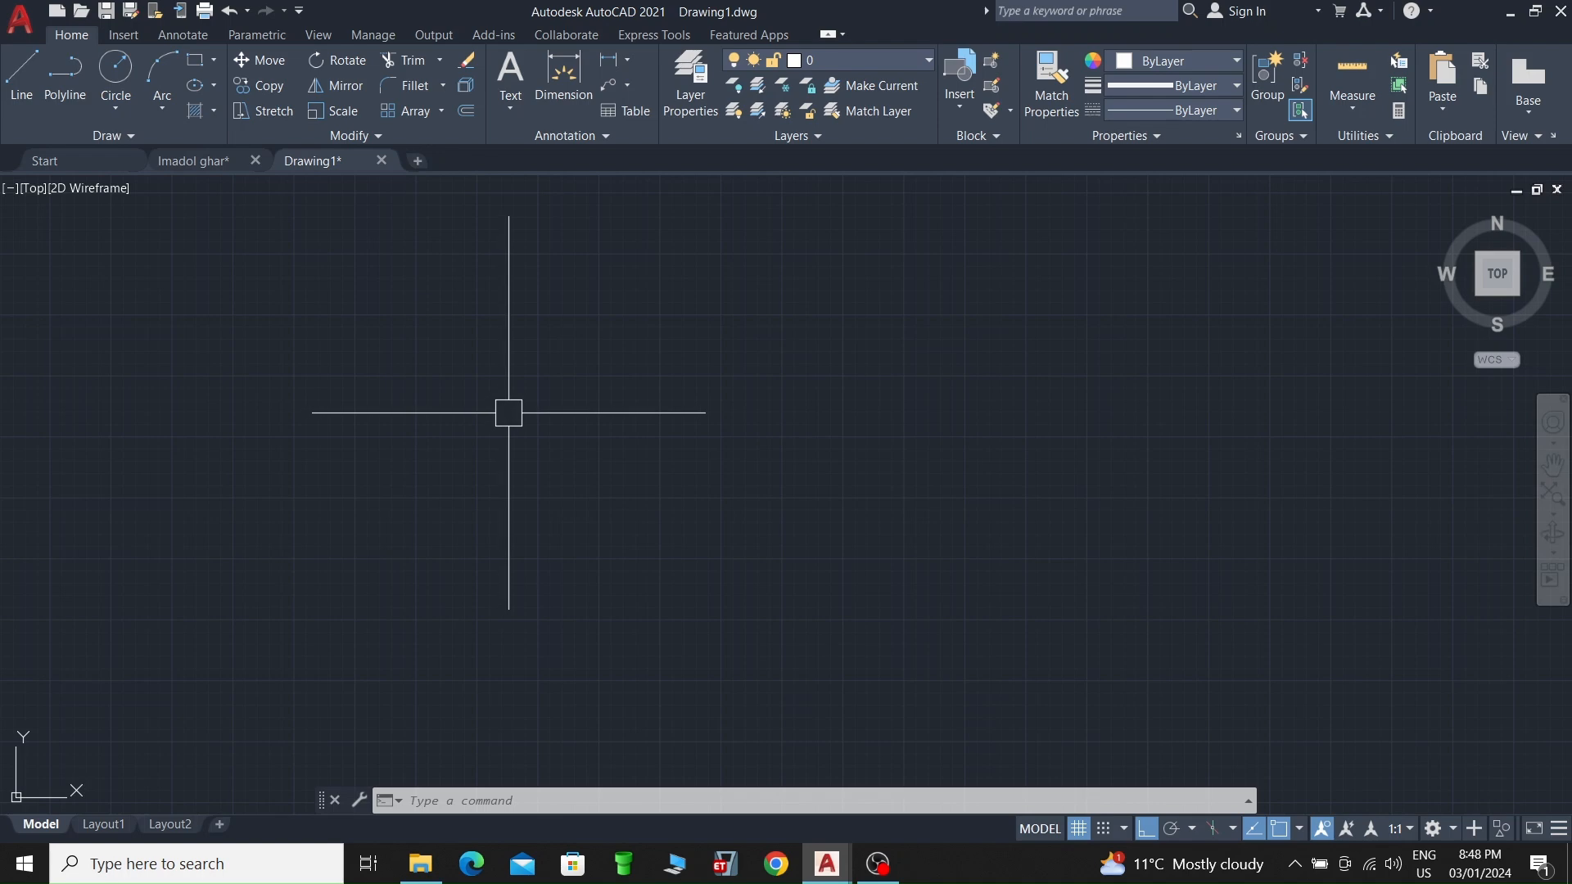
{"action": "key", "text": "Escape"}
{"action": "key", "text": "Escape"}
{"action": "key", "text": "Escape"}
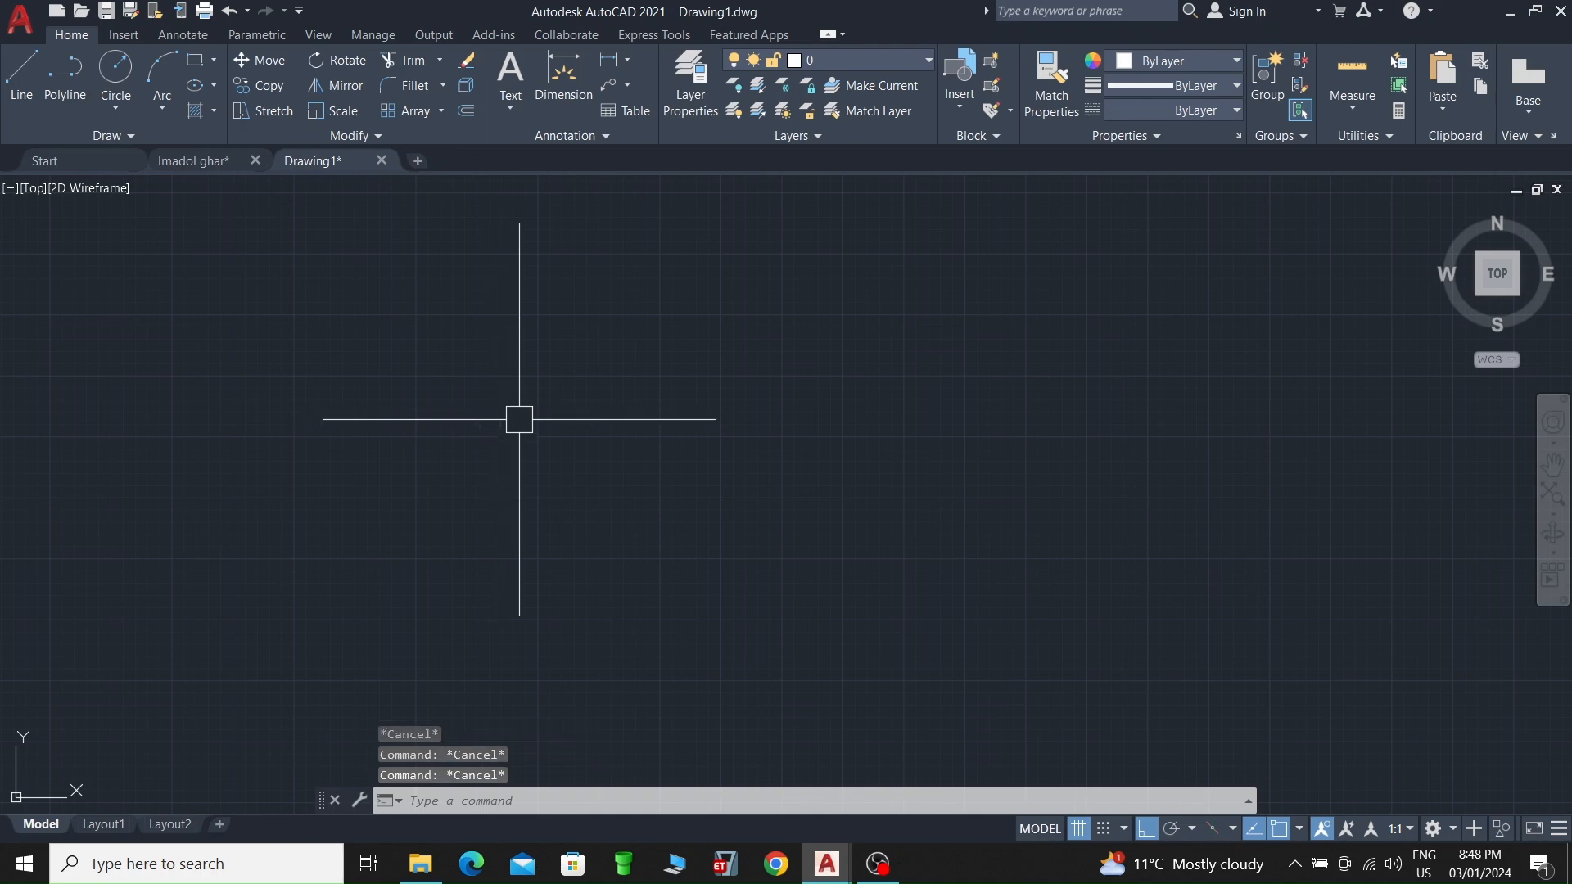
Step: Draw a horizontal line 3'6" long in the empty drawing area
{"action": "type", "text": "L"}
{"action": "key", "text": "Return"}
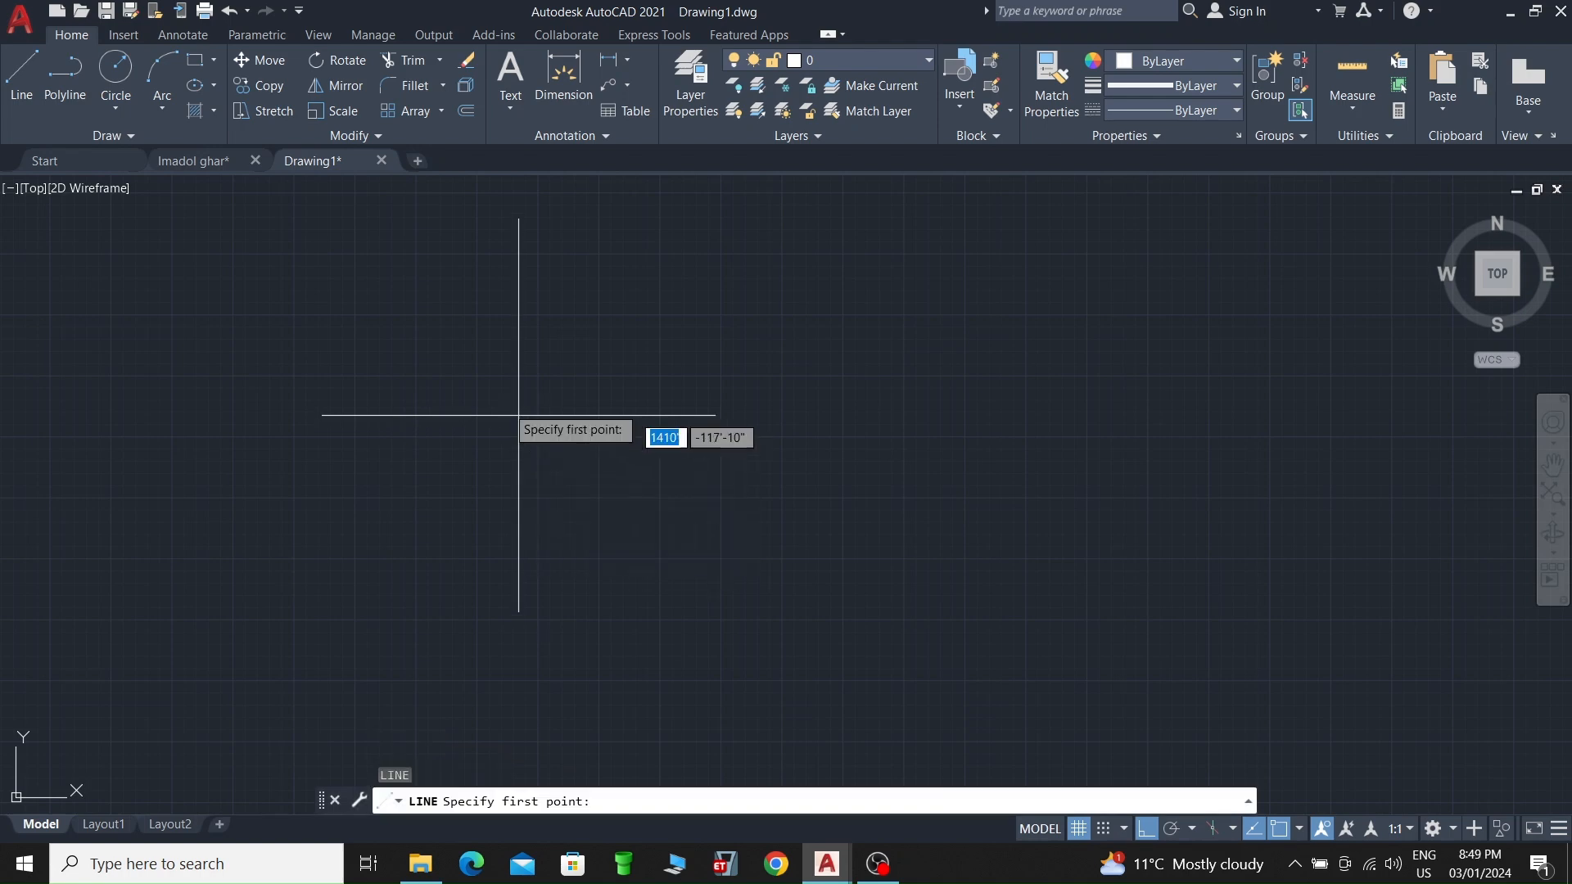
{"action": "left_click", "coordinate": [531, 528]}
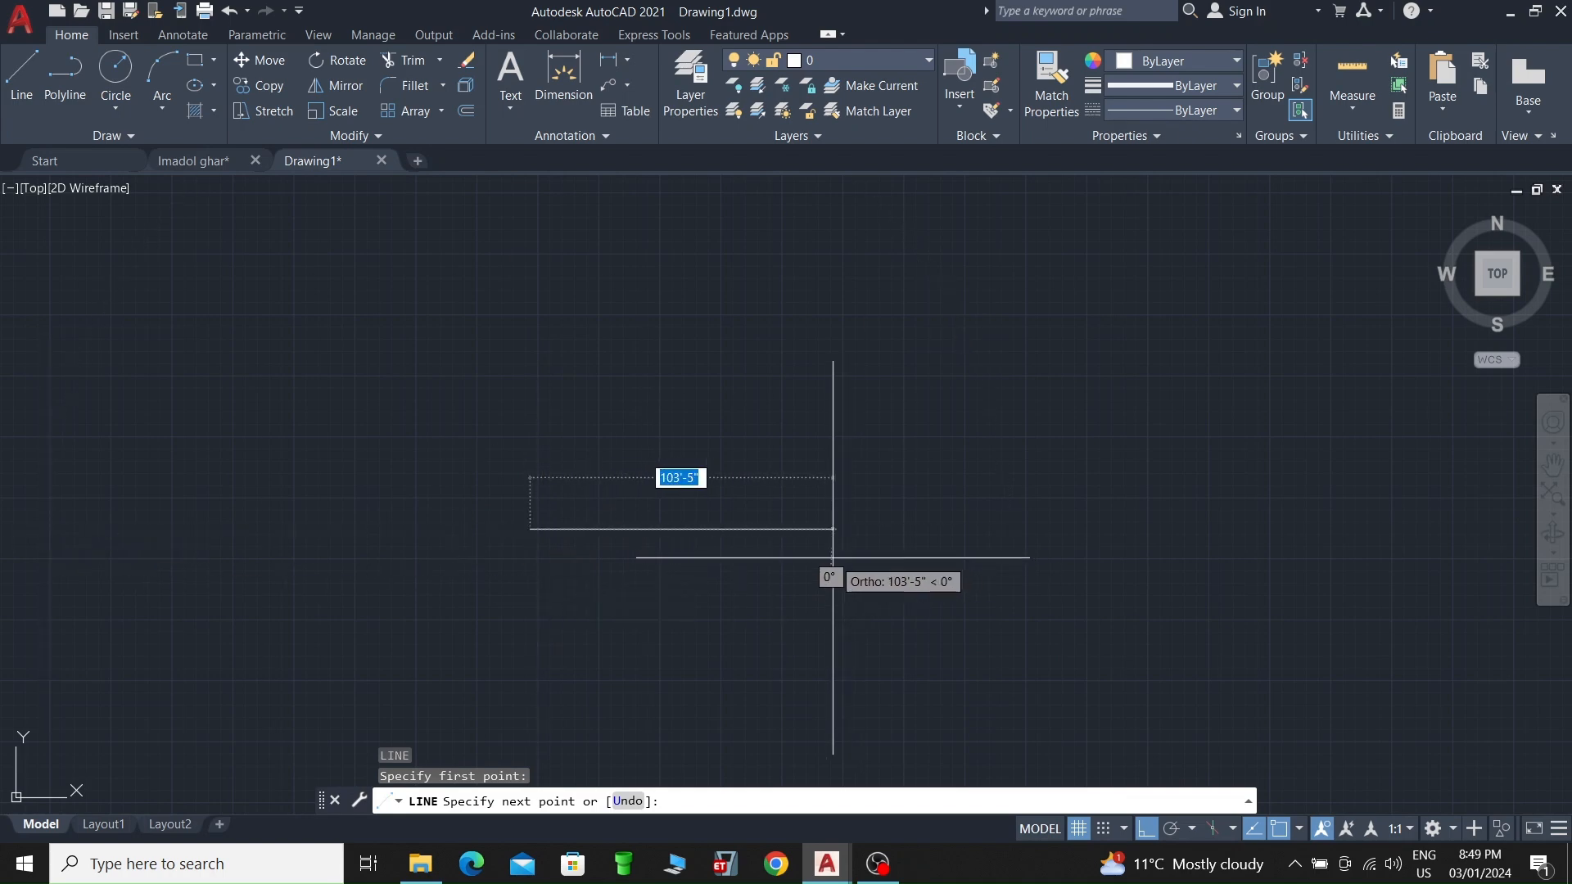
{"action": "type", "text": "'6"}
{"action": "key", "text": "Return"}
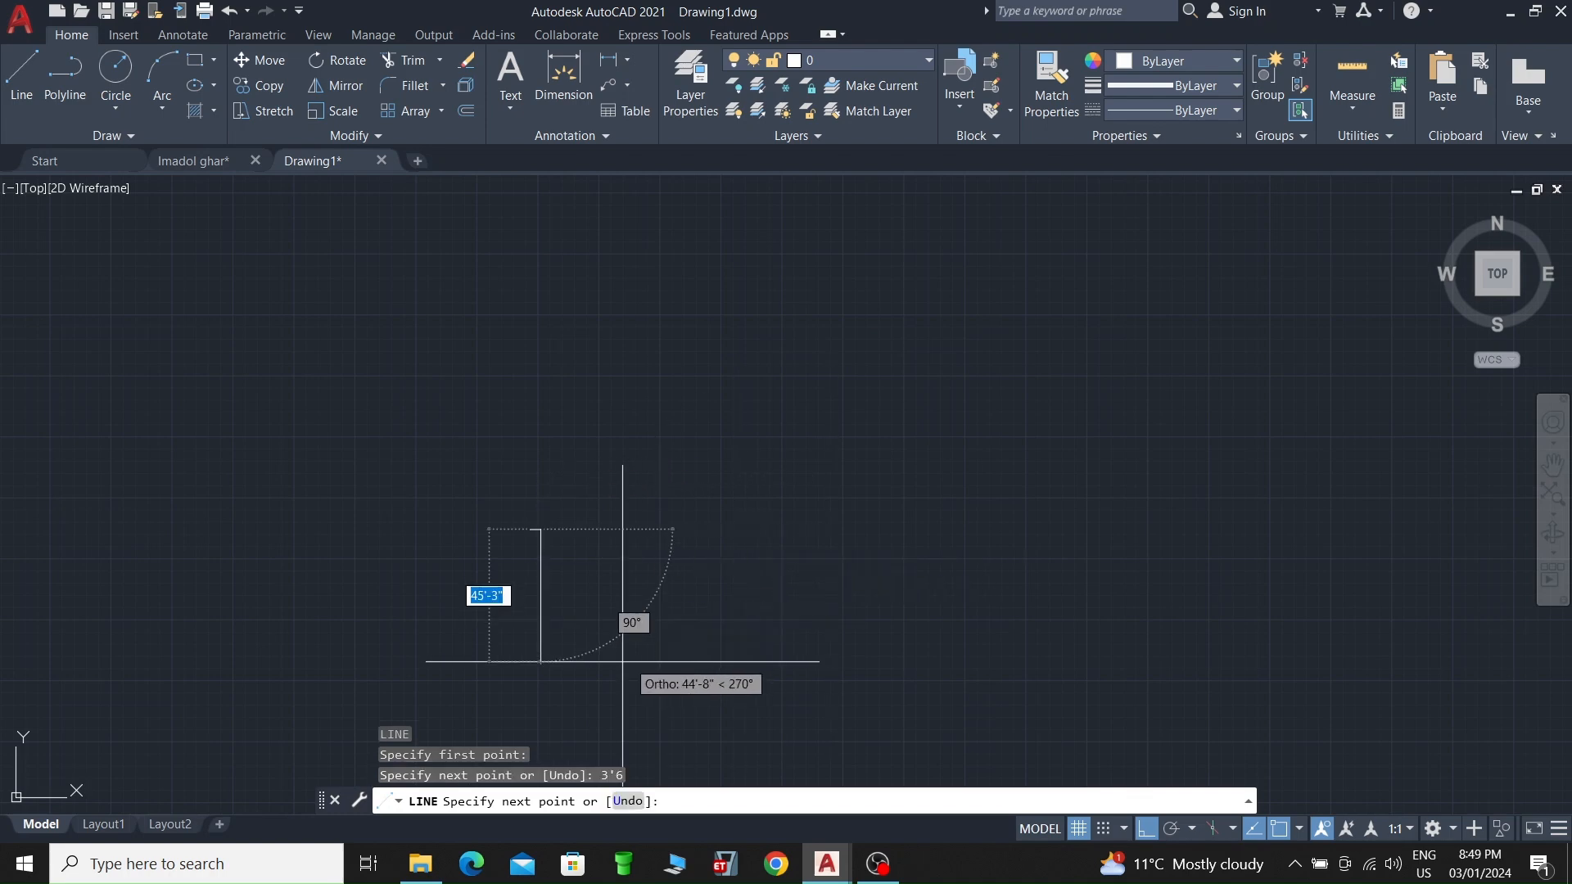
{"action": "key", "text": "Escape"}
Step: Offset the horizontal line upward five times in succession at 10" spacing to form the stair treads
{"action": "scroll", "coordinate": [583, 522], "scroll_direction": "up", "scroll_amount": 10}
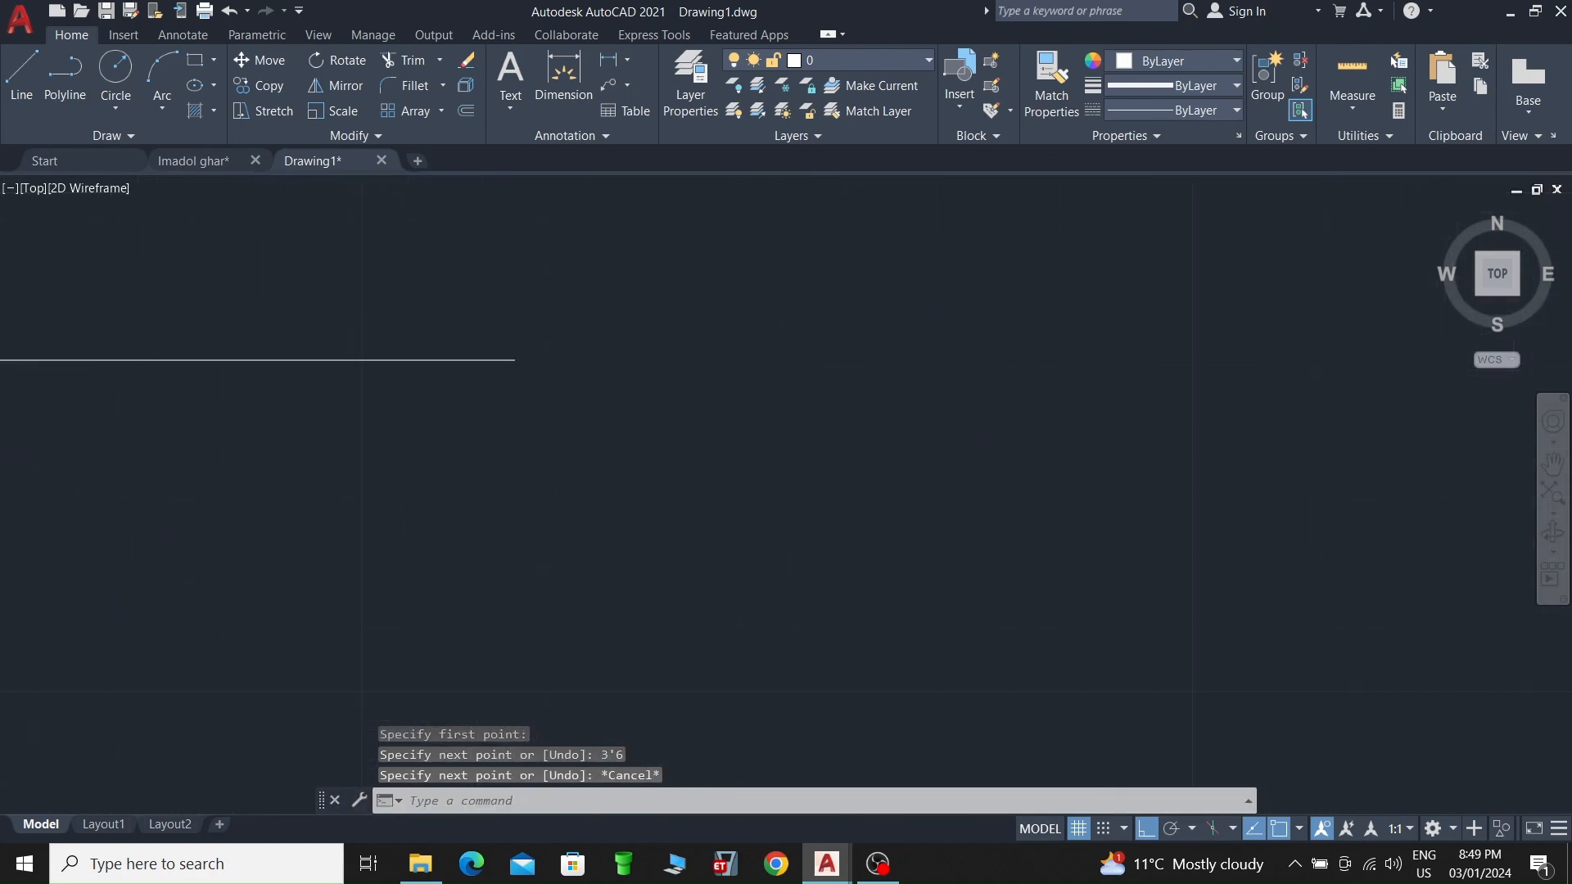
{"action": "middle_click_drag", "start_coordinate": [480, 359], "coordinate": [682, 554]}
{"action": "scroll", "coordinate": [622, 507], "scroll_direction": "down", "scroll_amount": 4}
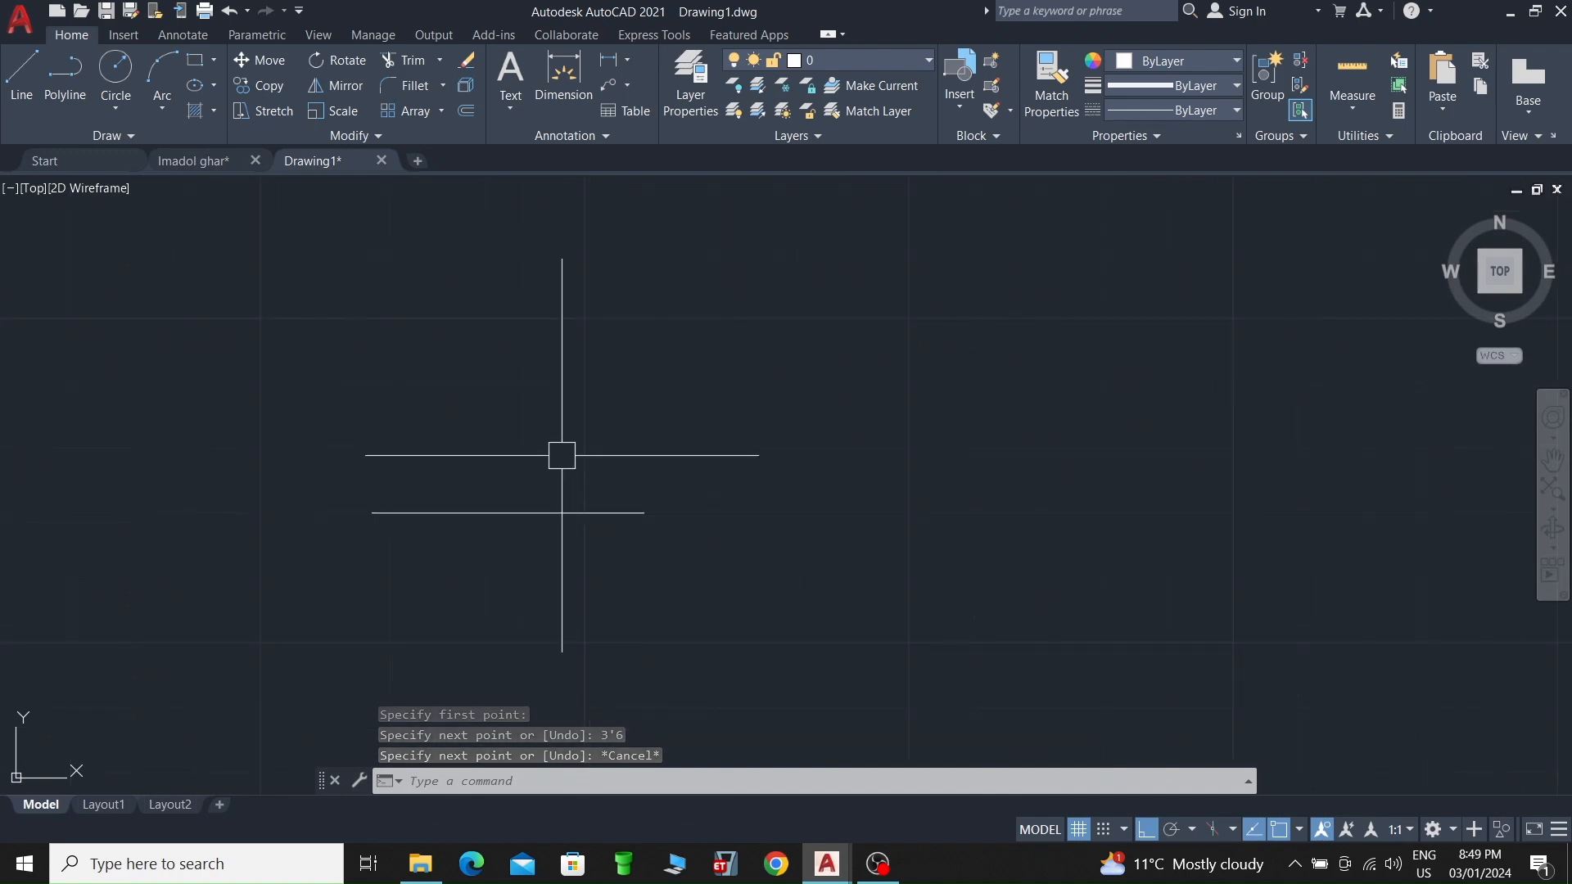
{"action": "middle_click", "coordinate": [585, 493]}
{"action": "scroll", "coordinate": [604, 487], "scroll_direction": "down", "scroll_amount": 6}
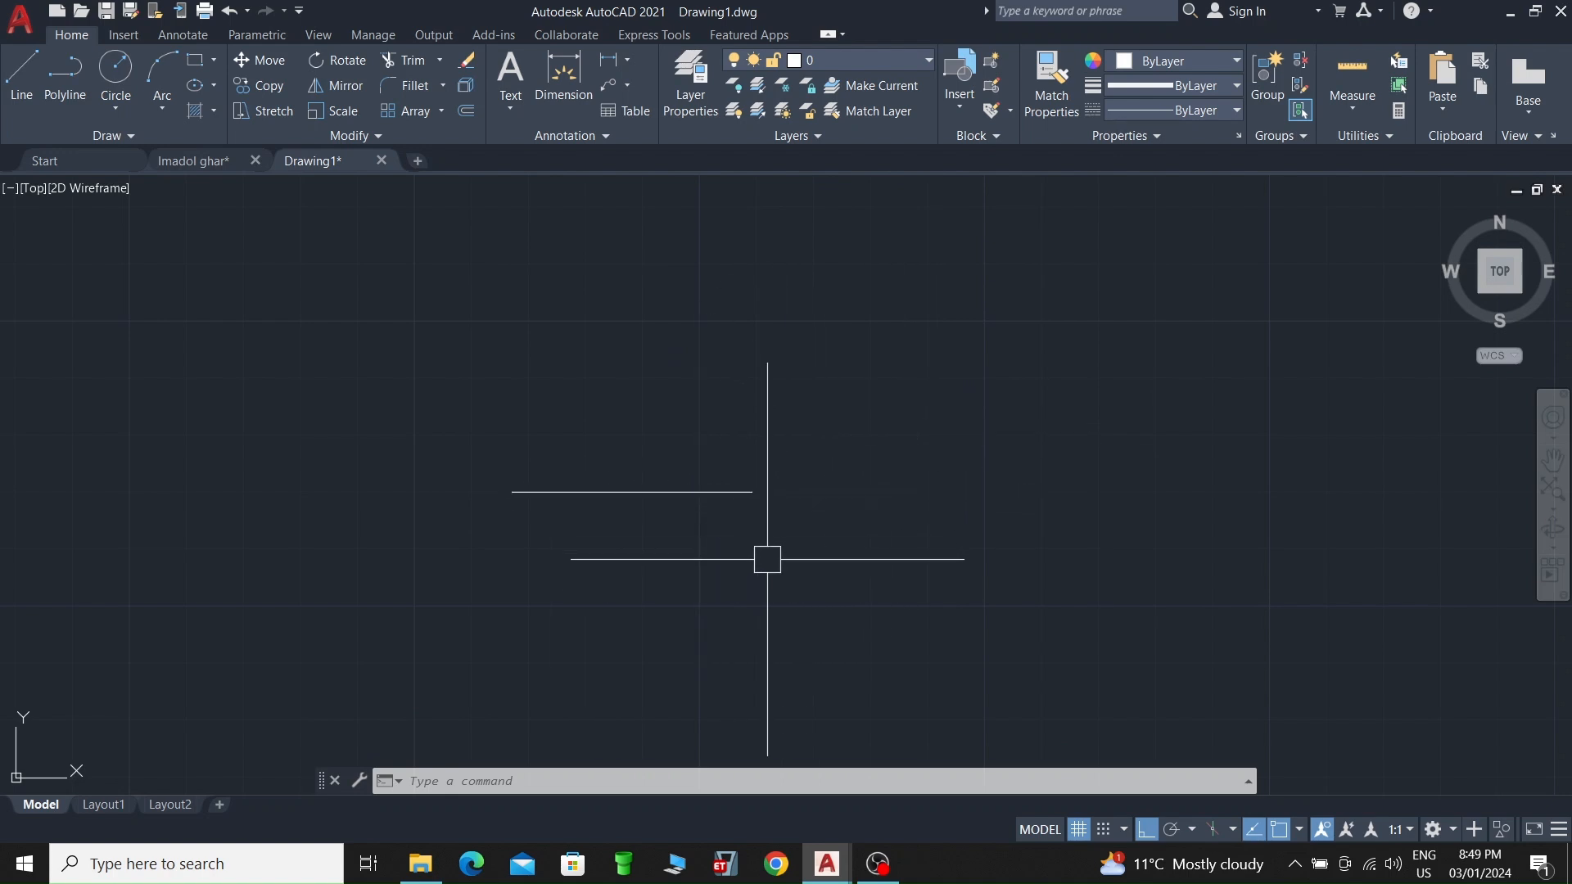
{"action": "type", "text": "o"}
{"action": "key", "text": "Return"}
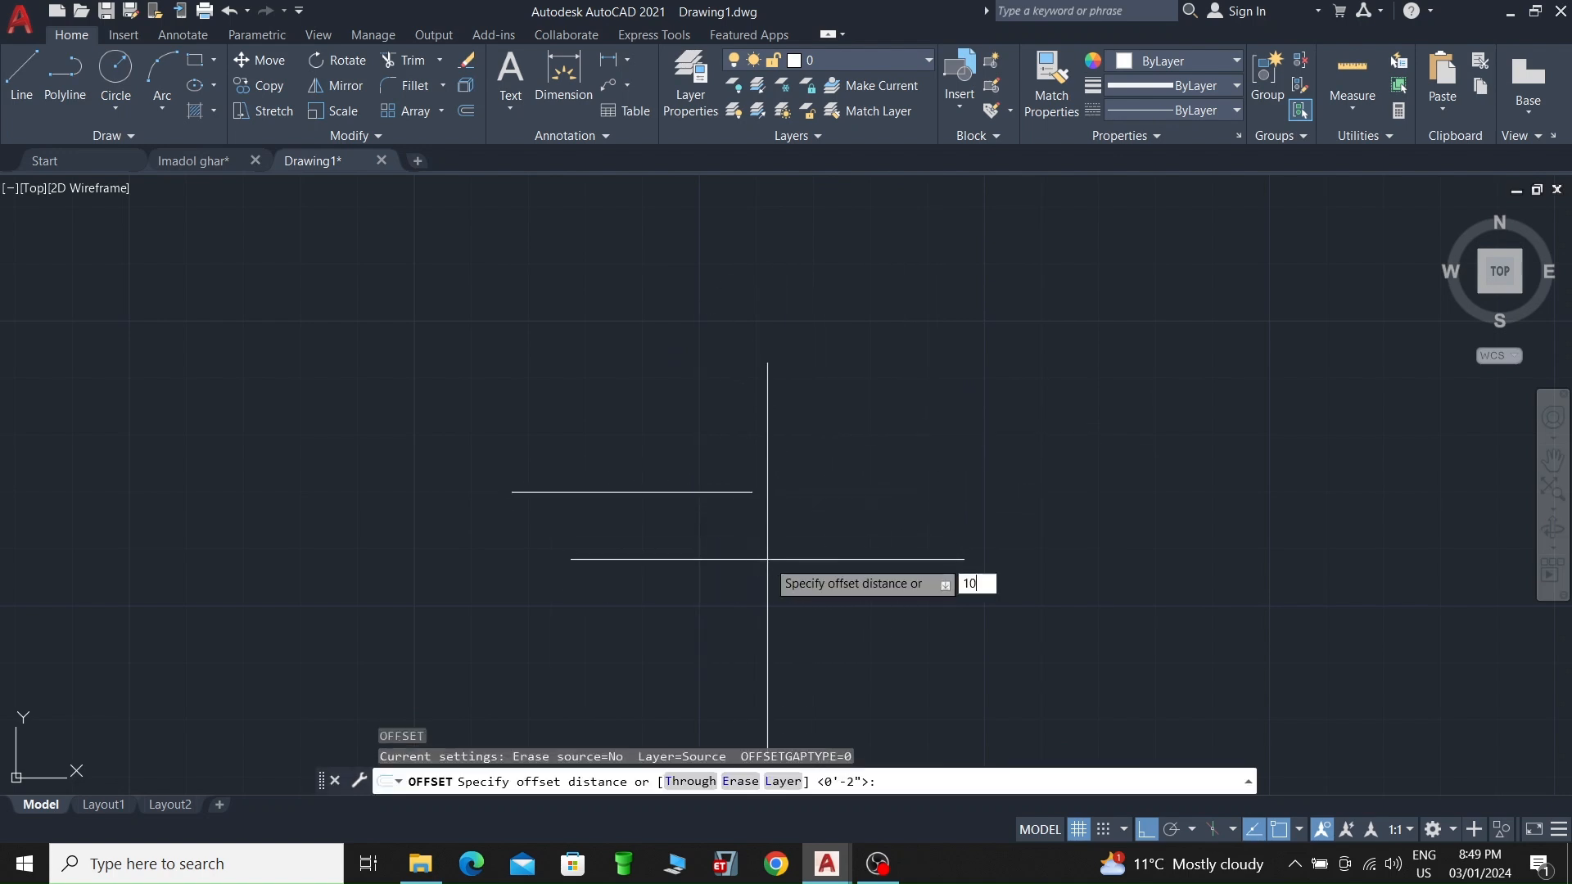
{"action": "type", "text": "10"}
{"action": "key", "text": "Return"}
{"action": "left_click", "coordinate": [708, 492]}
{"action": "left_click", "coordinate": [708, 364]}
{"action": "left_click", "coordinate": [687, 435]}
{"action": "left_click", "coordinate": [681, 381]}
{"action": "left_click", "coordinate": [678, 380]}
{"action": "left_click", "coordinate": [673, 324]}
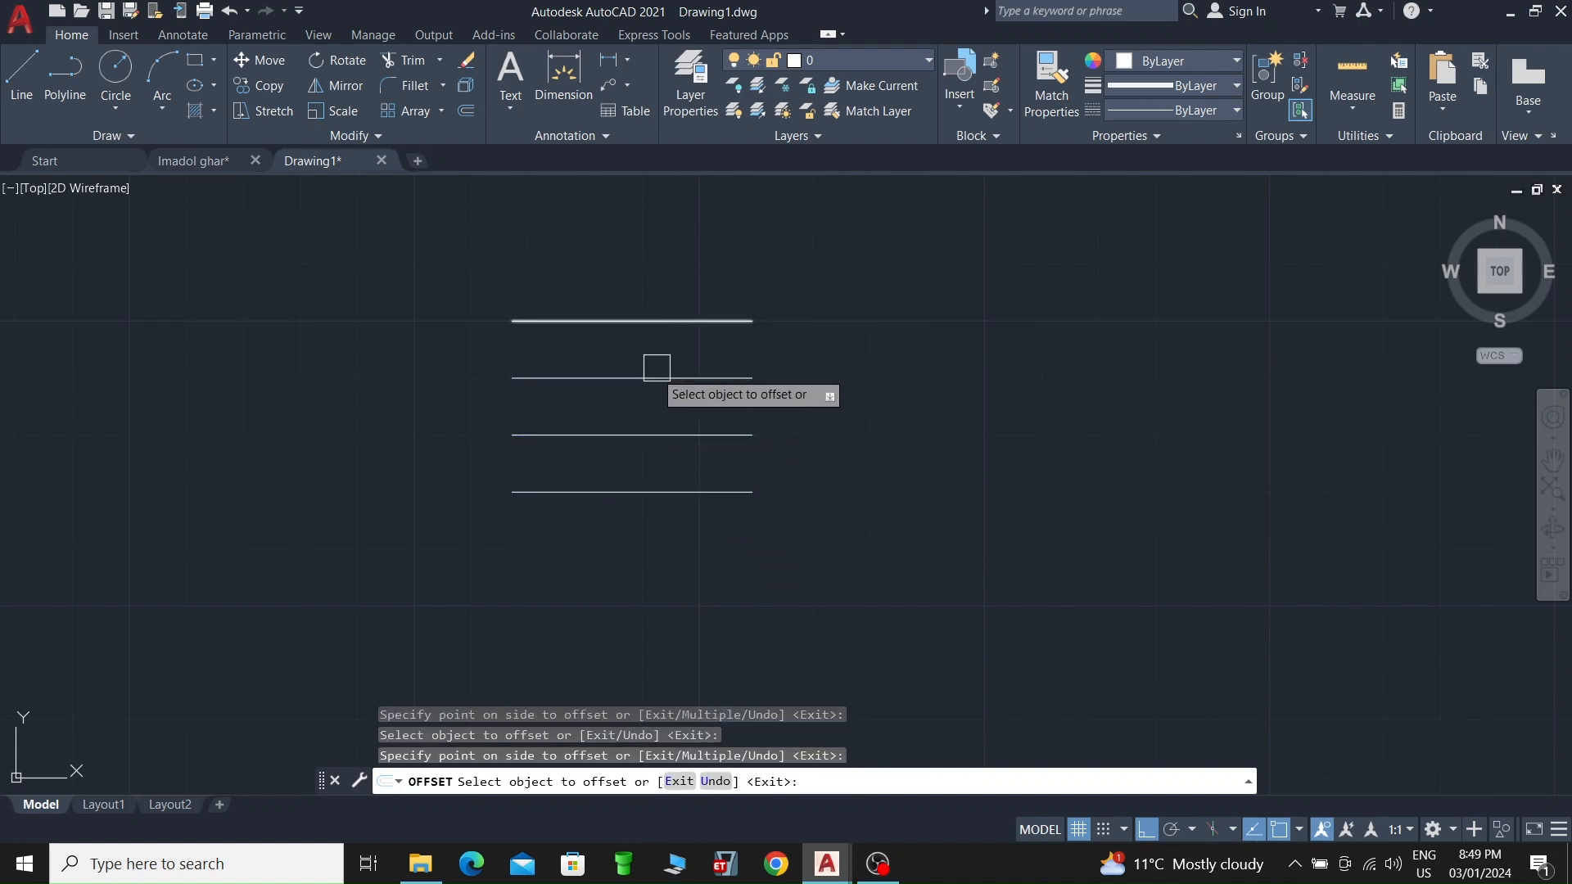
{"action": "left_click", "coordinate": [653, 321]}
{"action": "left_click", "coordinate": [666, 245]}
{"action": "left_click", "coordinate": [660, 264]}
{"action": "left_click", "coordinate": [656, 209]}
Step: Offset the topmost tread line 3'6" upward to form the landing edge
{"action": "scroll", "coordinate": [659, 244], "scroll_direction": "down", "scroll_amount": 4}
{"action": "middle_click_drag", "start_coordinate": [653, 274], "coordinate": [630, 427]}
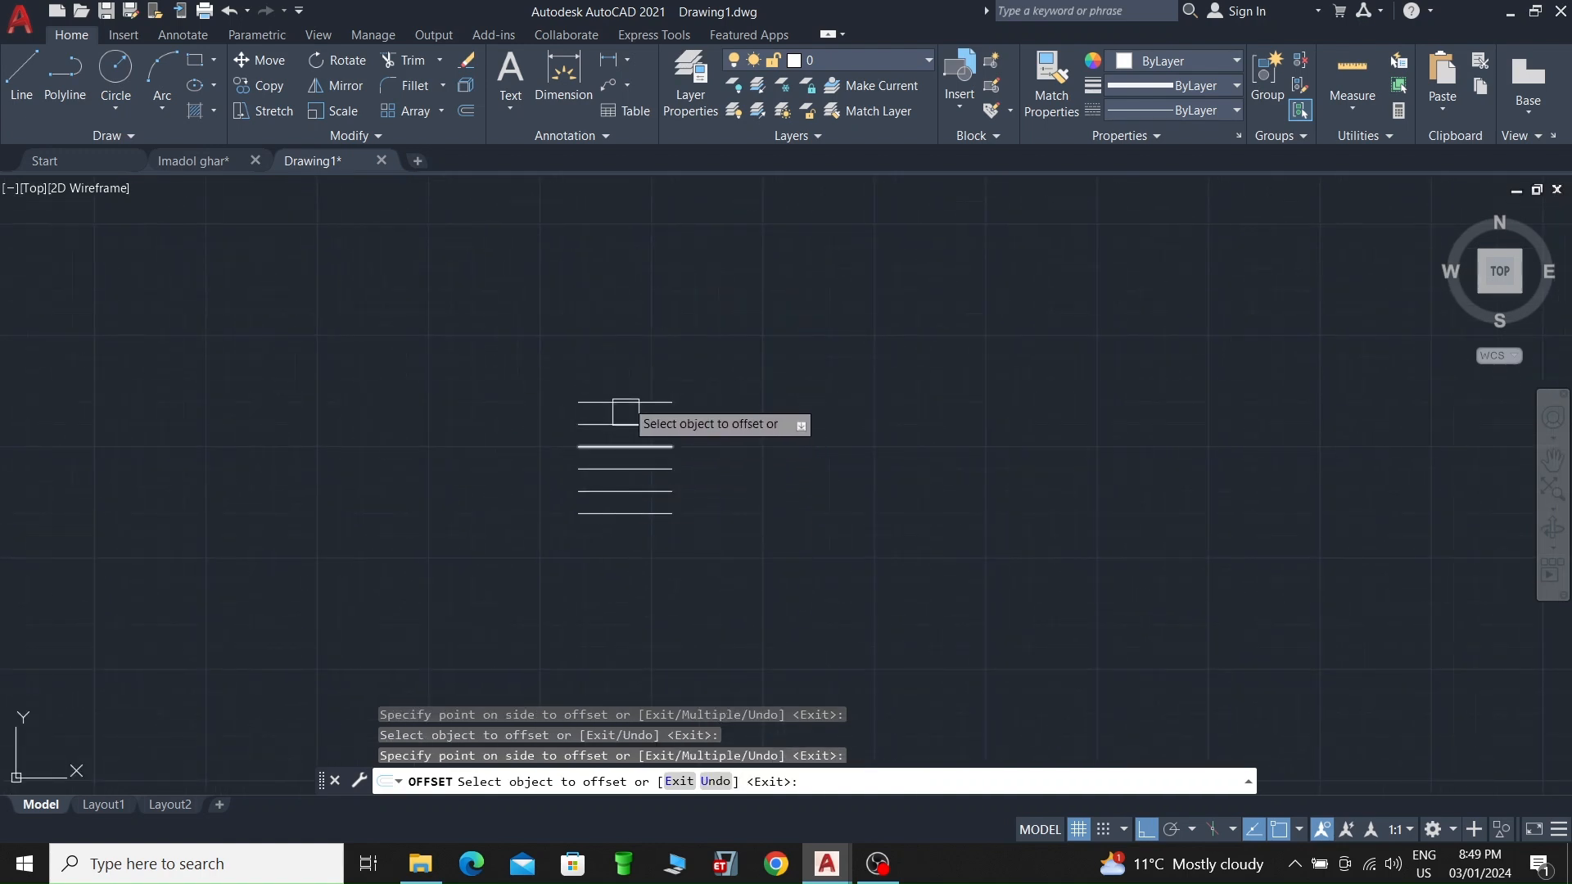
{"action": "left_click", "coordinate": [631, 402]}
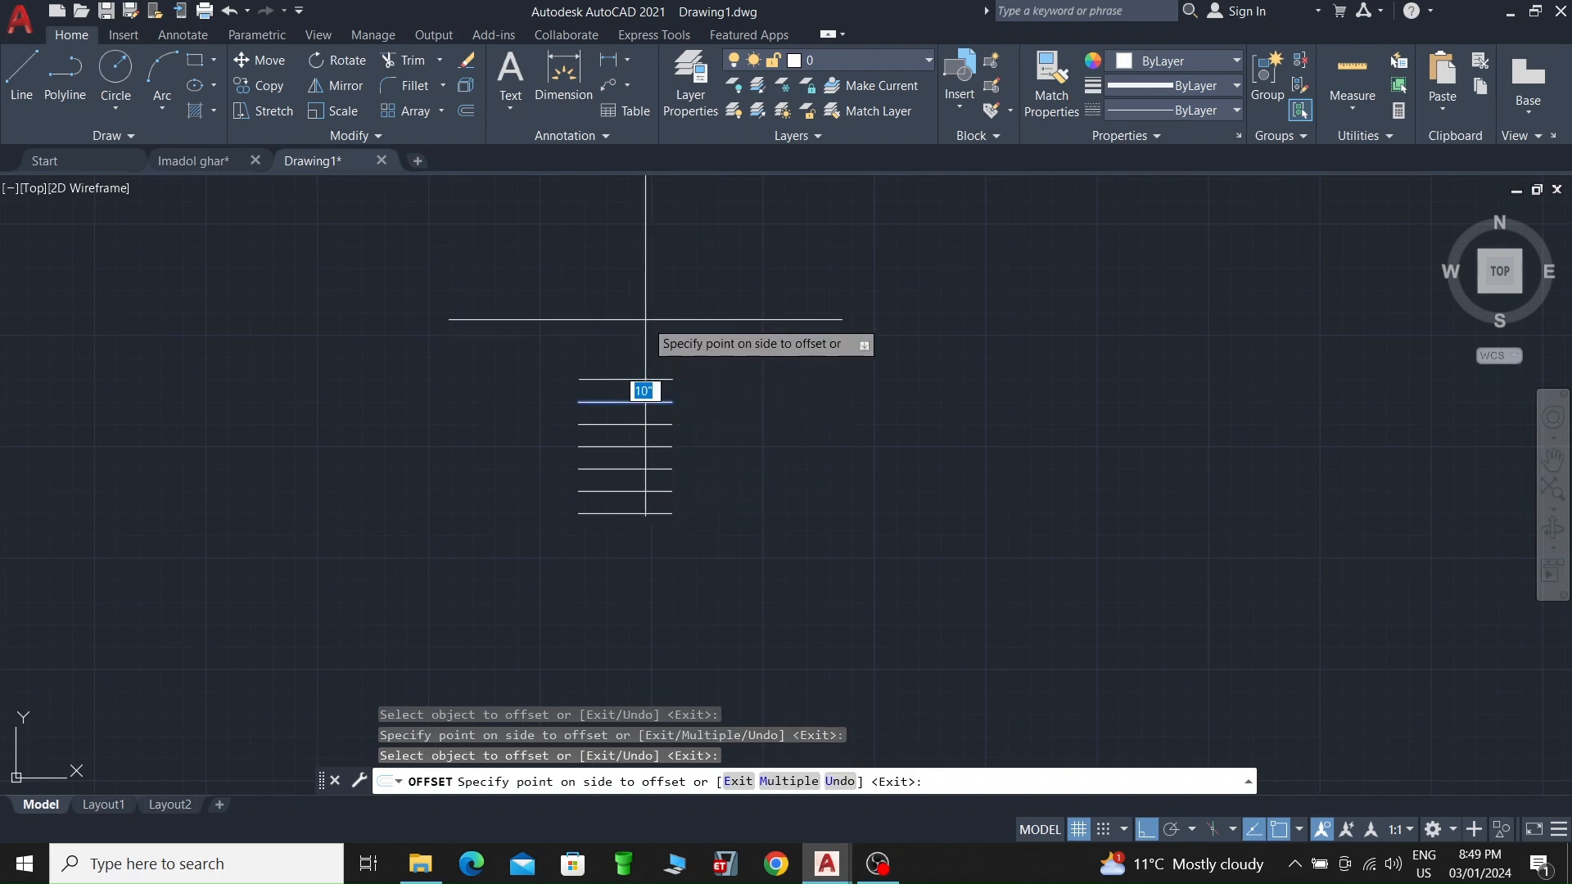
{"action": "type", "text": "3'6"}
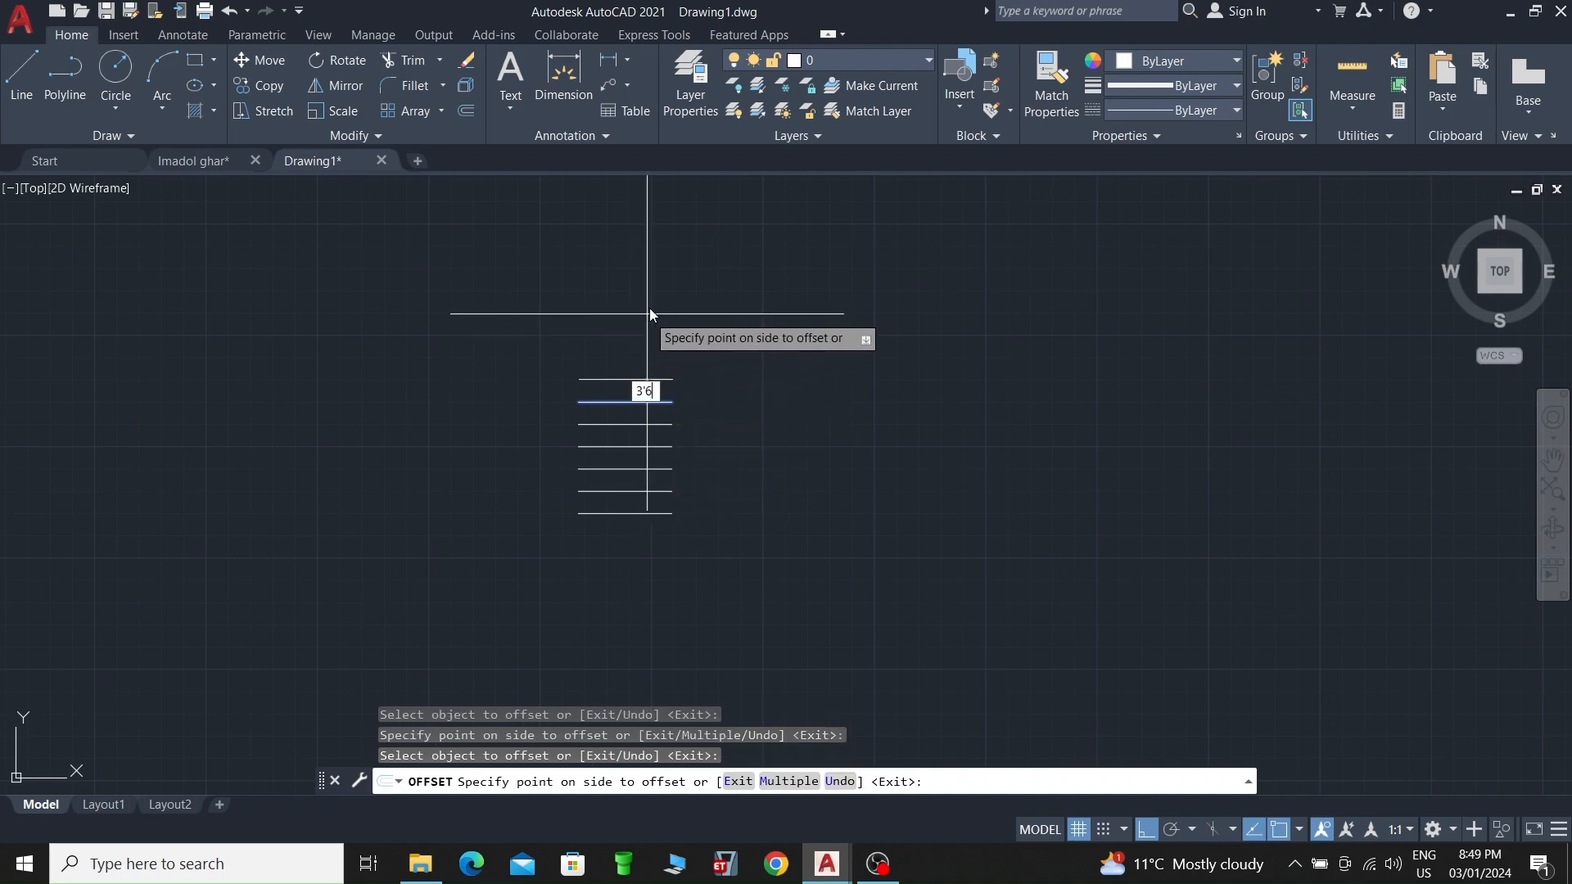
{"action": "key", "text": "Return"}
{"action": "left_click", "coordinate": [648, 309]}
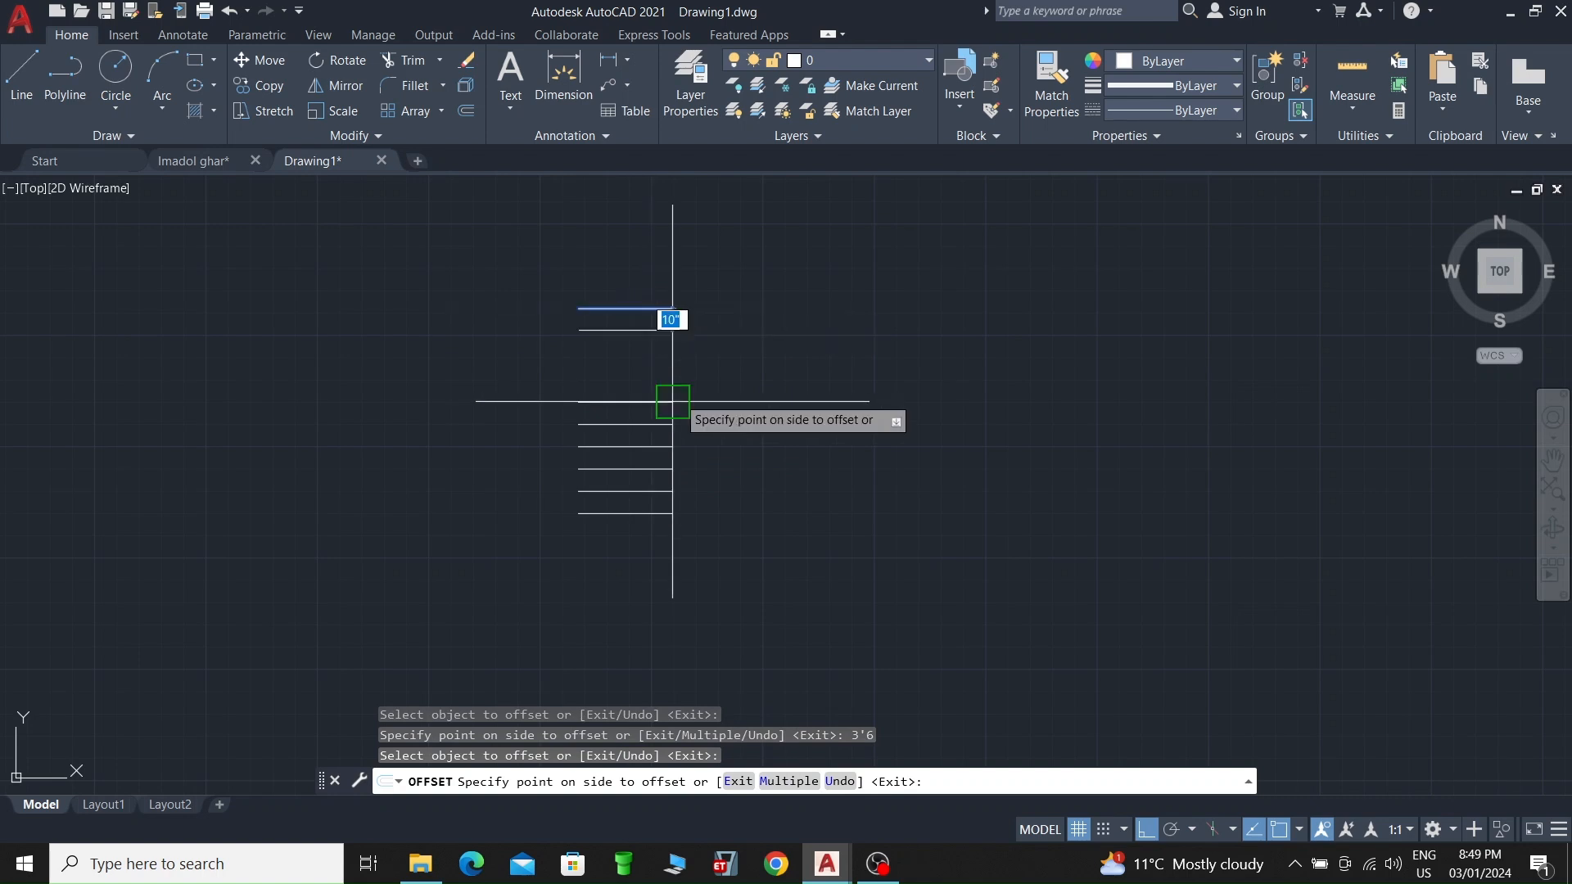
{"action": "key", "text": "Escape"}
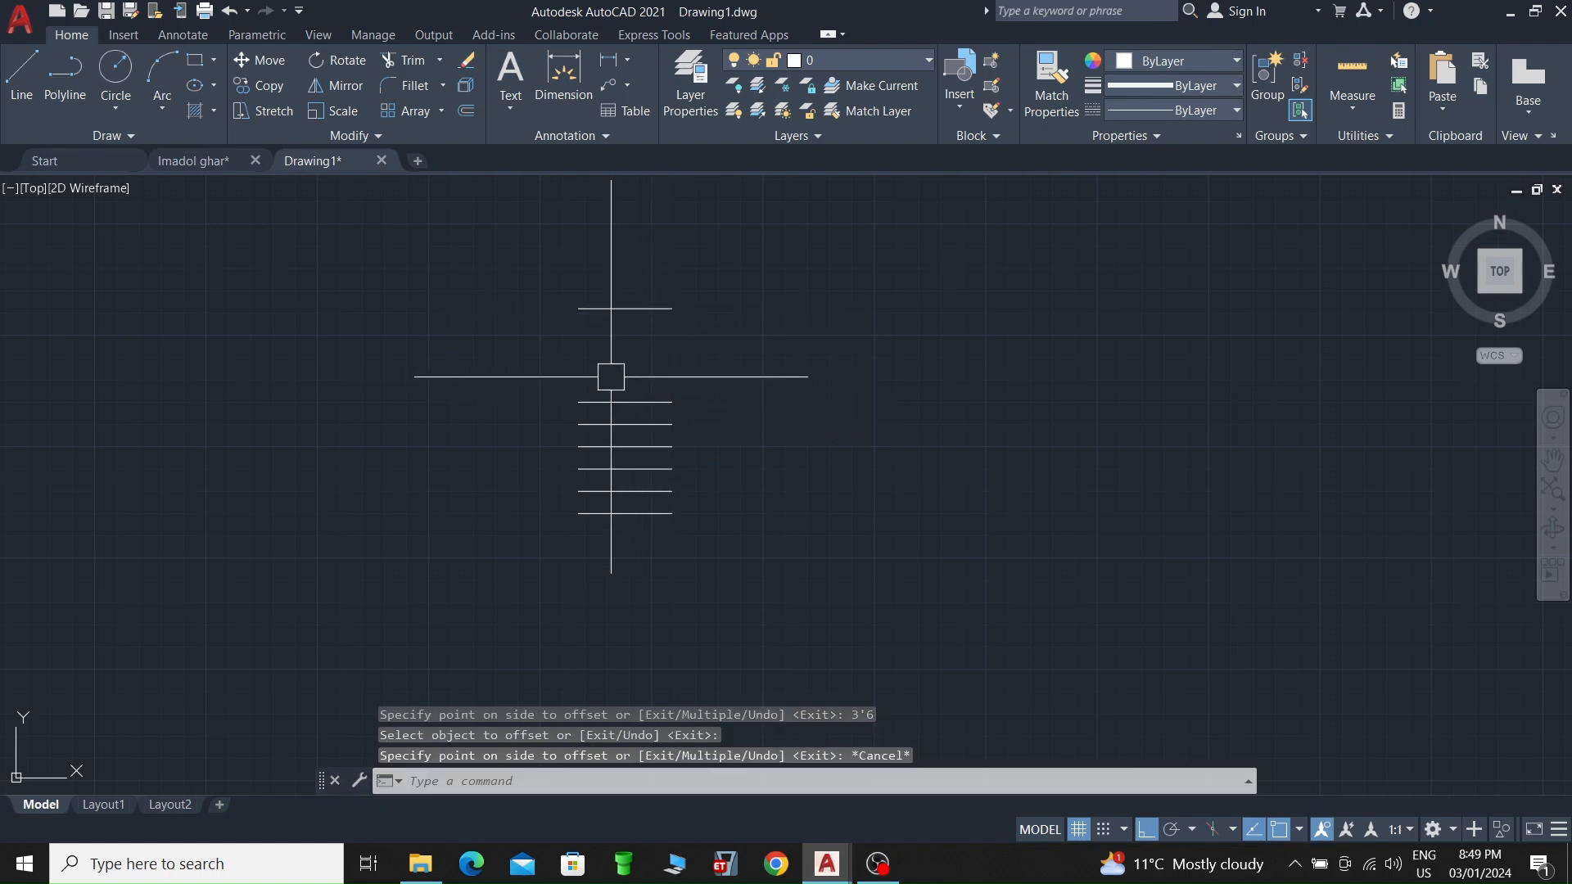
Step: Draw two vertical lines from the landing edge to the lowest tread line, closing the left and right ends of the flight
{"action": "key", "text": "l"}
{"action": "key", "text": "Return"}
{"action": "left_click", "coordinate": [579, 309]}
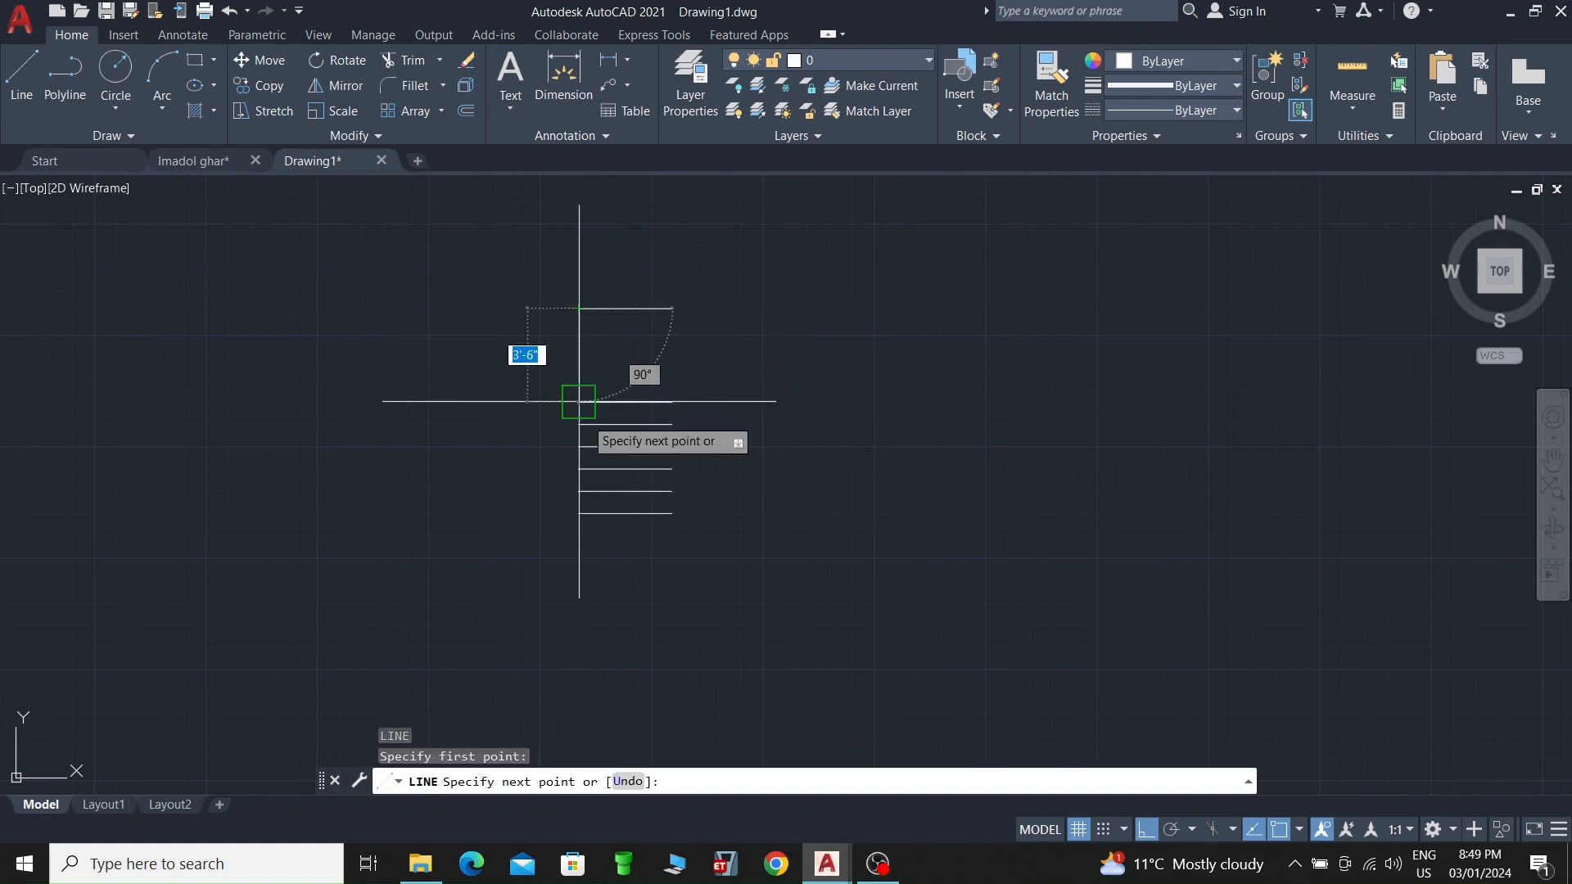
{"action": "left_click", "coordinate": [578, 513]}
{"action": "key", "text": "Escape"}
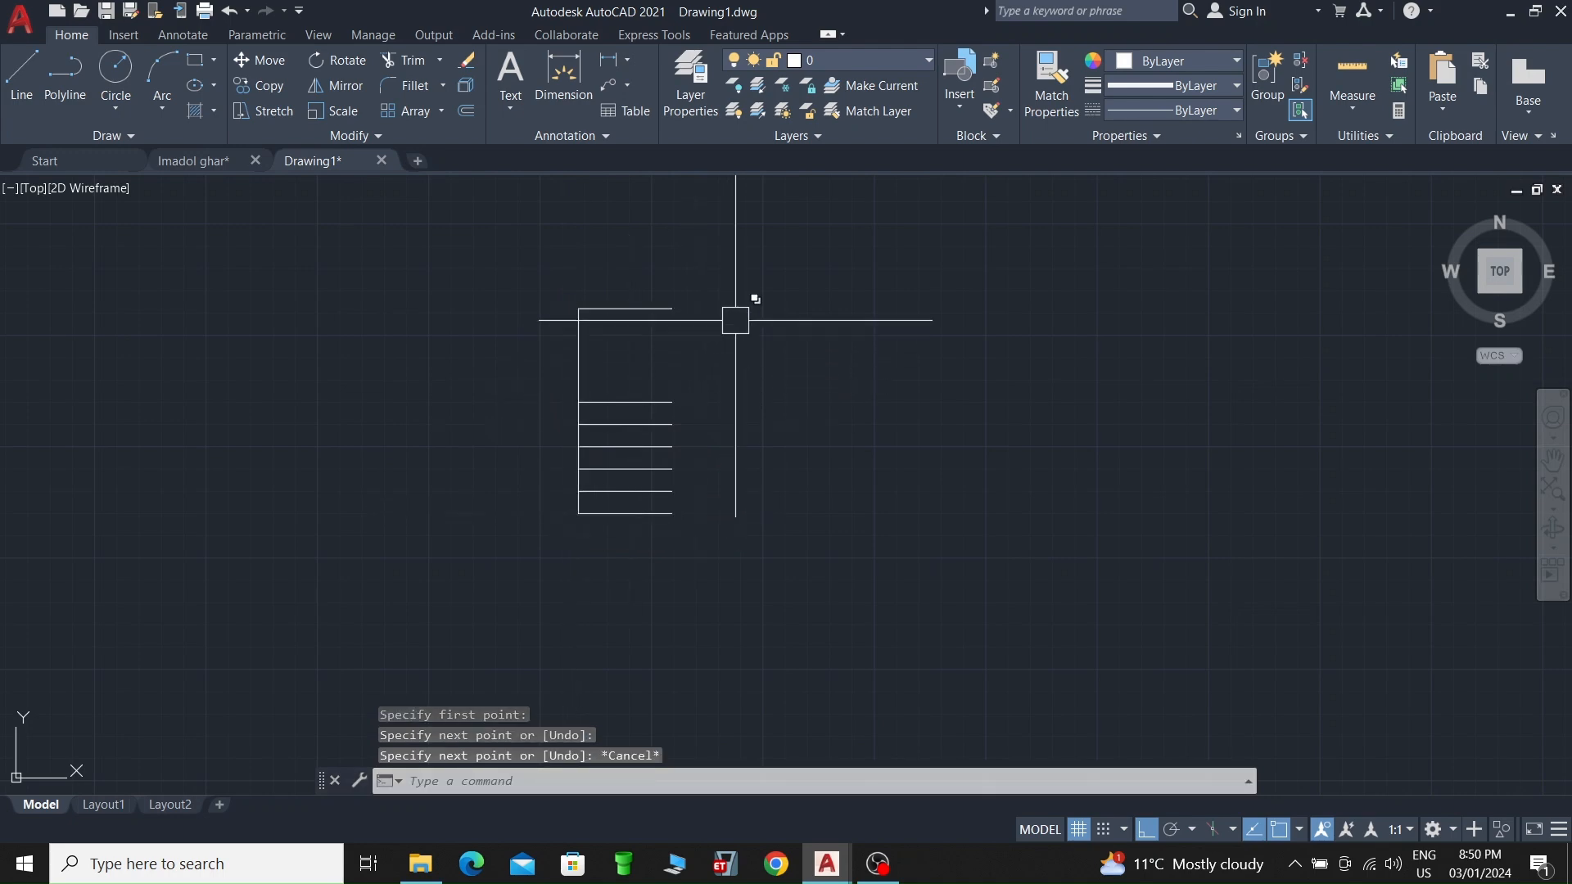
{"action": "key", "text": "Return"}
{"action": "left_click", "coordinate": [672, 309]}
{"action": "left_click", "coordinate": [672, 513]}
{"action": "key", "text": "Escape"}
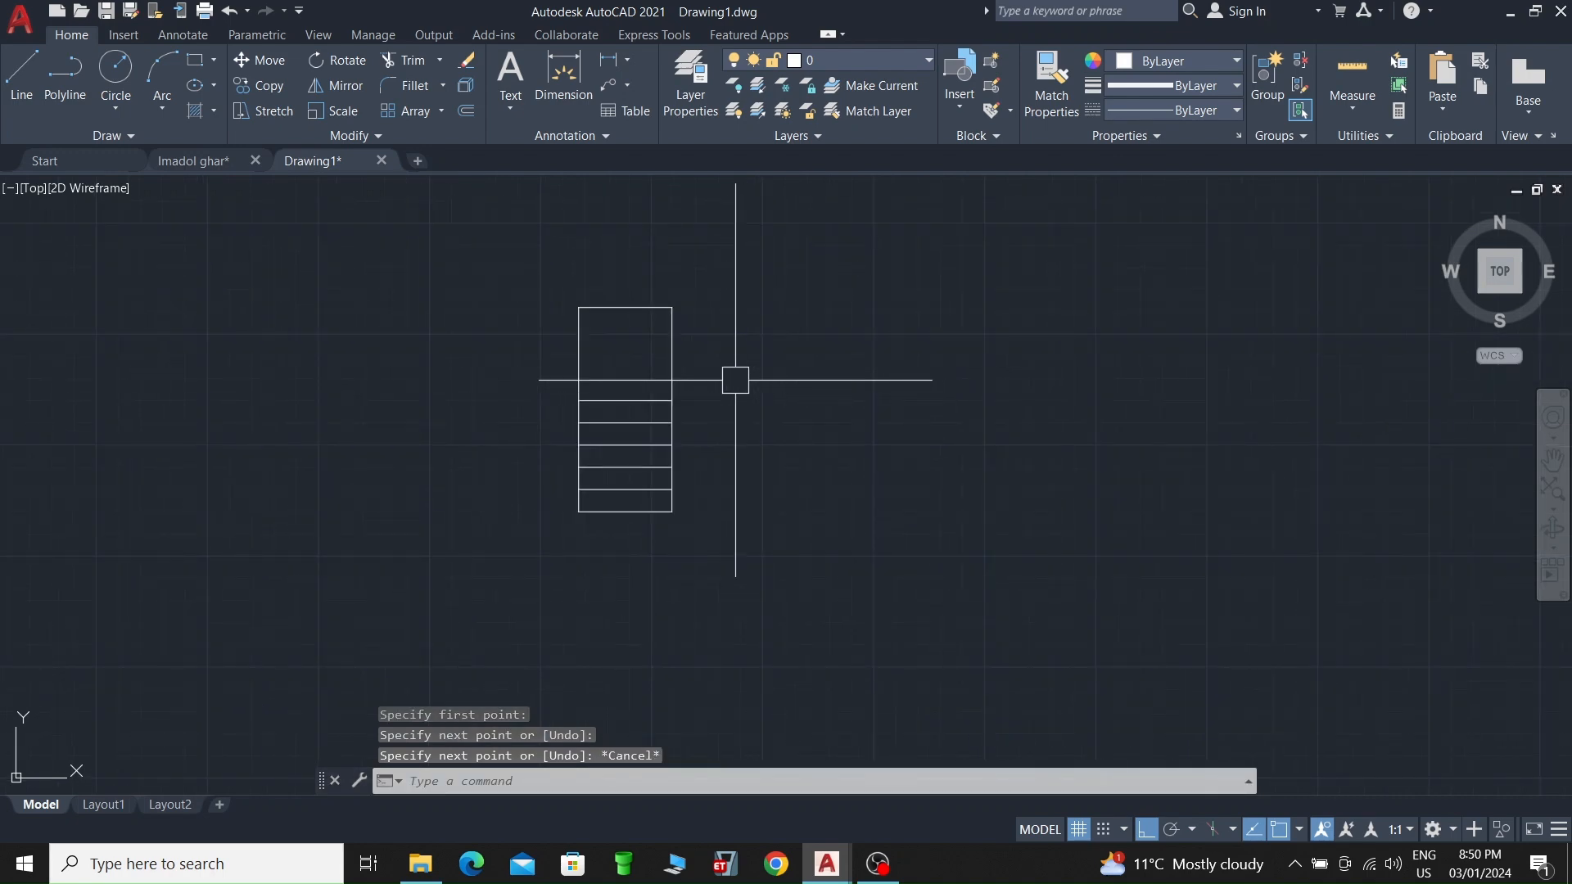
Step: Offset the flight's right vertical line 3'6" to the right for the second flight
{"action": "type", "text": "o"}
{"action": "key", "text": "Return"}
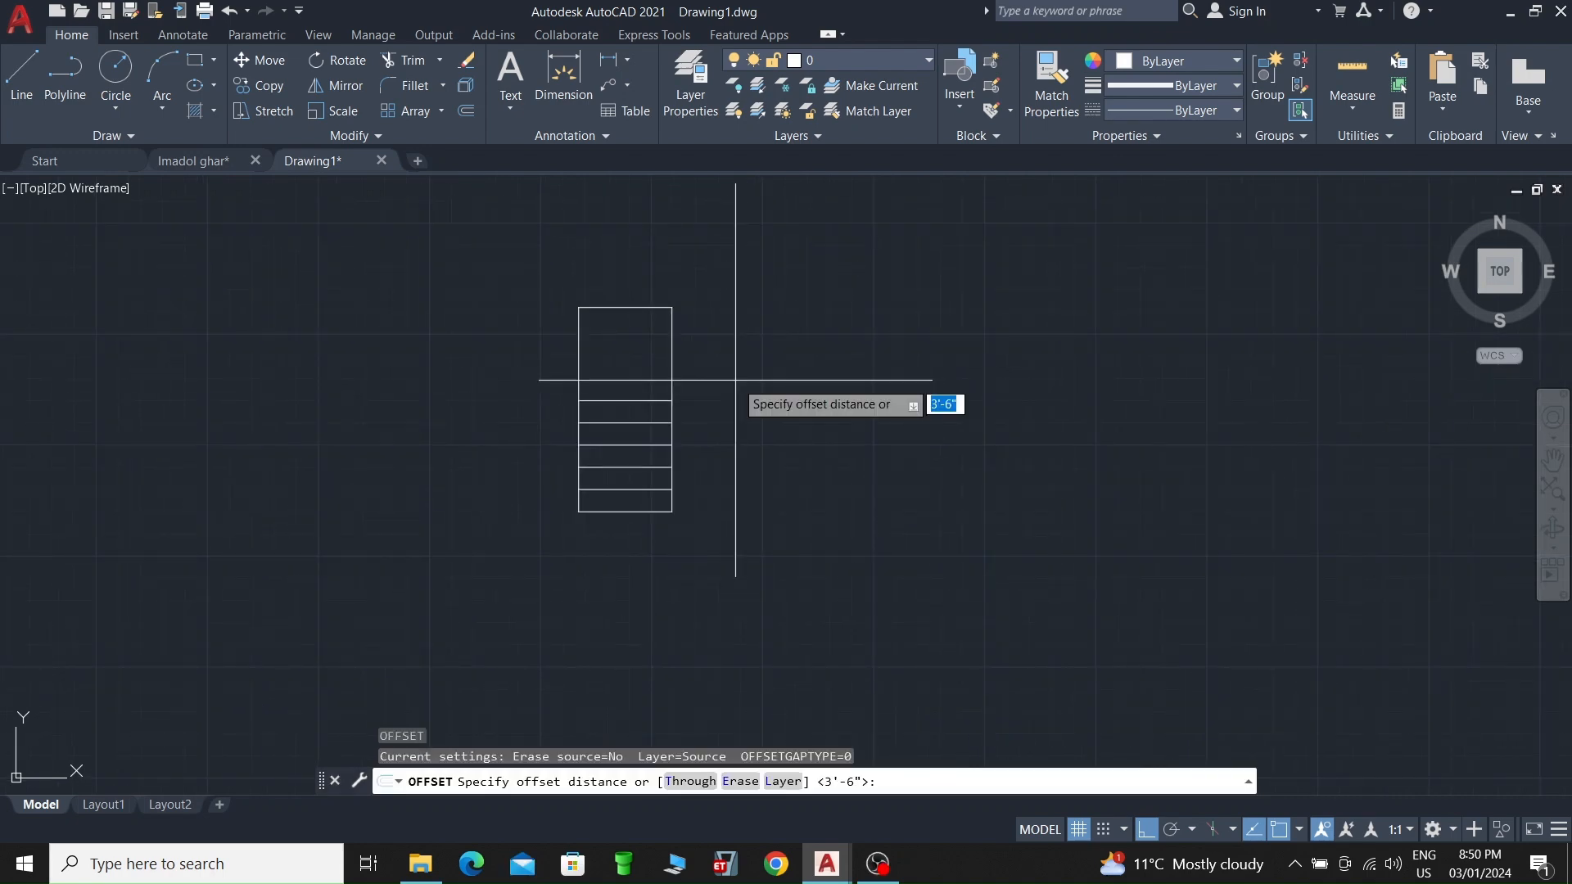
{"action": "type", "text": "3'6"}
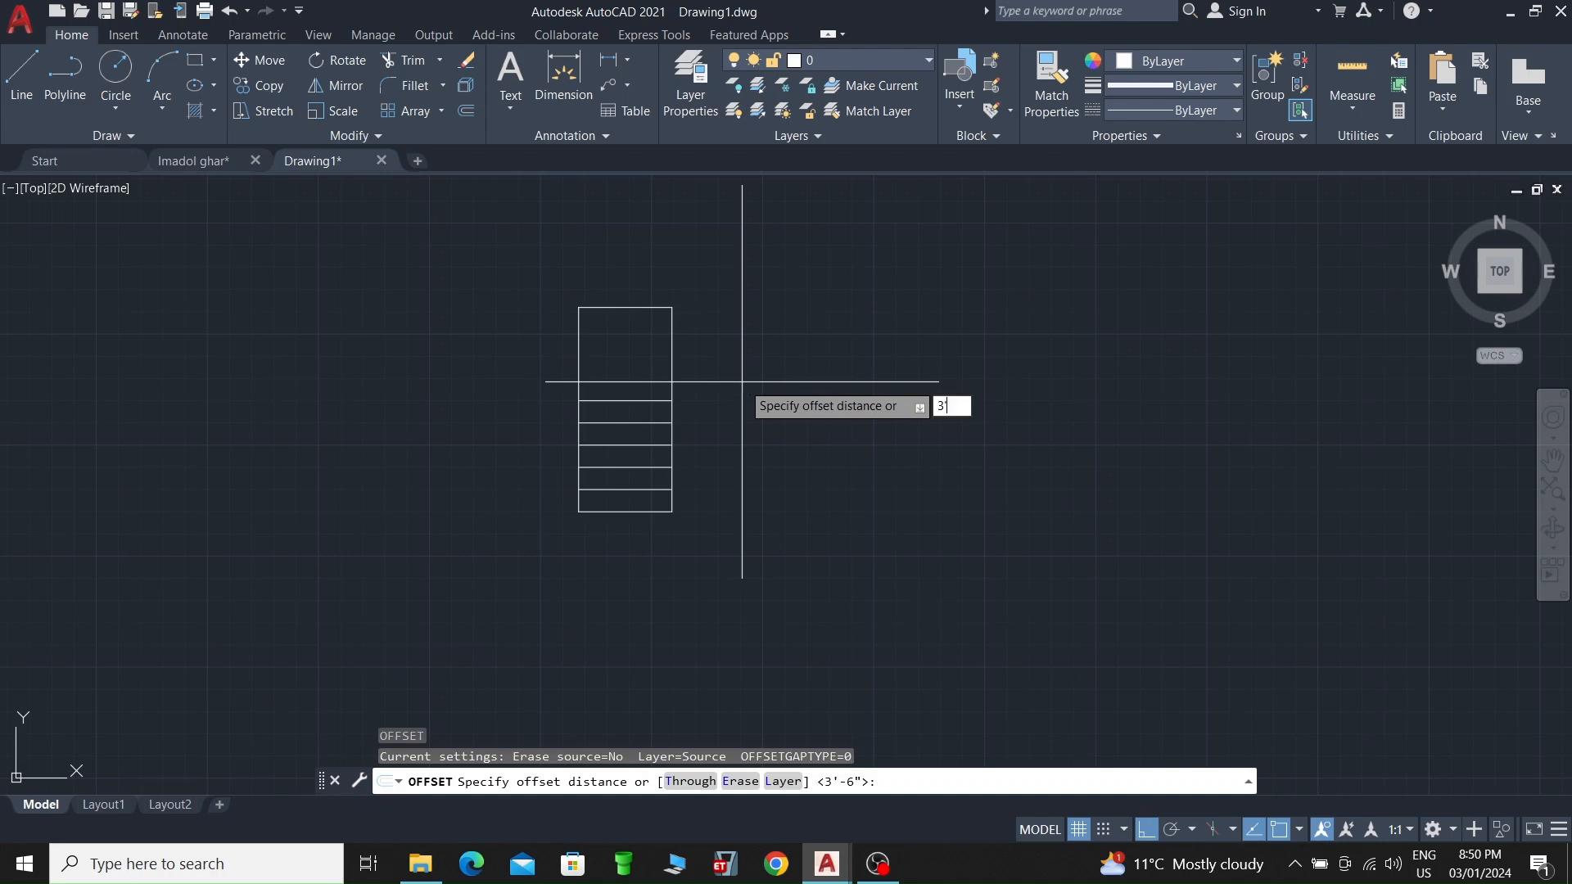
{"action": "key", "text": "Return"}
{"action": "left_click", "coordinate": [672, 348]}
{"action": "left_click", "coordinate": [721, 360]}
{"action": "key", "text": "Escape"}
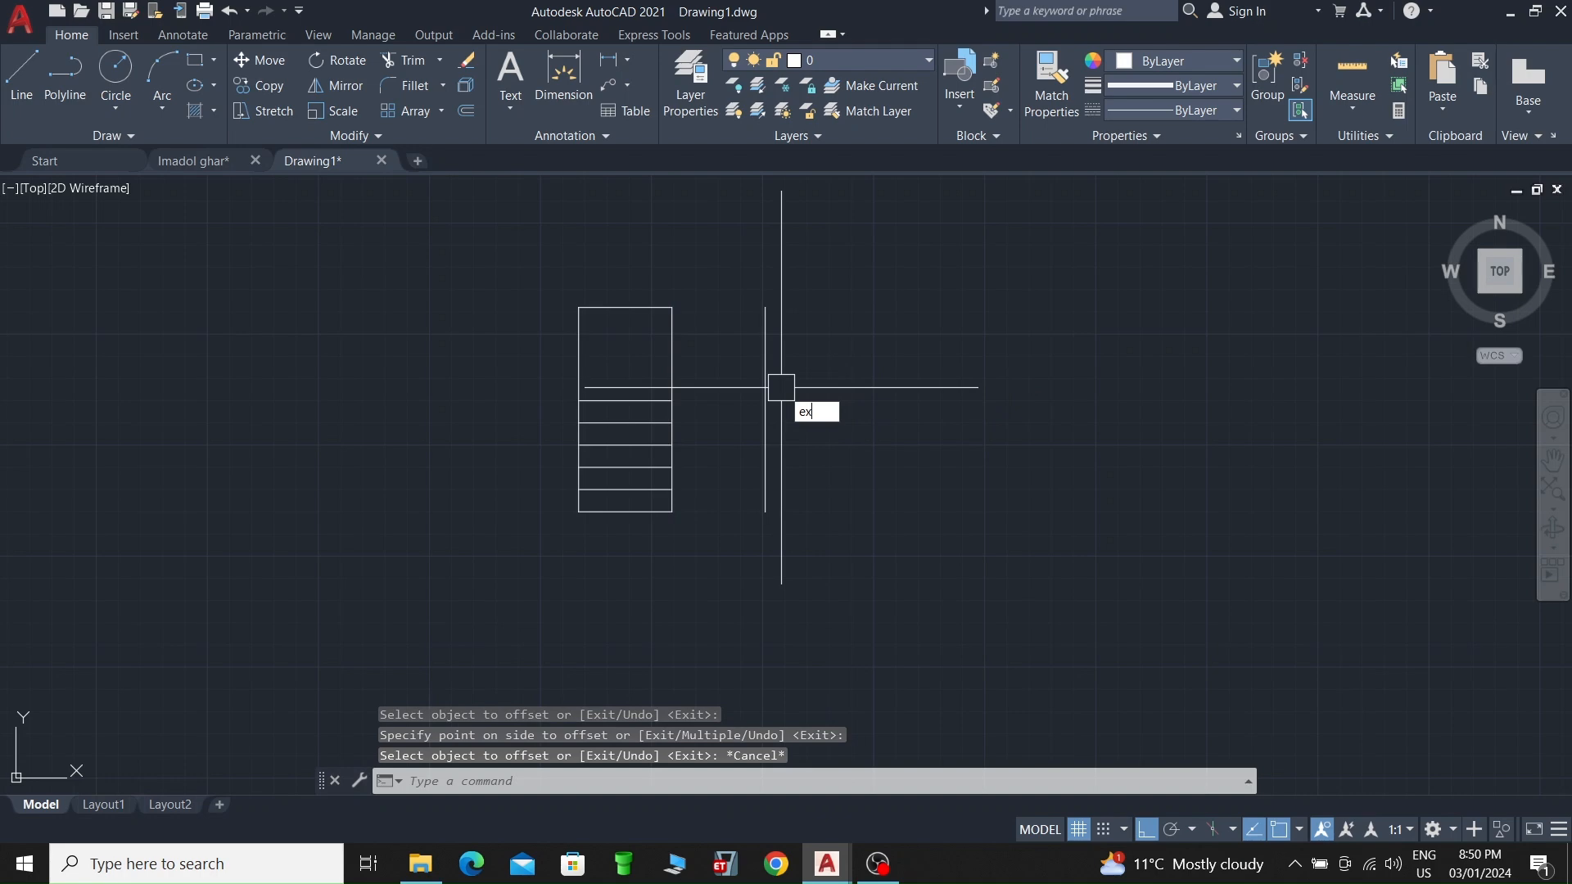
Step: Extend the landing edge and all tread lines to the new right vertical line
{"action": "type", "text": "ex"}
{"action": "key", "text": "Return"}
{"action": "left_click", "coordinate": [651, 308]}
{"action": "left_click", "coordinate": [652, 397]}
{"action": "left_click", "coordinate": [660, 425]}
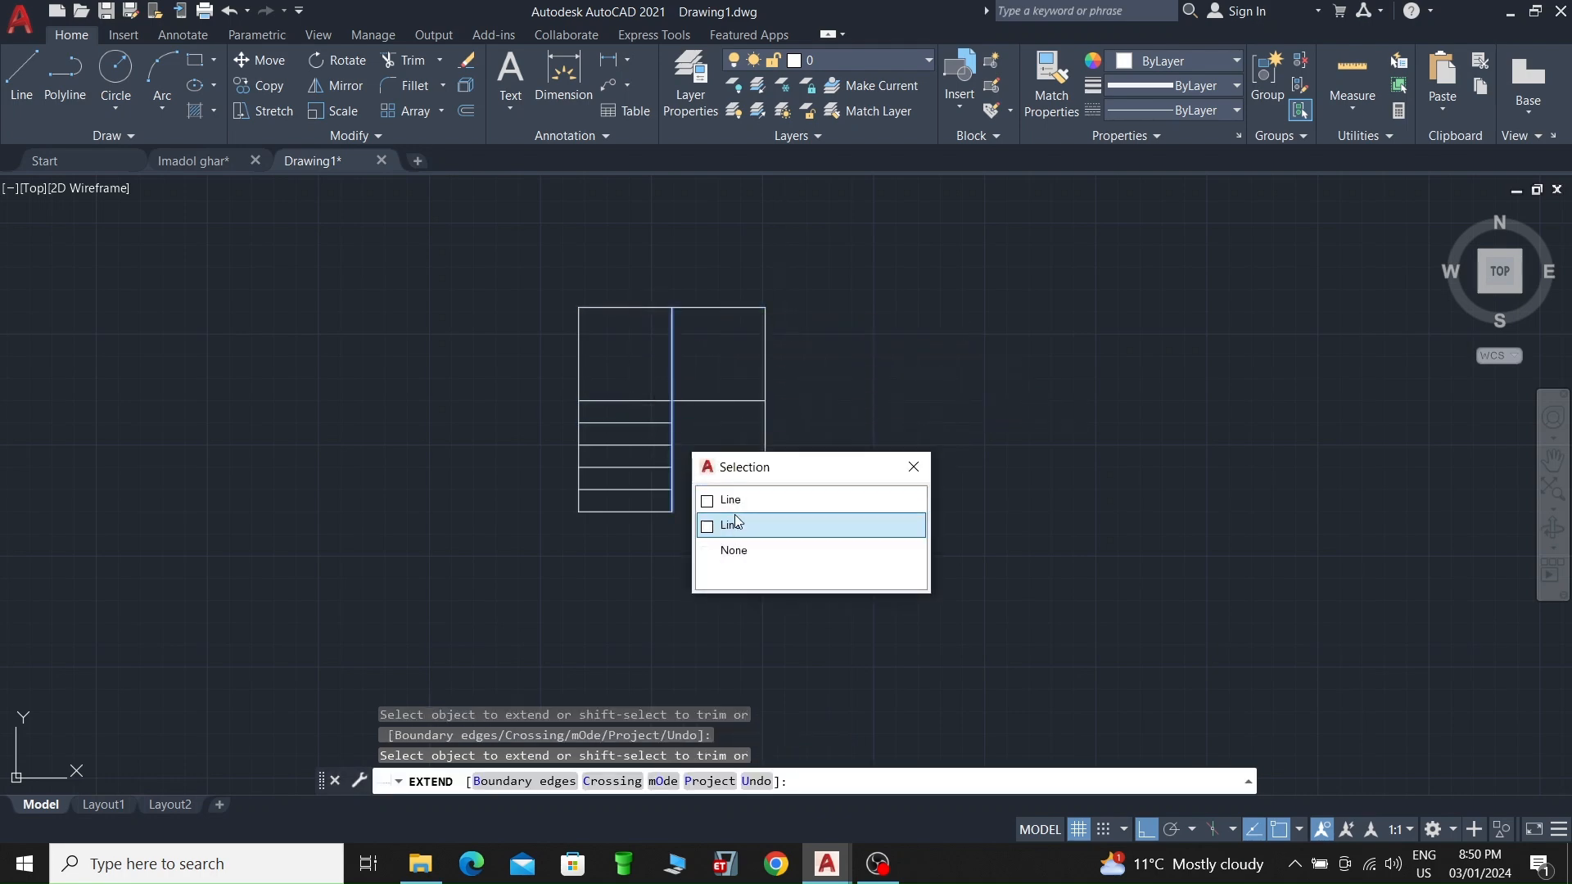
{"action": "left_click", "coordinate": [715, 501]}
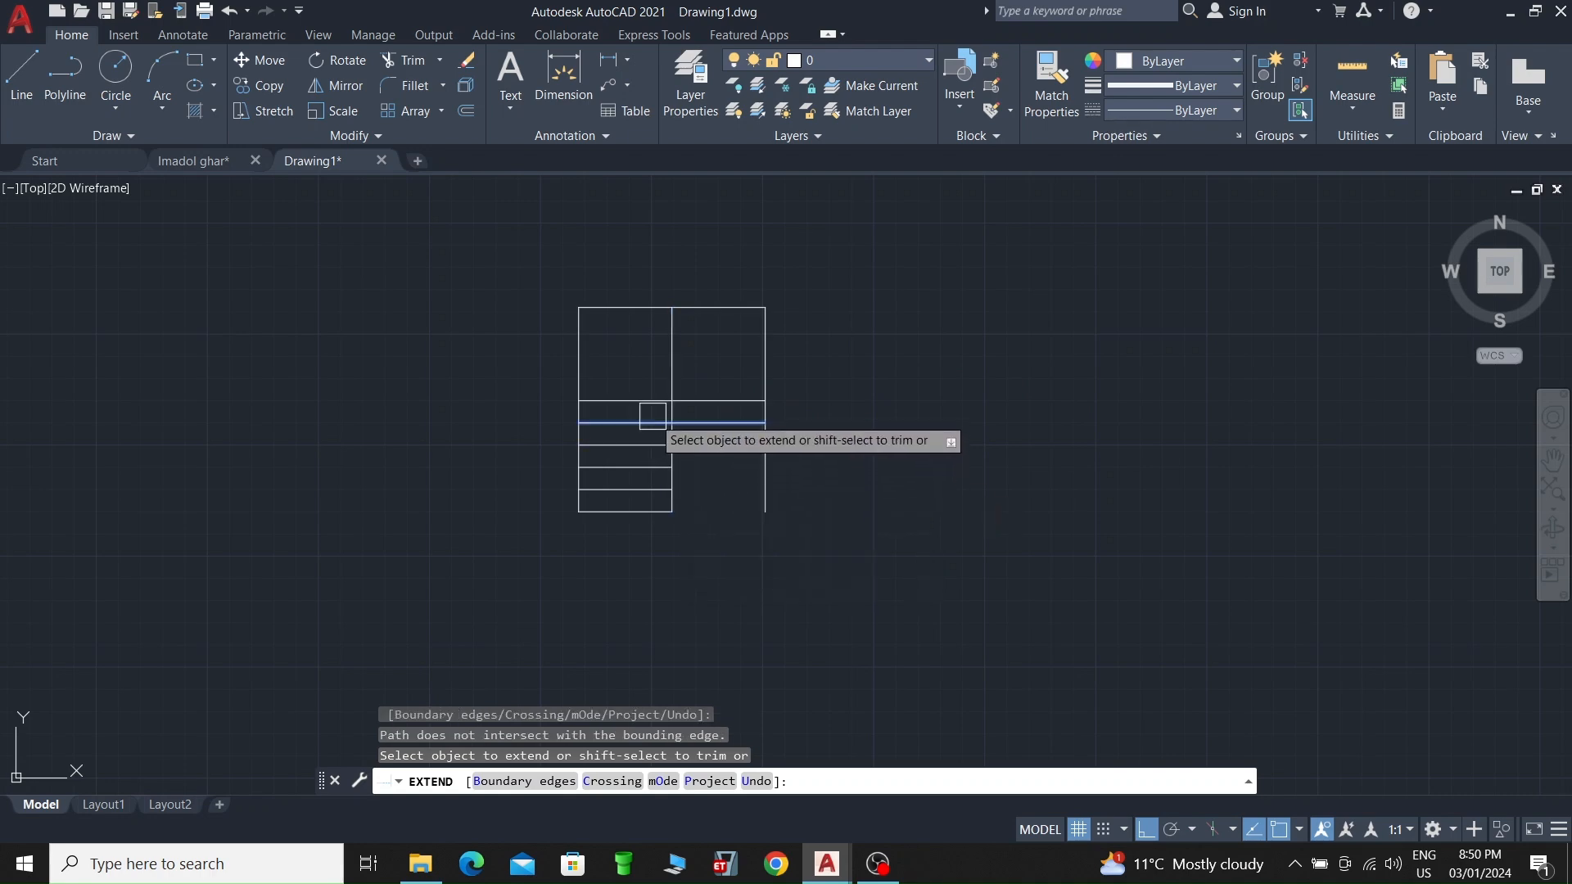
{"action": "left_click", "coordinate": [643, 446]}
{"action": "left_click", "coordinate": [646, 468]}
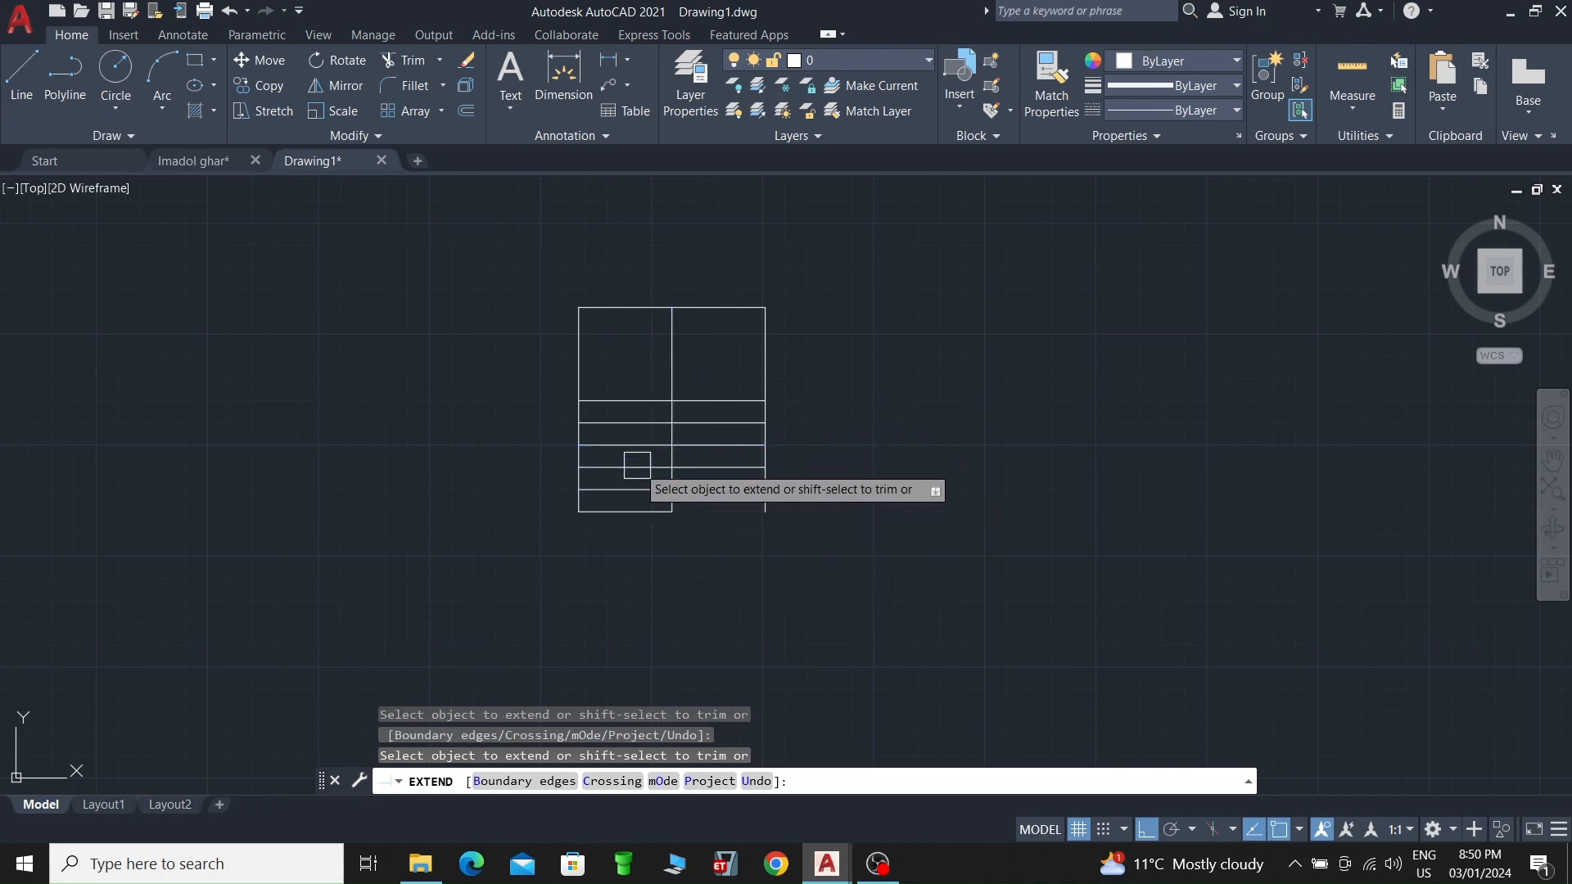
{"action": "left_click", "coordinate": [648, 489]}
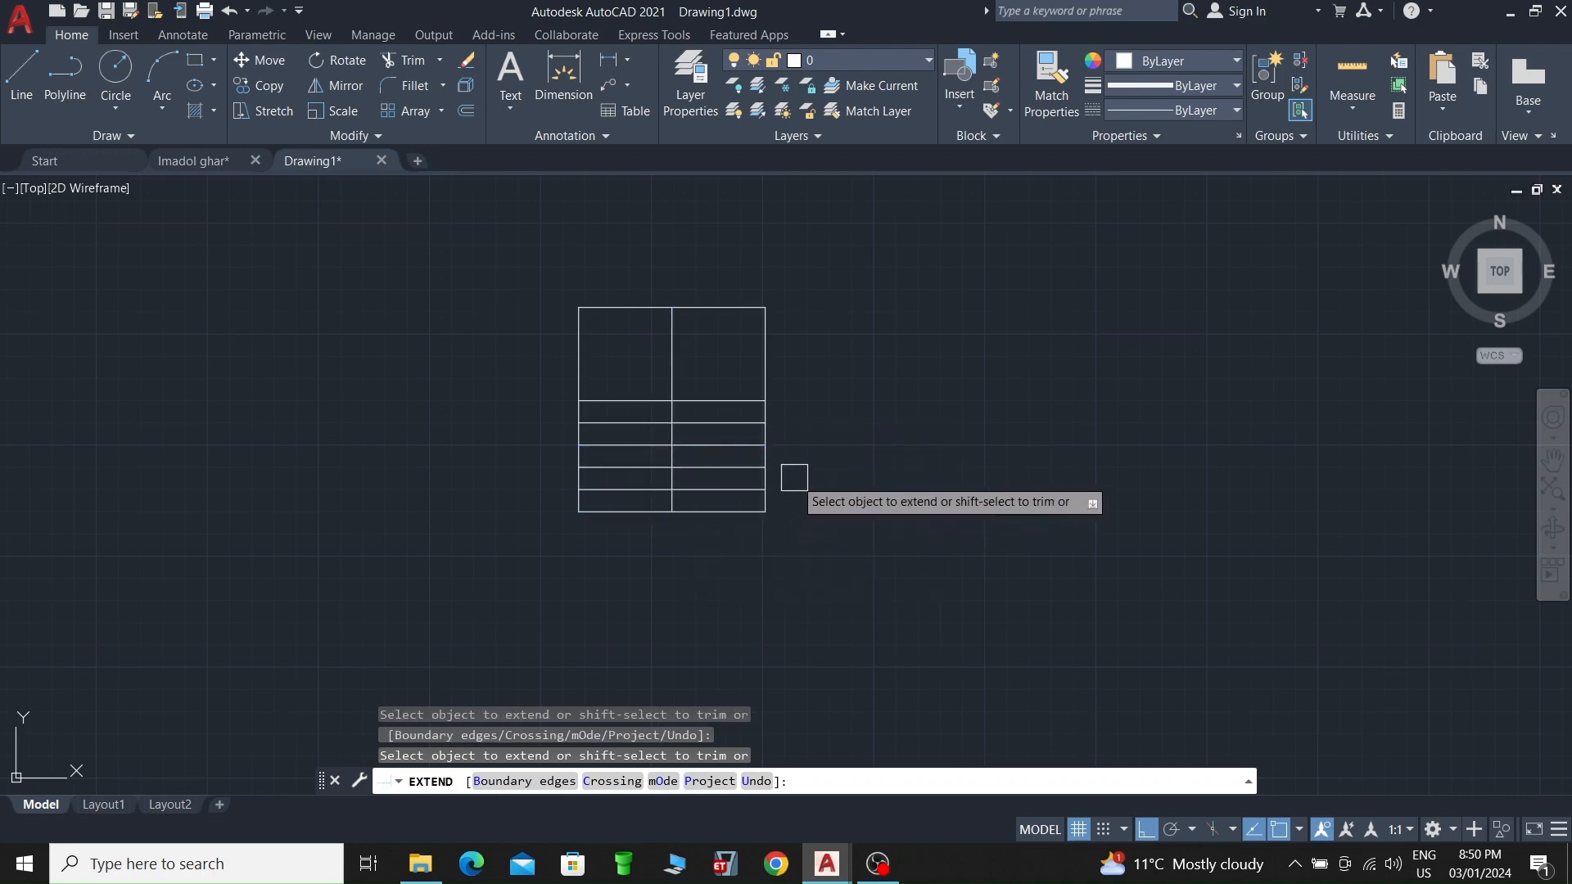
{"action": "key", "text": "Escape"}
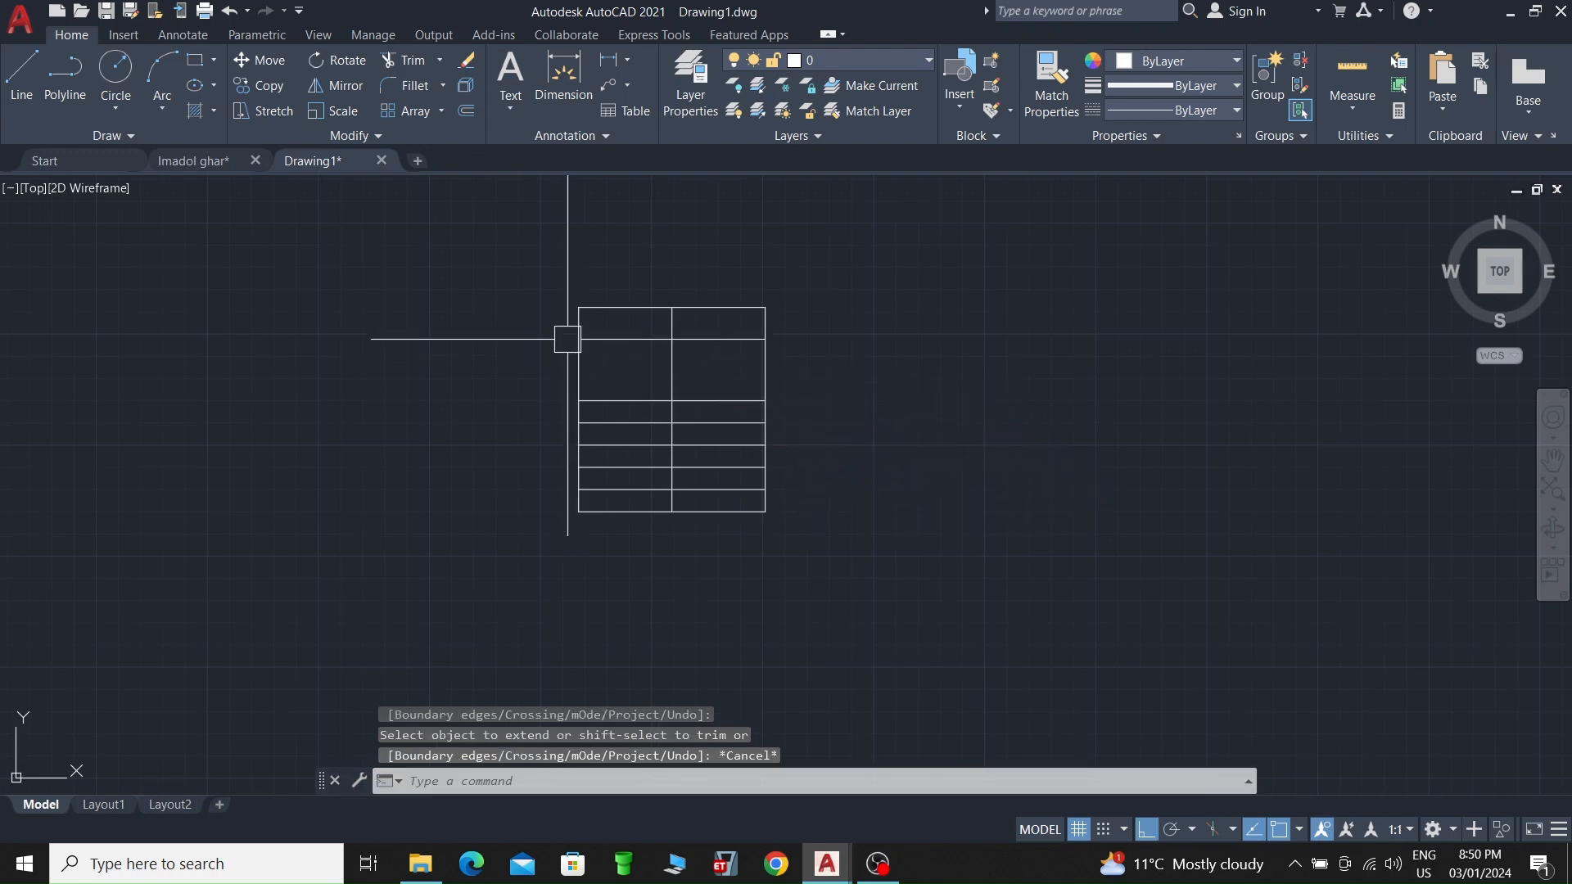
{"action": "type", "text": "o"}
{"action": "key", "text": "Return"}
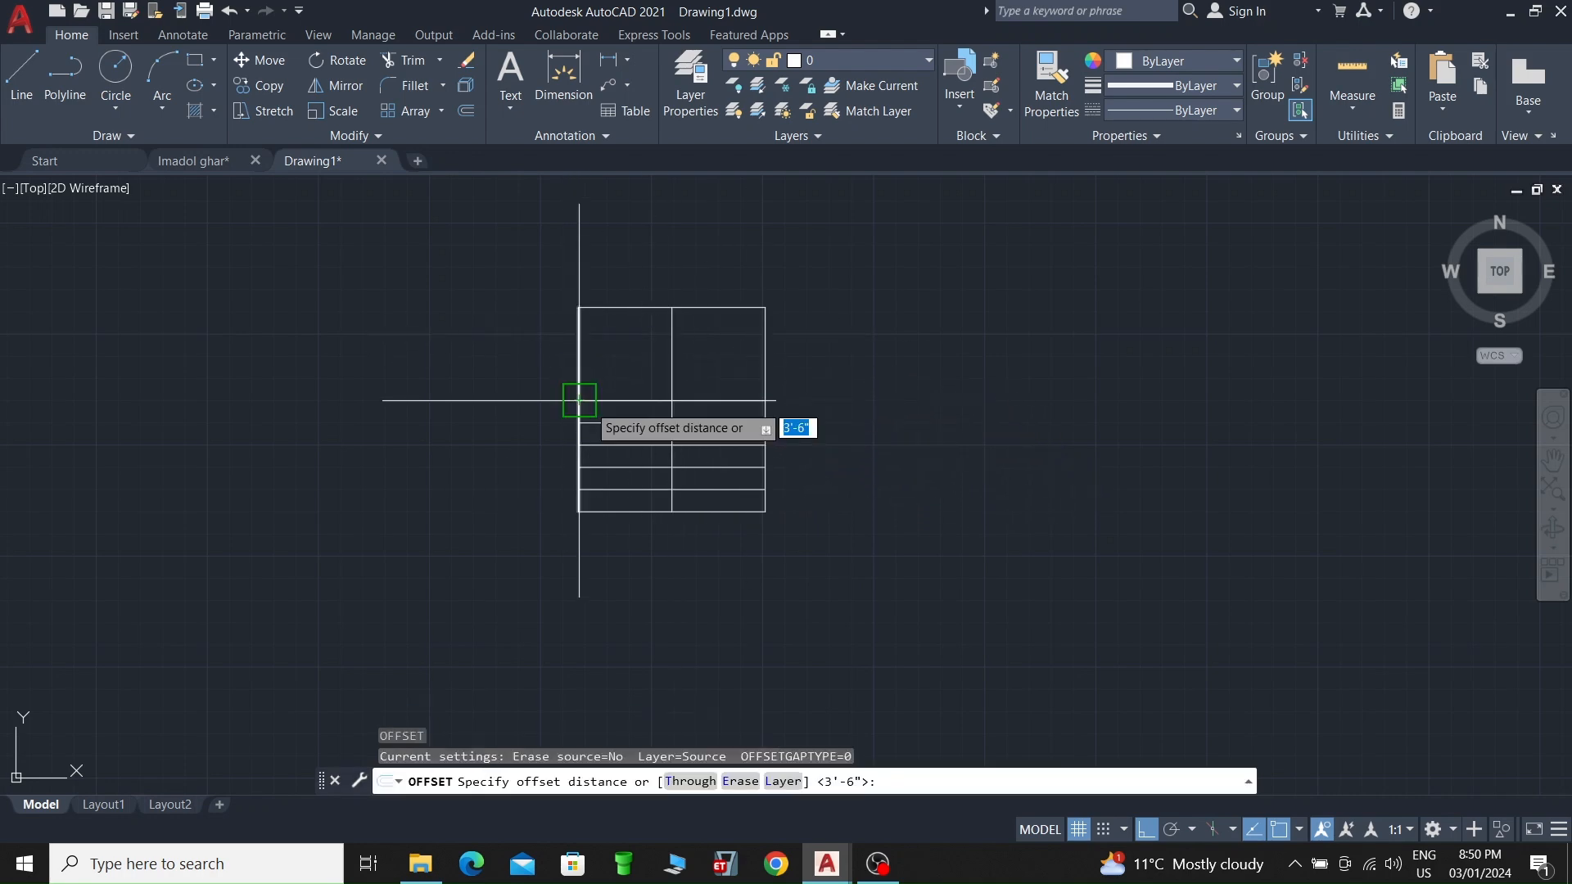
{"action": "key", "text": "alt"}
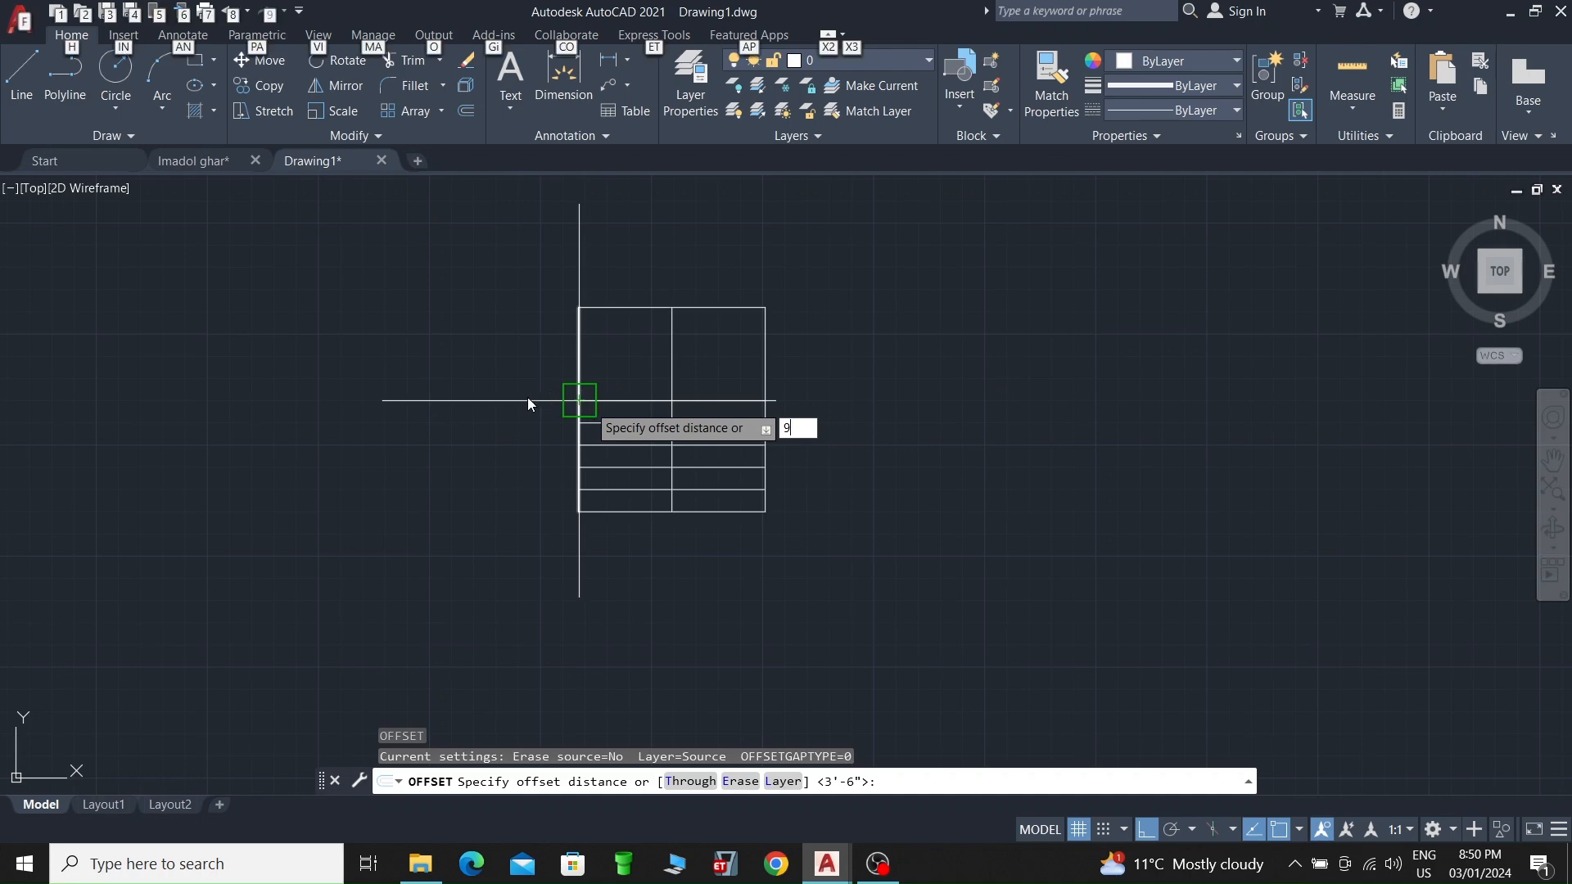
{"action": "key", "text": "alt"}
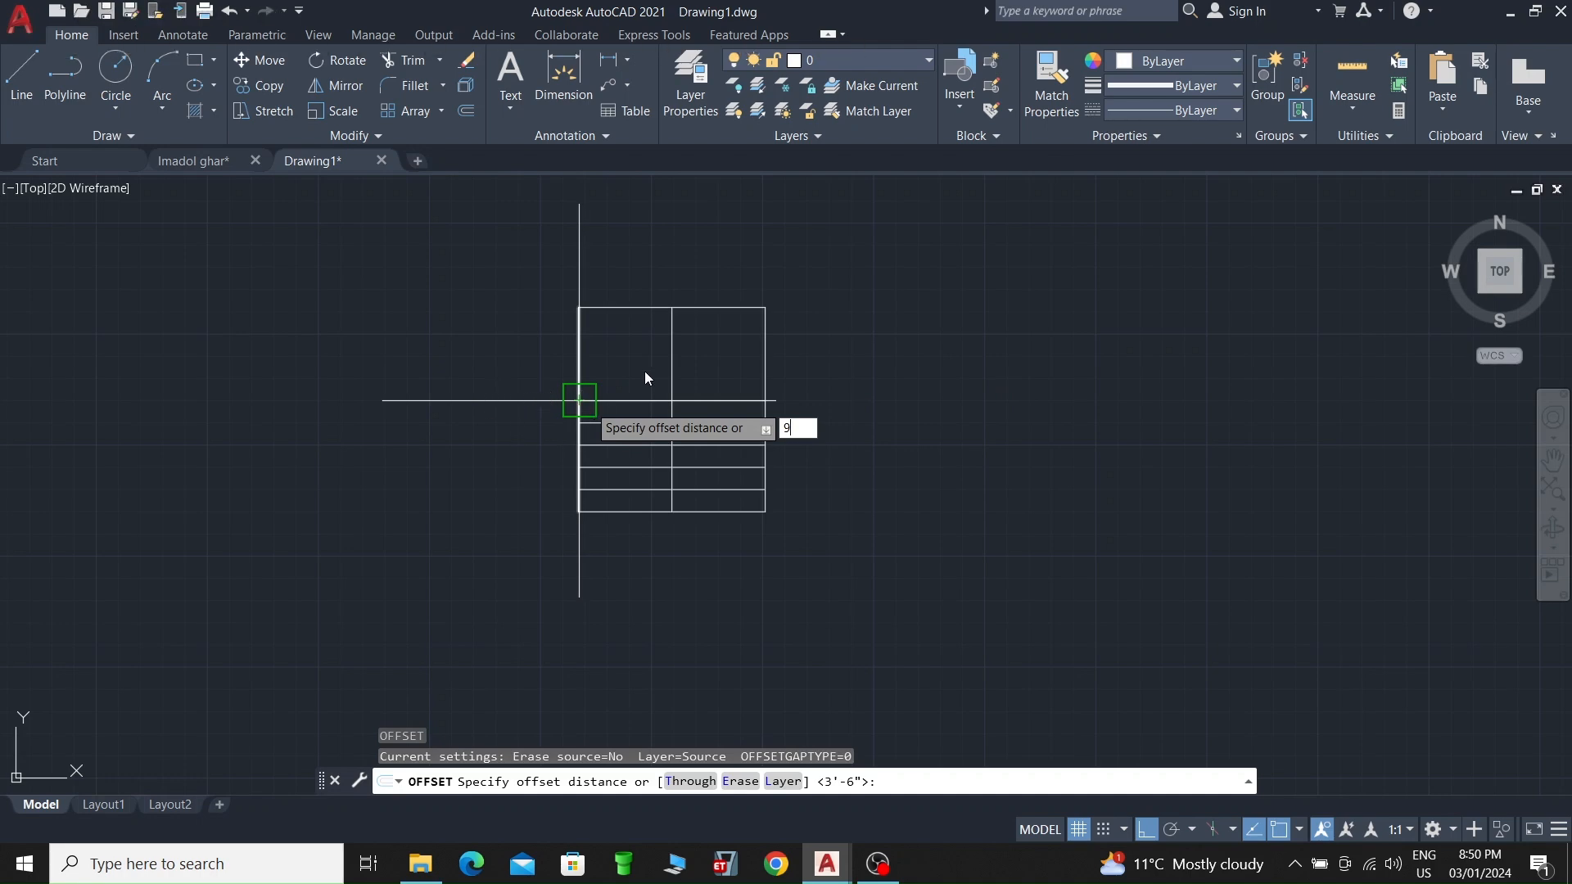
{"action": "key", "text": "Escape"}
Step: Offset the staircase's left, right and top outer lines 9" outward to form the surrounding wall
{"action": "key", "text": "Return"}
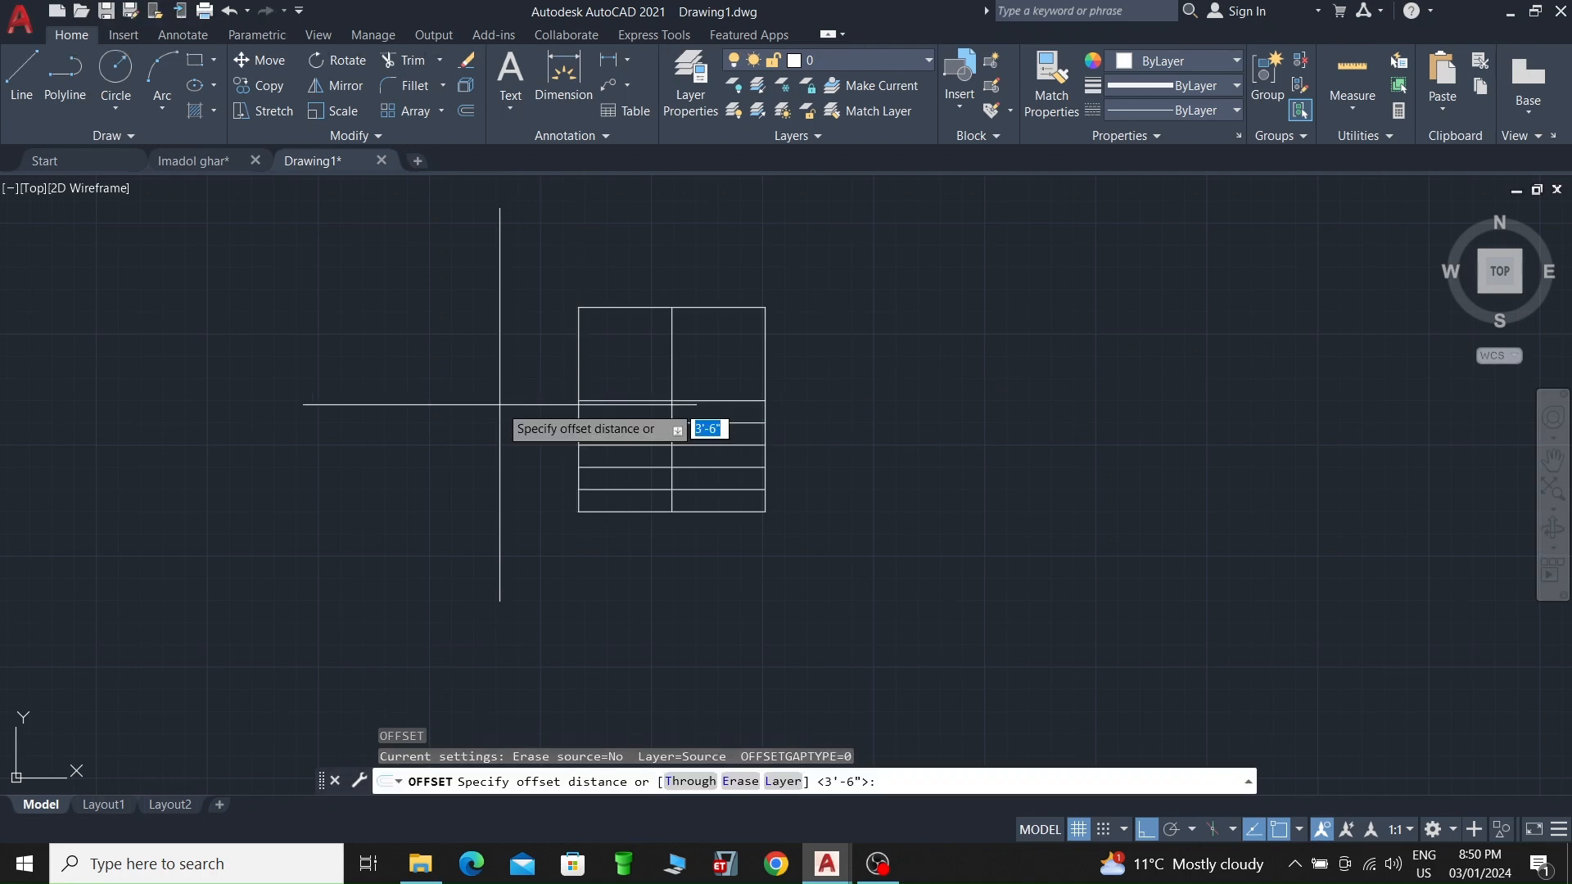
{"action": "key", "text": "Return"}
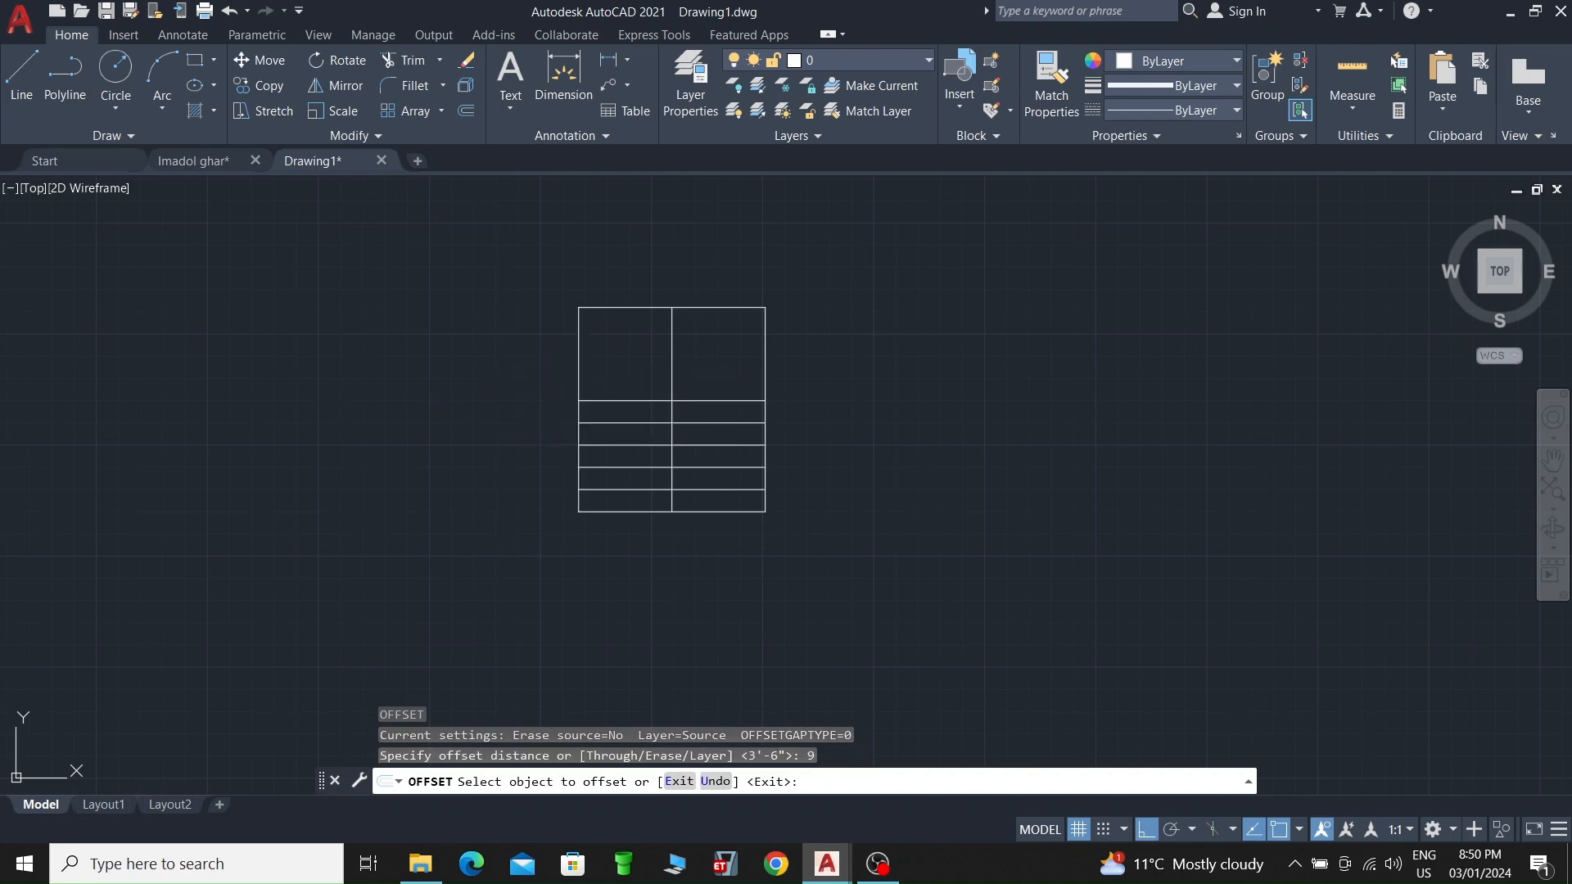
{"action": "left_click", "coordinate": [577, 357]}
{"action": "left_click", "coordinate": [480, 379]}
{"action": "left_click", "coordinate": [764, 354]}
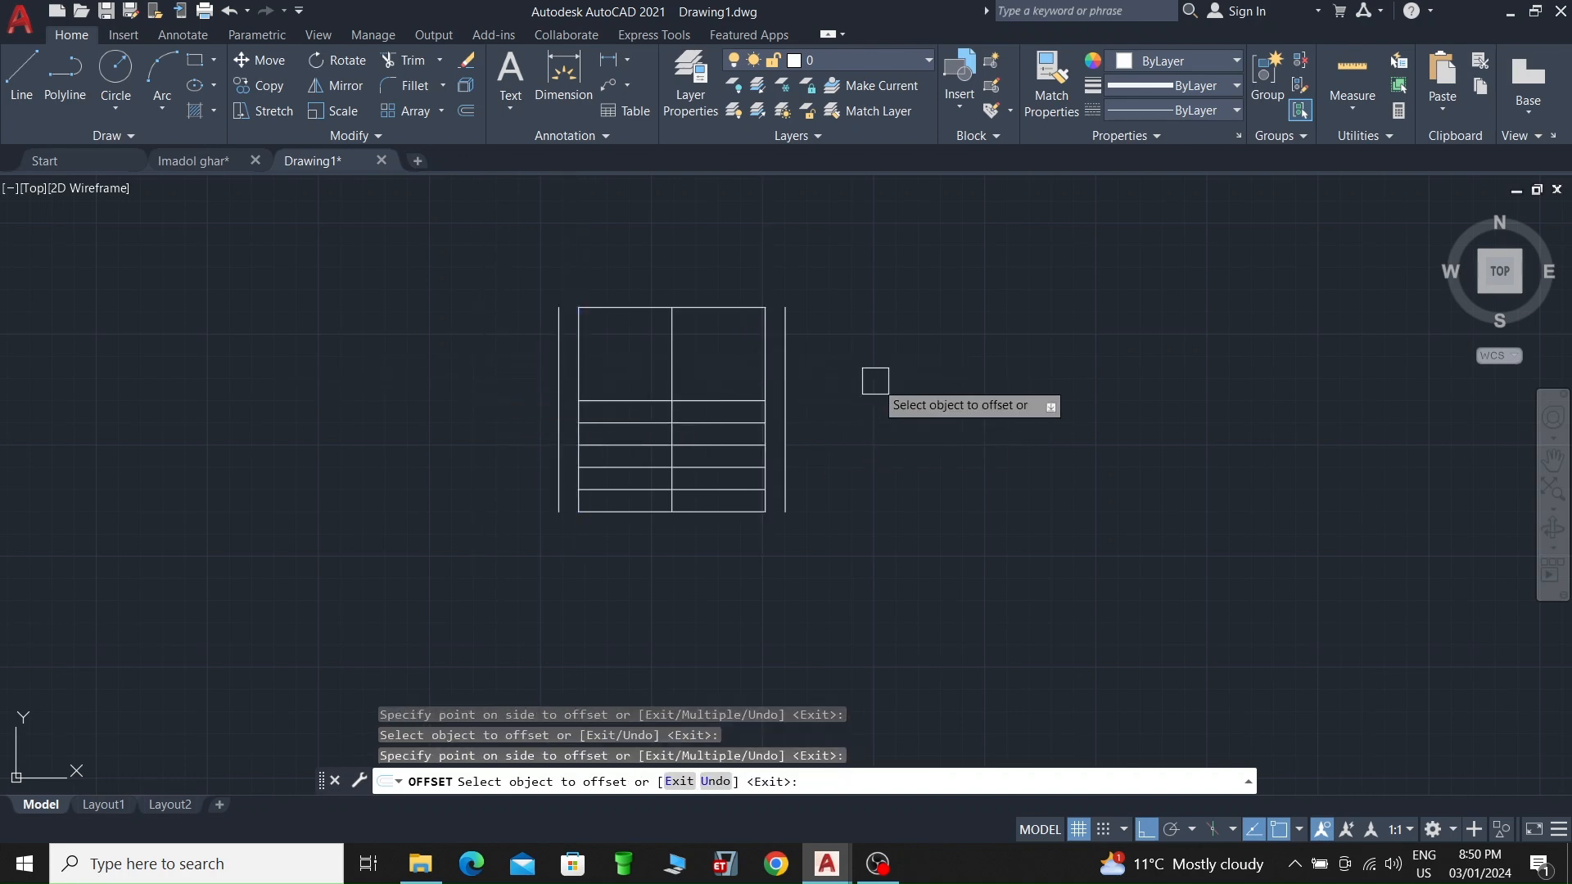
{"action": "left_click", "coordinate": [873, 379]}
{"action": "left_click", "coordinate": [695, 308]}
{"action": "left_click", "coordinate": [691, 263]}
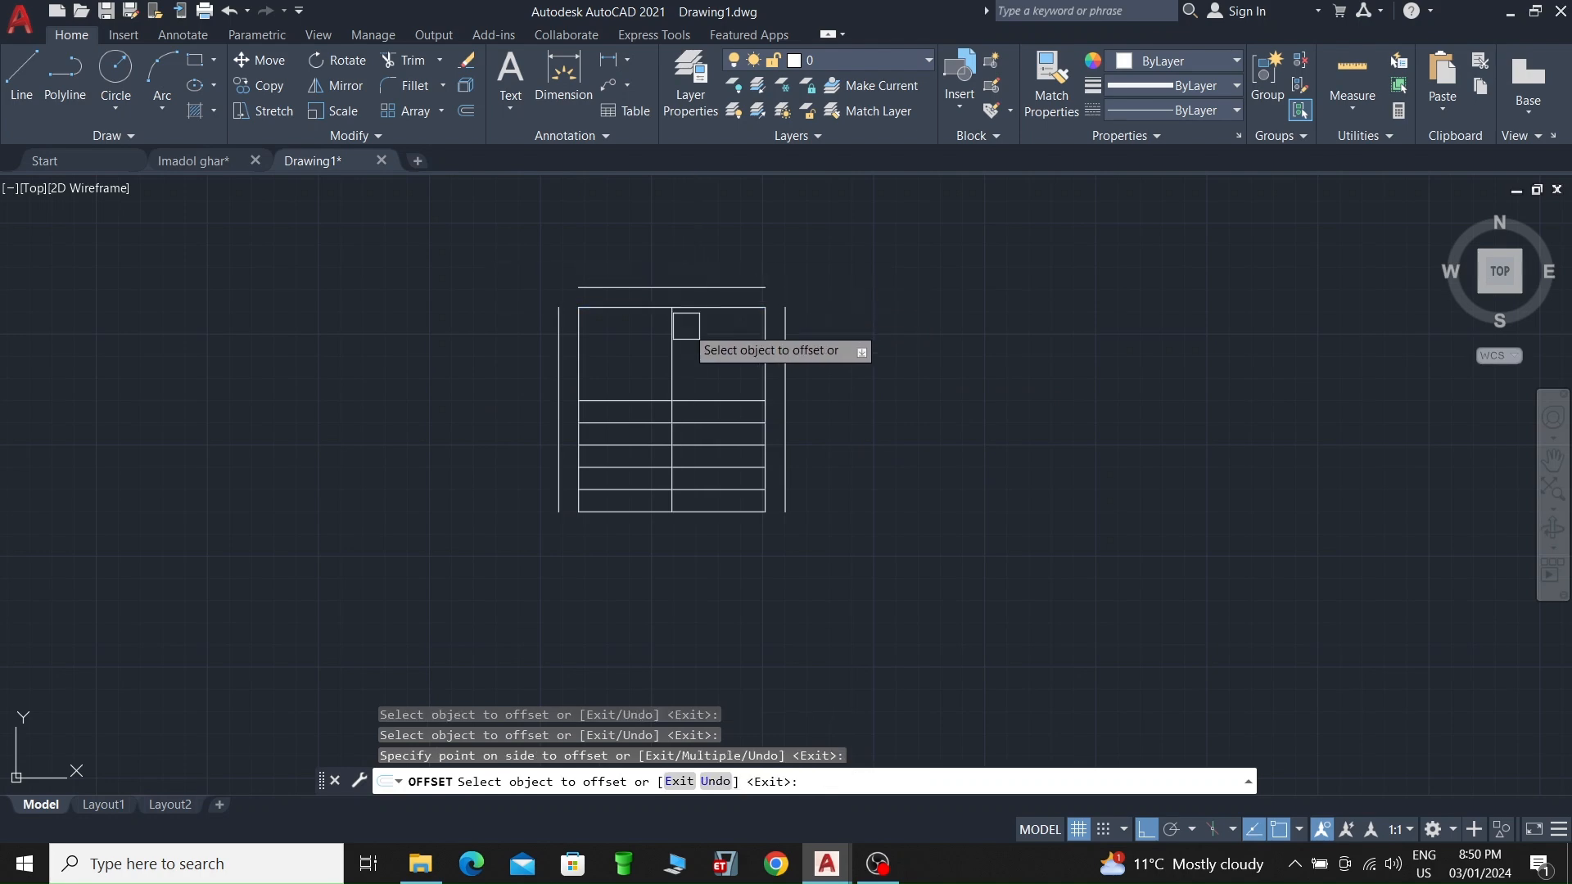
{"action": "key", "text": "Escape"}
Step: Join the outer wall lines at the top two corners using Fillet with a 0 radius
{"action": "key", "text": "Return"}
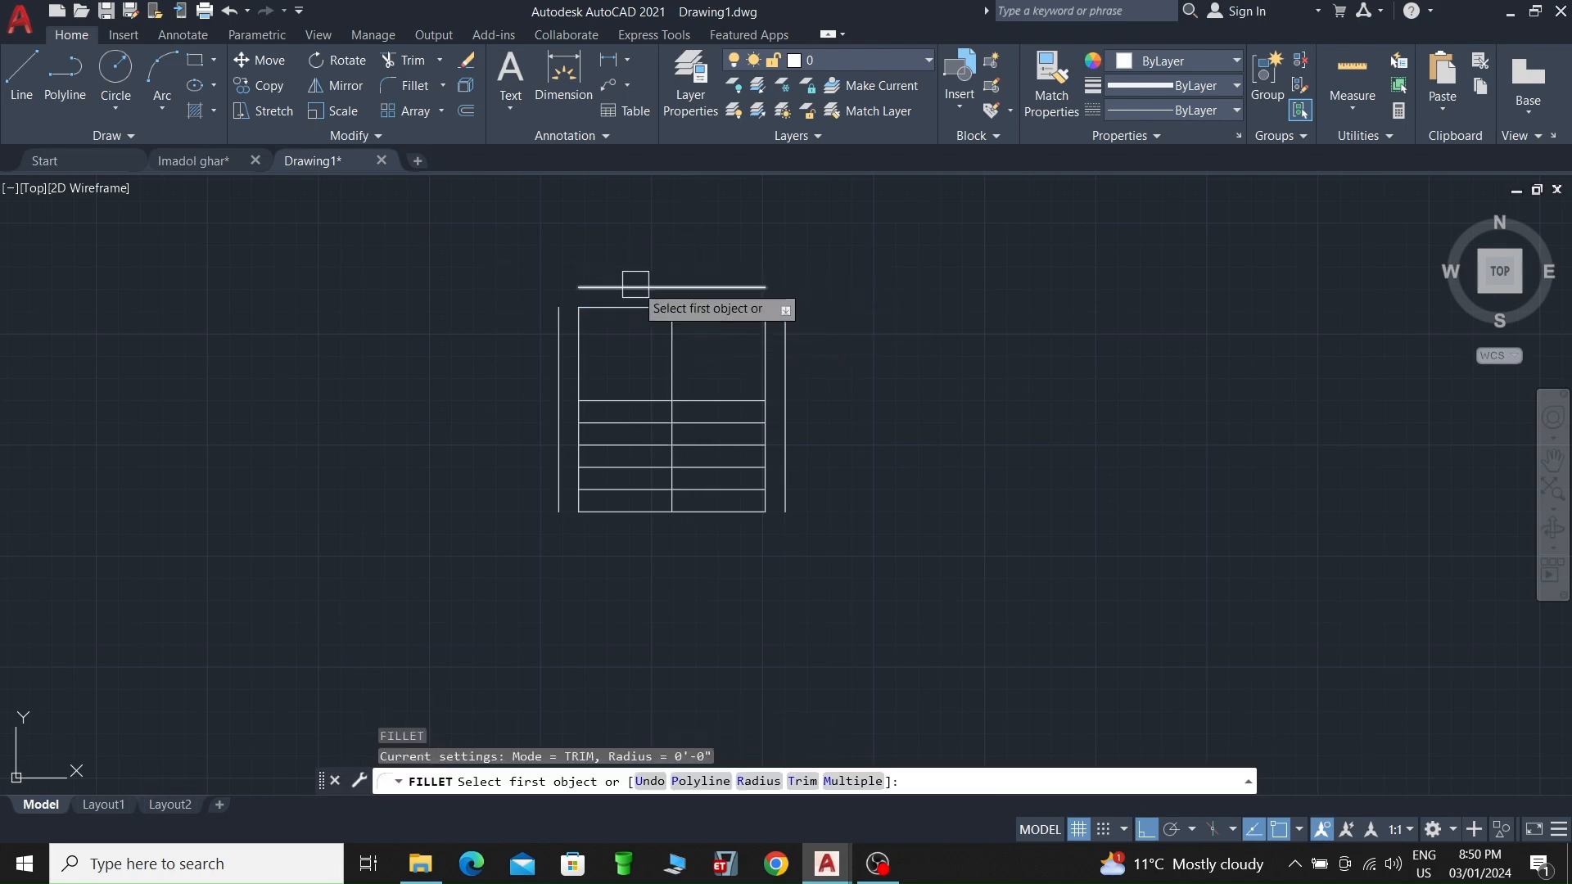
{"action": "left_click", "coordinate": [637, 288]}
{"action": "left_click", "coordinate": [561, 336]}
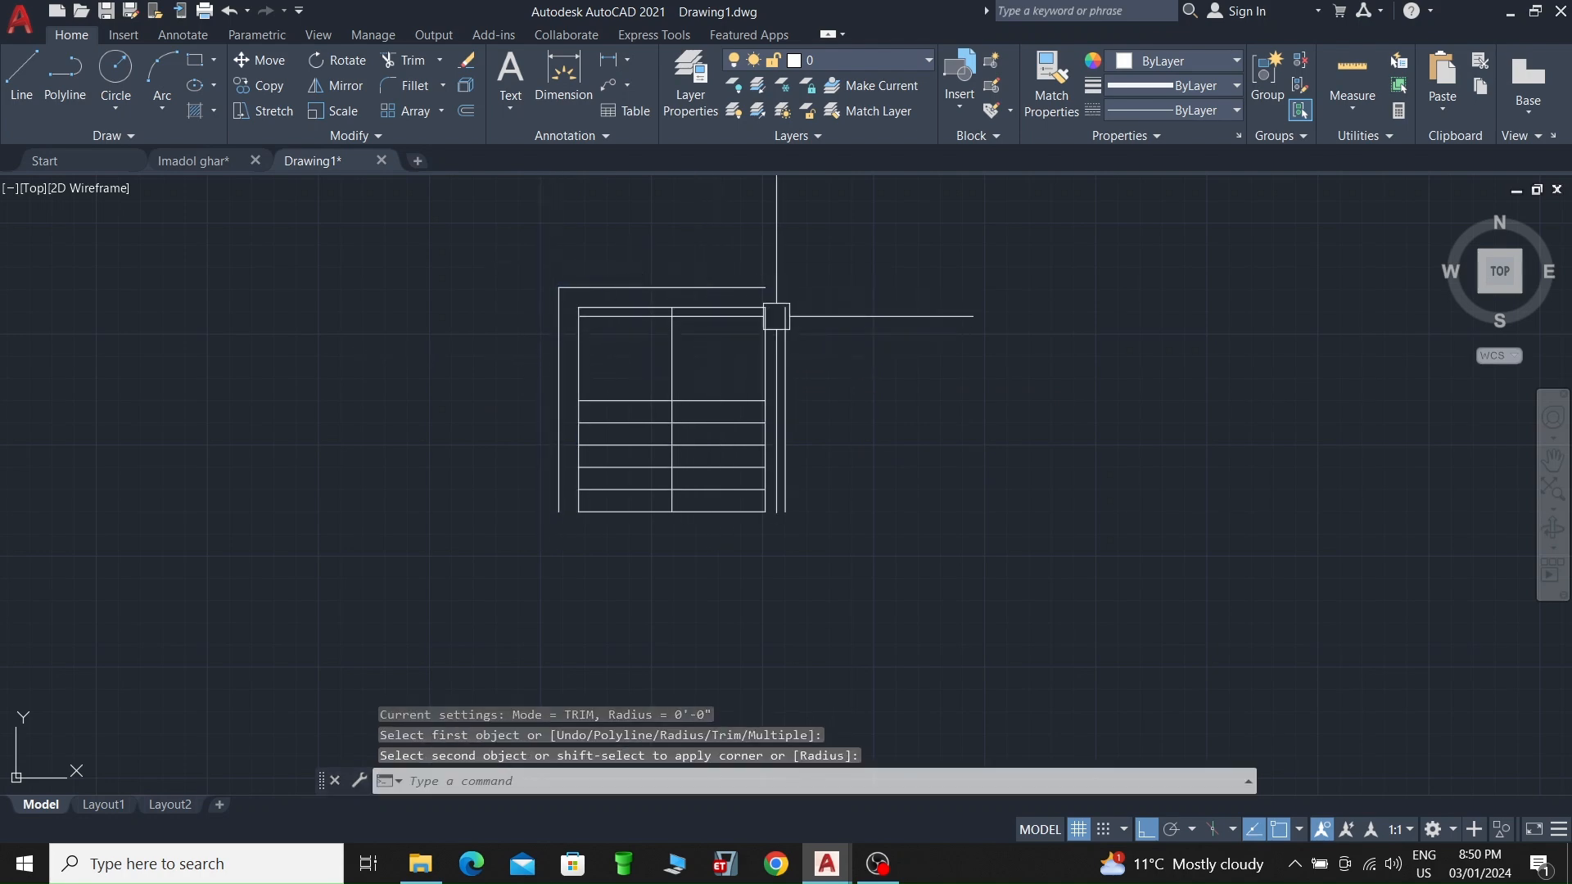
{"action": "key", "text": "Return"}
{"action": "left_click", "coordinate": [753, 287]}
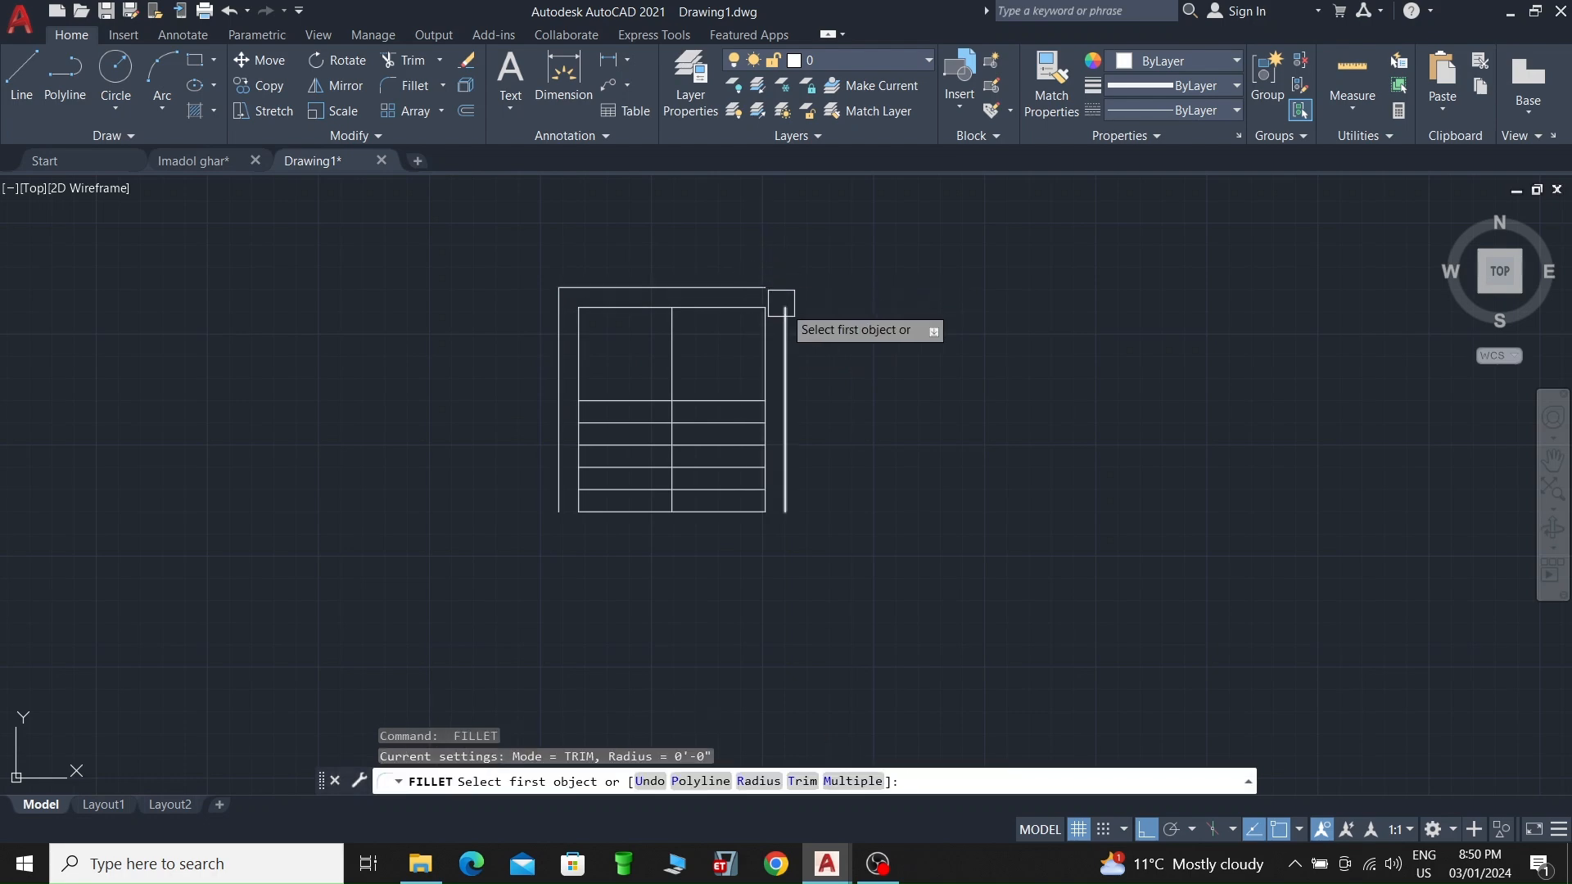
{"action": "left_click", "coordinate": [782, 324]}
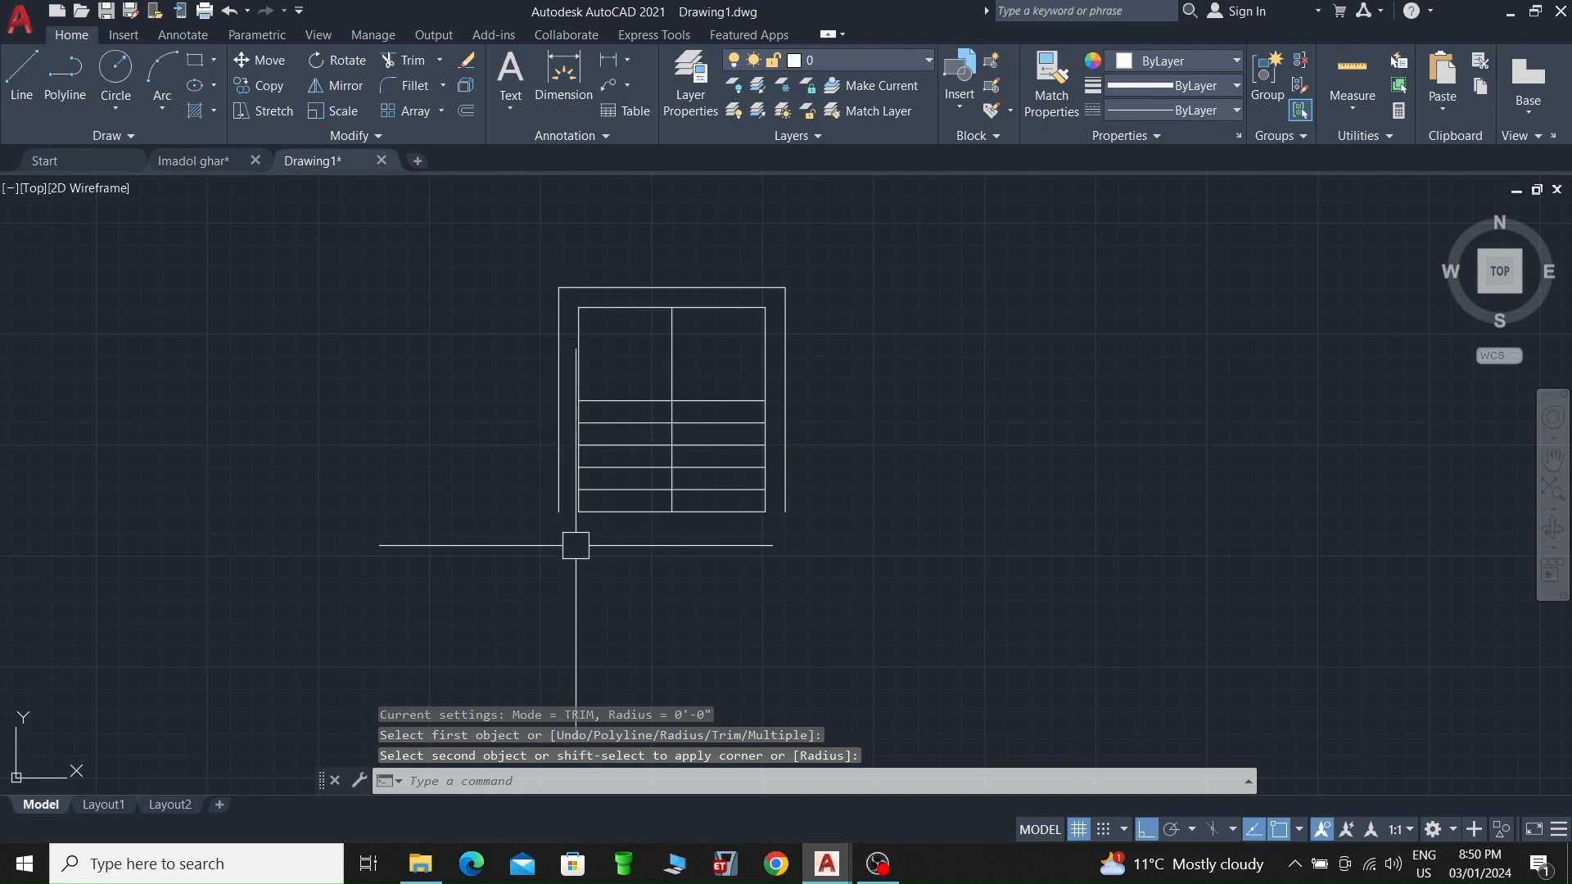
{"action": "key", "text": "Return"}
{"action": "key", "text": "Escape"}
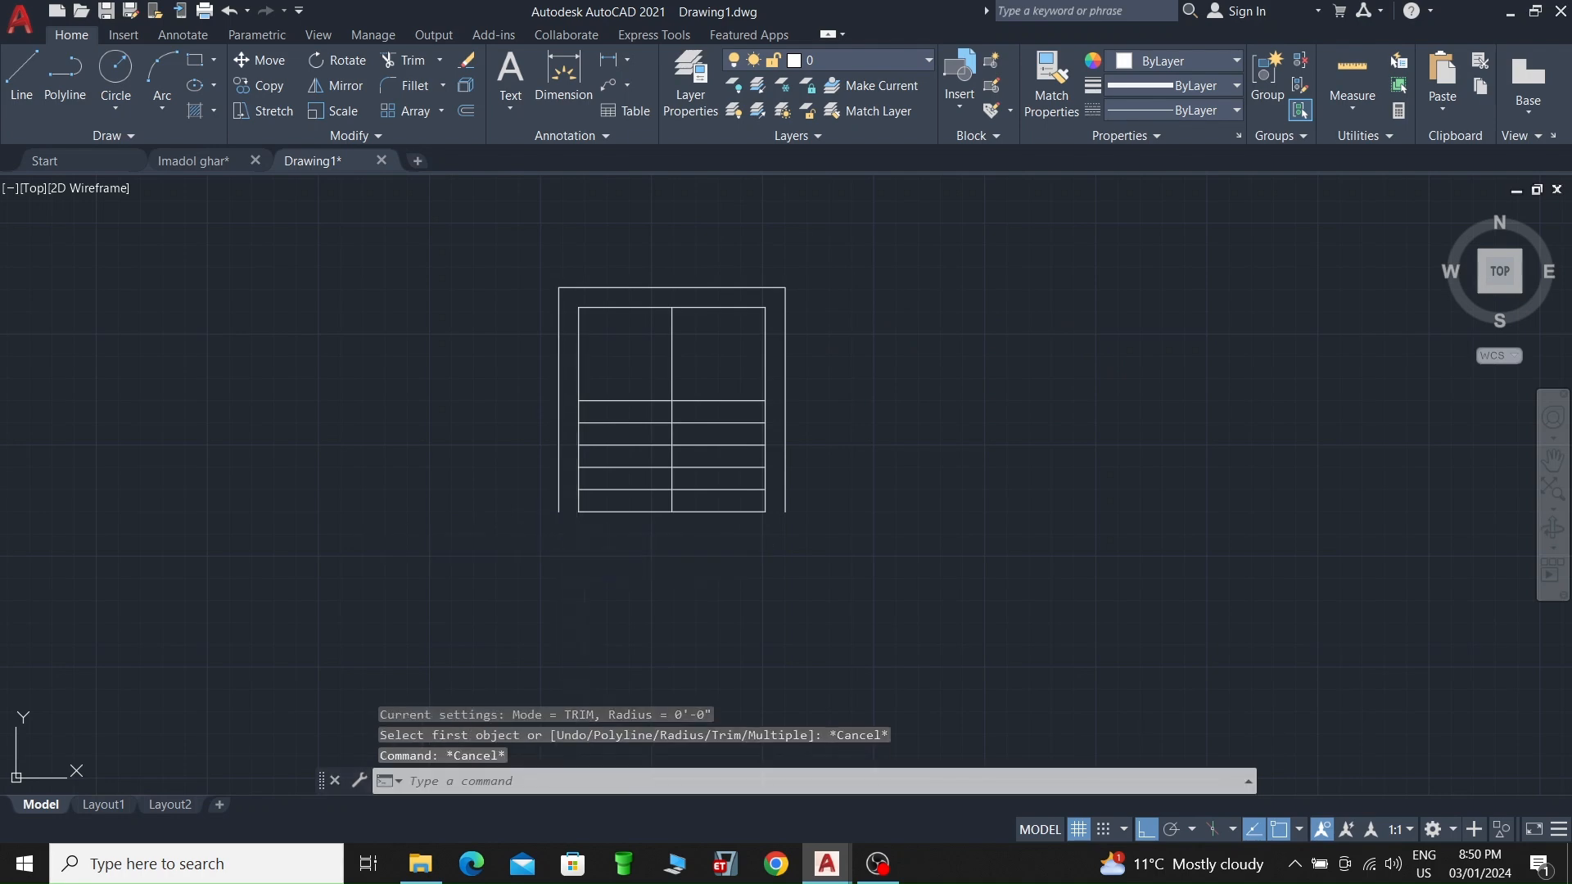
Step: Extend the lowest tread line to the outer wall lines on both sides, closing the wall's lower ends
{"action": "type", "text": "ex"}
{"action": "key", "text": "Return"}
{"action": "left_click", "coordinate": [604, 517]}
{"action": "key", "text": "Escape"}
{"action": "scroll", "coordinate": [564, 487], "scroll_direction": "up", "scroll_amount": 3}
{"action": "key", "text": "Escape"}
{"action": "key", "text": "Return"}
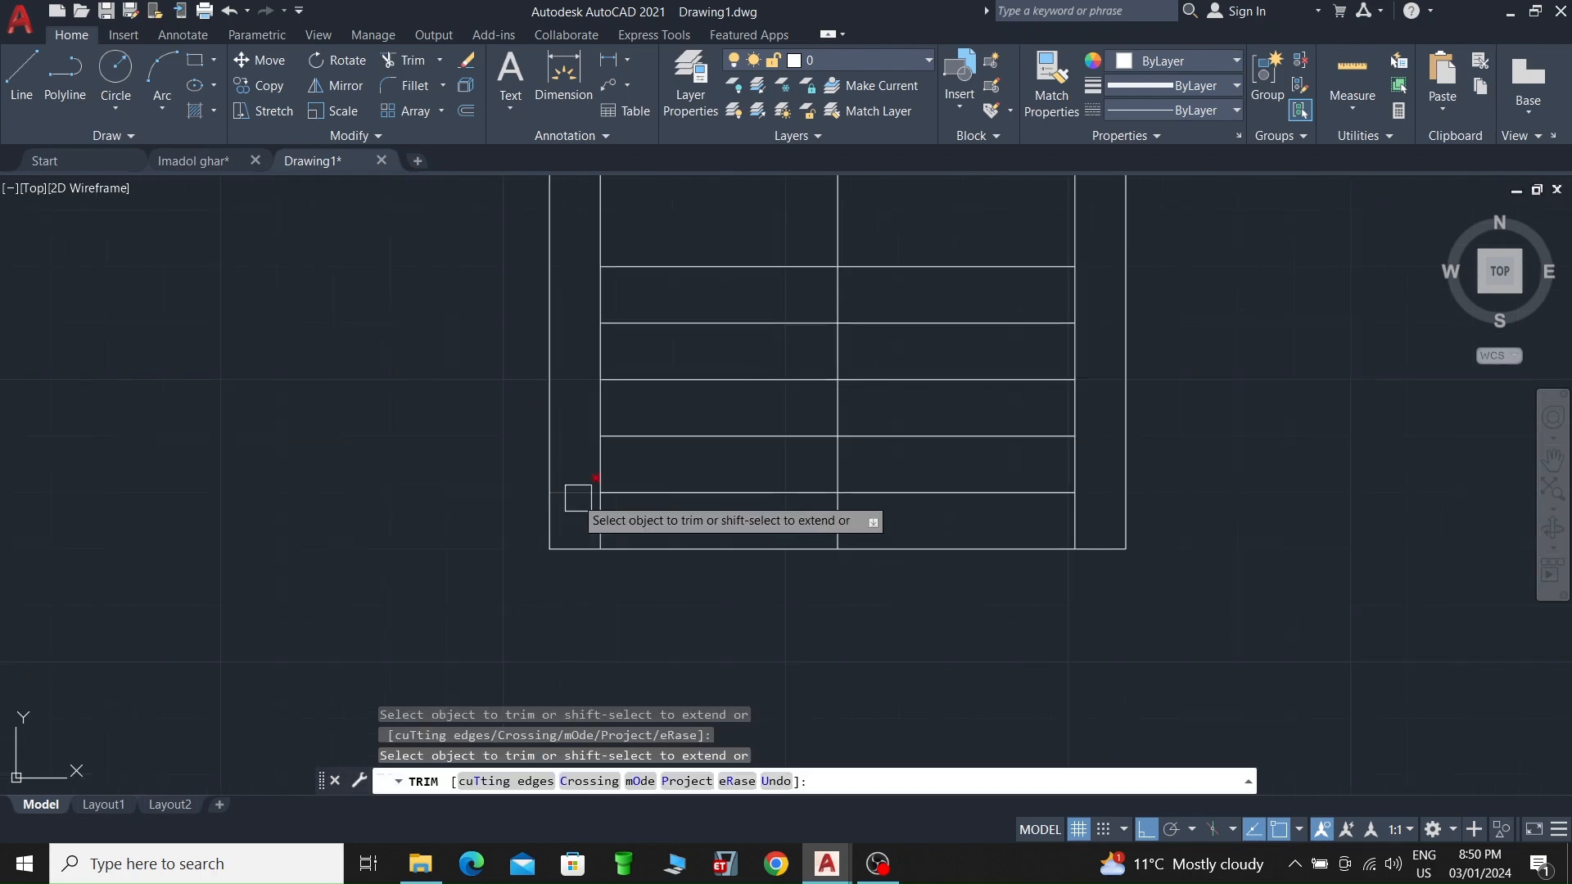
{"action": "key", "text": "Escape"}
{"action": "scroll", "coordinate": [566, 563], "scroll_direction": "down", "scroll_amount": 2}
{"action": "scroll", "coordinate": [751, 569], "scroll_direction": "down", "scroll_amount": 2}
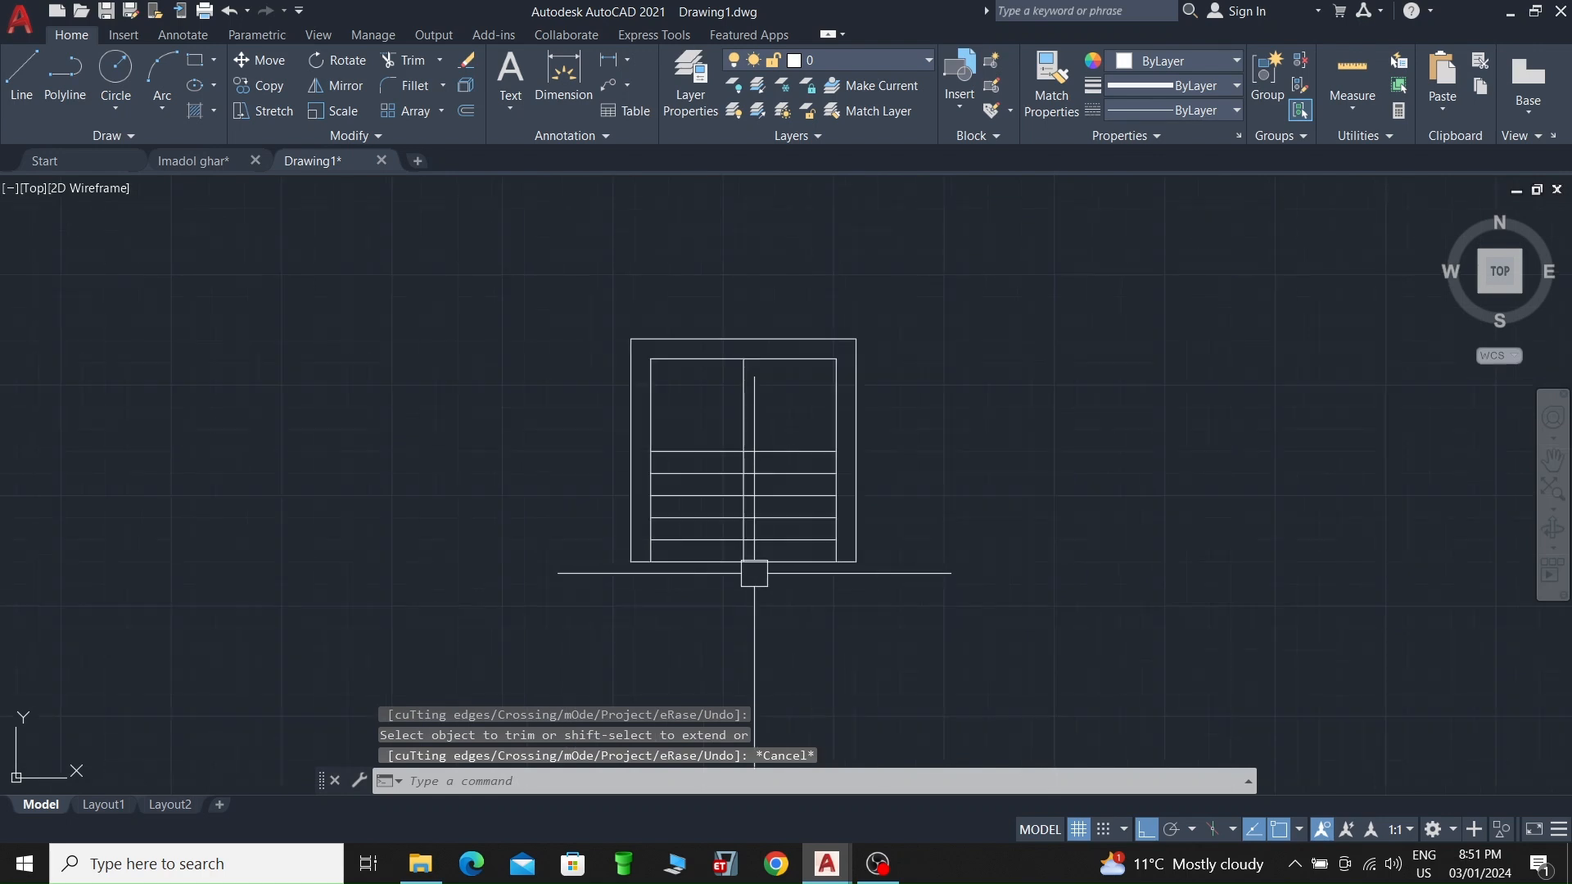
{"action": "scroll", "coordinate": [698, 629], "scroll_direction": "up", "scroll_amount": 2}
{"action": "scroll", "coordinate": [765, 446], "scroll_direction": "down", "scroll_amount": 2}
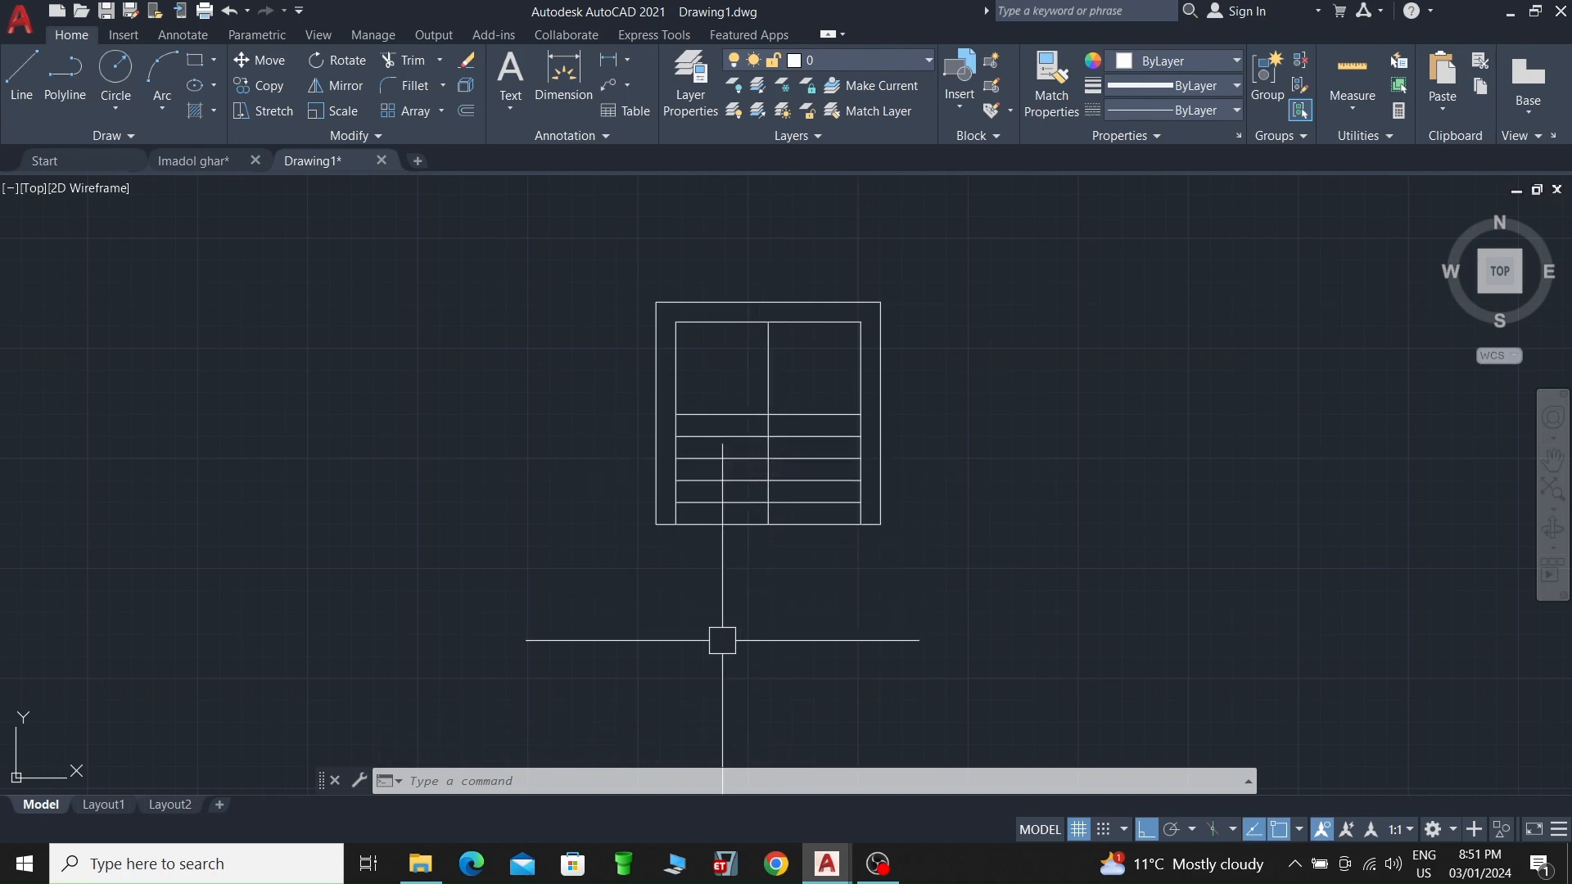
Step: Add the multiline text "Dog Legged Staircase" below the staircase plan
{"action": "key", "text": "Return"}
{"action": "left_click", "coordinate": [656, 611]}
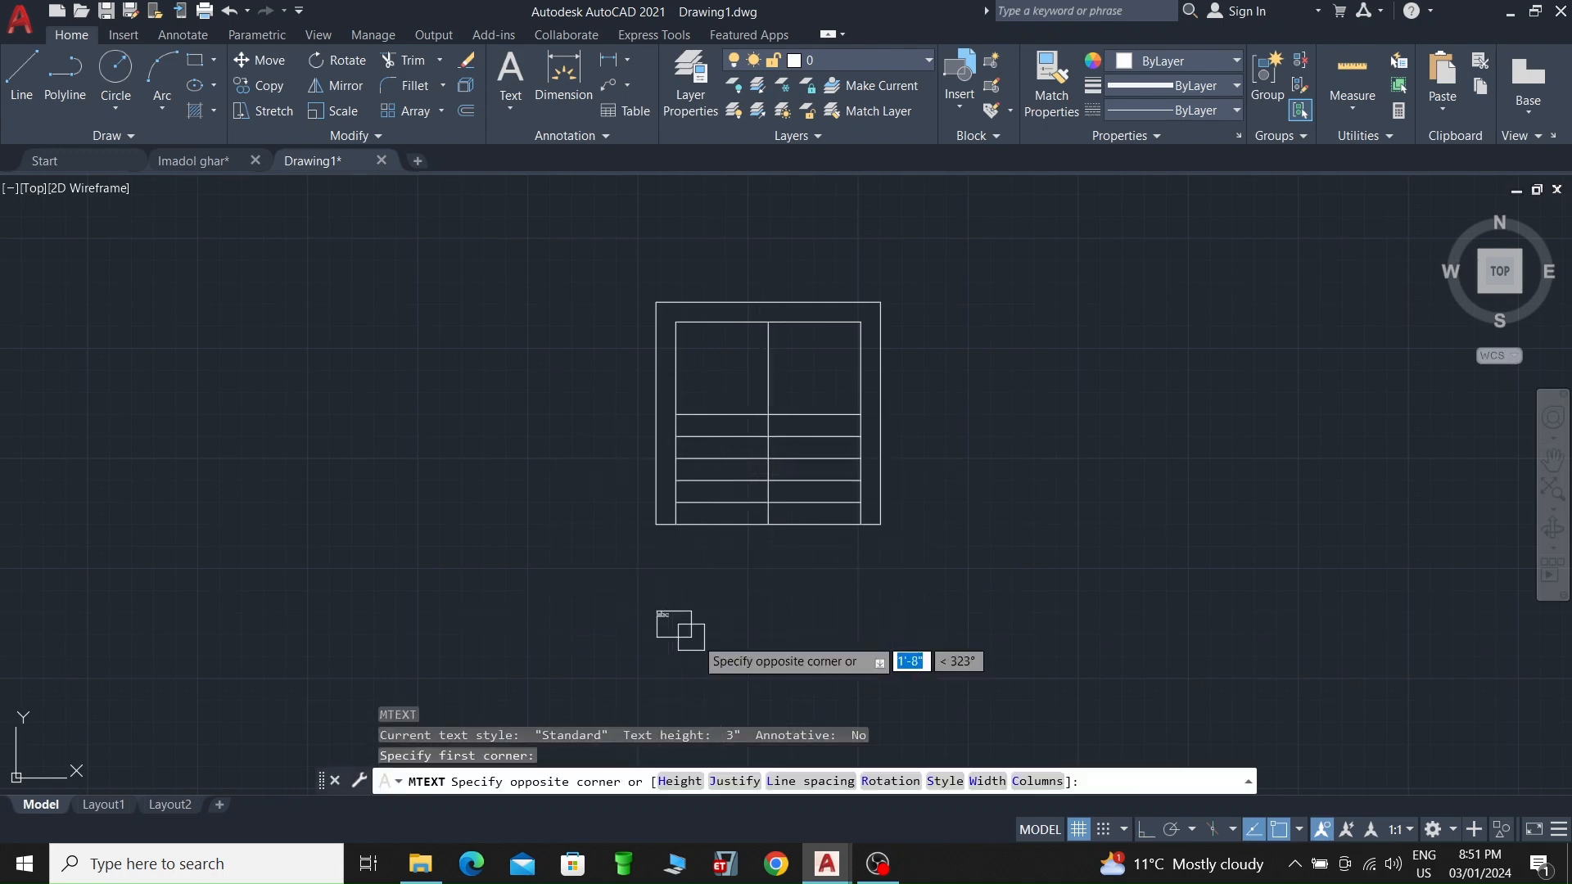
{"action": "left_click", "coordinate": [904, 693]}
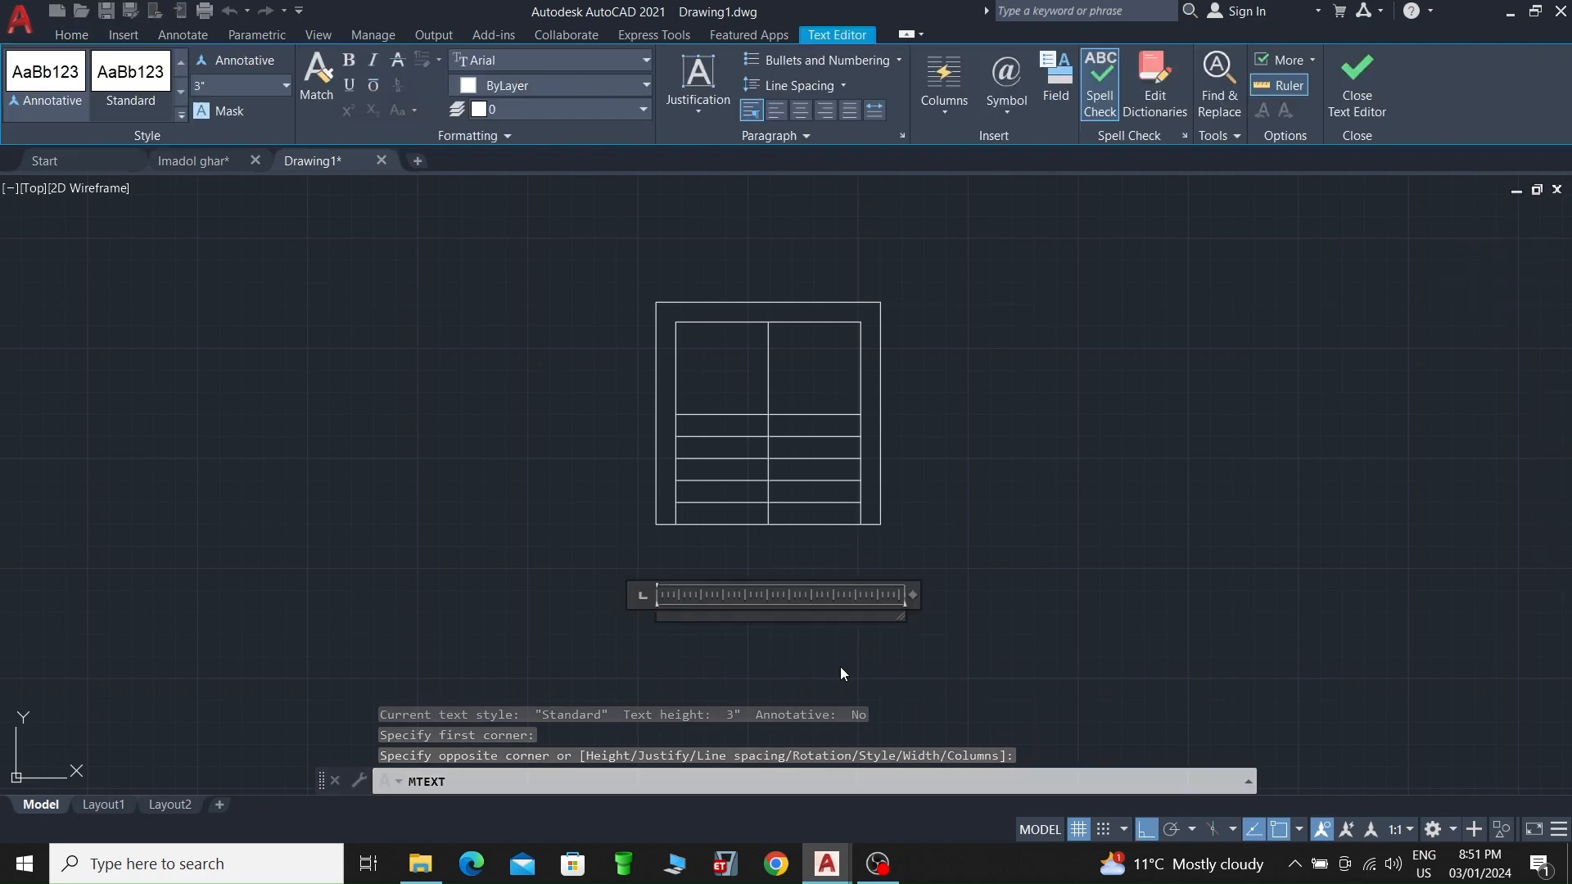
{"action": "type", "text": "Dog L"}
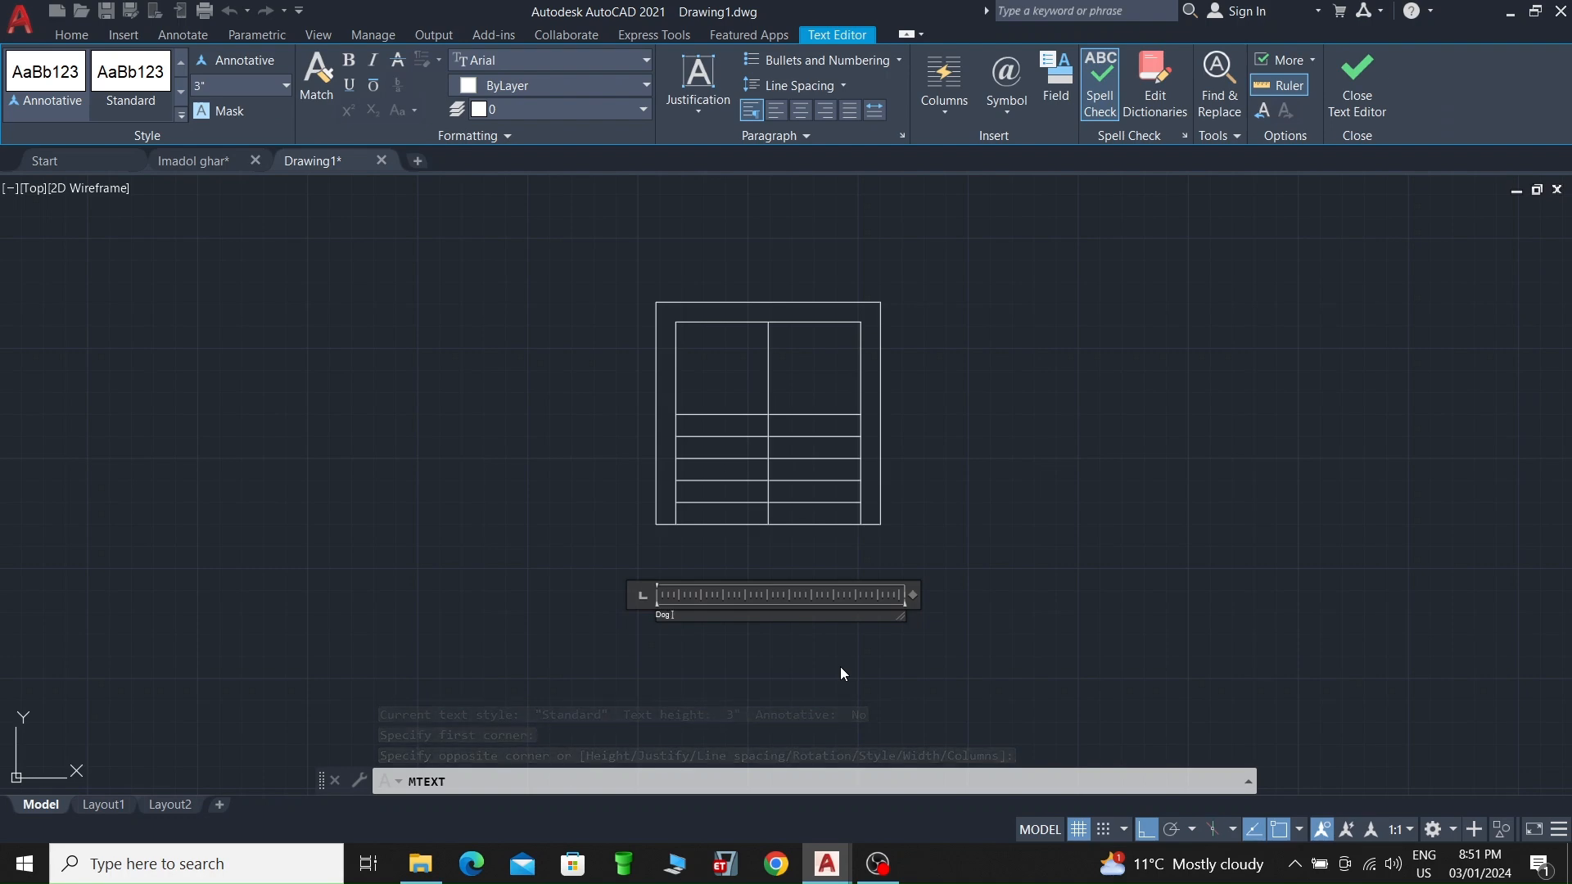
{"action": "type", "text": "egged"}
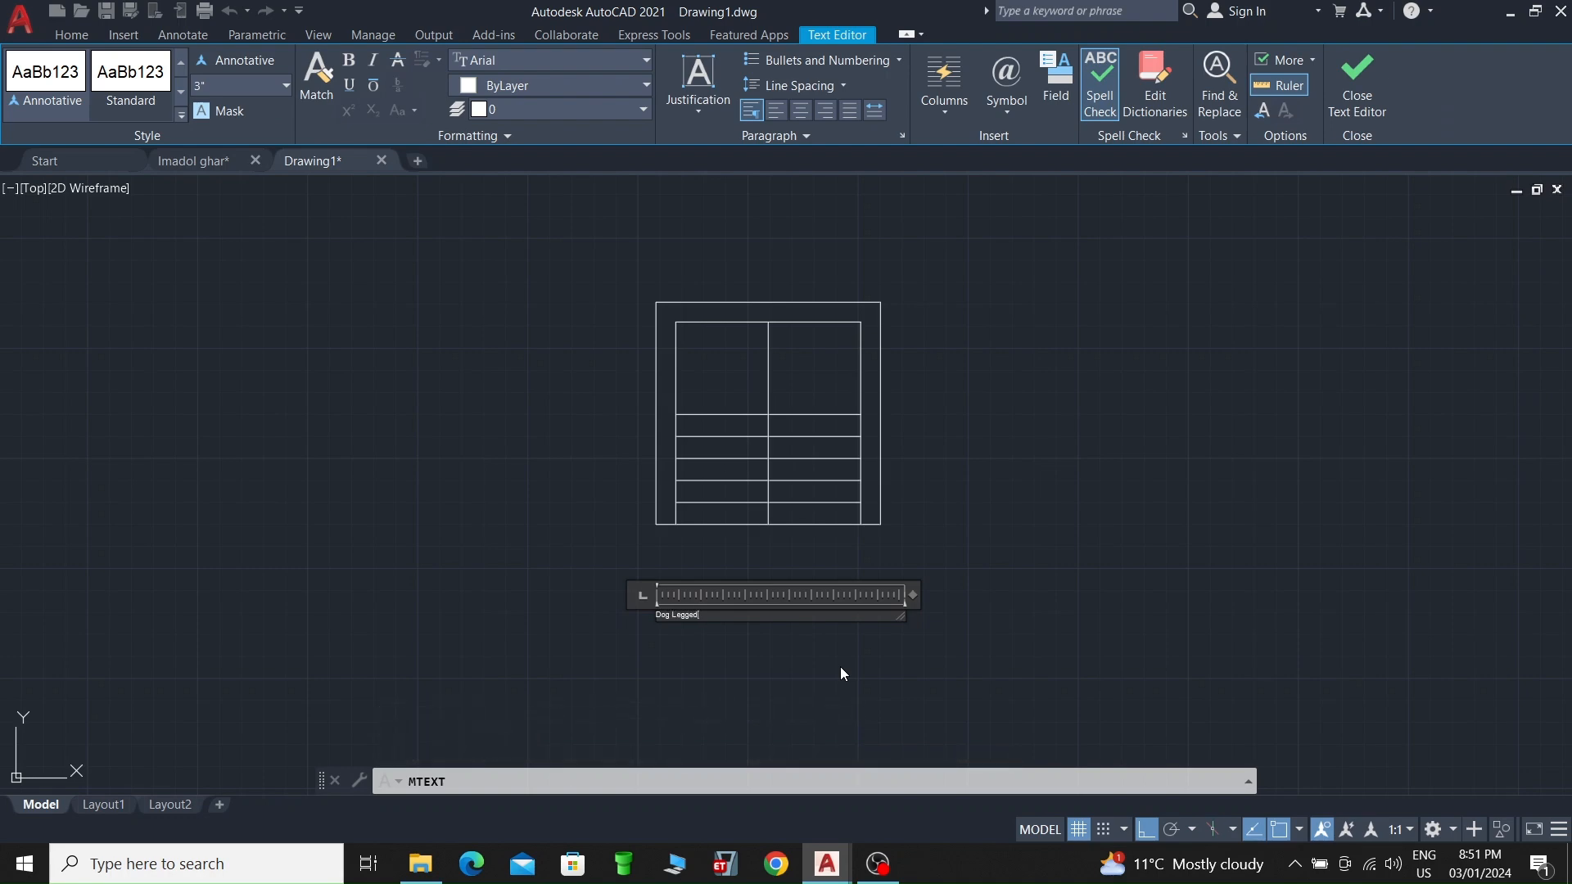
{"action": "type", "text": " Staircase"}
{"action": "scroll", "coordinate": [726, 610], "scroll_direction": "up", "scroll_amount": 8}
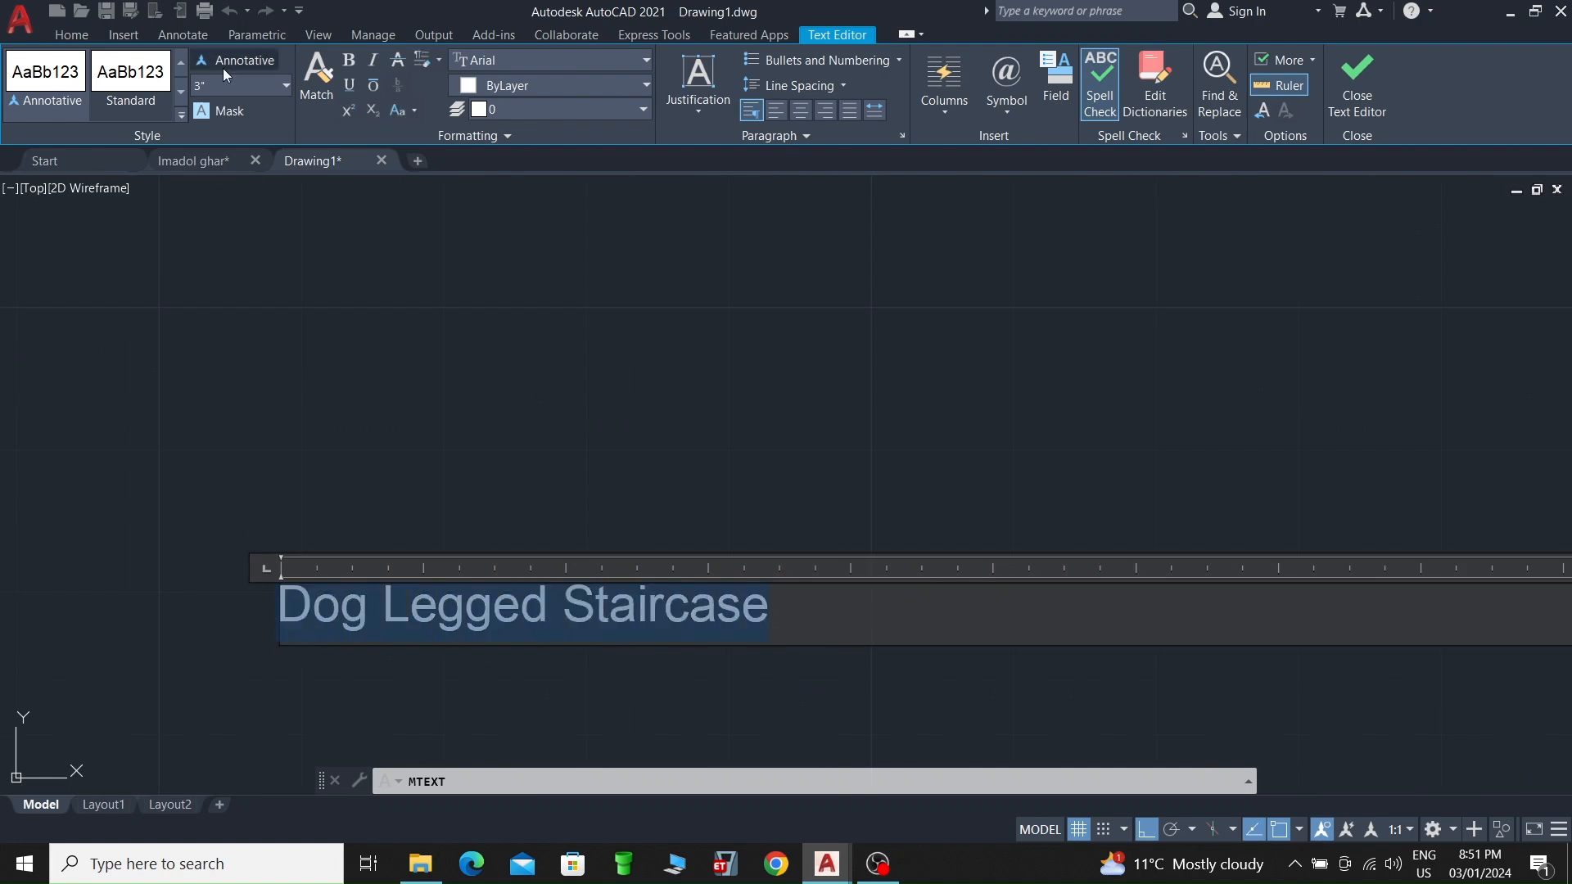
Step: Set the height of the staircase title text to 1'-5" and finish editing it
{"action": "left_click", "coordinate": [285, 87]}
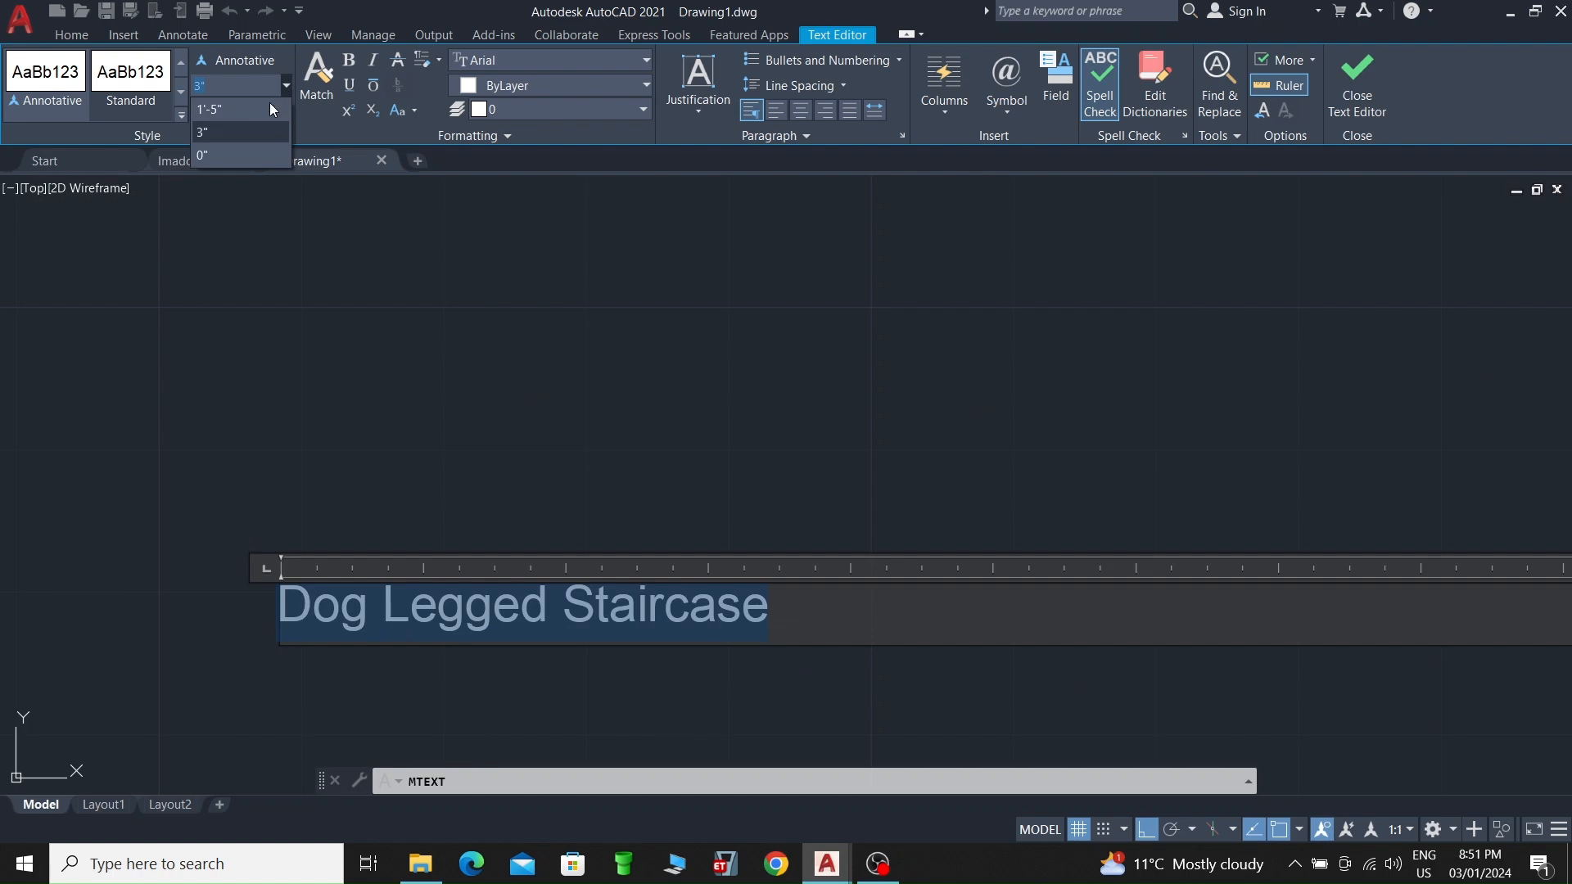
{"action": "left_click", "coordinate": [238, 103]}
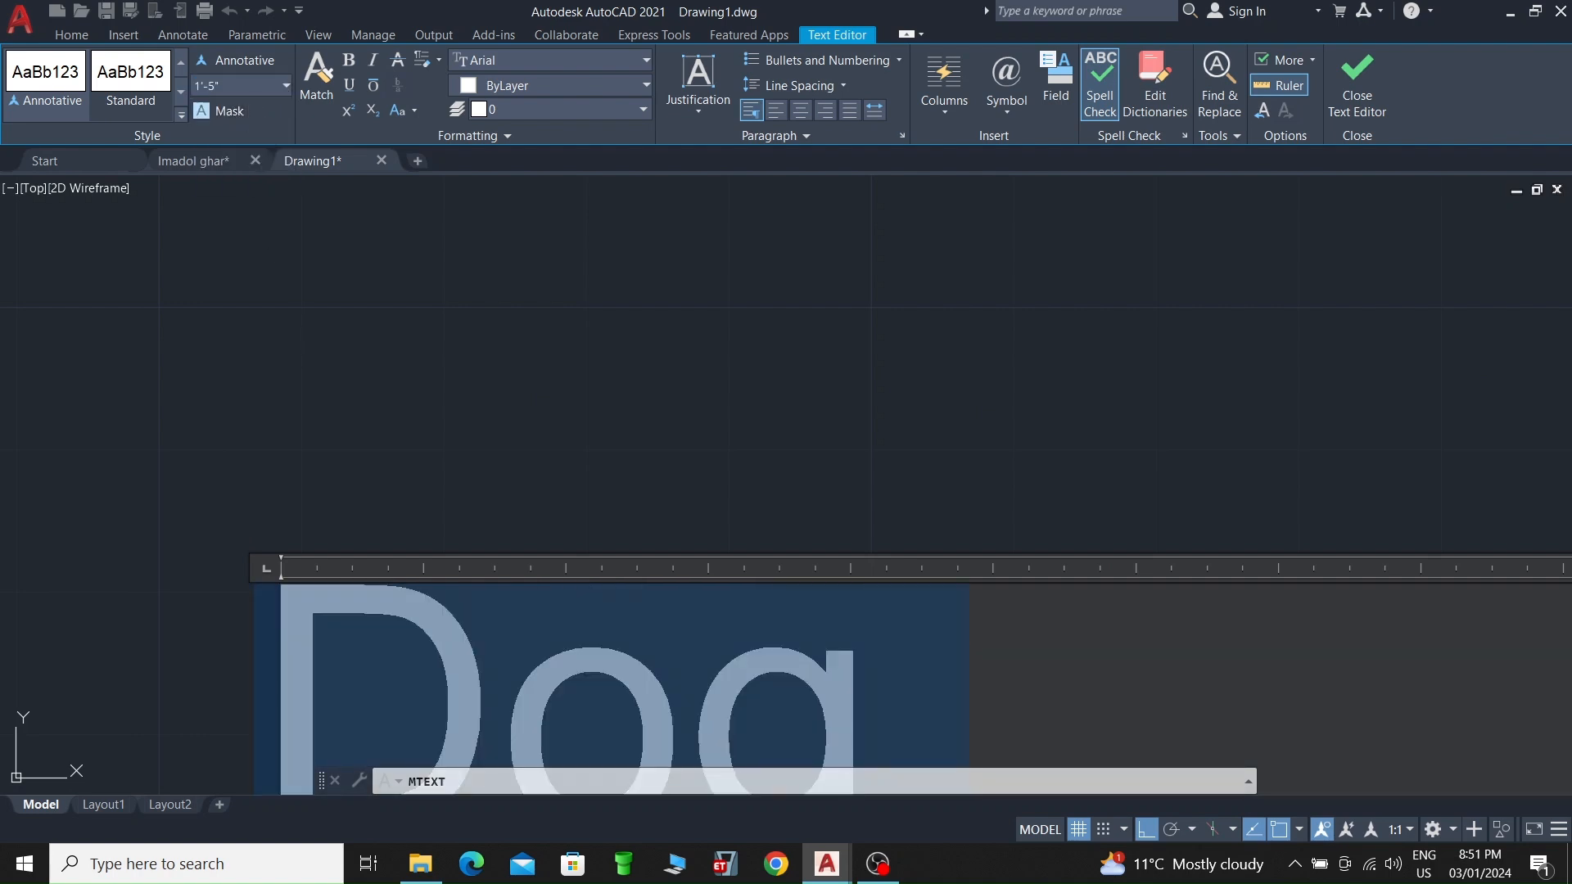
{"action": "left_click", "coordinate": [322, 410]}
{"action": "scroll", "coordinate": [493, 511], "scroll_direction": "down", "scroll_amount": 6}
{"action": "scroll", "coordinate": [493, 512], "scroll_direction": "up", "scroll_amount": 2}
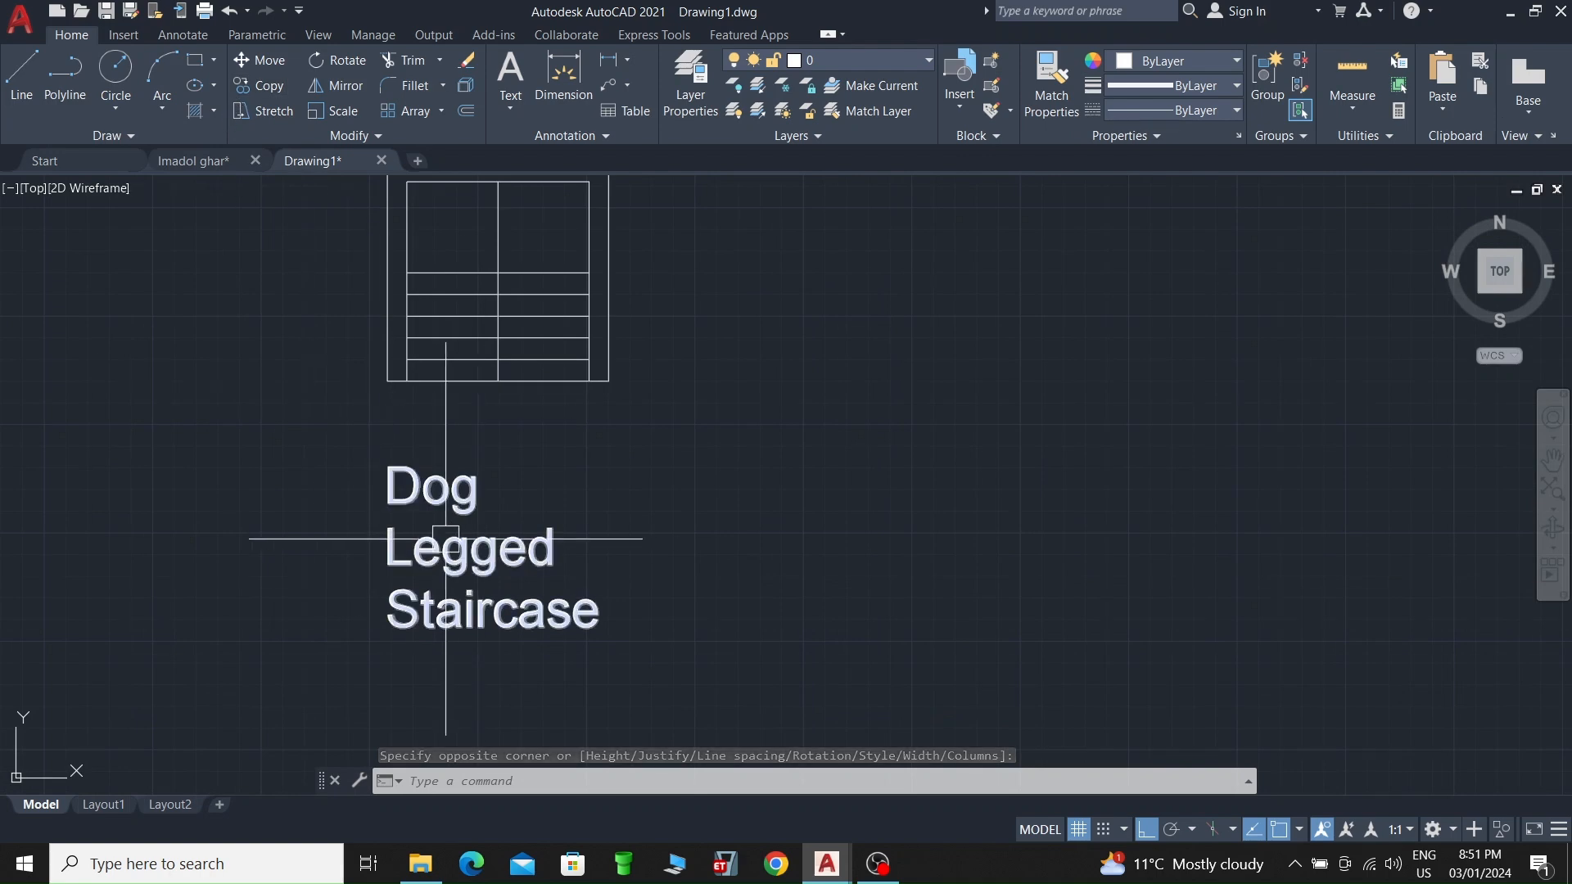
{"action": "scroll", "coordinate": [595, 443], "scroll_direction": "down", "scroll_amount": 2}
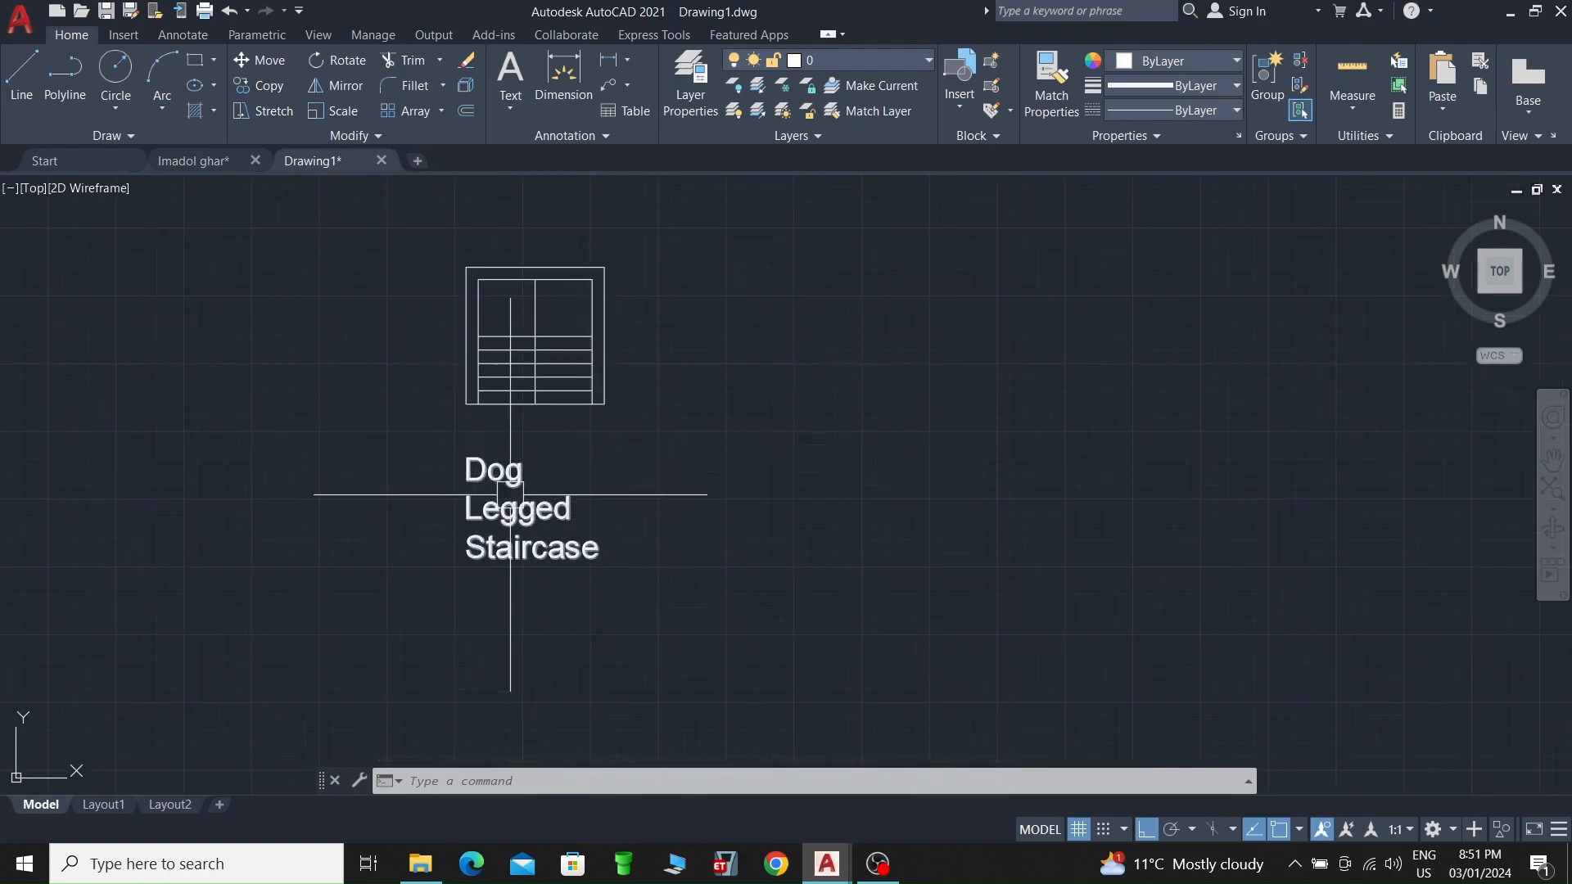
{"action": "scroll", "coordinate": [542, 452], "scroll_direction": "up", "scroll_amount": 2}
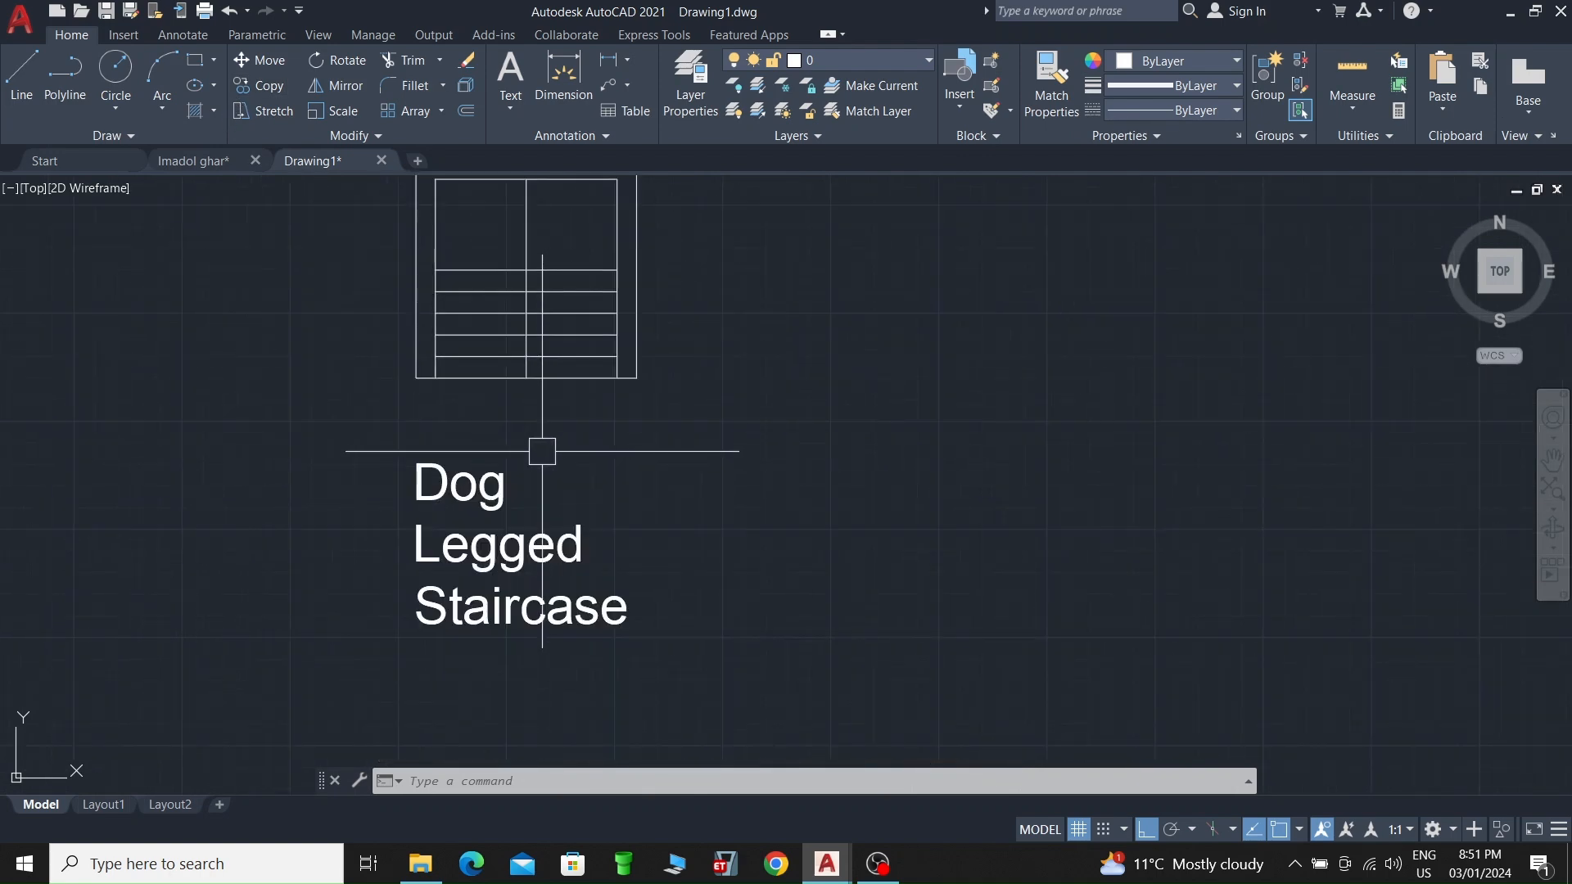
{"action": "key", "text": "Escape"}
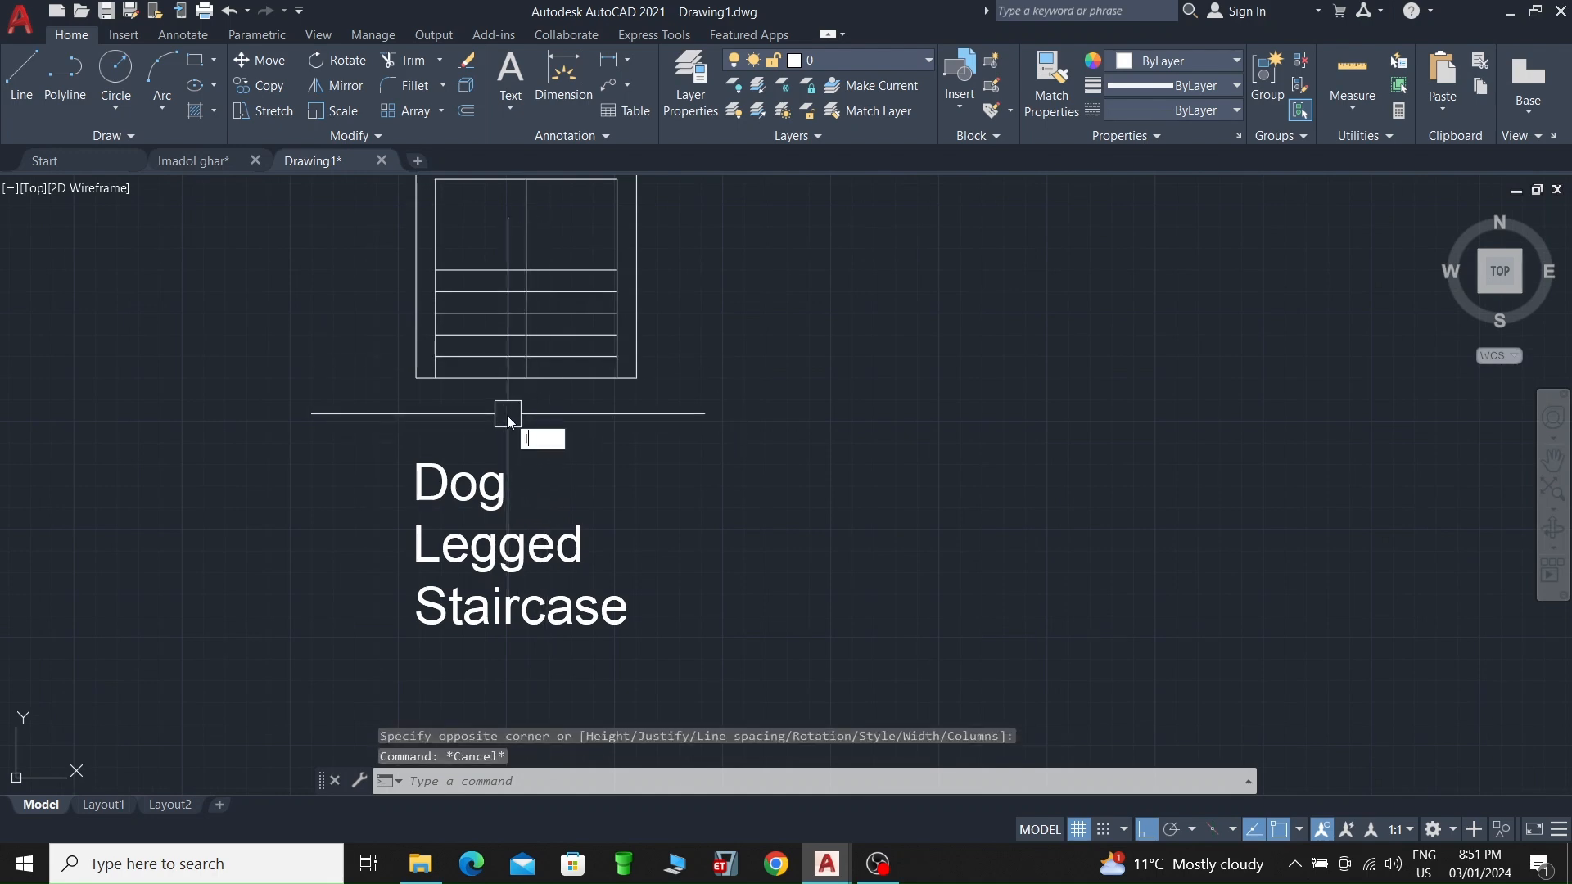
Step: Draw the walking line from below the left flight up to the landing, across it and down past the right flight's lower end
{"action": "key", "text": "l"}
{"action": "key", "text": "Return"}
{"action": "left_click", "coordinate": [477, 403]}
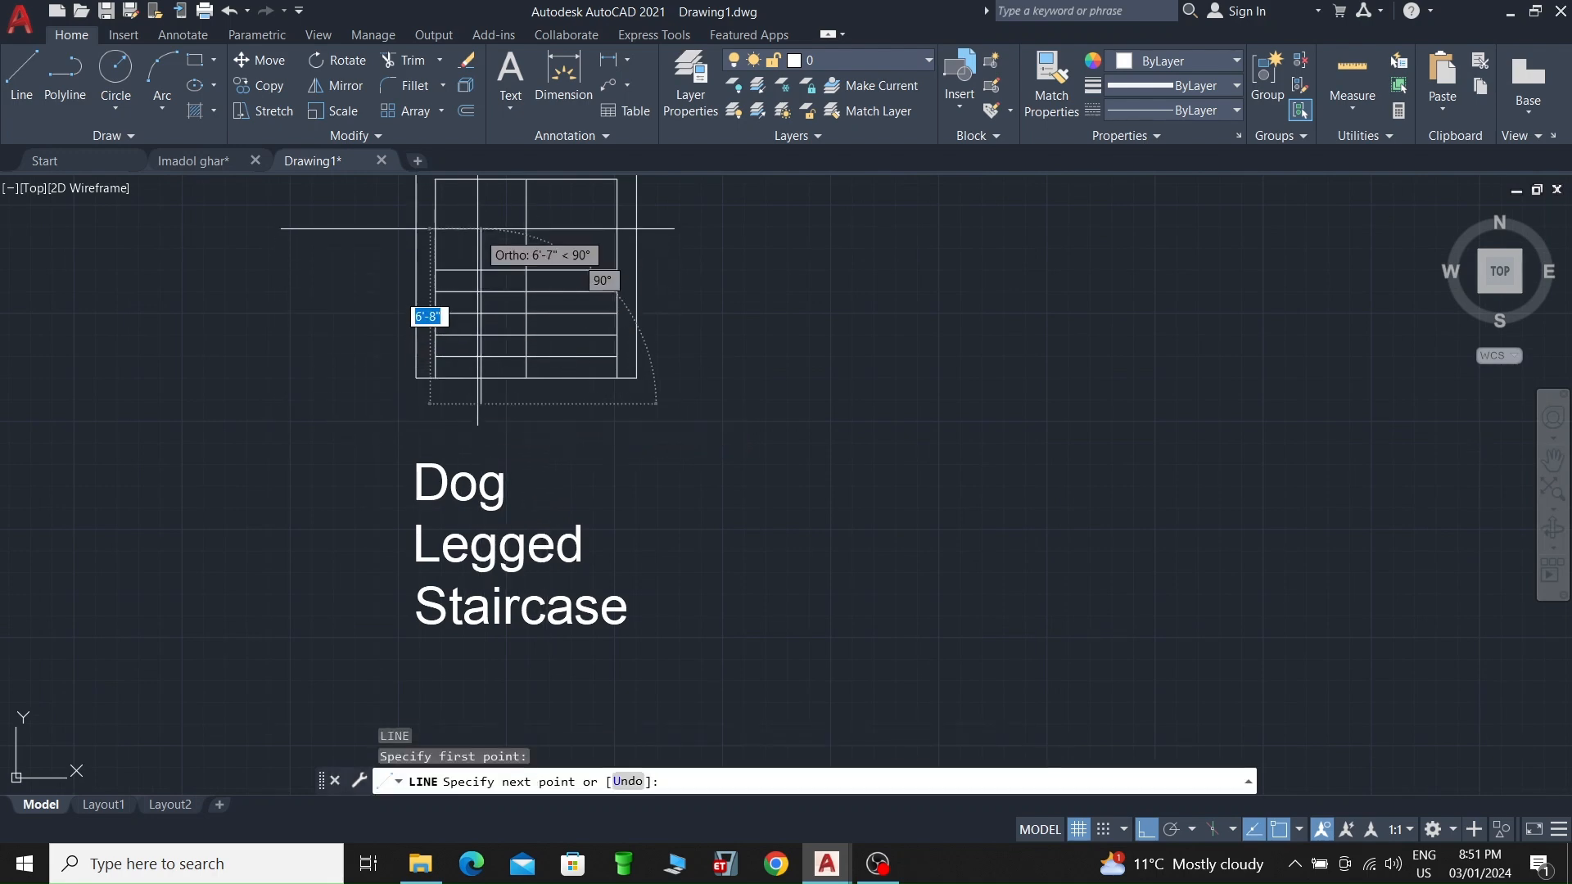
{"action": "left_click", "coordinate": [480, 228]}
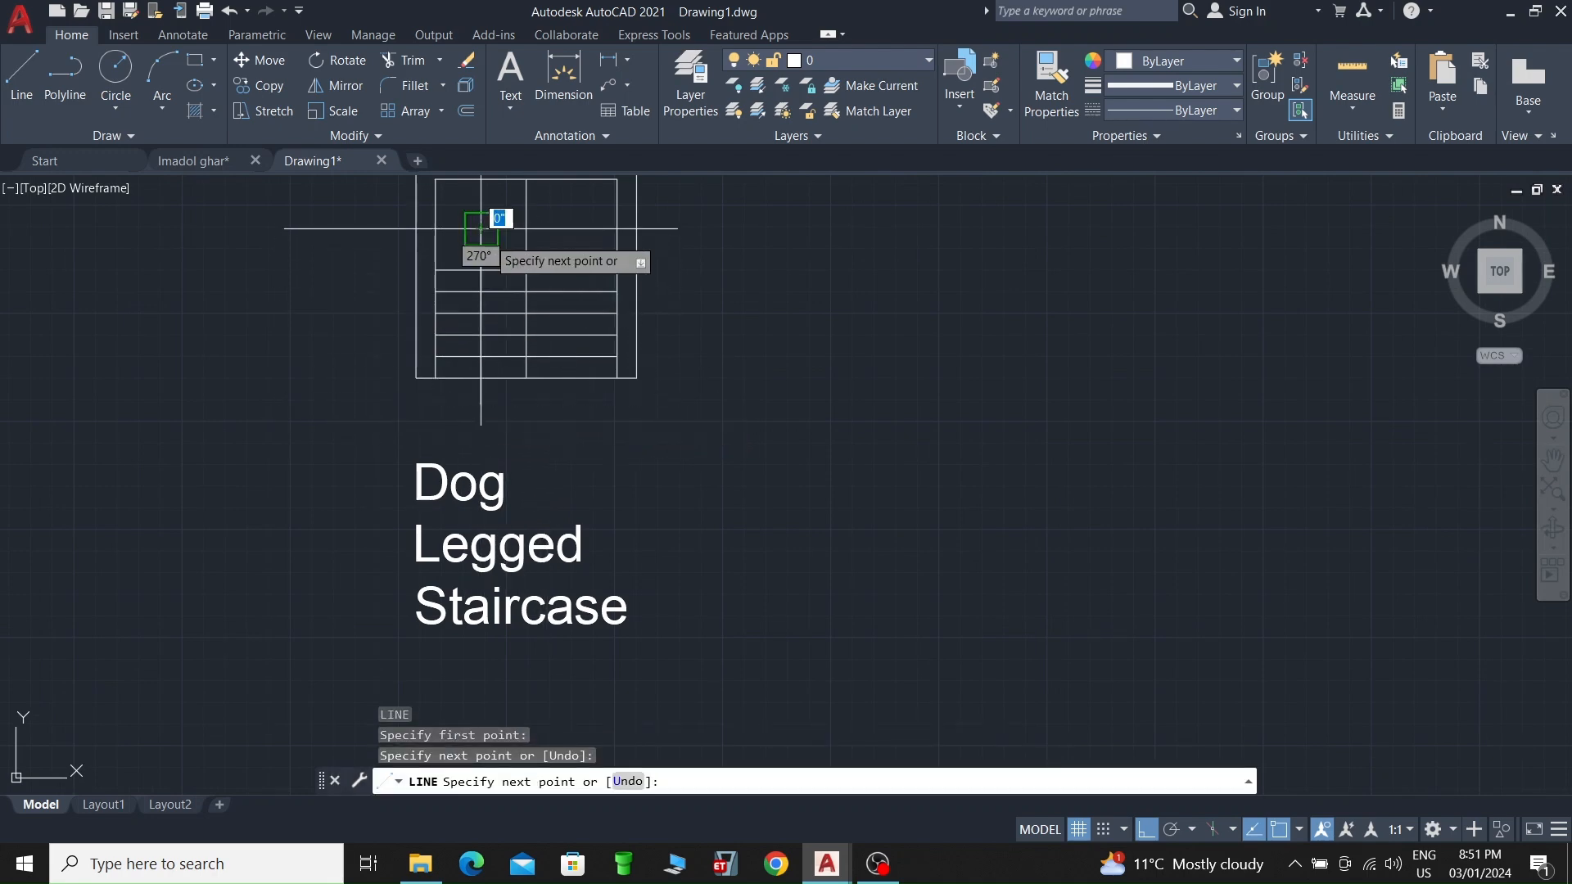
{"action": "left_click", "coordinate": [584, 232]}
{"action": "left_click", "coordinate": [584, 430]}
{"action": "key", "text": "Escape"}
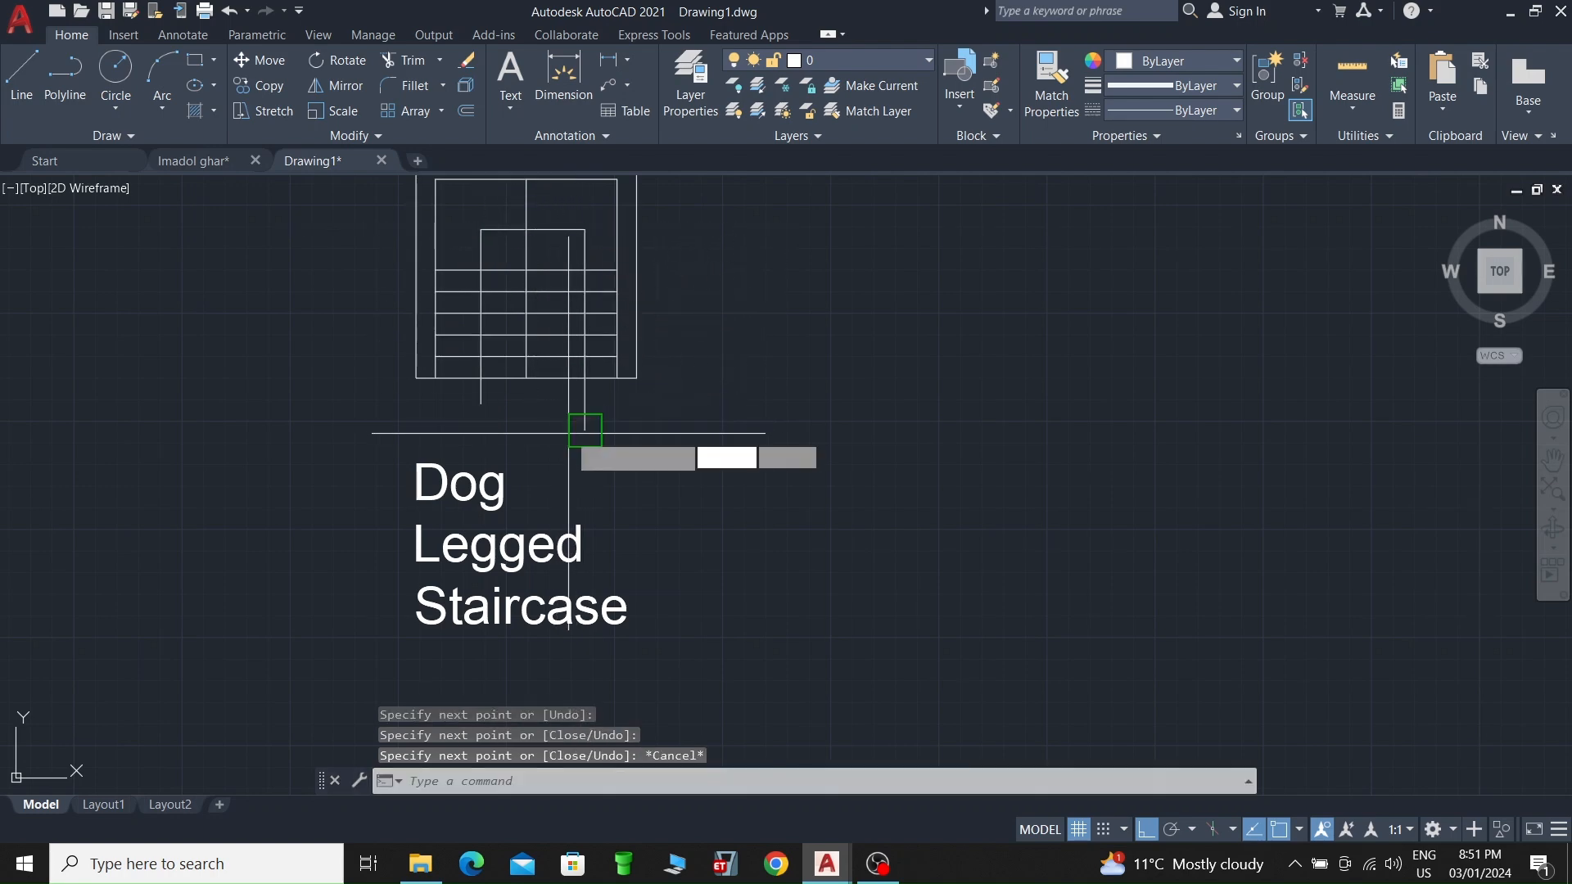
Step: With Ortho off, draw a triangular arrowhead pointing down at the walking line's end below the right flight
{"action": "key", "text": "Return"}
{"action": "scroll", "coordinate": [568, 433], "scroll_direction": "up", "scroll_amount": 2}
{"action": "left_click", "coordinate": [601, 426]}
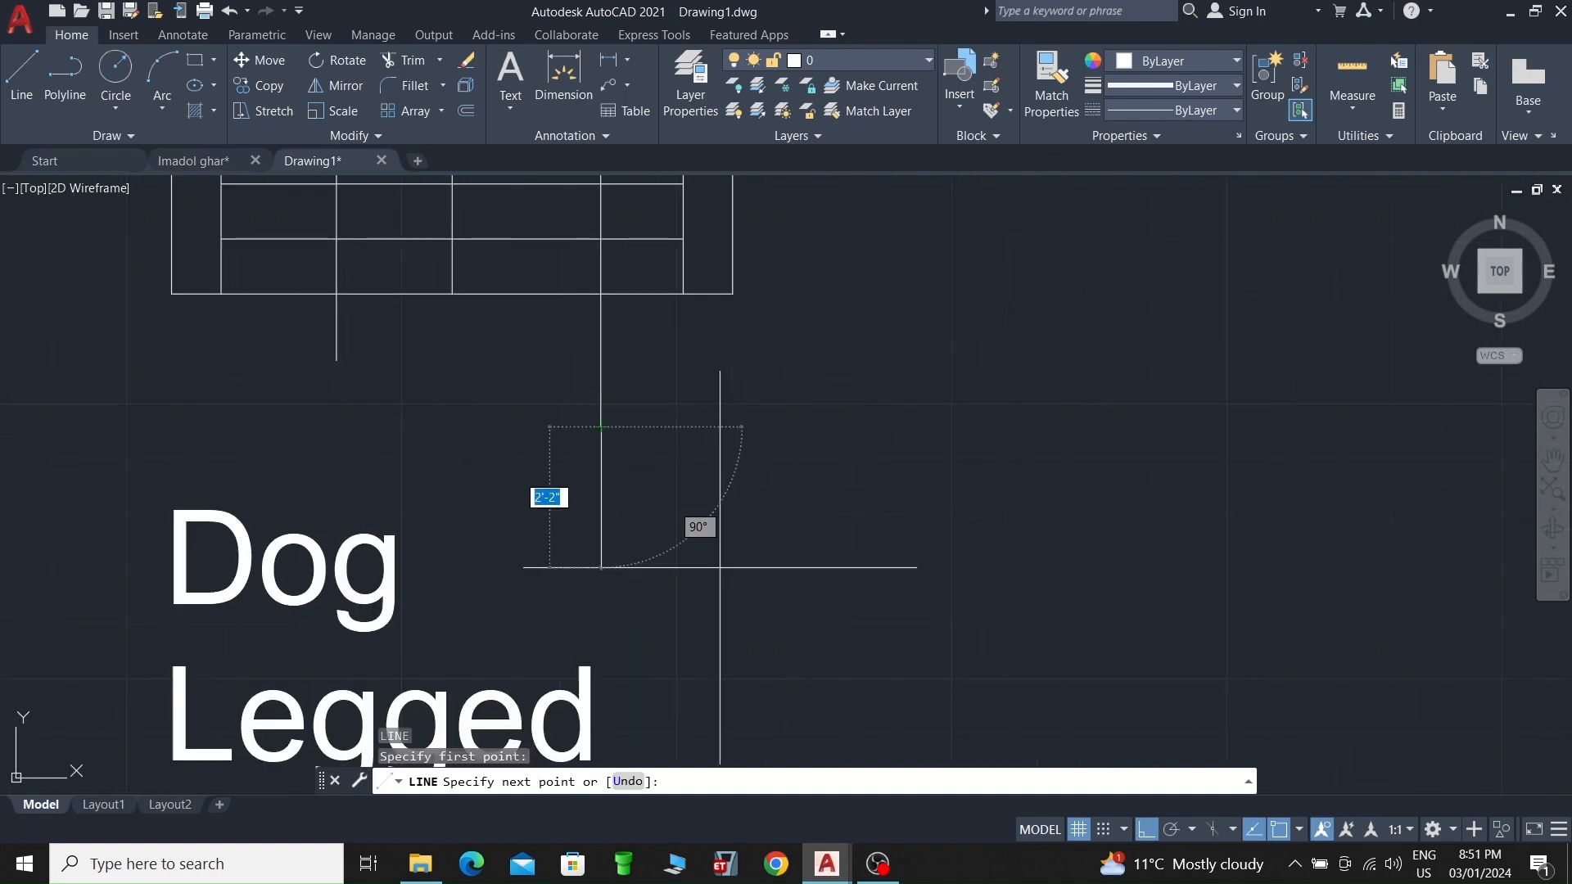
{"action": "left_click", "coordinate": [1144, 831]}
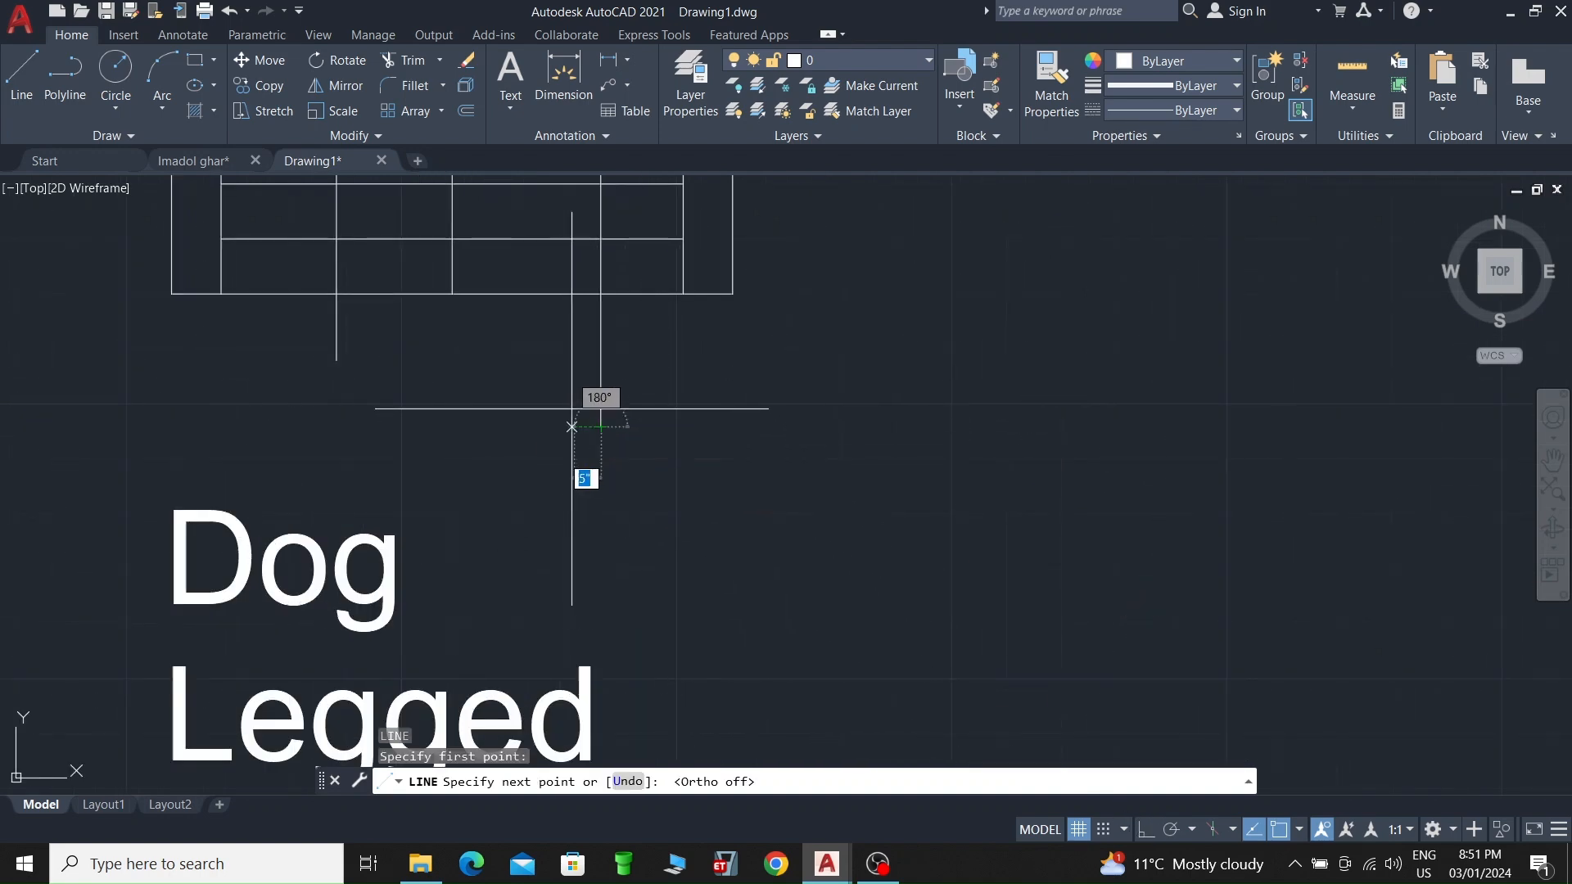
{"action": "left_click", "coordinate": [636, 395]}
{"action": "left_click", "coordinate": [602, 427]}
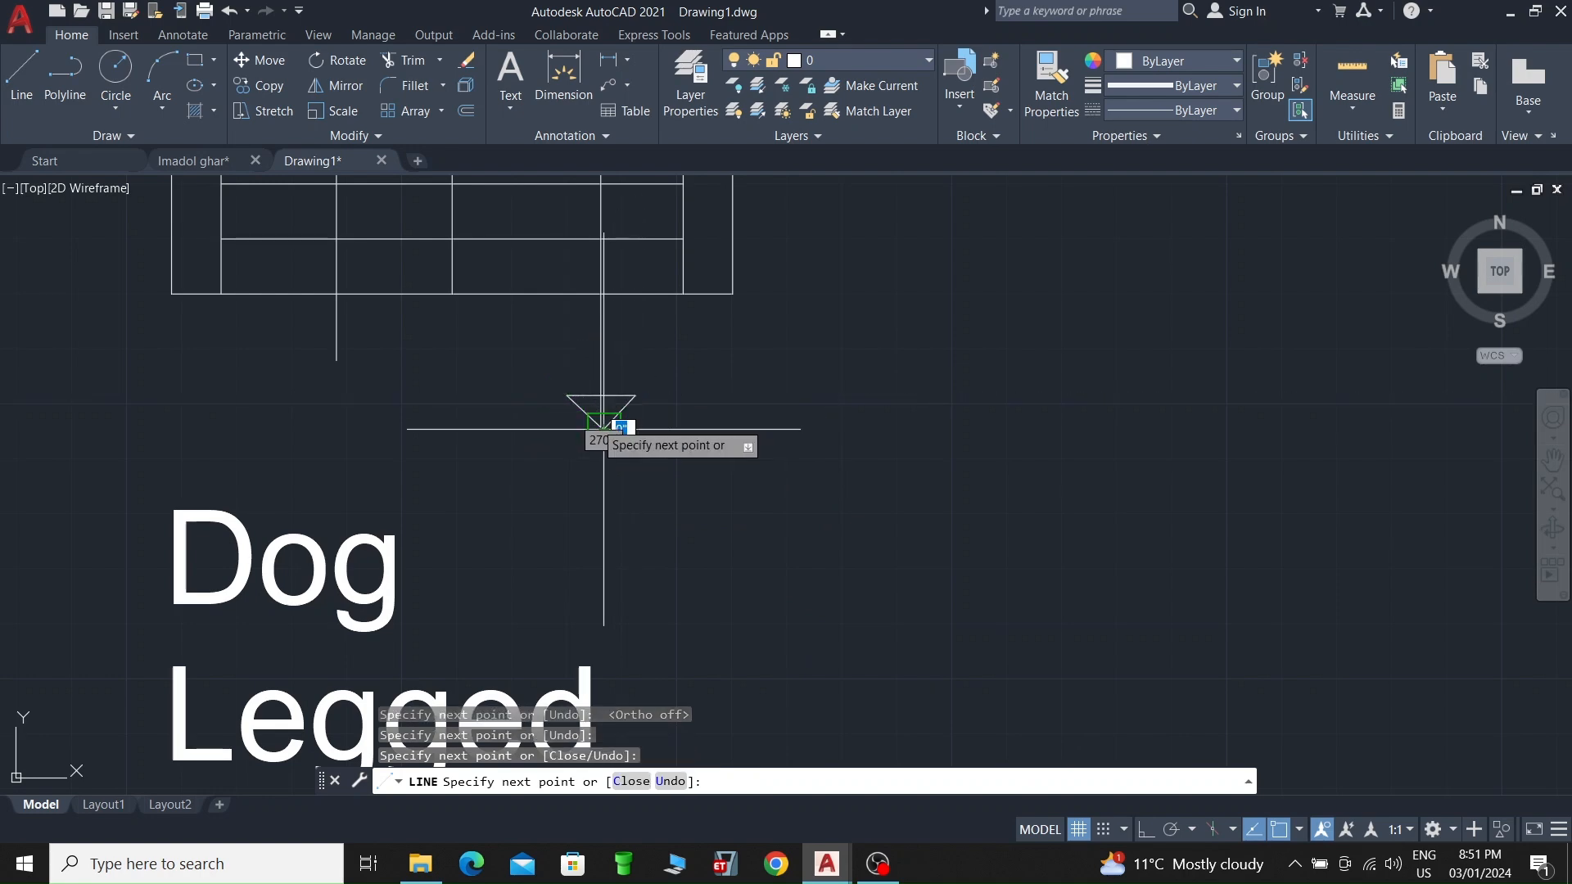
{"action": "key", "text": "Escape"}
{"action": "scroll", "coordinate": [489, 466], "scroll_direction": "down", "scroll_amount": 3}
{"action": "scroll", "coordinate": [475, 384], "scroll_direction": "down", "scroll_amount": 2}
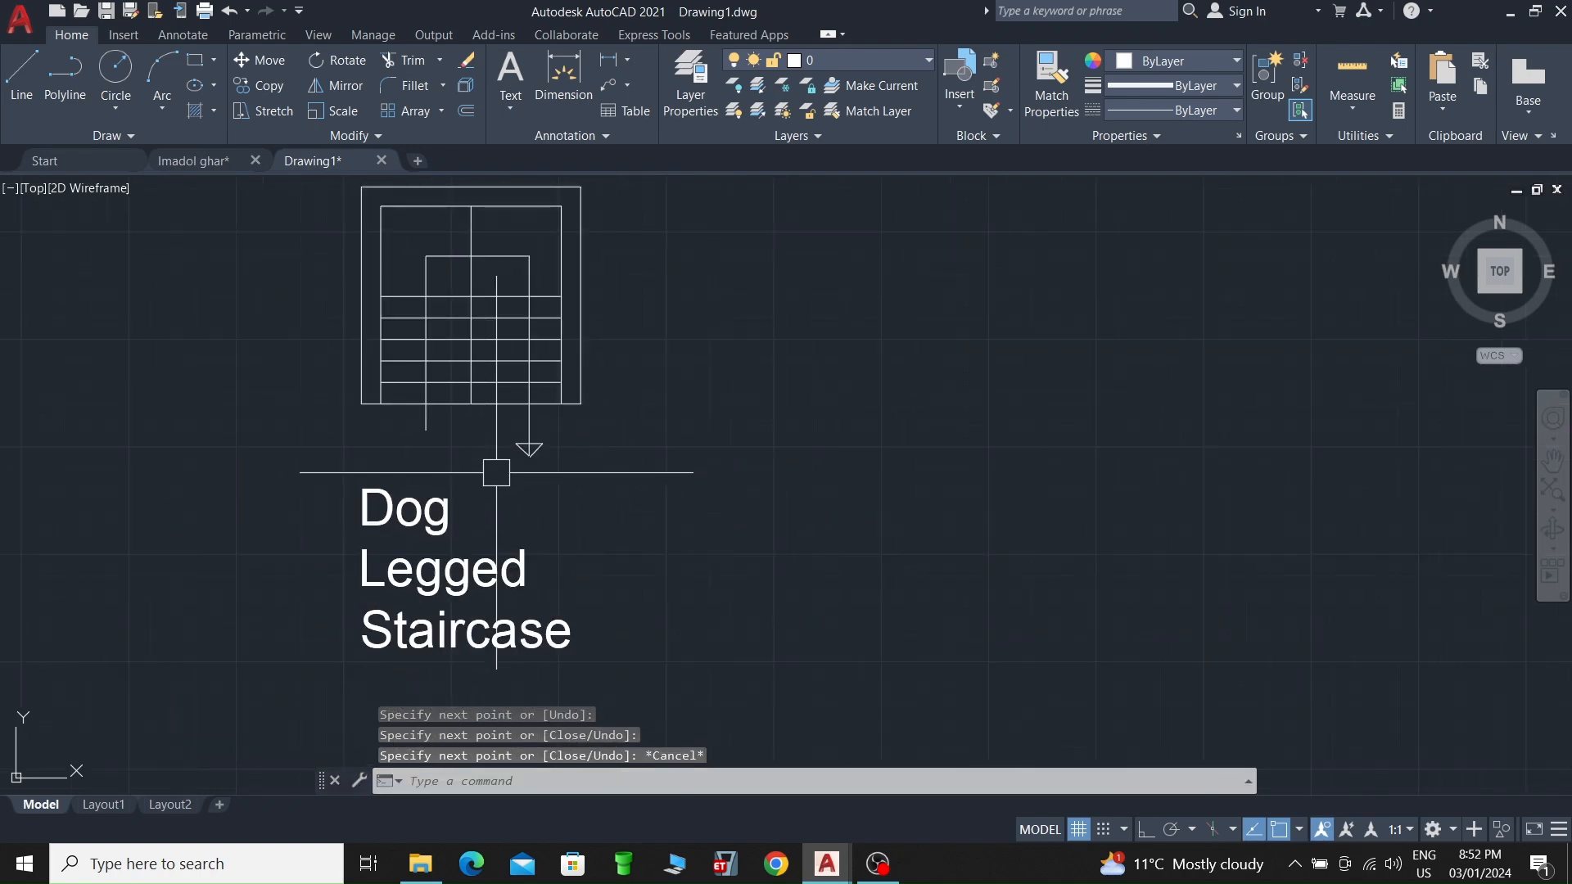
{"action": "key", "text": "Escape"}
{"action": "scroll", "coordinate": [420, 456], "scroll_direction": "up", "scroll_amount": 3}
{"action": "scroll", "coordinate": [385, 363], "scroll_direction": "down", "scroll_amount": 5}
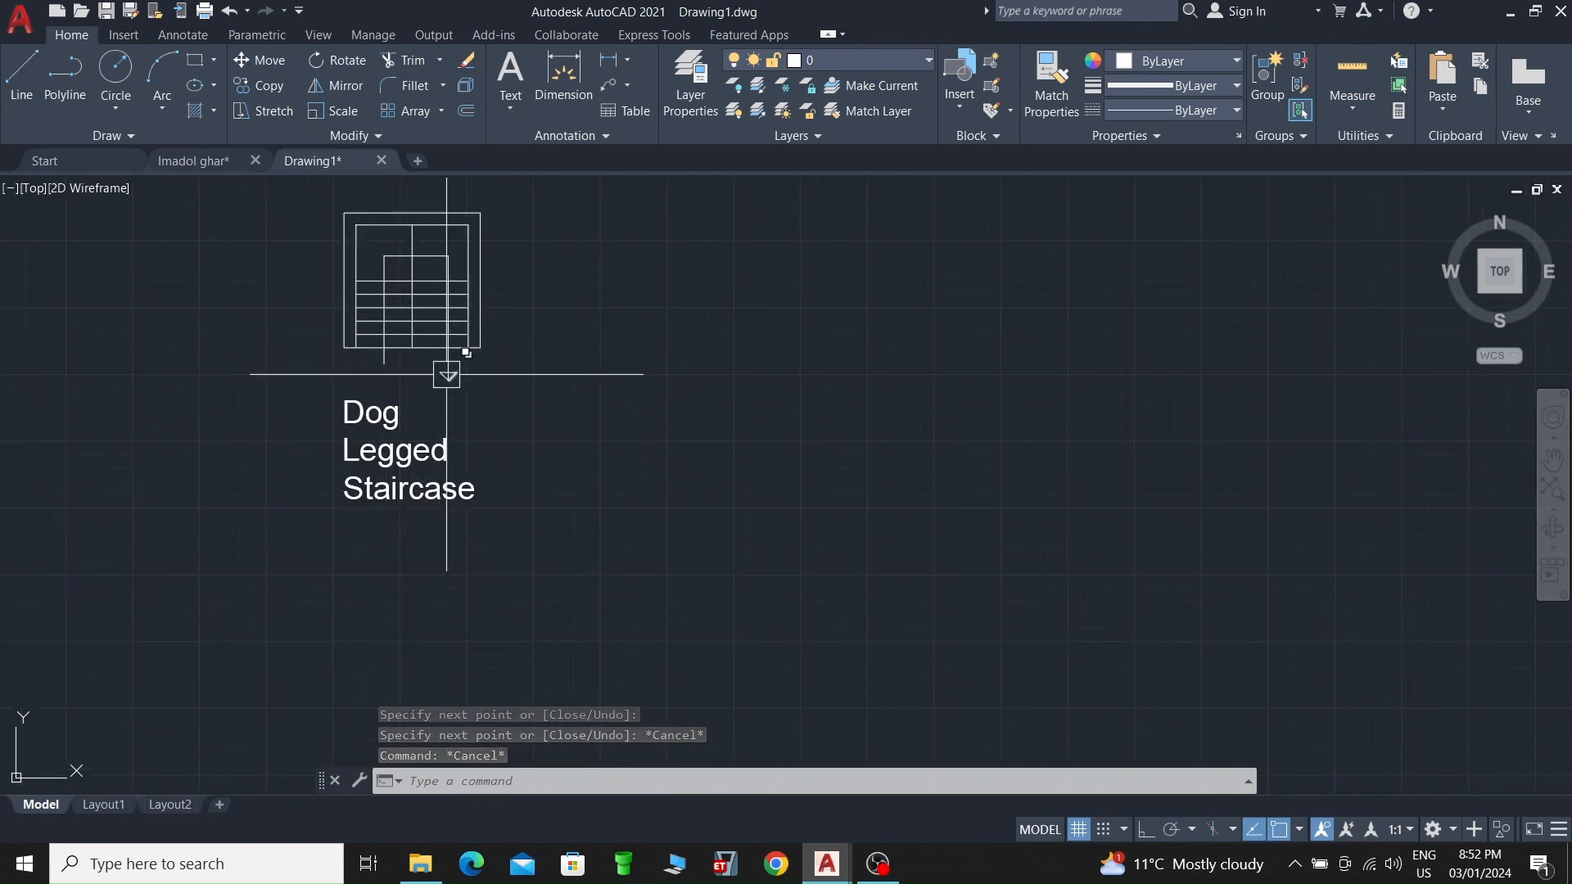
Step: Turn Ortho on and draw a 3'6" horizontal line in the empty area to the right of the staircase plan
{"action": "key", "text": "Escape"}
{"action": "scroll", "coordinate": [453, 392], "scroll_direction": "down", "scroll_amount": 2}
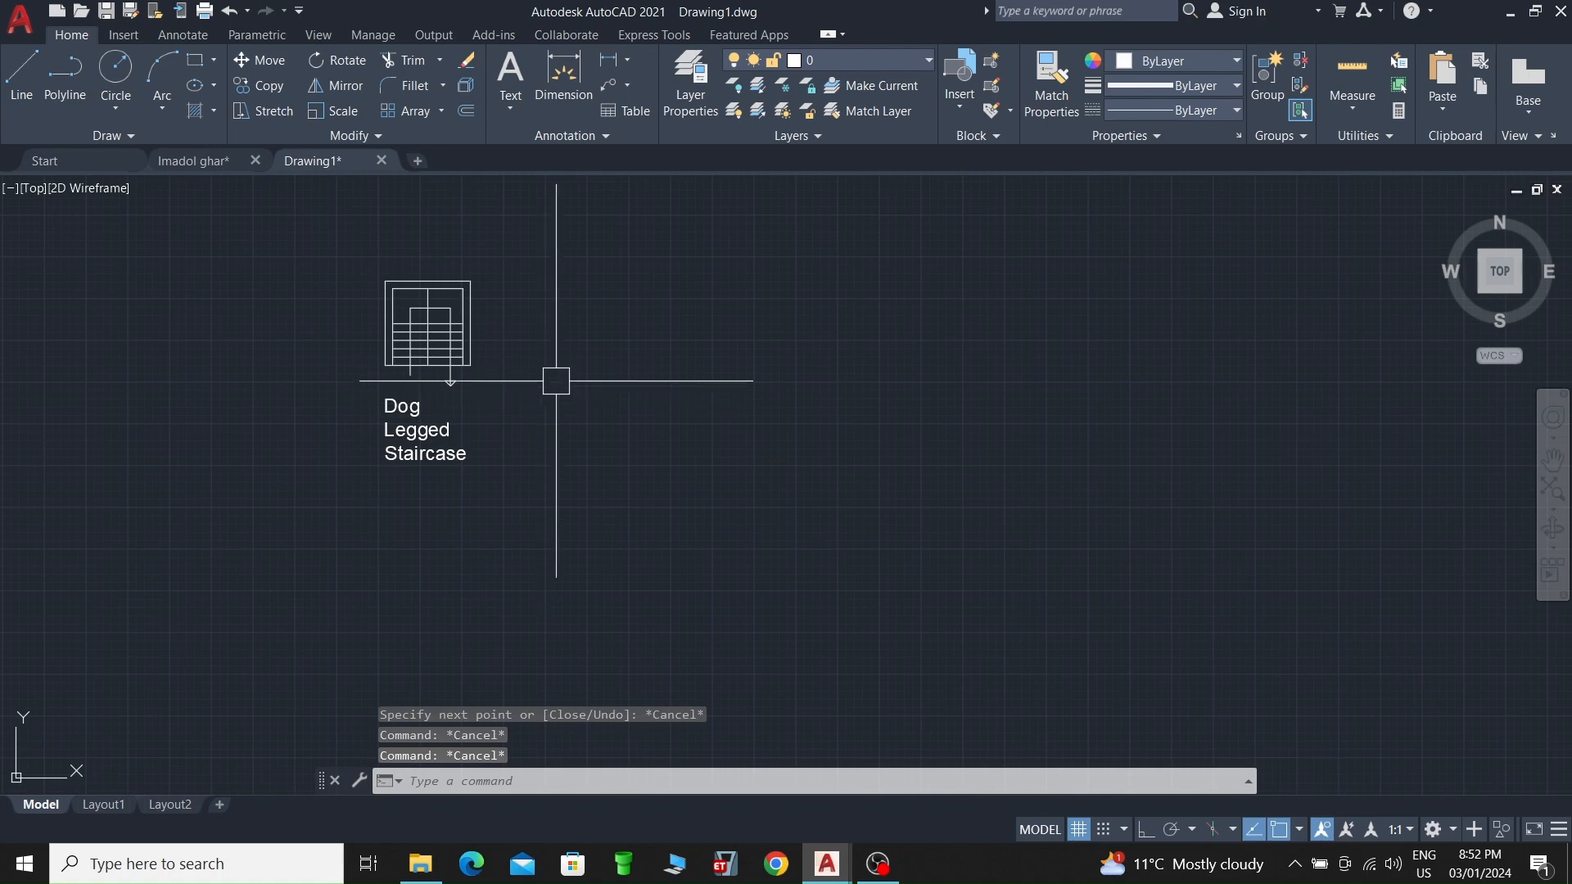
{"action": "middle_click_drag", "start_coordinate": [573, 420], "coordinate": [501, 452]}
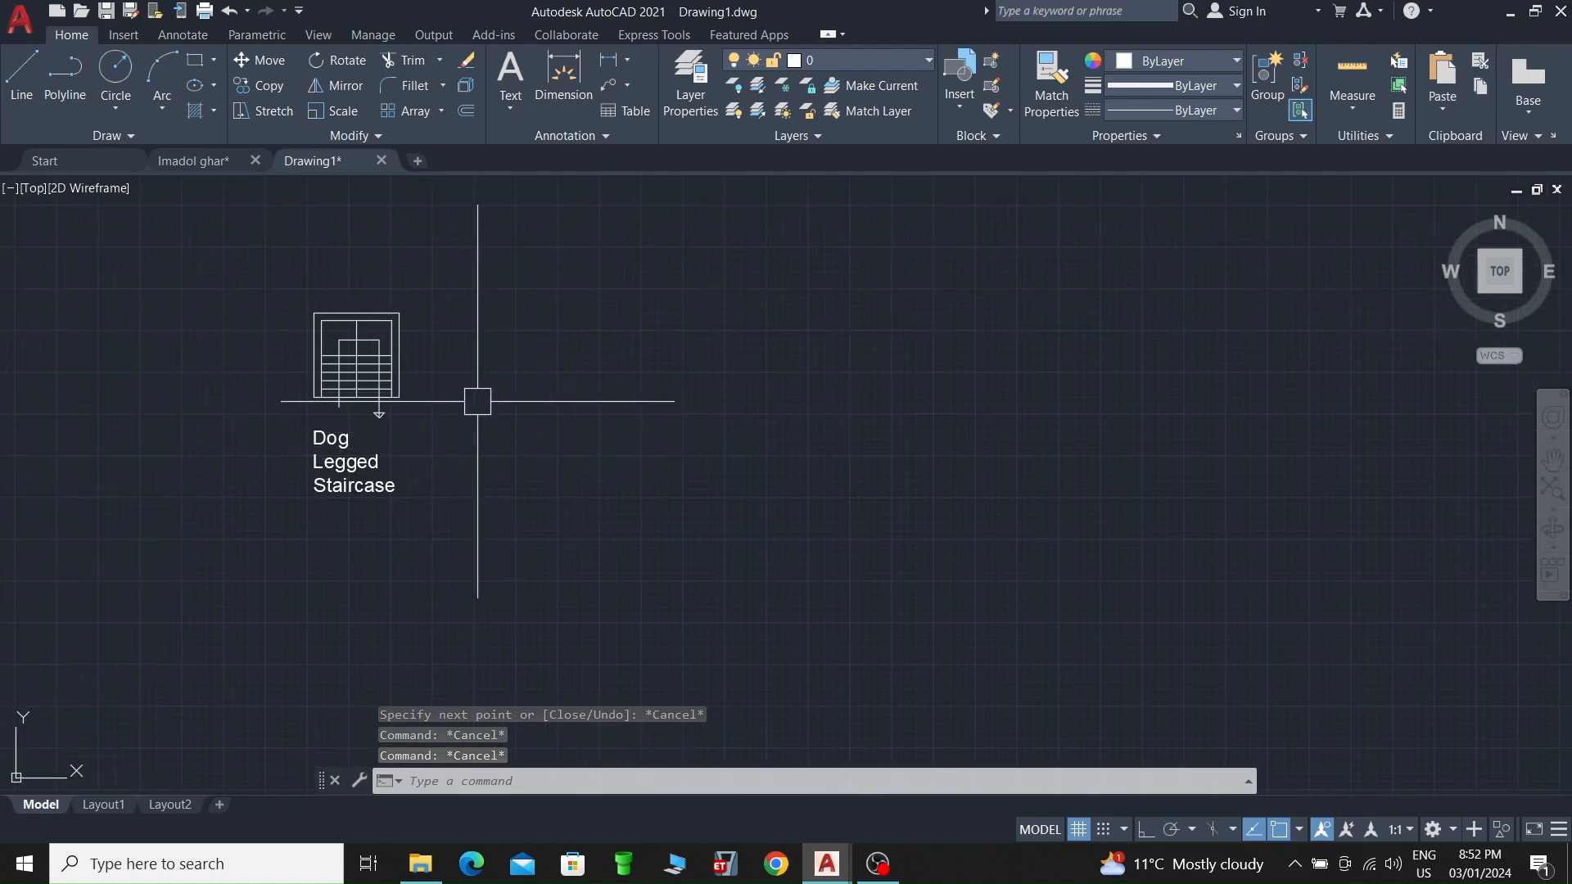
{"action": "type", "text": "l"}
{"action": "key", "text": "Return"}
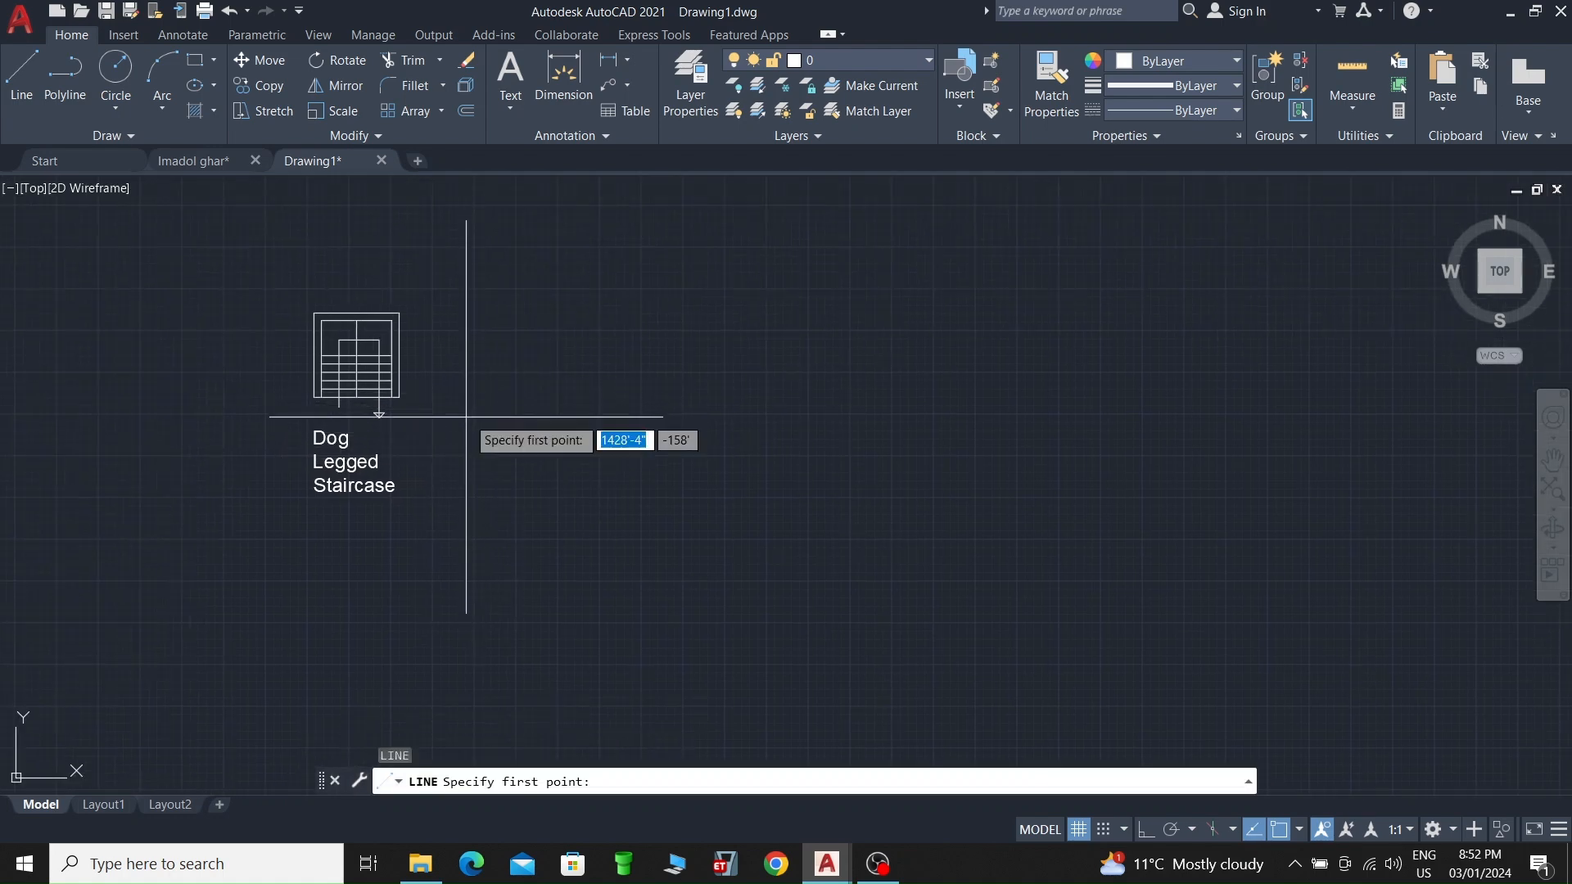
{"action": "left_click", "coordinate": [553, 391]}
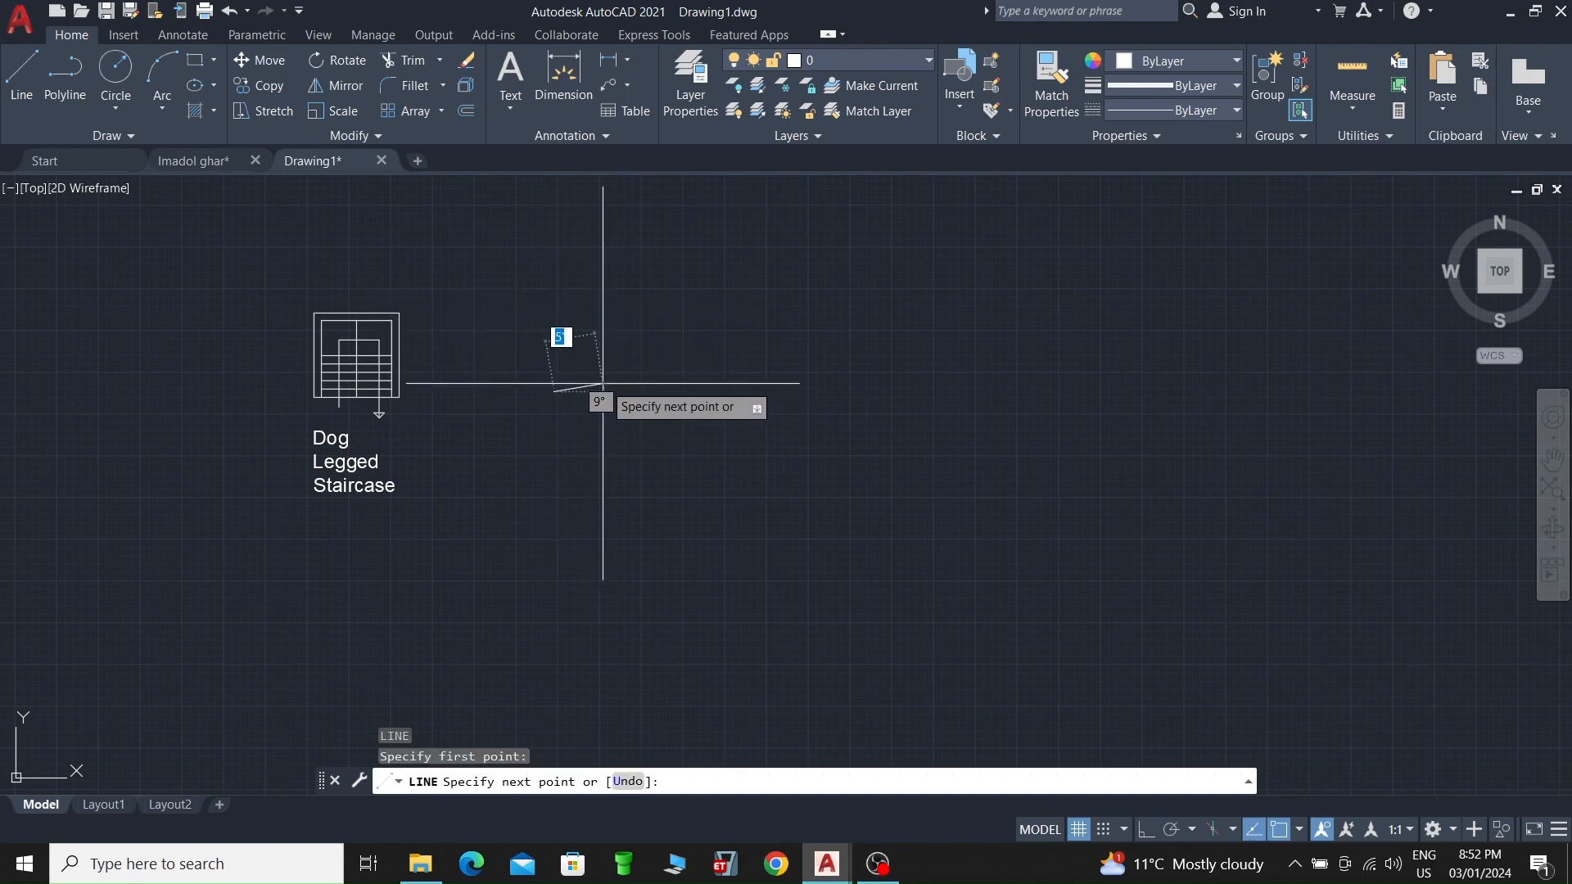
{"action": "left_click", "coordinate": [1145, 832]}
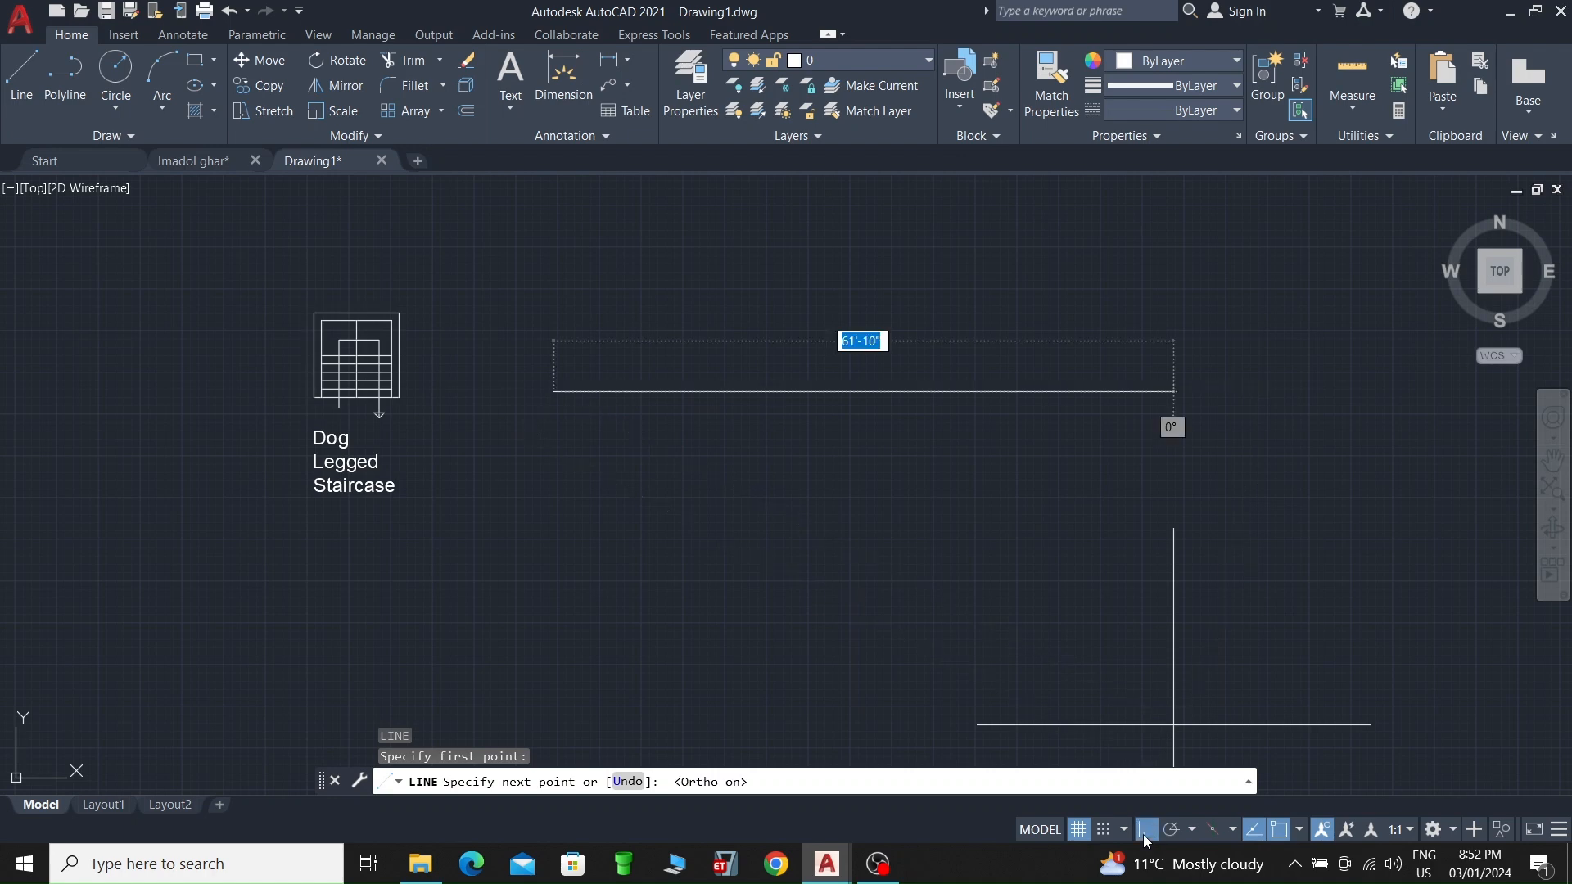
{"action": "scroll", "coordinate": [599, 404], "scroll_direction": "up", "scroll_amount": 6}
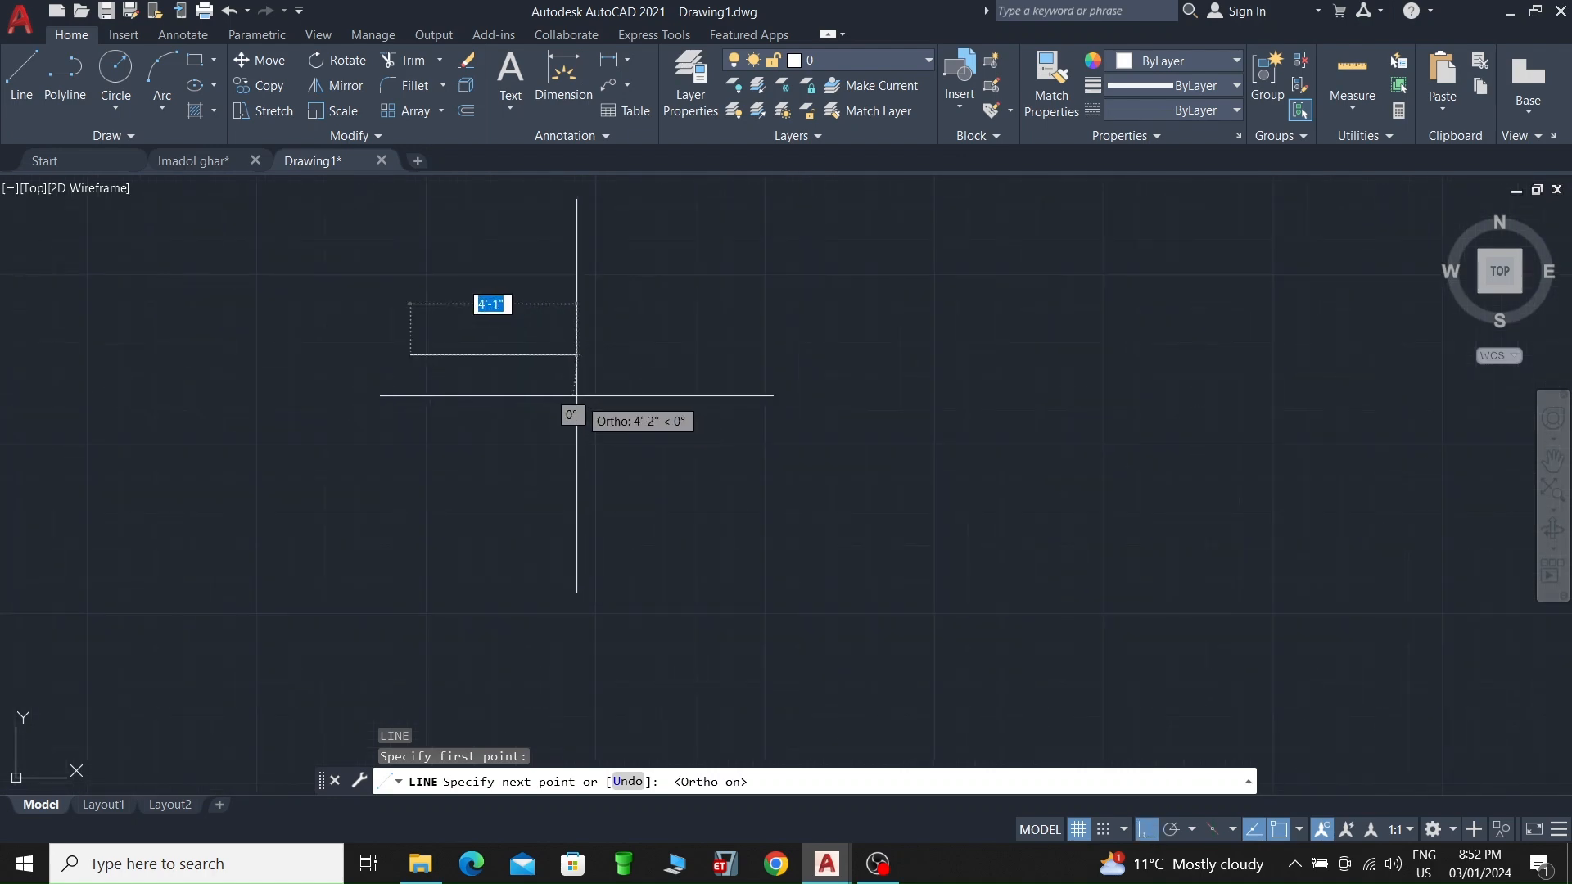
{"action": "key", "text": "BackSpace"}
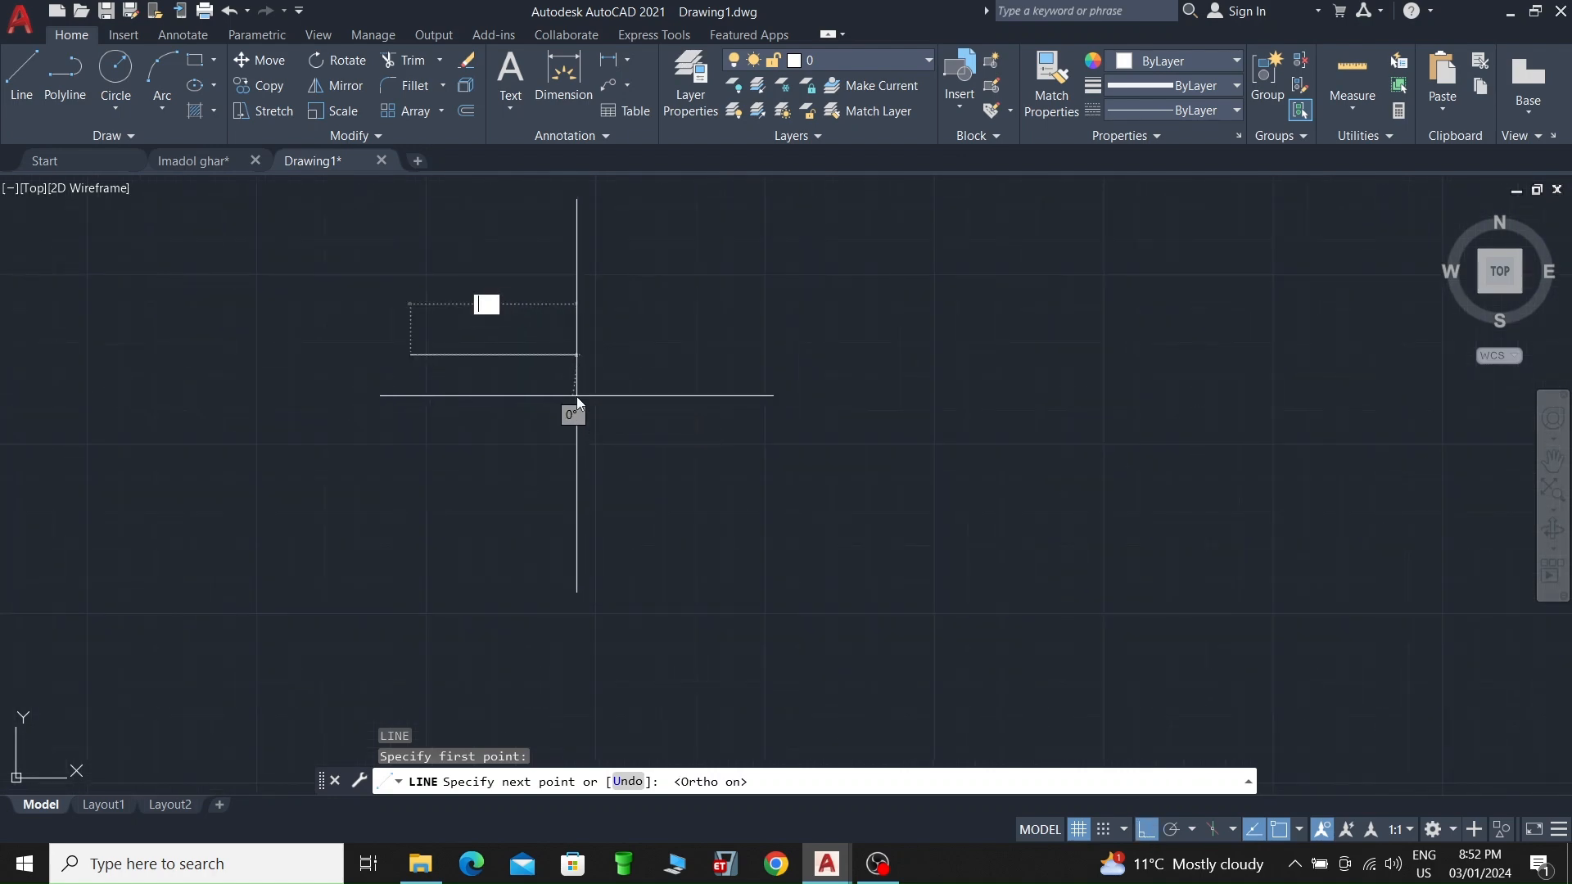
{"action": "type", "text": "3'6"}
{"action": "key", "text": "Return"}
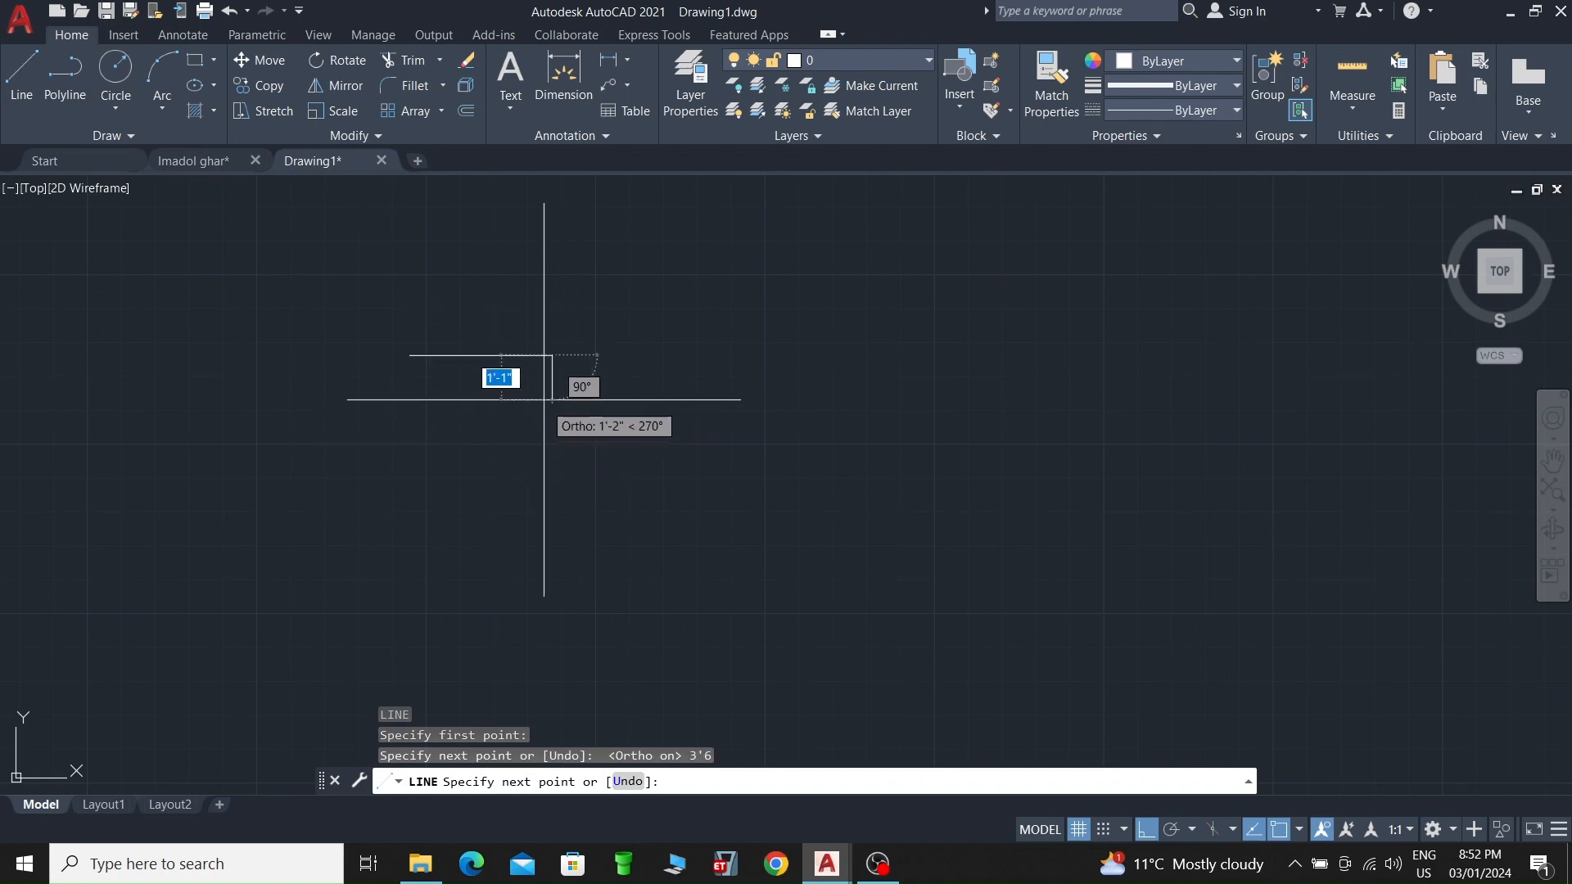
Step: Convert the staircase plan linework with its walls and direction arrow, excluding the title, into a block named egatbae
{"action": "key", "text": "Escape"}
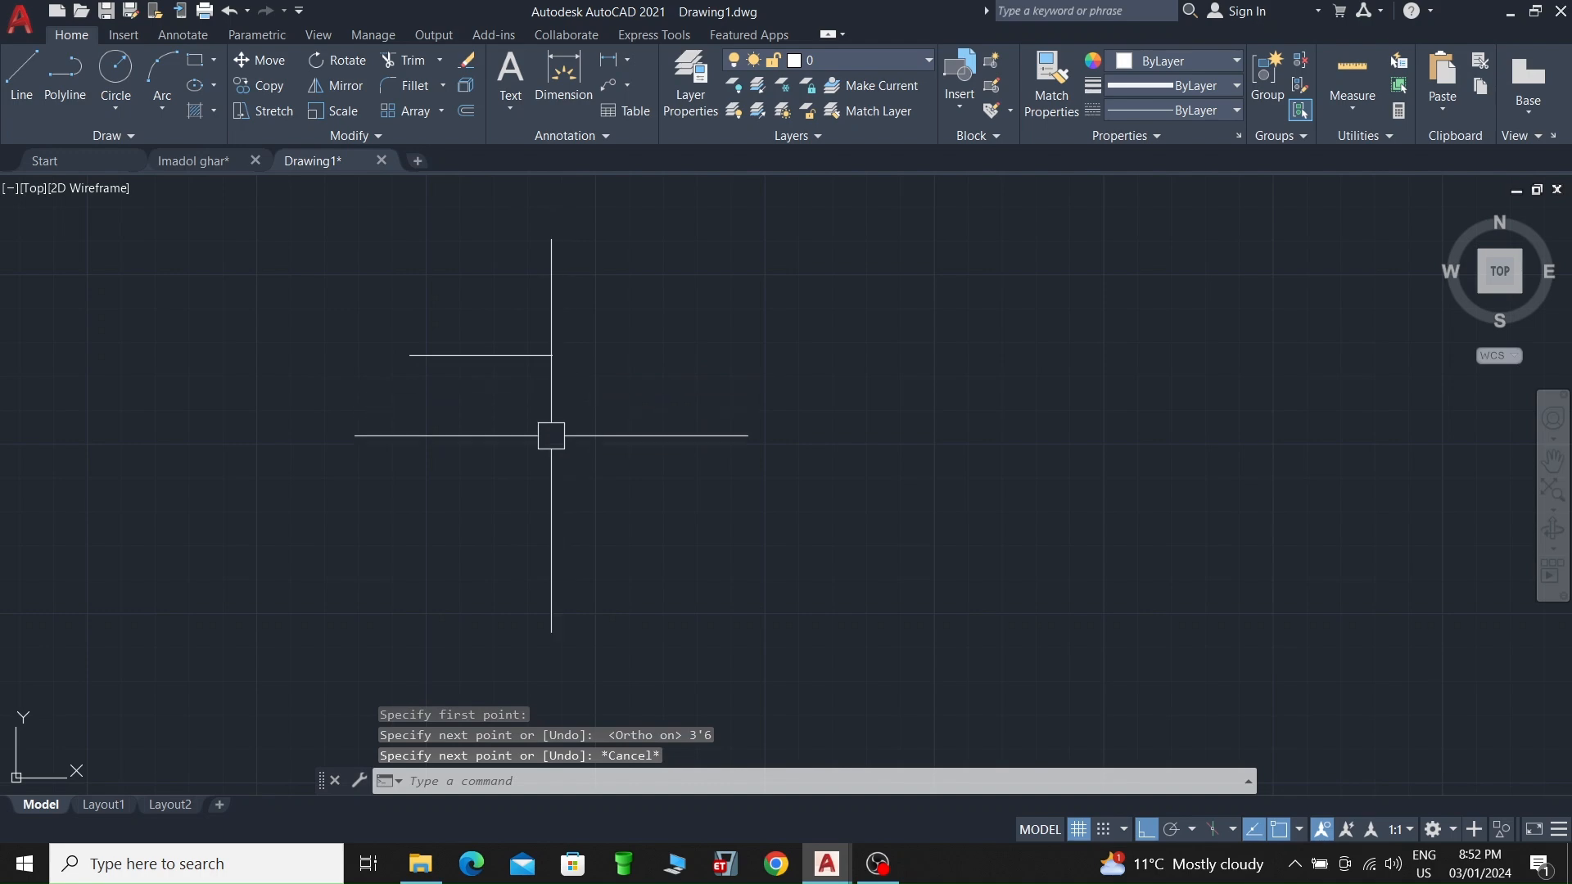
{"action": "middle_click", "coordinate": [534, 509]}
{"action": "middle_click", "coordinate": [534, 508]}
{"action": "key", "text": "Escape"}
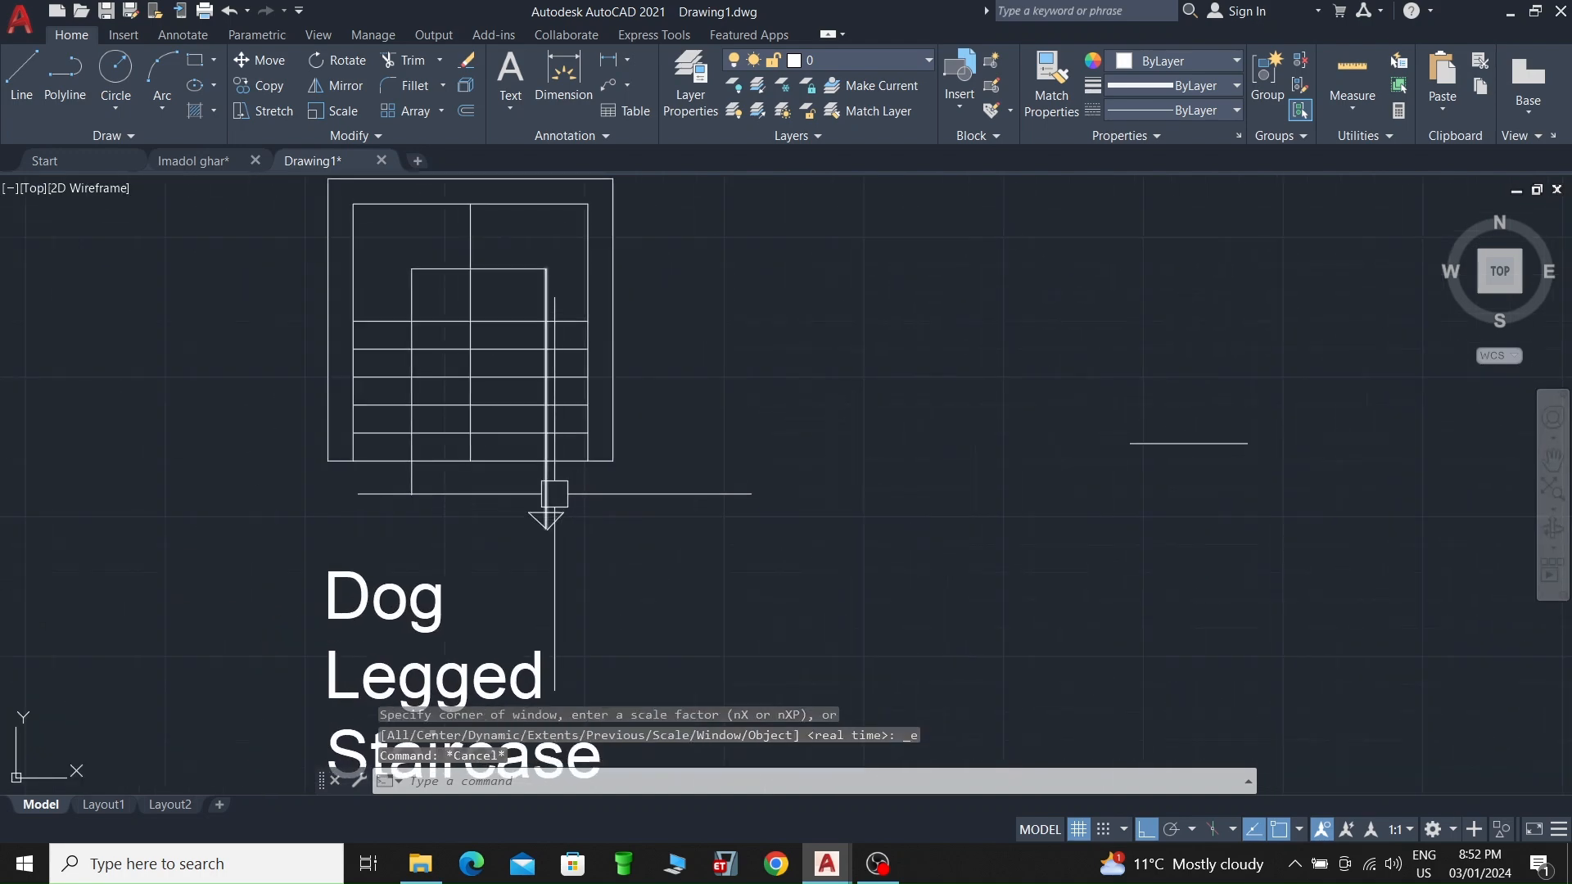
{"action": "scroll", "coordinate": [738, 451], "scroll_direction": "down", "scroll_amount": 2}
{"action": "middle_click_drag", "start_coordinate": [770, 455], "coordinate": [669, 497]}
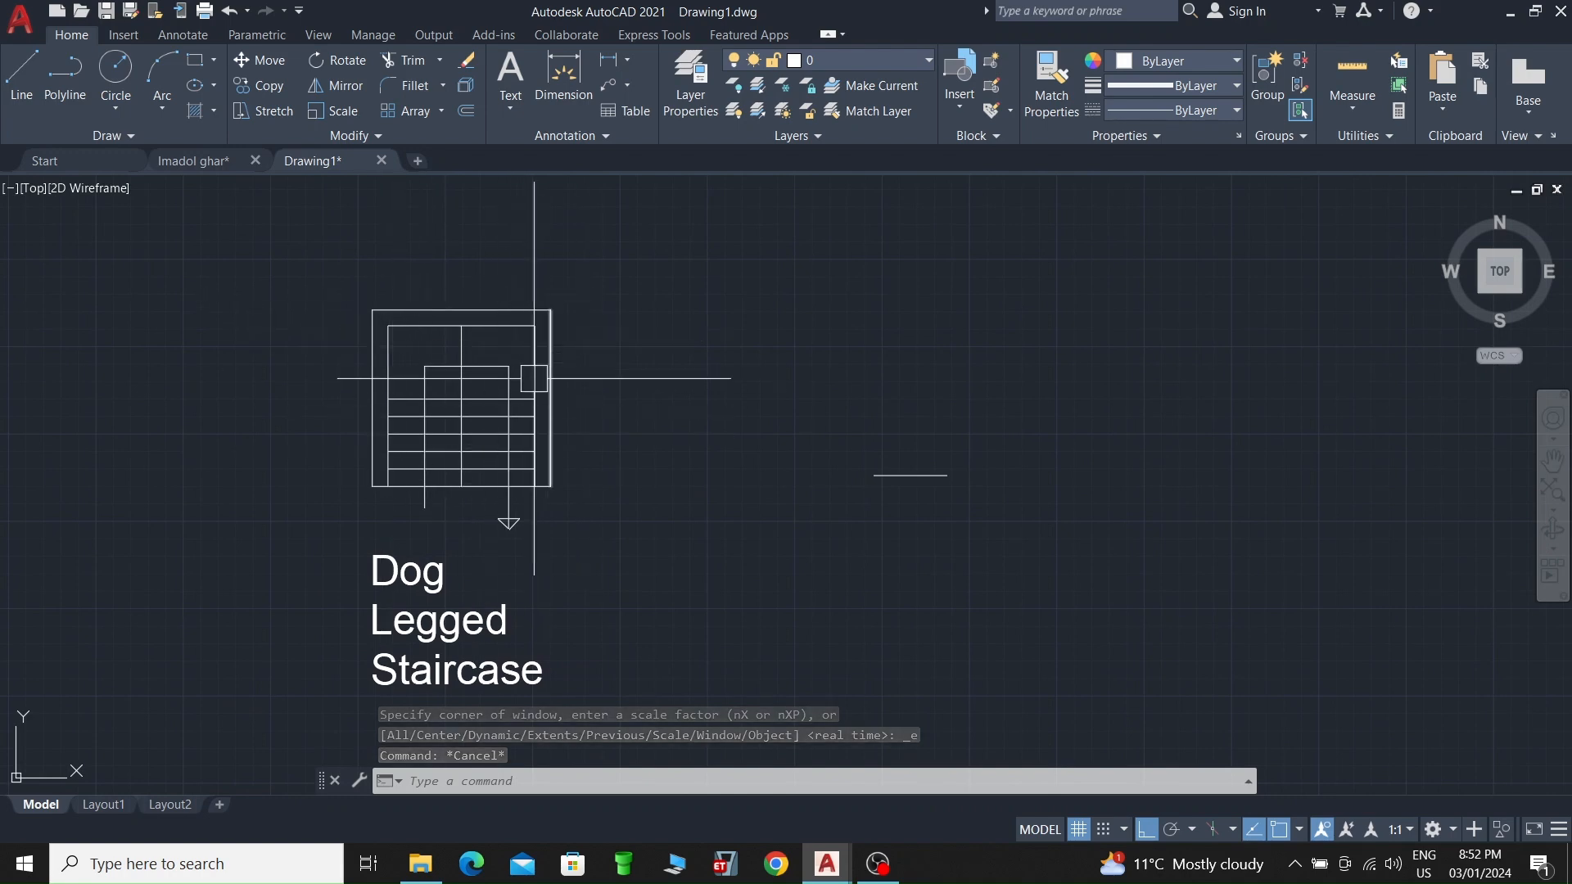
{"action": "key", "text": "Escape"}
{"action": "key", "text": "Escape"}
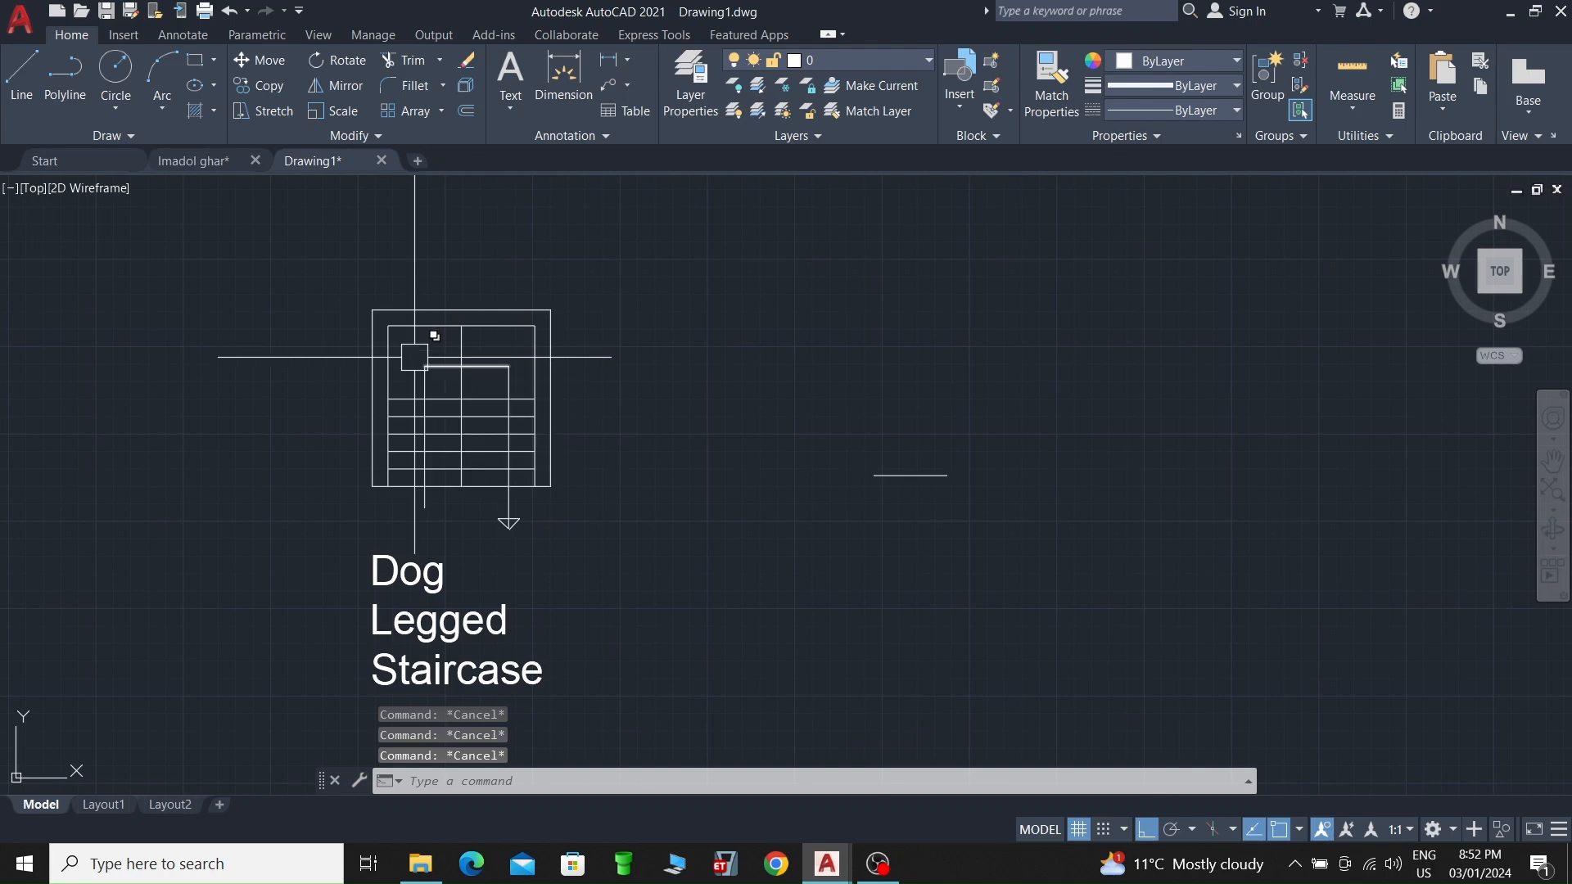
{"action": "left_click", "coordinate": [608, 523]}
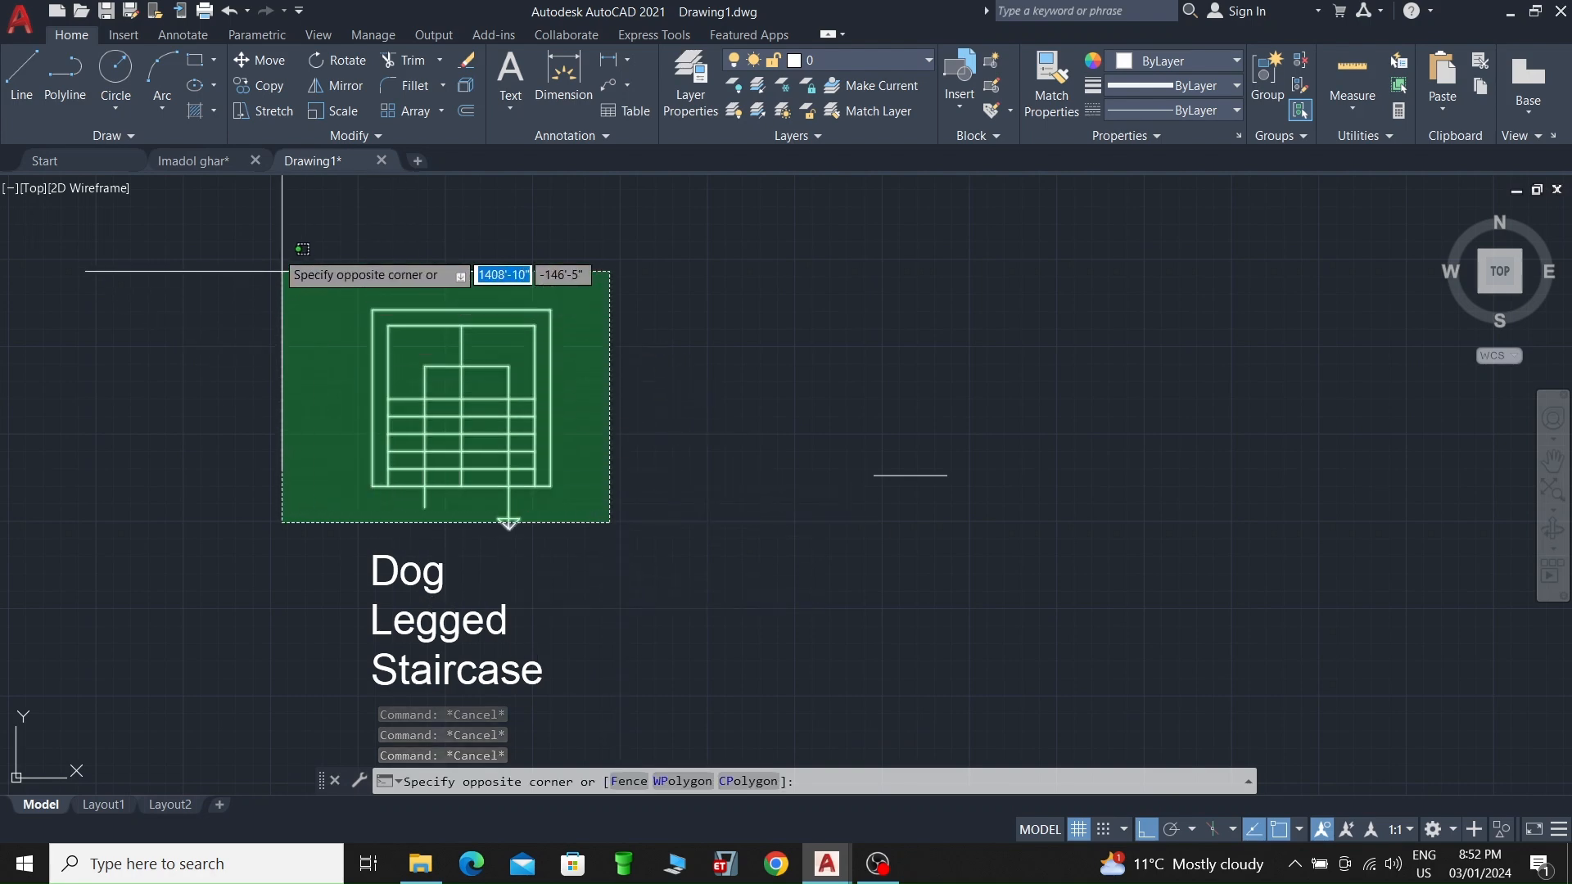
{"action": "left_click", "coordinate": [330, 314]}
{"action": "type", "text": "b"}
{"action": "key", "text": "Return"}
{"action": "type", "text": "eg"}
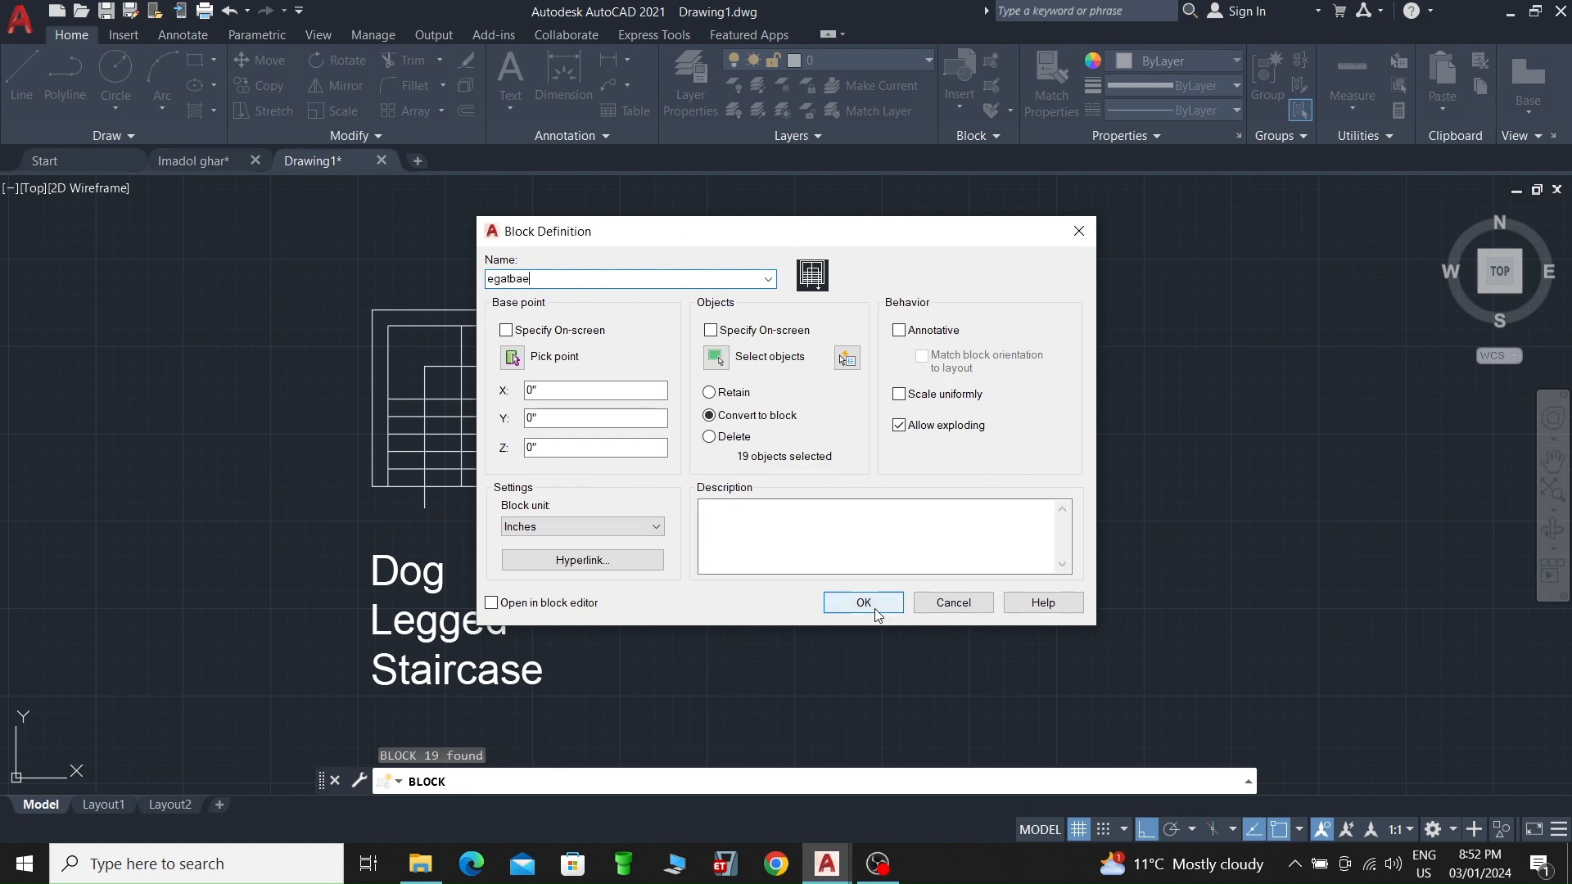
{"action": "left_click", "coordinate": [875, 612]}
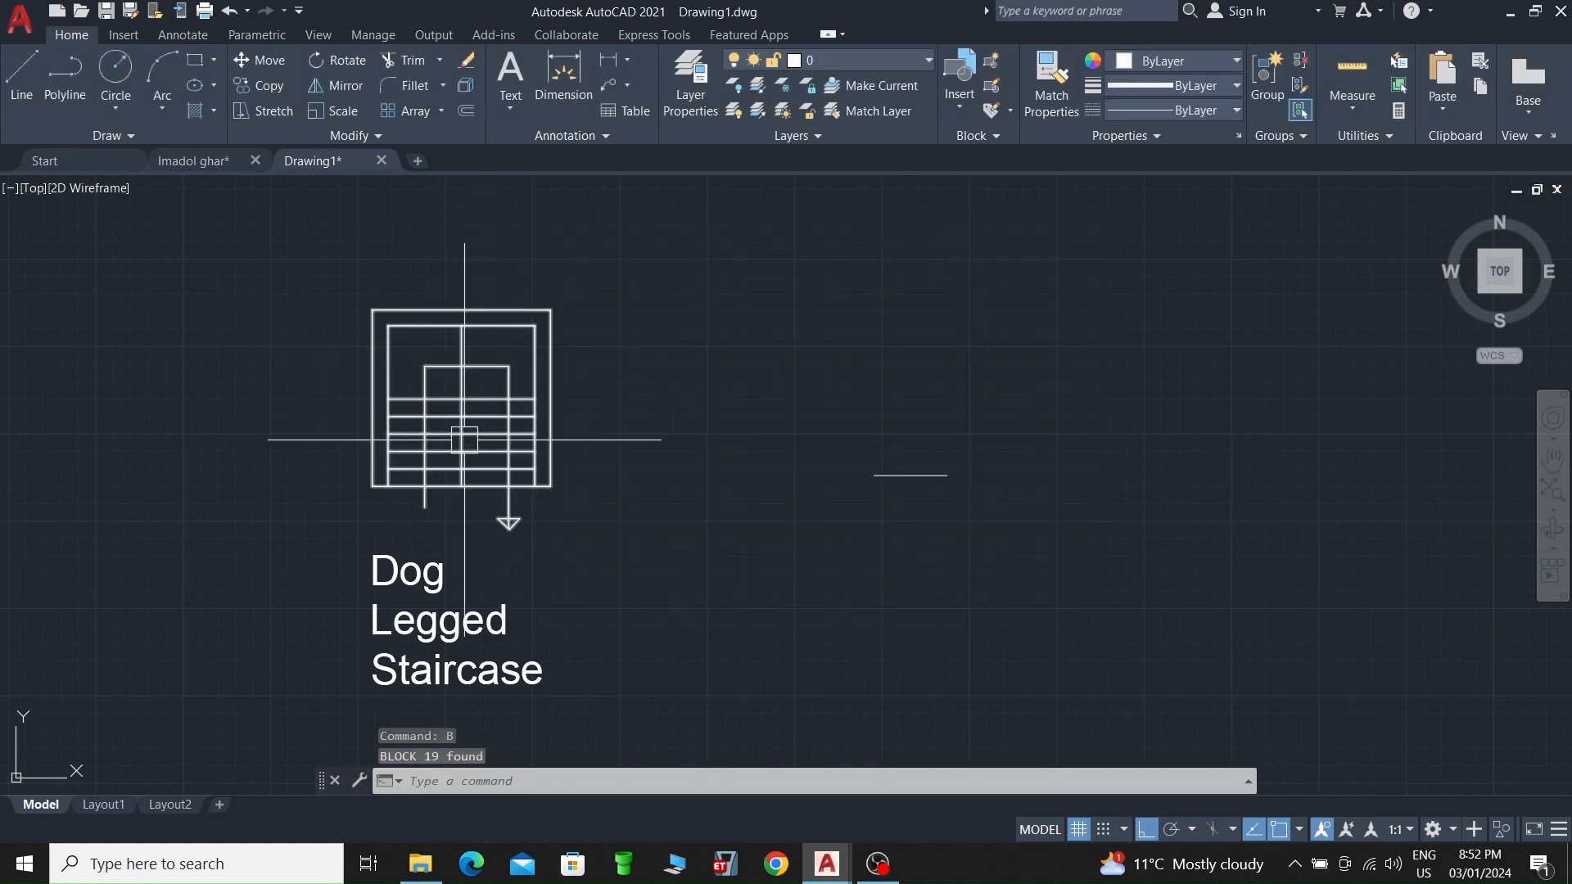
{"action": "scroll", "coordinate": [466, 438], "scroll_direction": "up", "scroll_amount": 4}
{"action": "scroll", "coordinate": [456, 435], "scroll_direction": "down", "scroll_amount": 2}
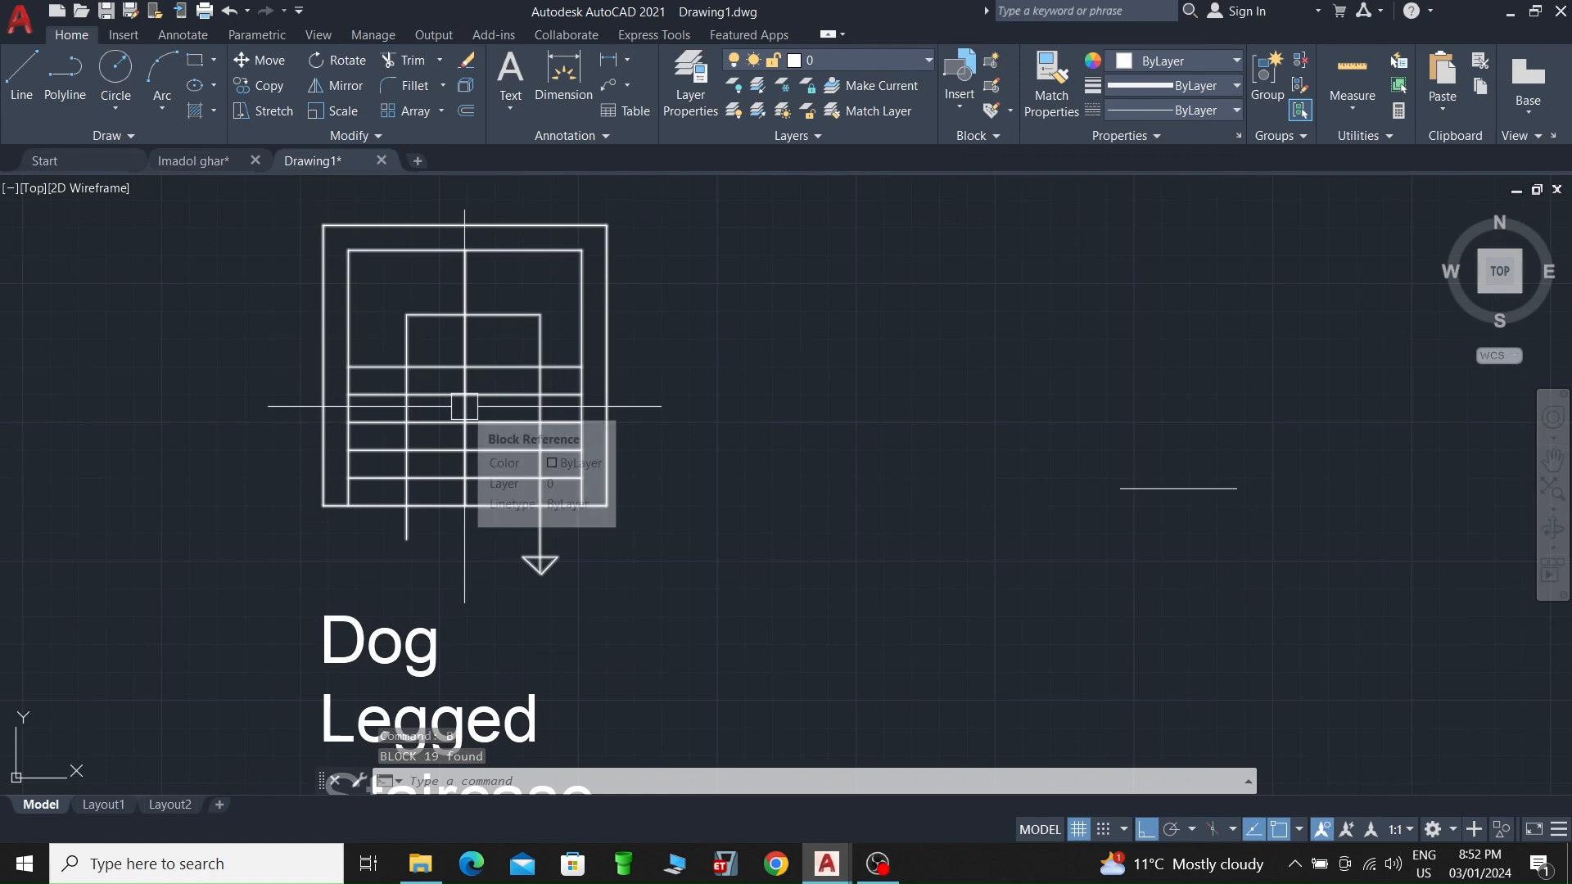
{"action": "left_click", "coordinate": [593, 365]}
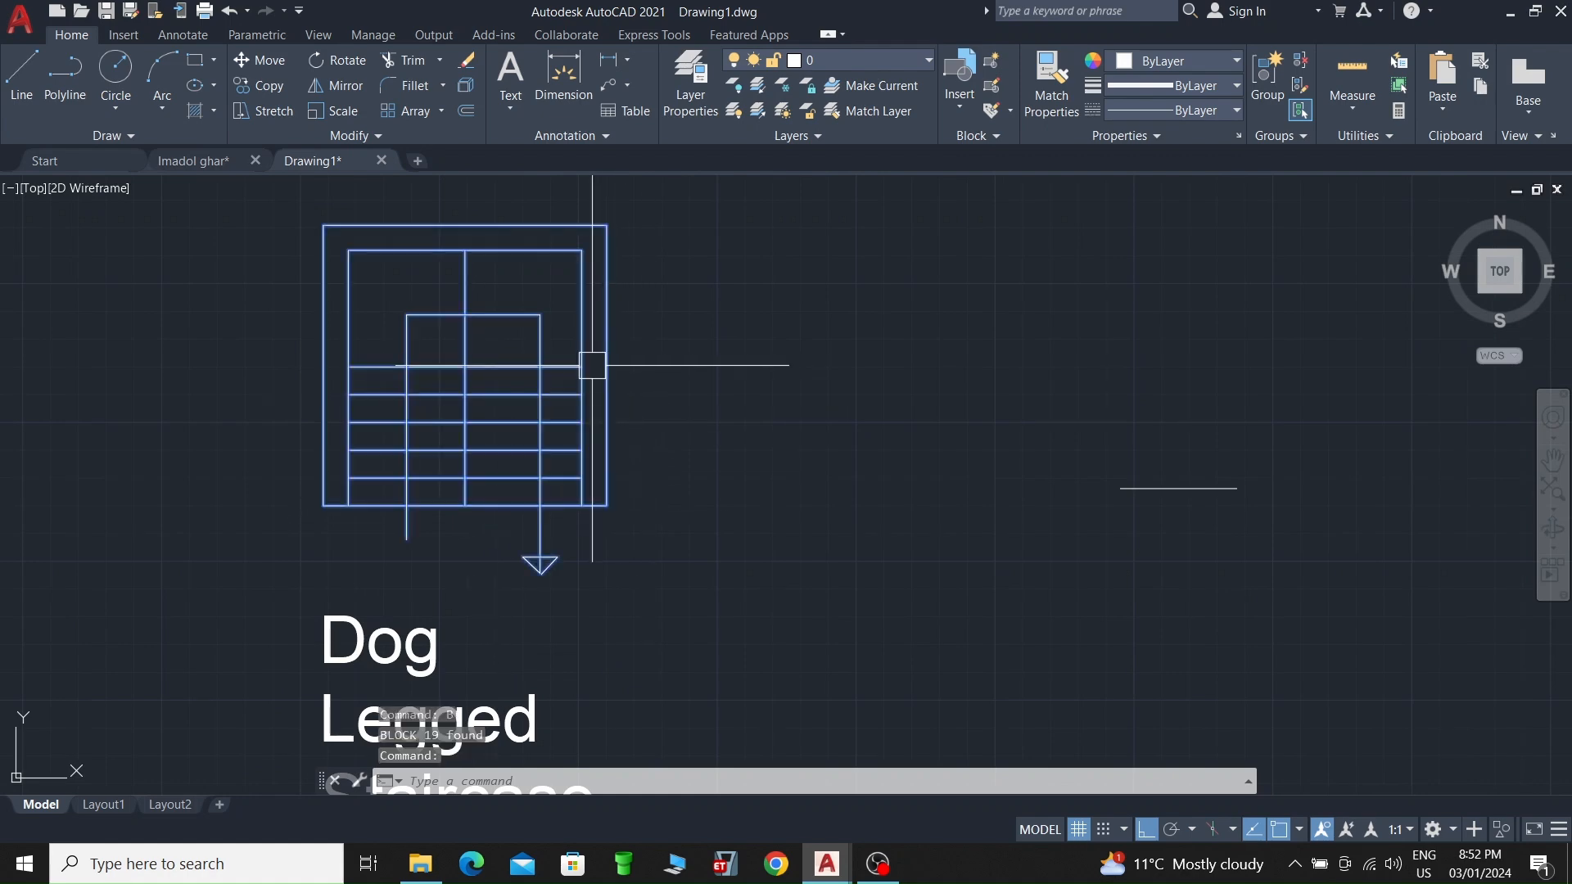
{"action": "scroll", "coordinate": [709, 557], "scroll_direction": "down", "scroll_amount": 2}
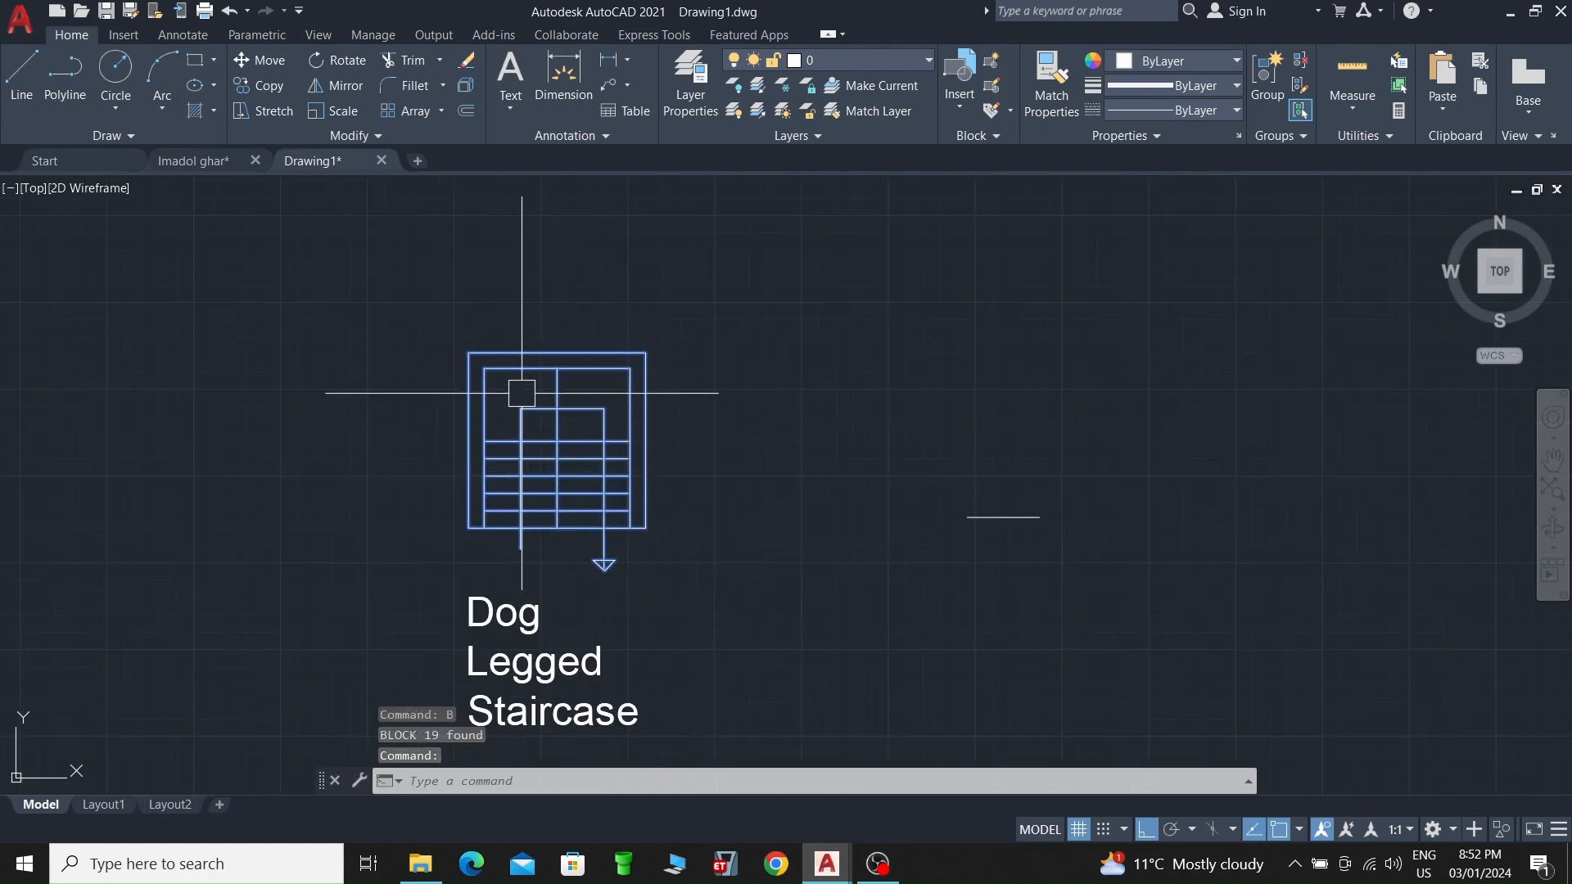
{"action": "type", "text": "m"}
{"action": "key", "text": "Return"}
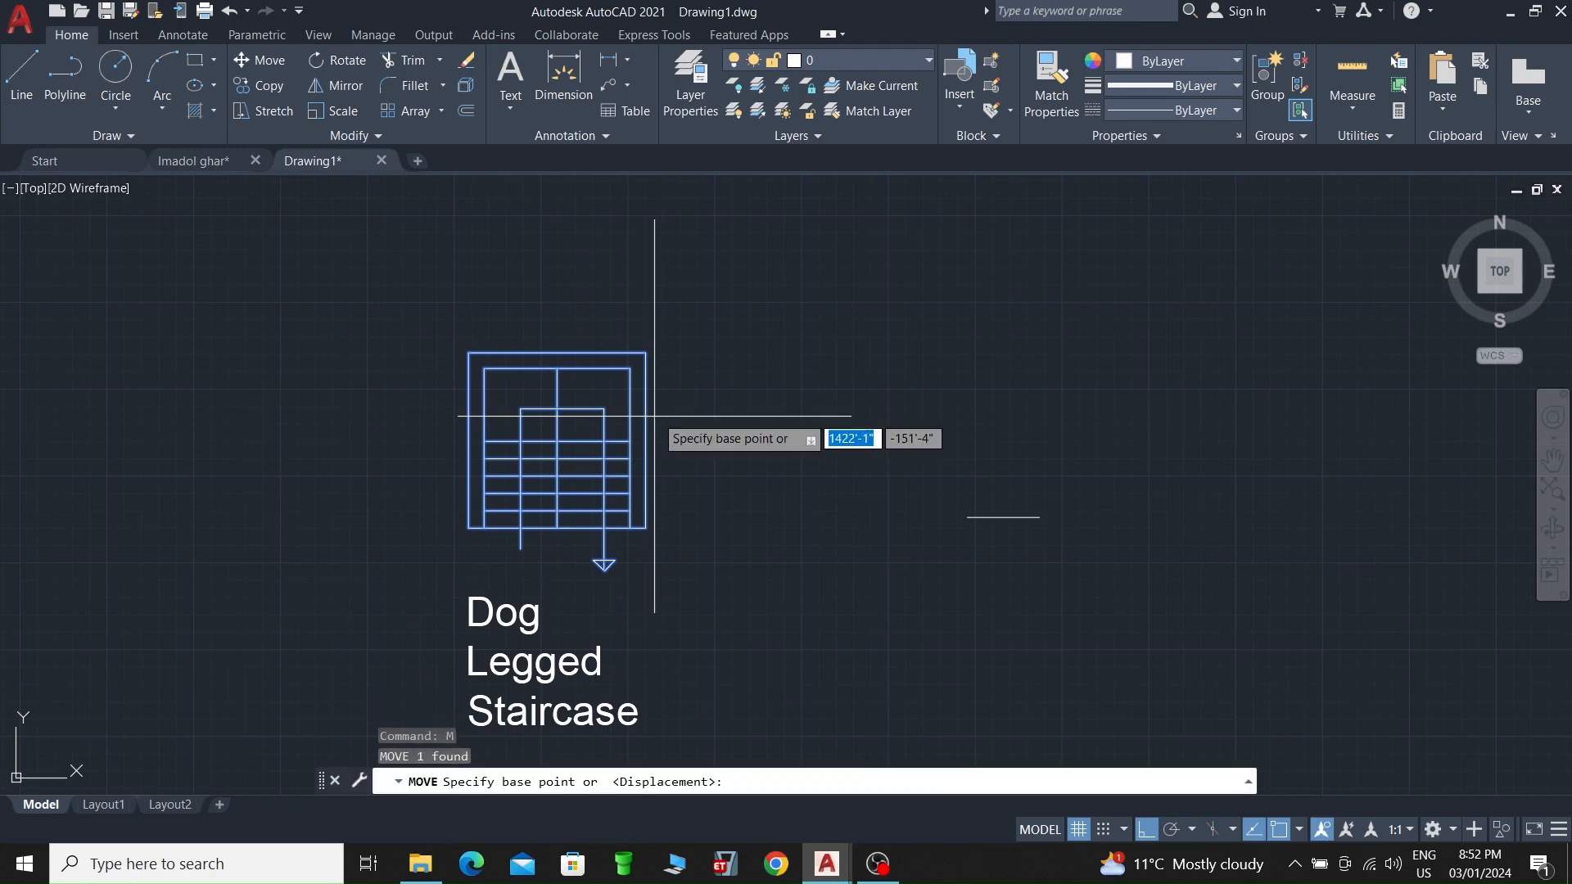
{"action": "left_click", "coordinate": [646, 353]}
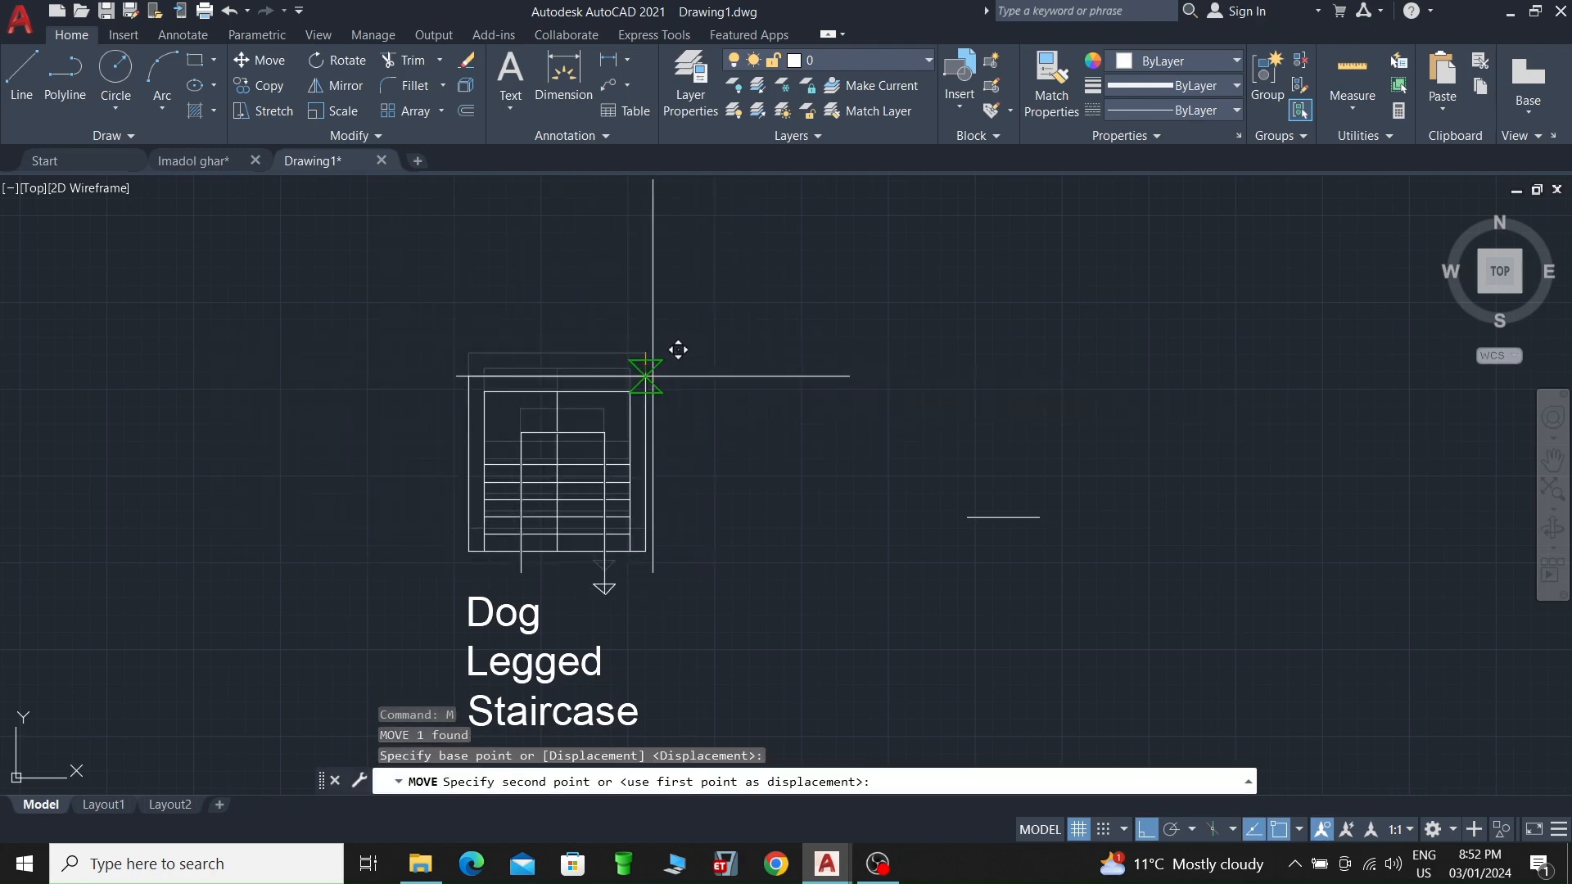
{"action": "key", "text": "Escape"}
{"action": "scroll", "coordinate": [686, 391], "scroll_direction": "down", "scroll_amount": 2}
{"action": "scroll", "coordinate": [911, 478], "scroll_direction": "up", "scroll_amount": 6}
{"action": "scroll", "coordinate": [852, 498], "scroll_direction": "down", "scroll_amount": 4}
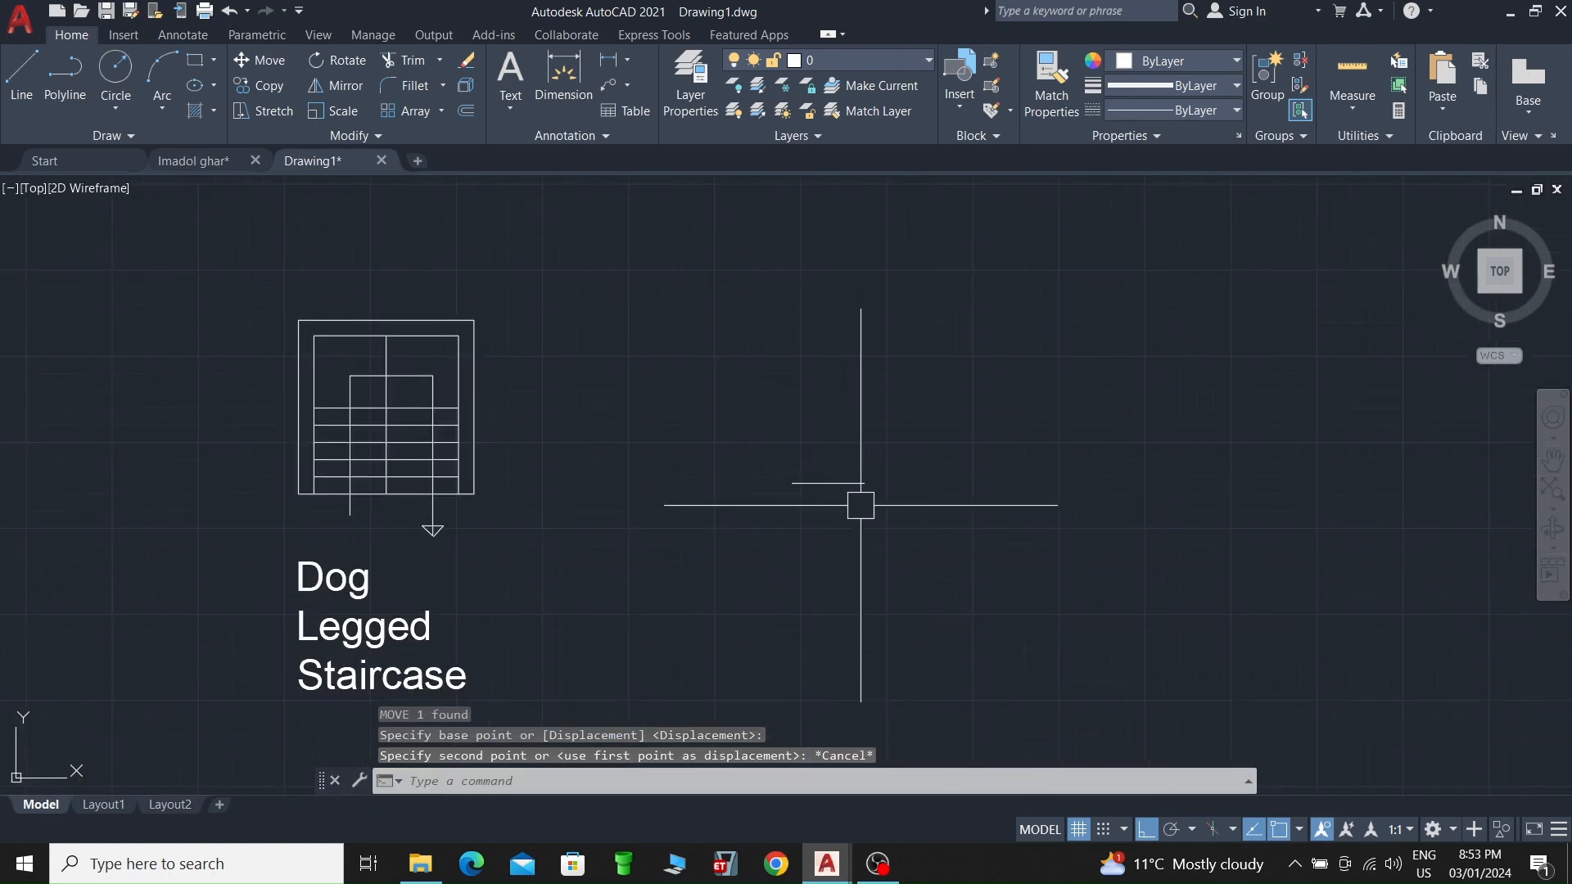
Step: Offset the separate 3'6" horizontal line upward five times in succession at 10" spacing to form the tread lines
{"action": "middle_click_drag", "start_coordinate": [858, 545], "coordinate": [813, 541]}
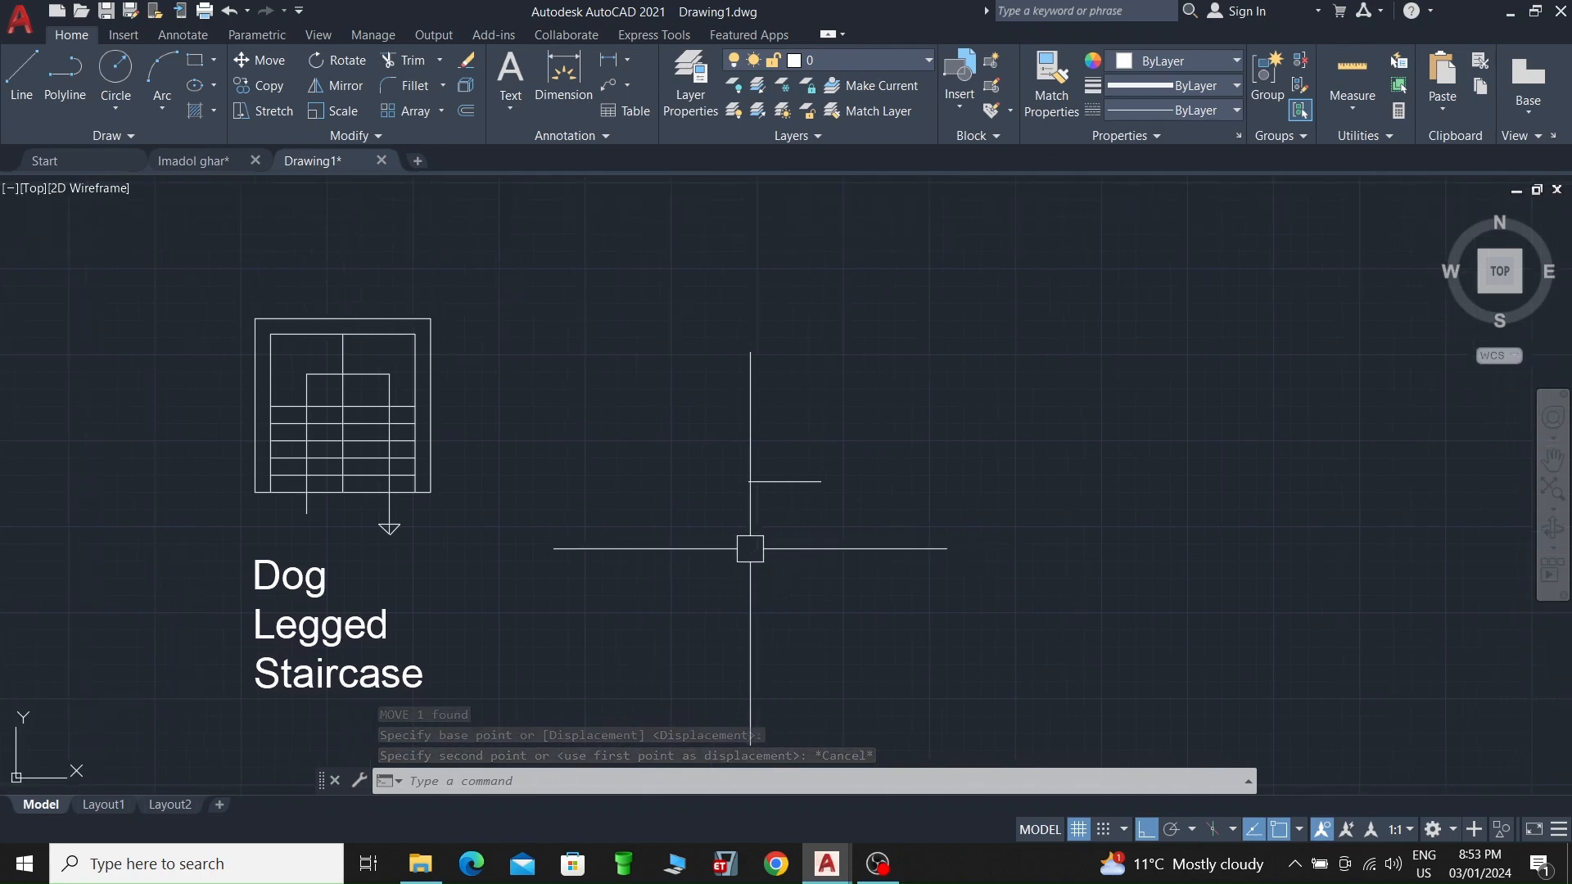
{"action": "scroll", "coordinate": [756, 491], "scroll_direction": "up", "scroll_amount": 4}
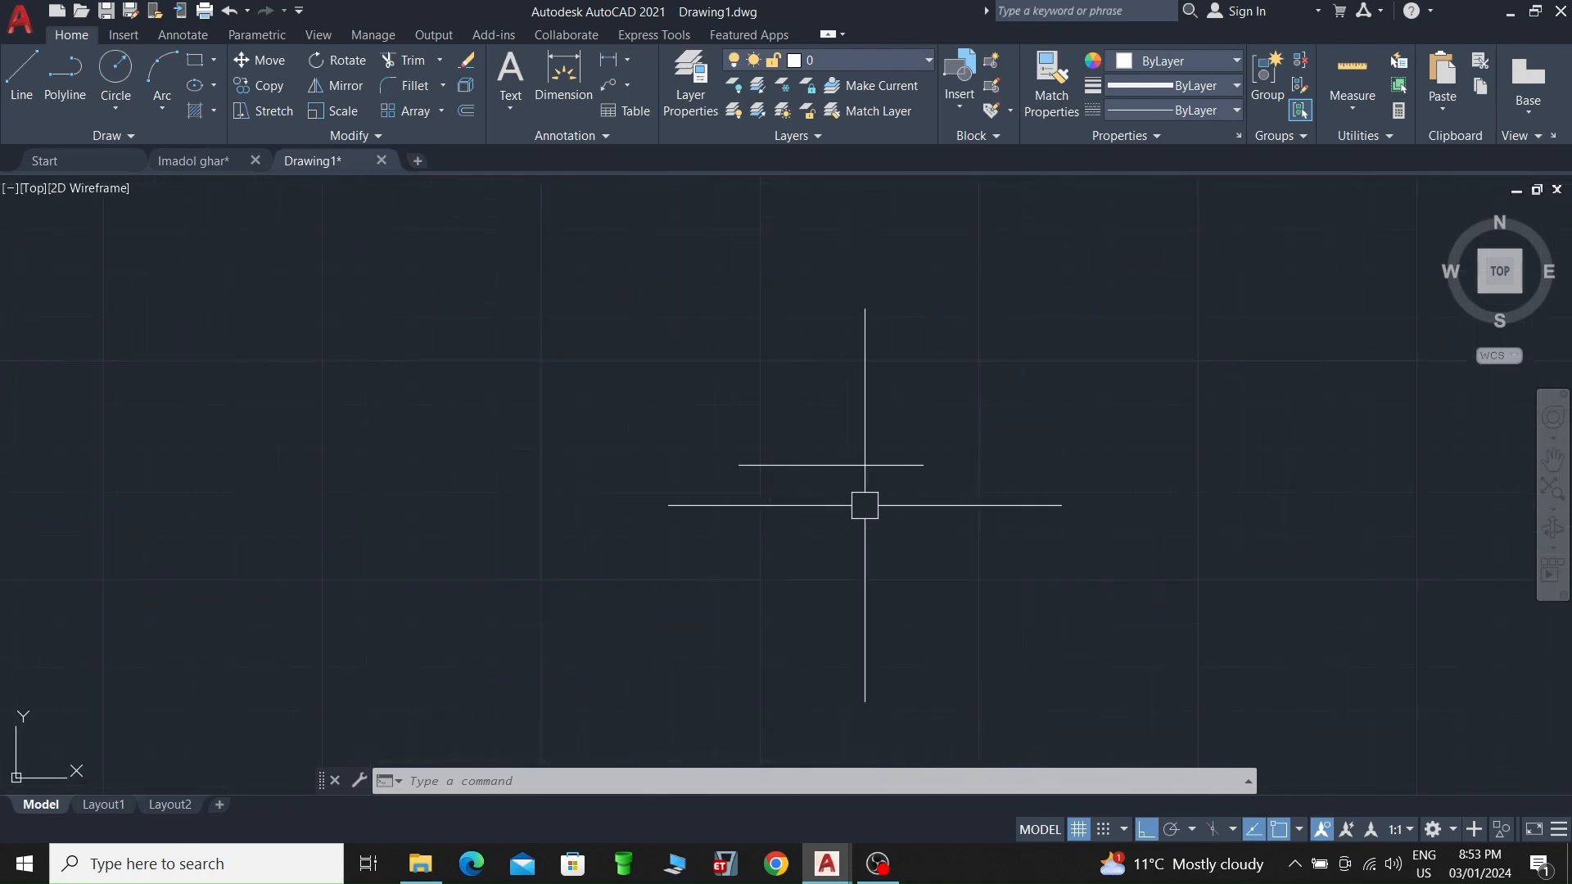
{"action": "scroll", "coordinate": [865, 505], "scroll_direction": "down", "scroll_amount": 2}
{"action": "key", "text": "Escape"}
{"action": "key", "text": "Escape"}
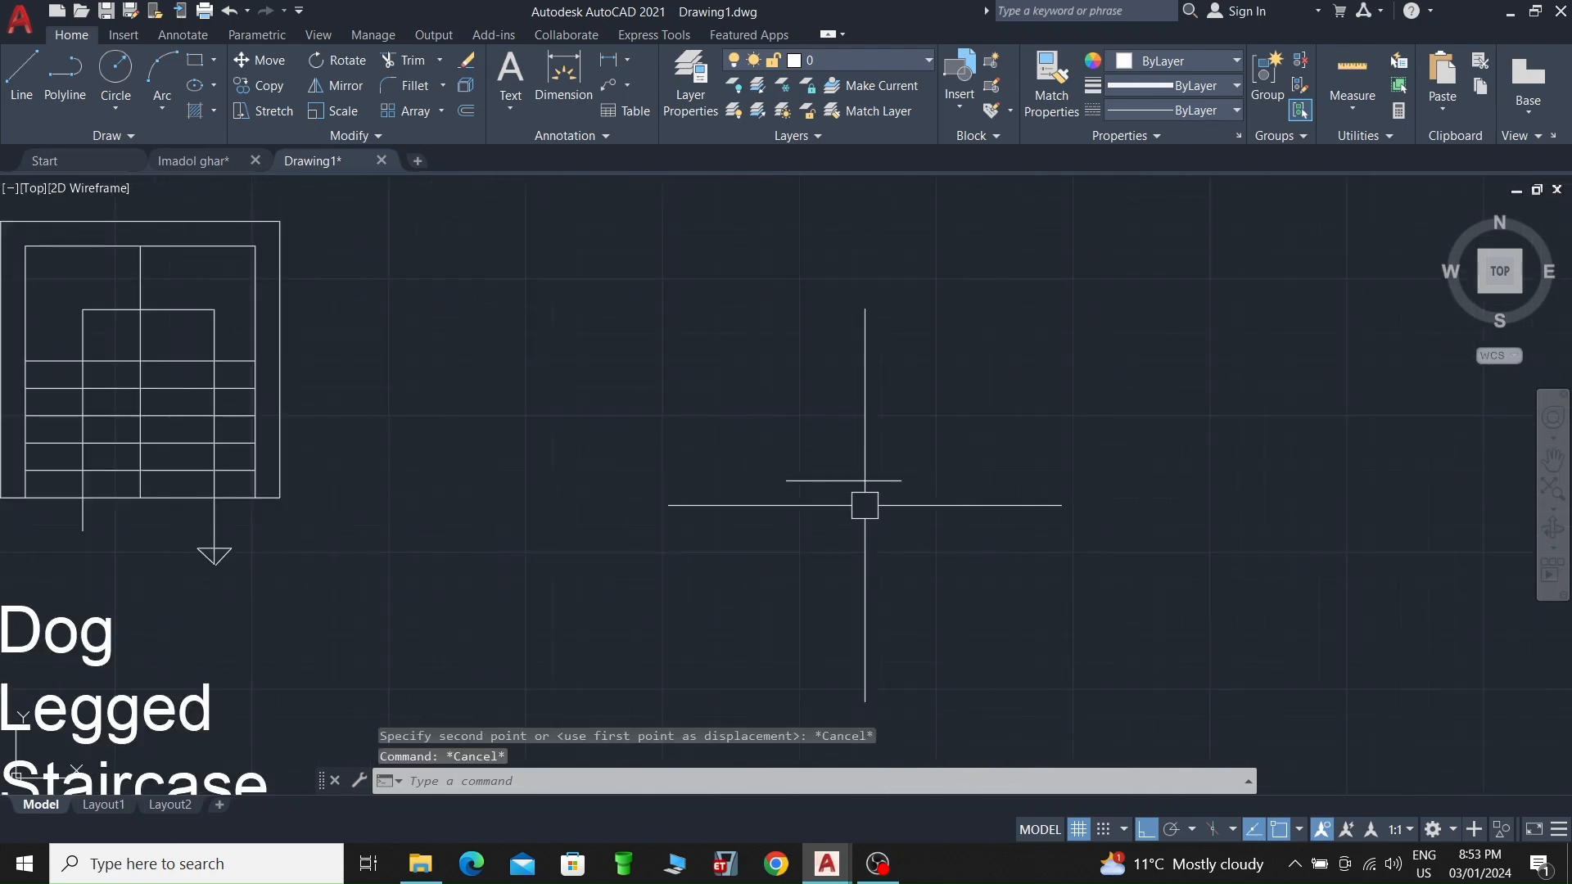
{"action": "type", "text": "o"}
{"action": "key", "text": "Return"}
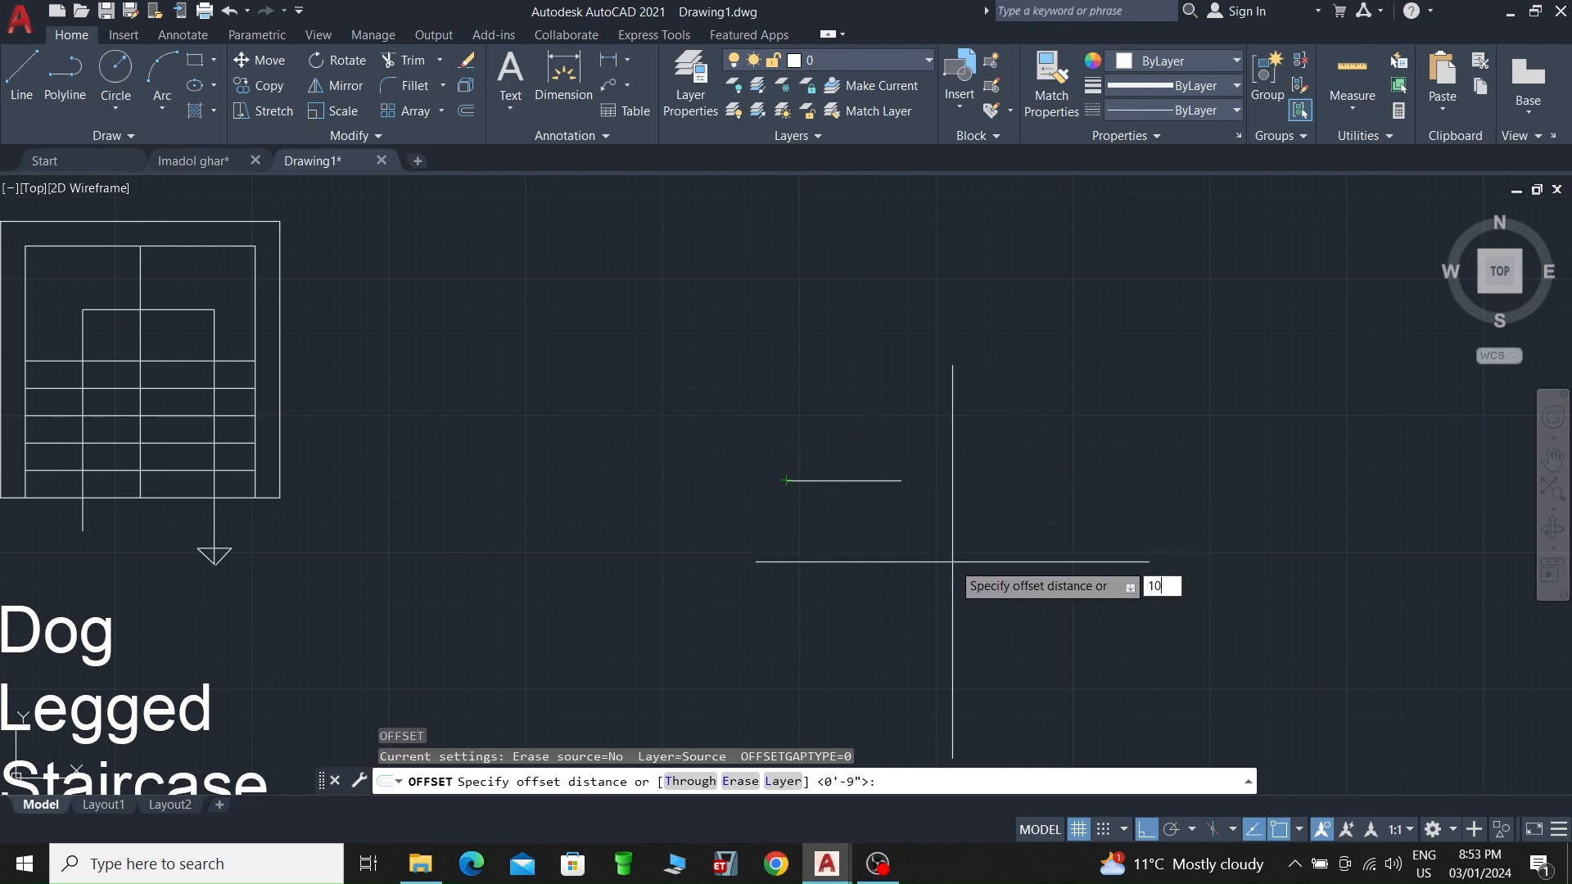
{"action": "key", "text": "Return"}
{"action": "left_click", "coordinate": [856, 480]}
{"action": "left_click", "coordinate": [864, 439]}
{"action": "left_click", "coordinate": [860, 453]}
{"action": "left_click", "coordinate": [852, 409]}
{"action": "left_click", "coordinate": [851, 426]}
{"action": "left_click", "coordinate": [849, 385]}
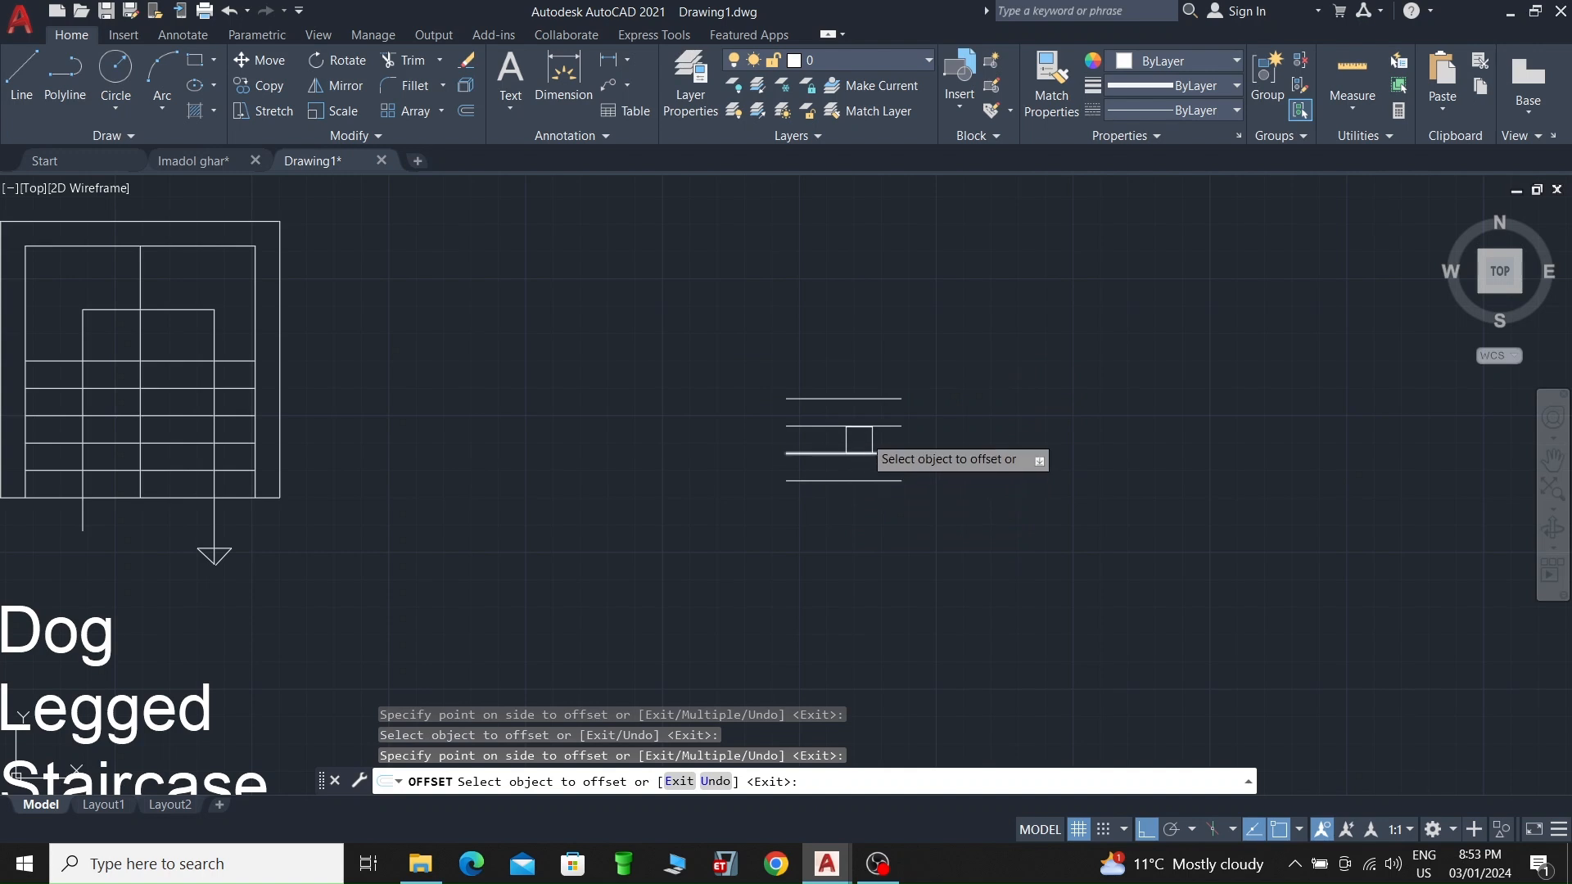
{"action": "left_click", "coordinate": [870, 399]}
{"action": "left_click", "coordinate": [877, 316]}
{"action": "left_click", "coordinate": [867, 371]}
{"action": "left_click", "coordinate": [865, 312]}
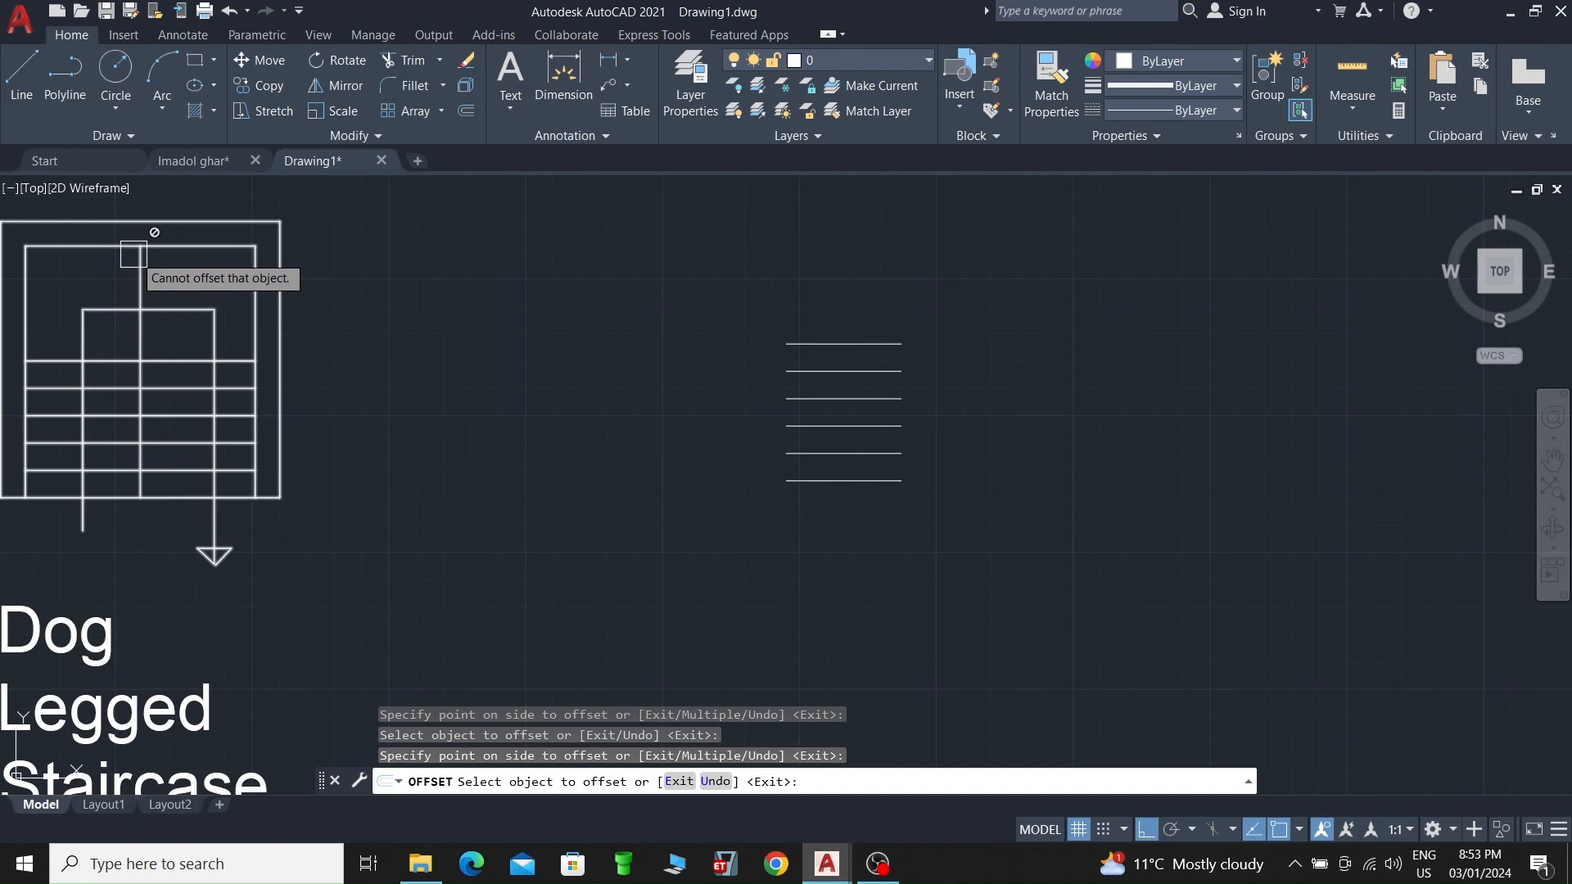
{"action": "scroll", "coordinate": [170, 309], "scroll_direction": "down", "scroll_amount": 2}
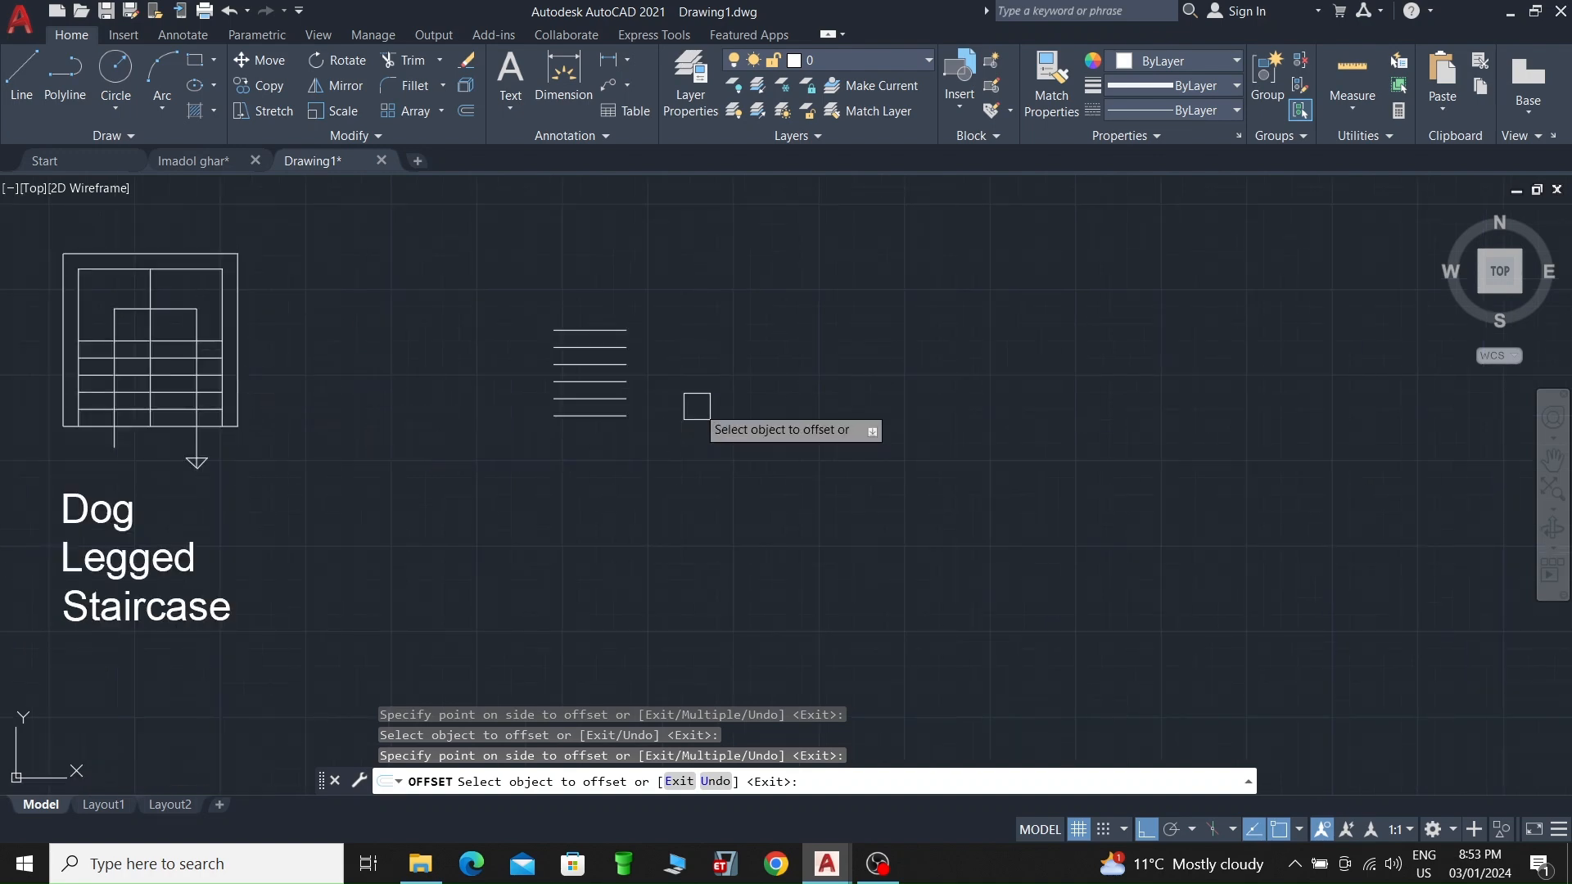
{"action": "scroll", "coordinate": [676, 381], "scroll_direction": "up", "scroll_amount": 2}
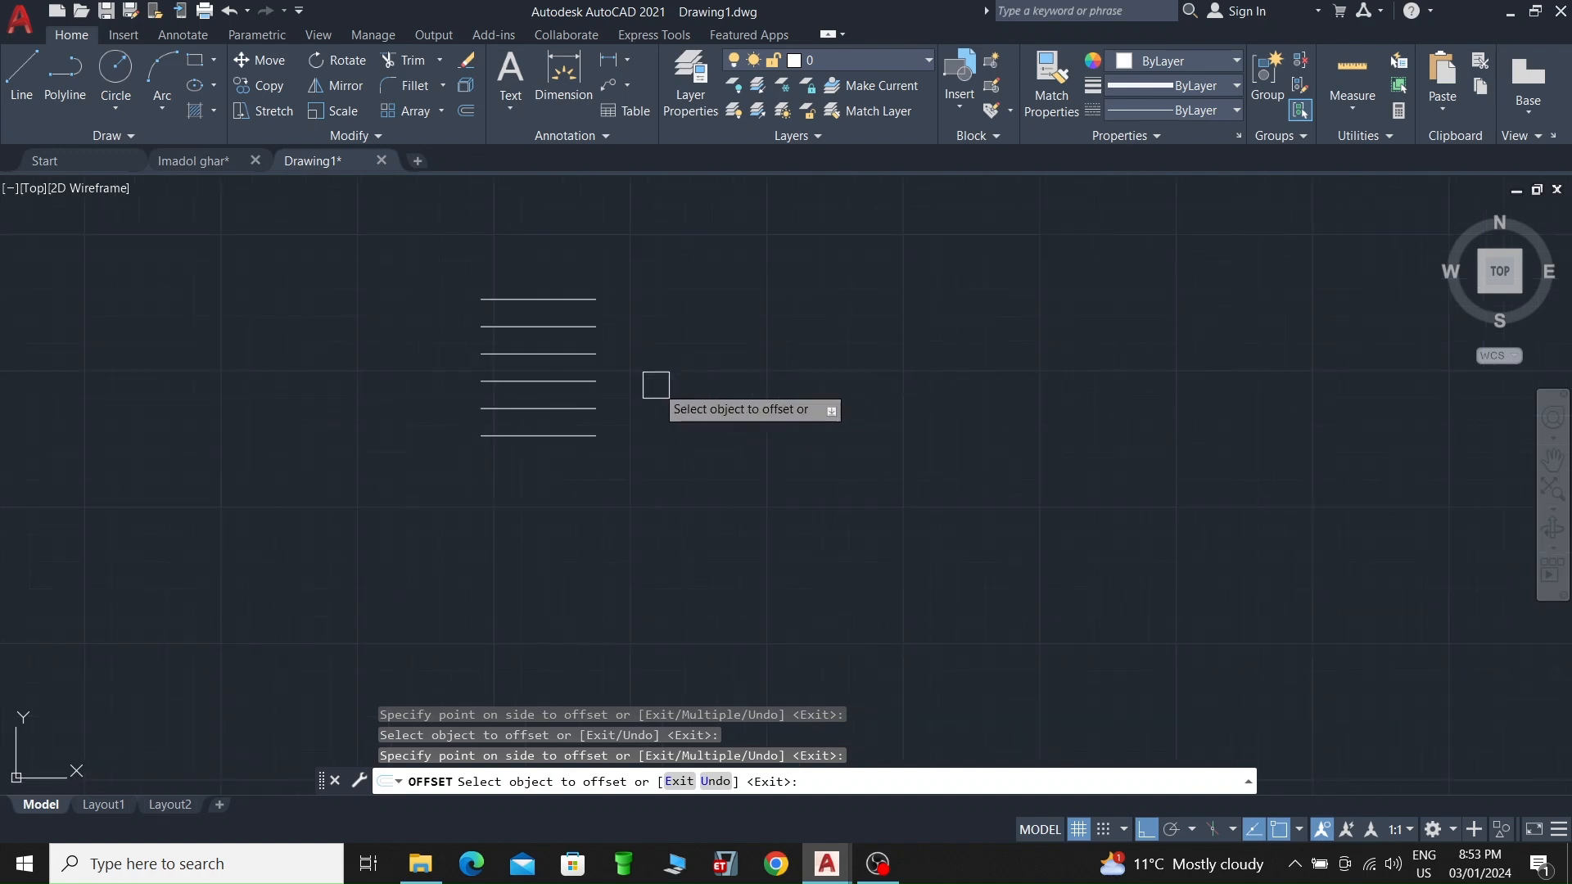
{"action": "key", "text": "Escape"}
{"action": "scroll", "coordinate": [654, 385], "scroll_direction": "down", "scroll_amount": 3}
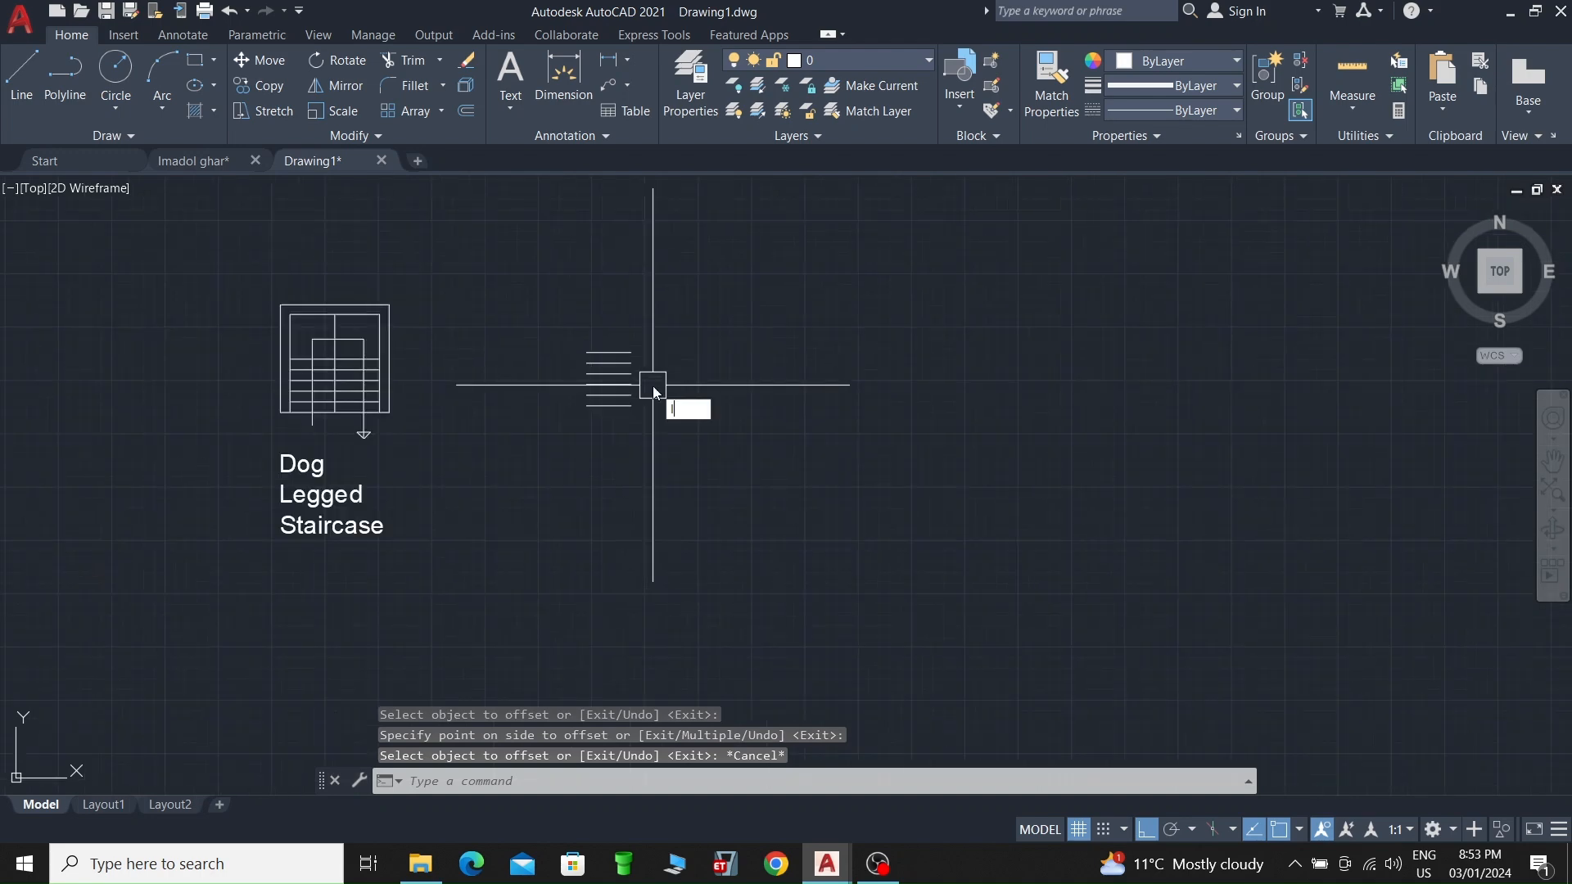
{"action": "type", "text": "l"}
{"action": "key", "text": "Return"}
{"action": "scroll", "coordinate": [606, 418], "scroll_direction": "up", "scroll_amount": 2}
{"action": "scroll", "coordinate": [731, 326], "scroll_direction": "down", "scroll_amount": 1}
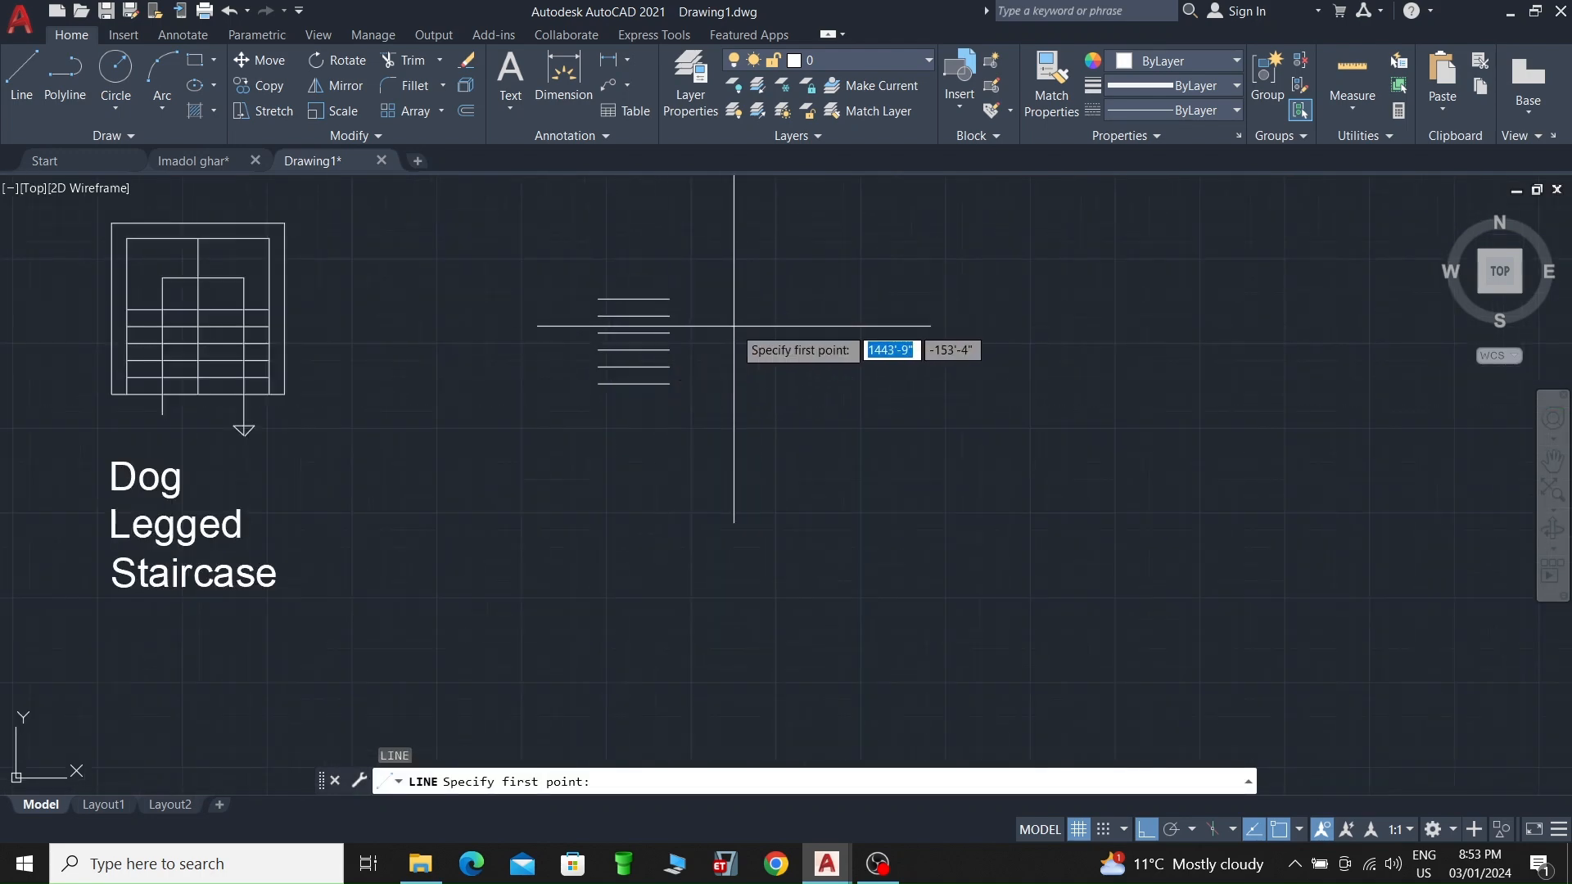
{"action": "key", "text": "Escape"}
Step: Offset the uppermost tread line upward by 3'6" to form the far edge of the landing
{"action": "scroll", "coordinate": [732, 484], "scroll_direction": "down", "scroll_amount": 1}
{"action": "scroll", "coordinate": [683, 467], "scroll_direction": "up", "scroll_amount": 3}
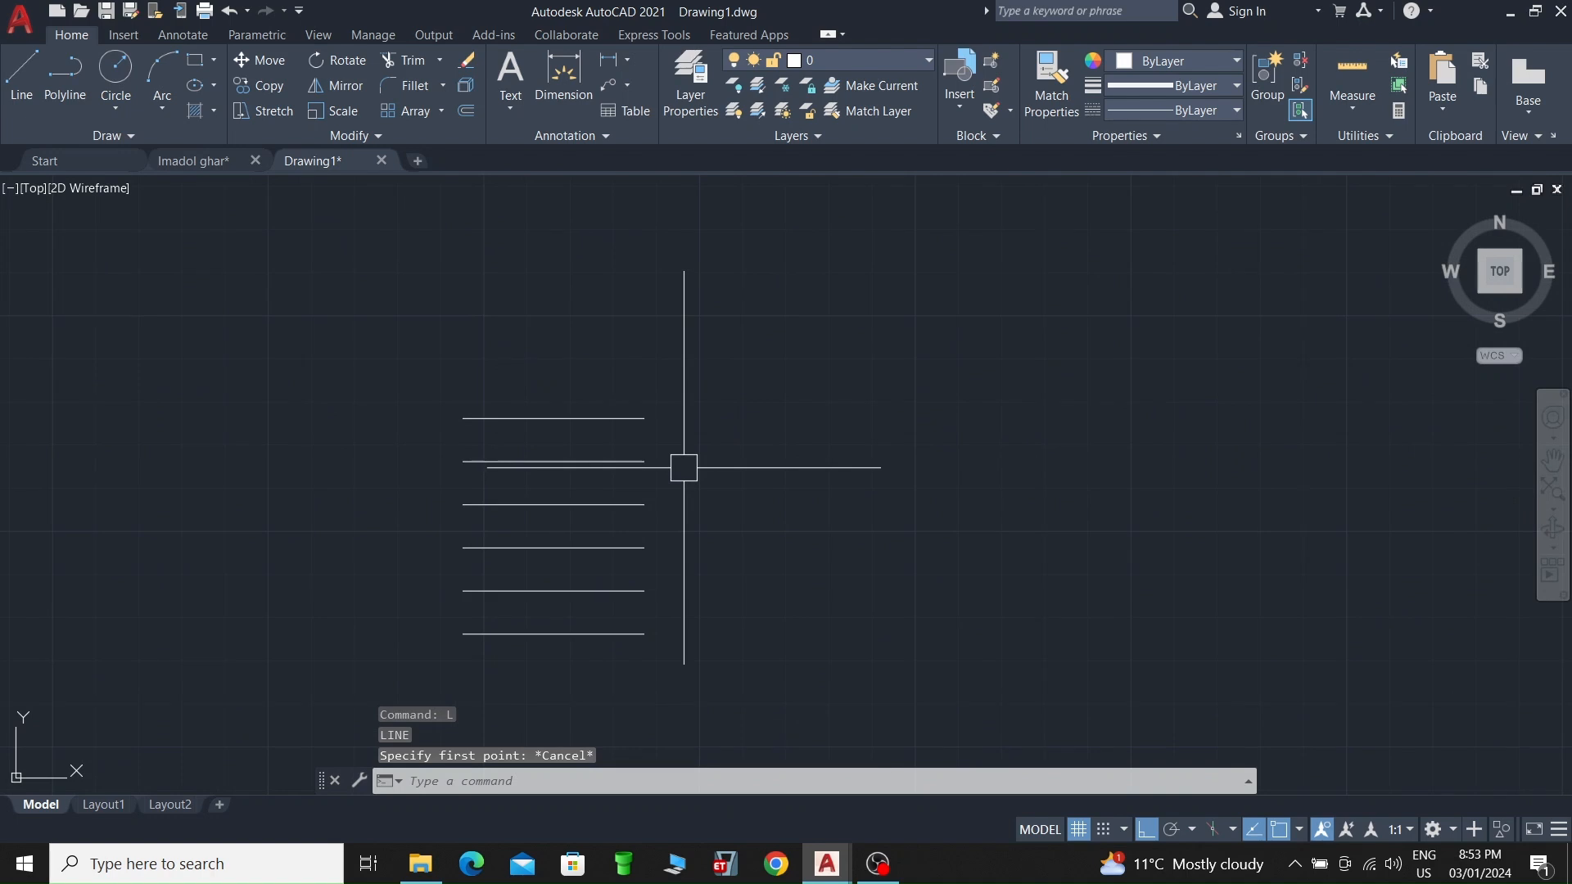
{"action": "type", "text": "o"}
{"action": "key", "text": "Return"}
{"action": "type", "text": "3'6"}
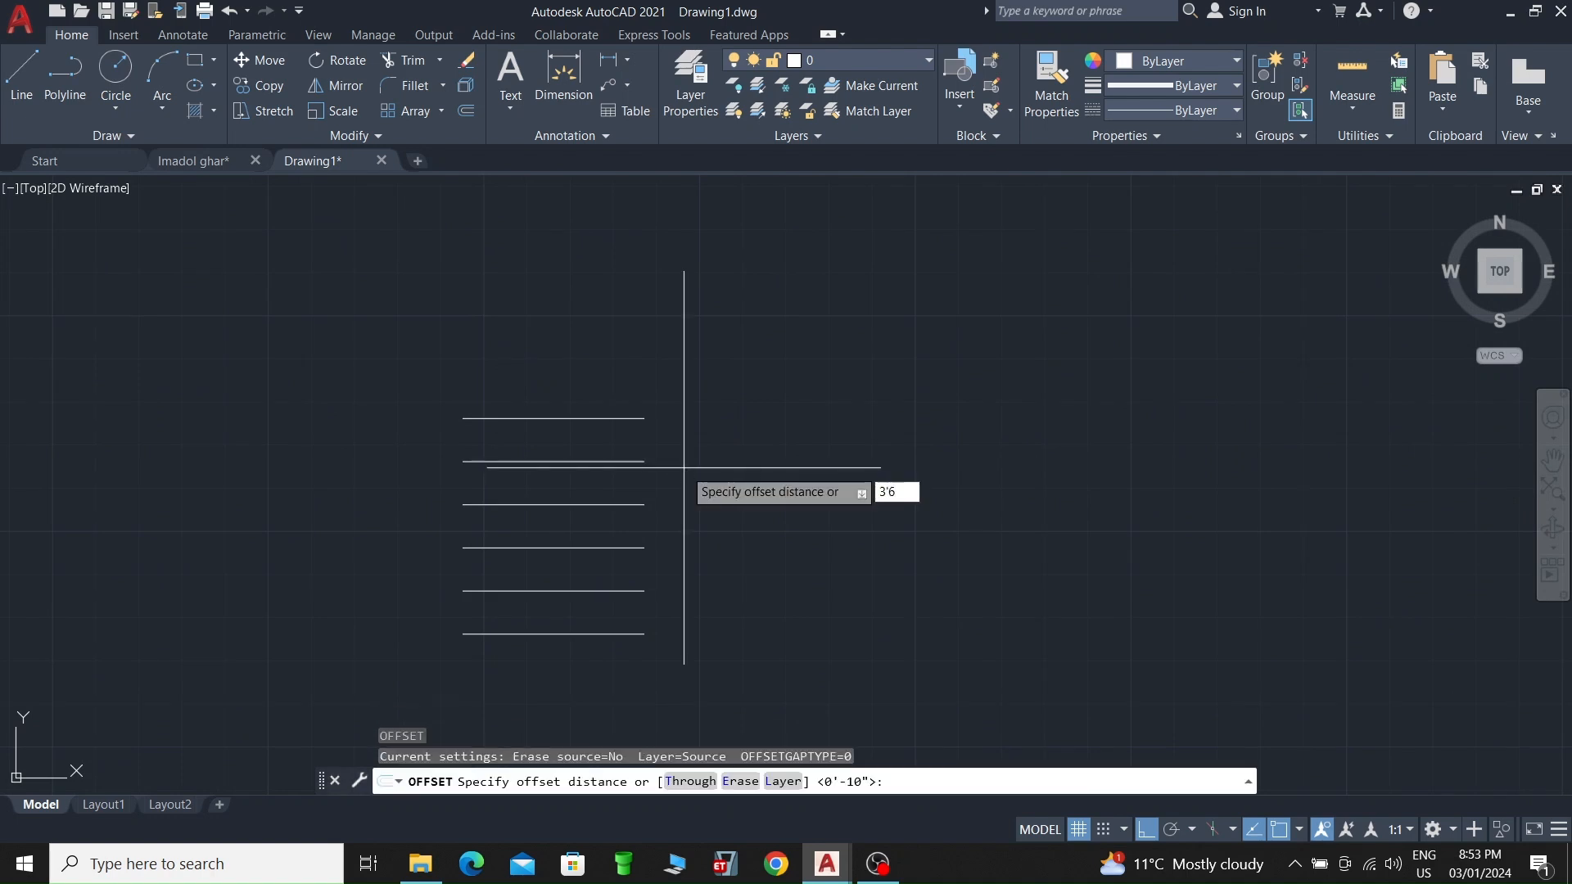
{"action": "key", "text": "Return"}
{"action": "left_click", "coordinate": [615, 419]}
{"action": "left_click", "coordinate": [604, 326]}
{"action": "key", "text": "Escape"}
Step: Draw vertical lines closing both sides of the new flight, from the landing's upper edge down to the lowest tread line
{"action": "type", "text": "l"}
{"action": "key", "text": "Return"}
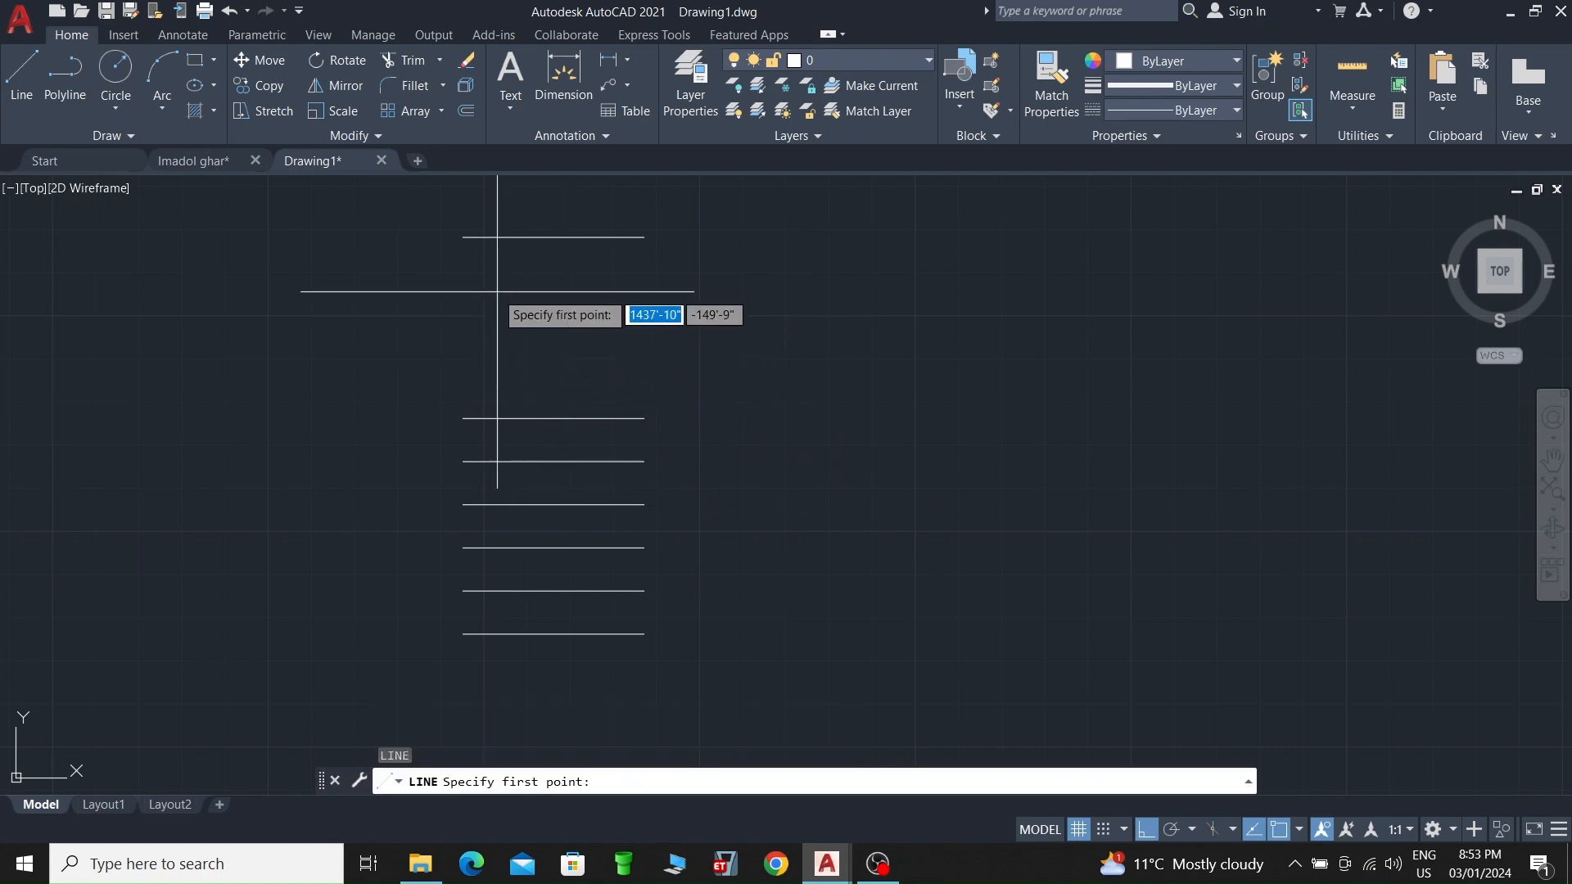
{"action": "left_click", "coordinate": [464, 238]}
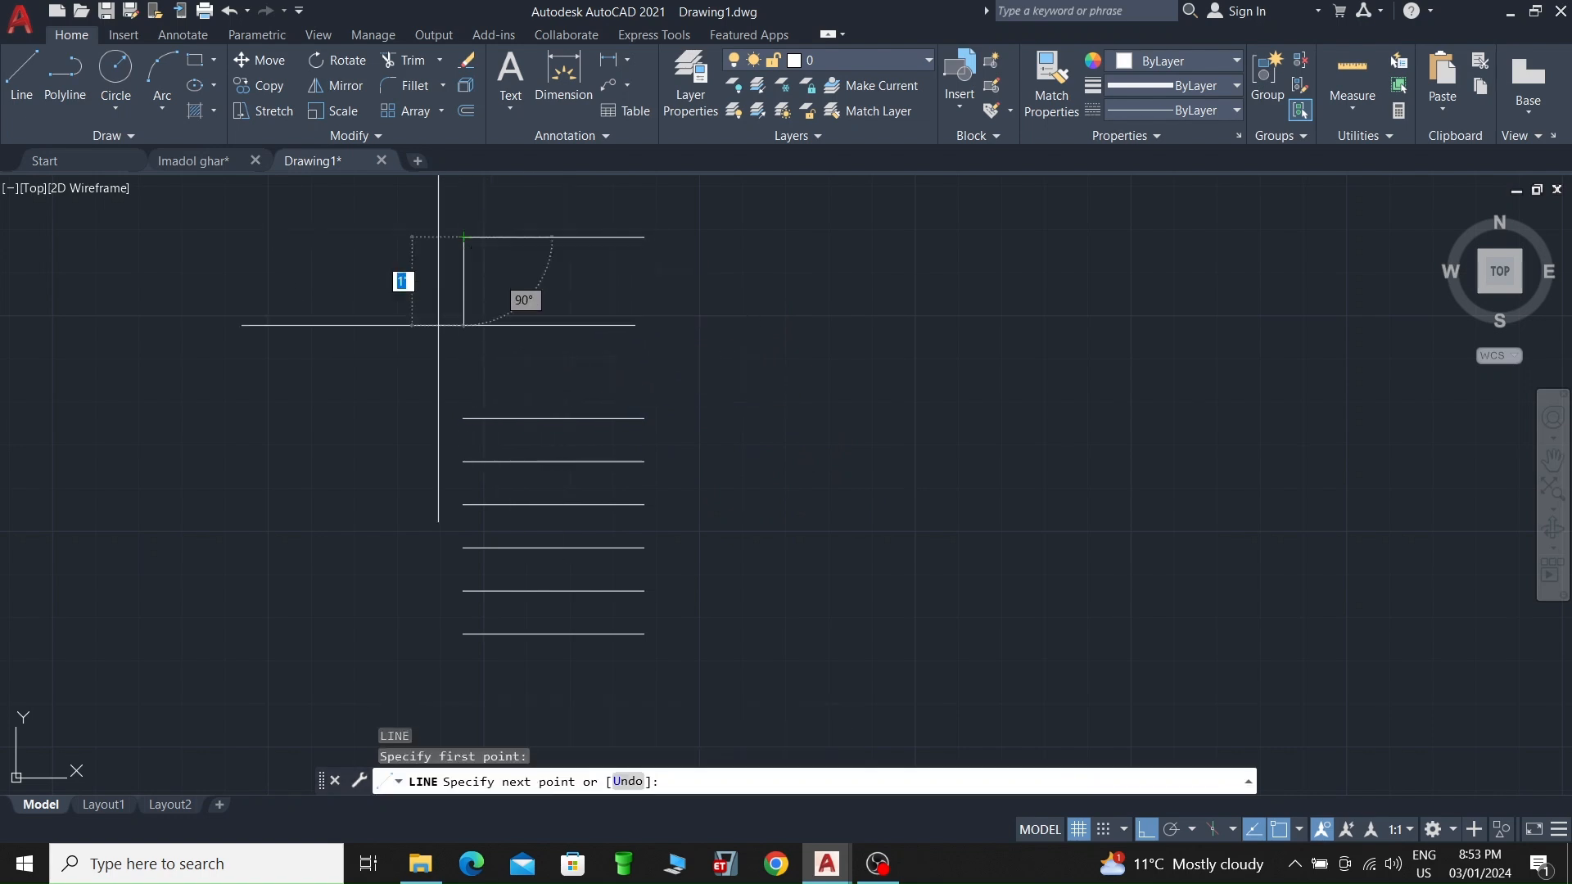
{"action": "left_click", "coordinate": [463, 634]}
{"action": "key", "text": "Escape"}
{"action": "key", "text": "Return"}
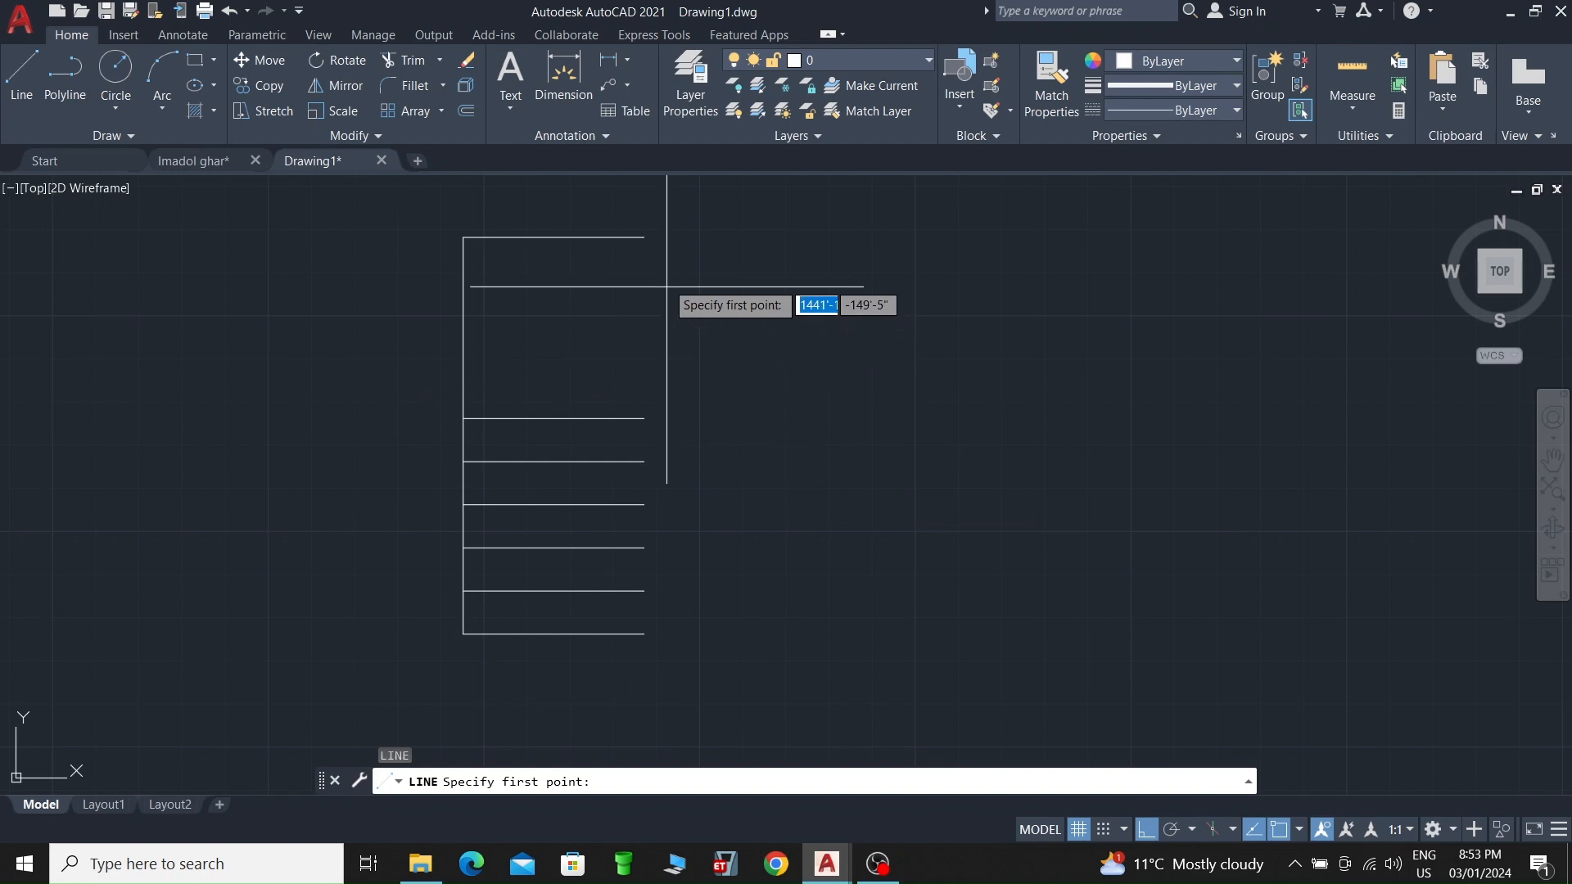
{"action": "left_click", "coordinate": [644, 237]}
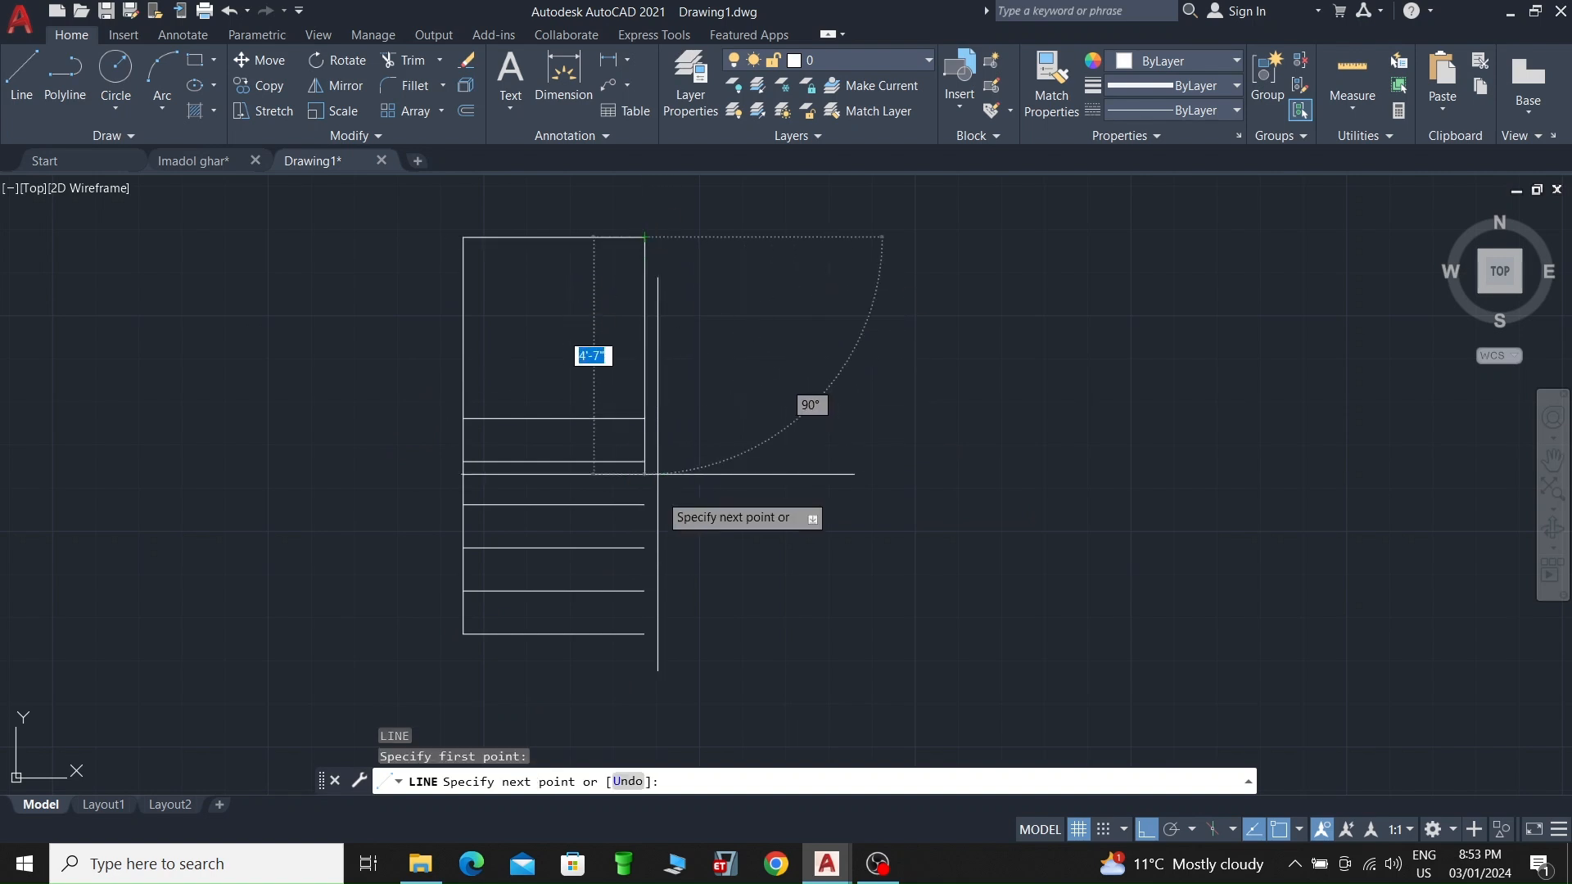
{"action": "left_click", "coordinate": [642, 634]}
{"action": "key", "text": "Escape"}
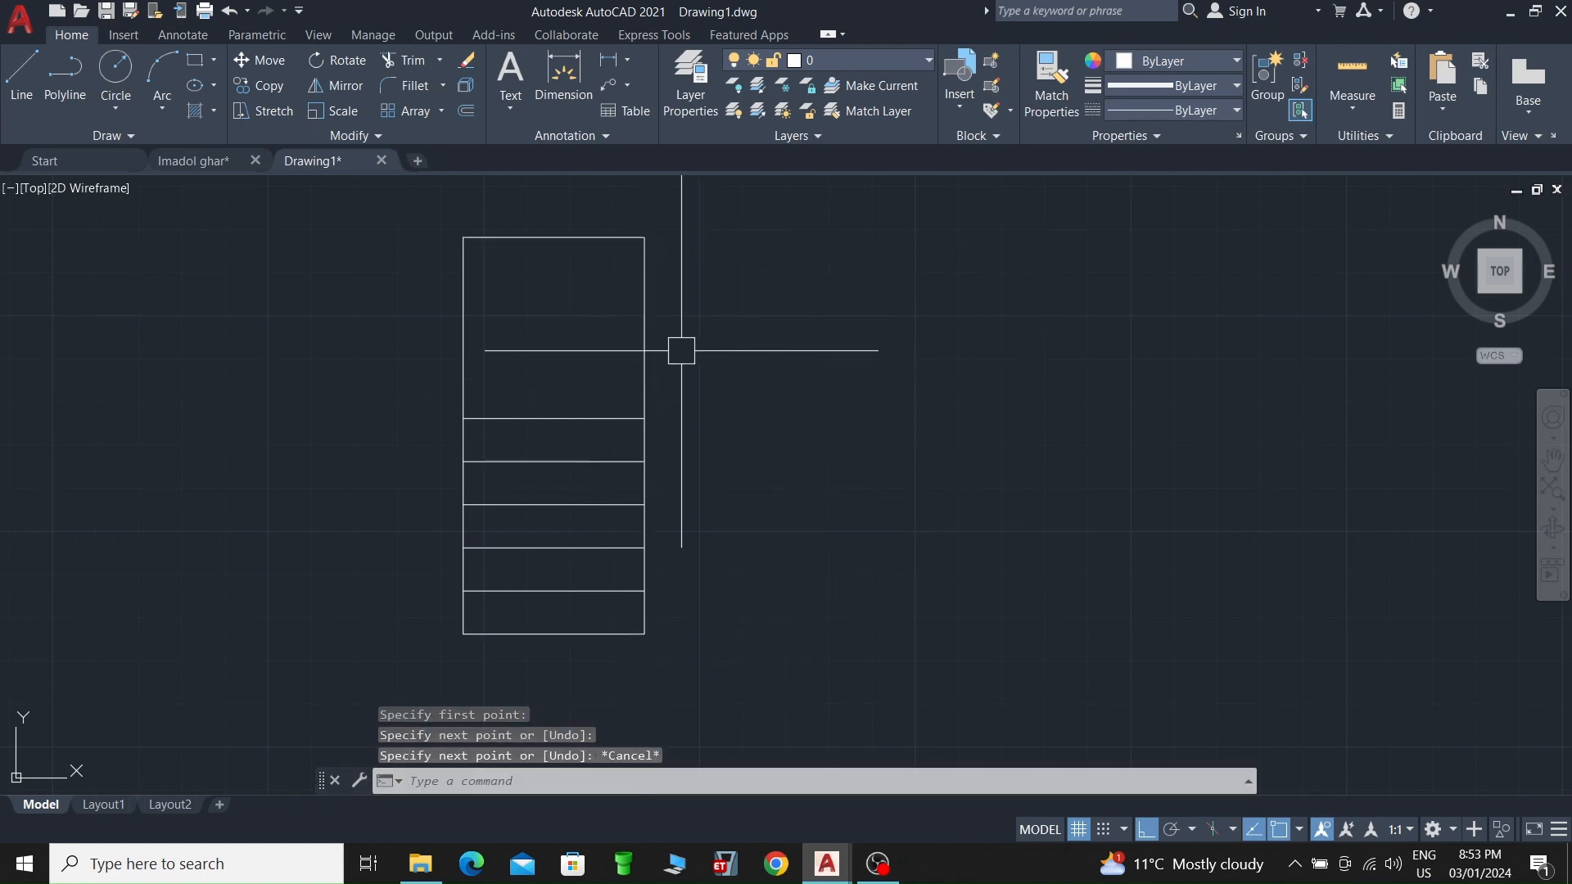
Step: Offset the flight's right-hand vertical side line outward three times in succession at 10" spacing to form the middle flight's treads
{"action": "type", "text": "o"}
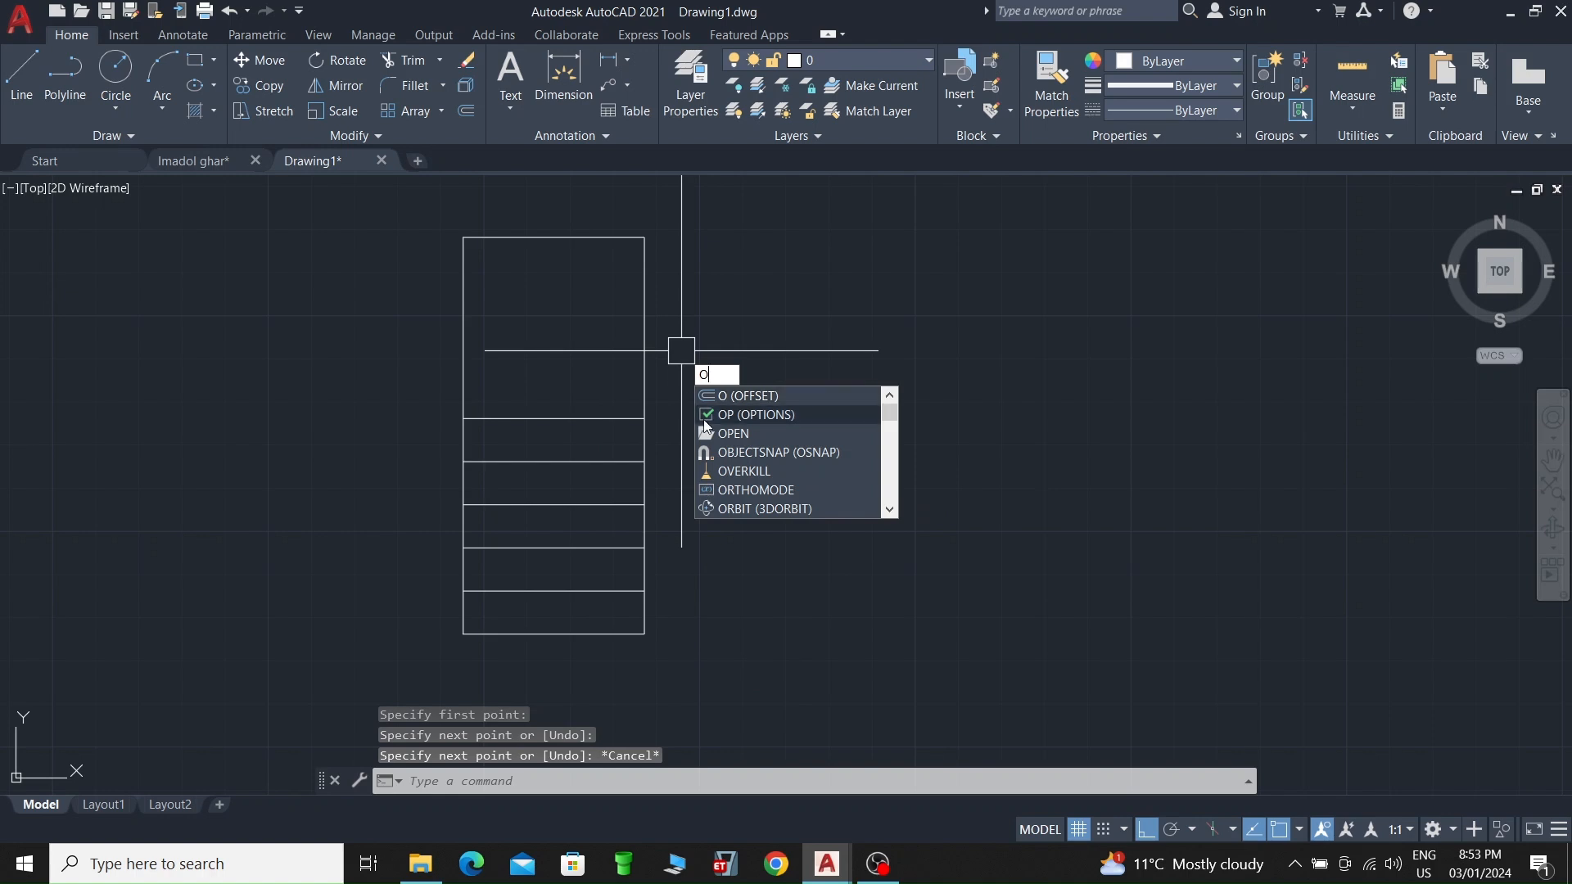
{"action": "key", "text": "Return"}
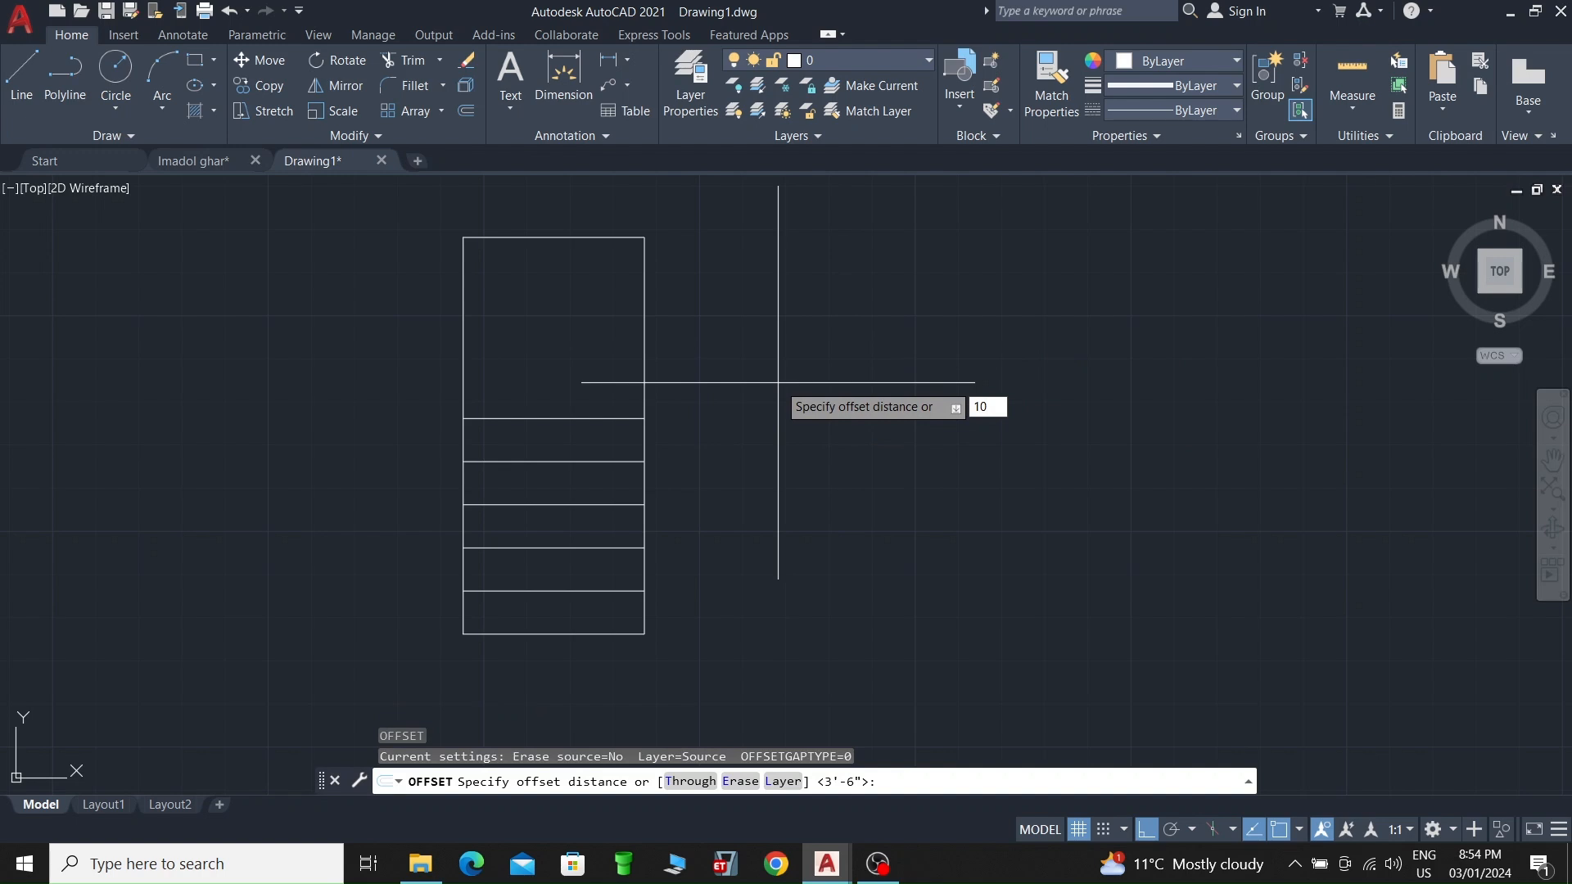
{"action": "key", "text": "Return"}
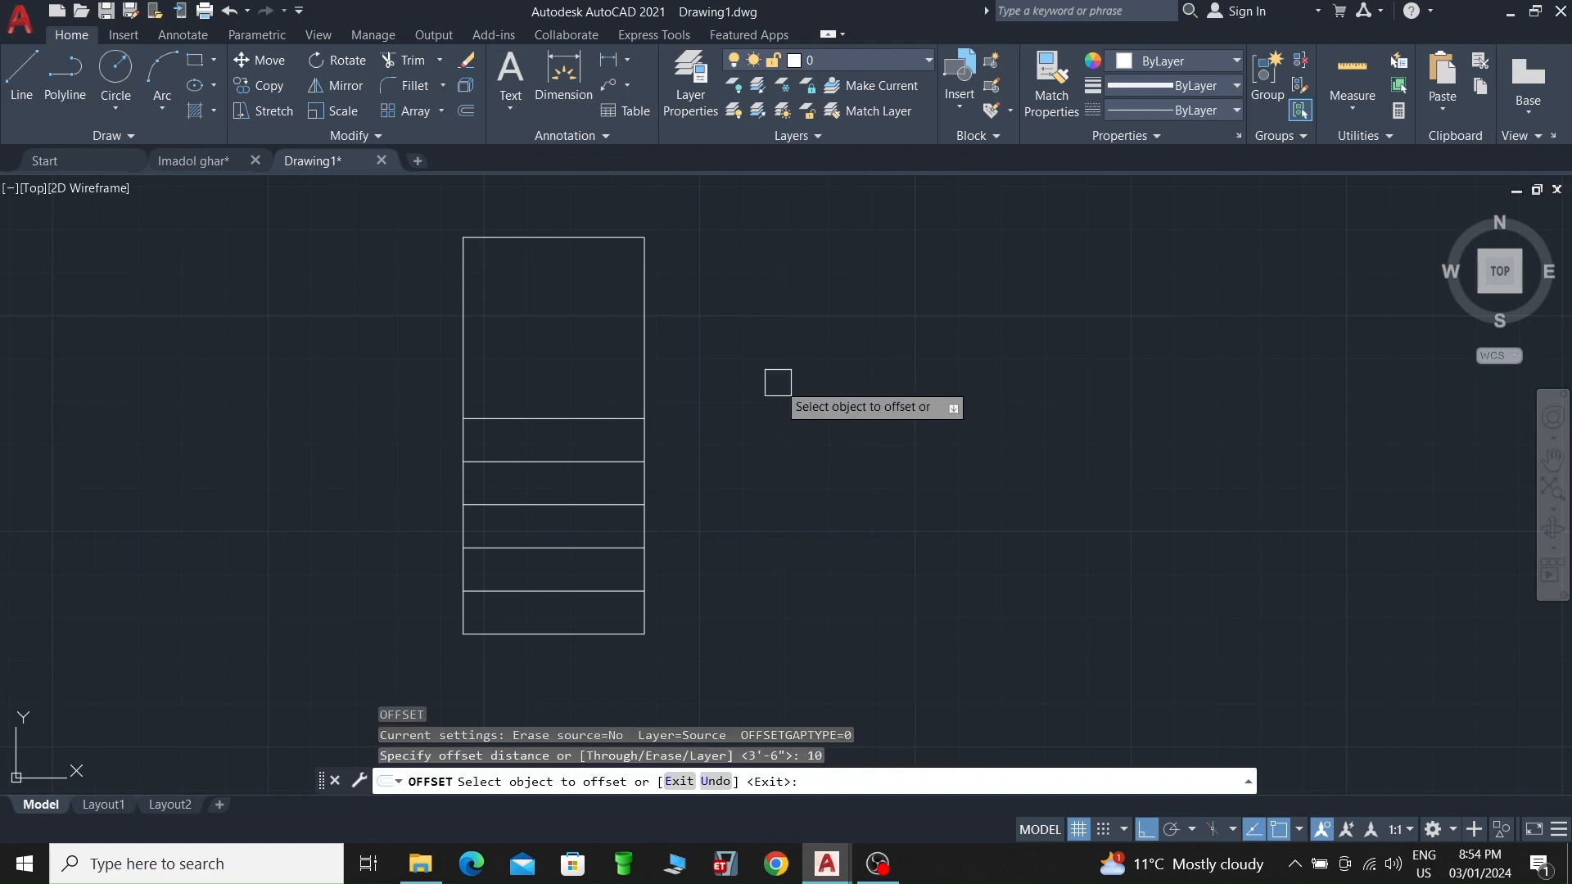
{"action": "left_click", "coordinate": [643, 349]}
{"action": "left_click", "coordinate": [697, 328]}
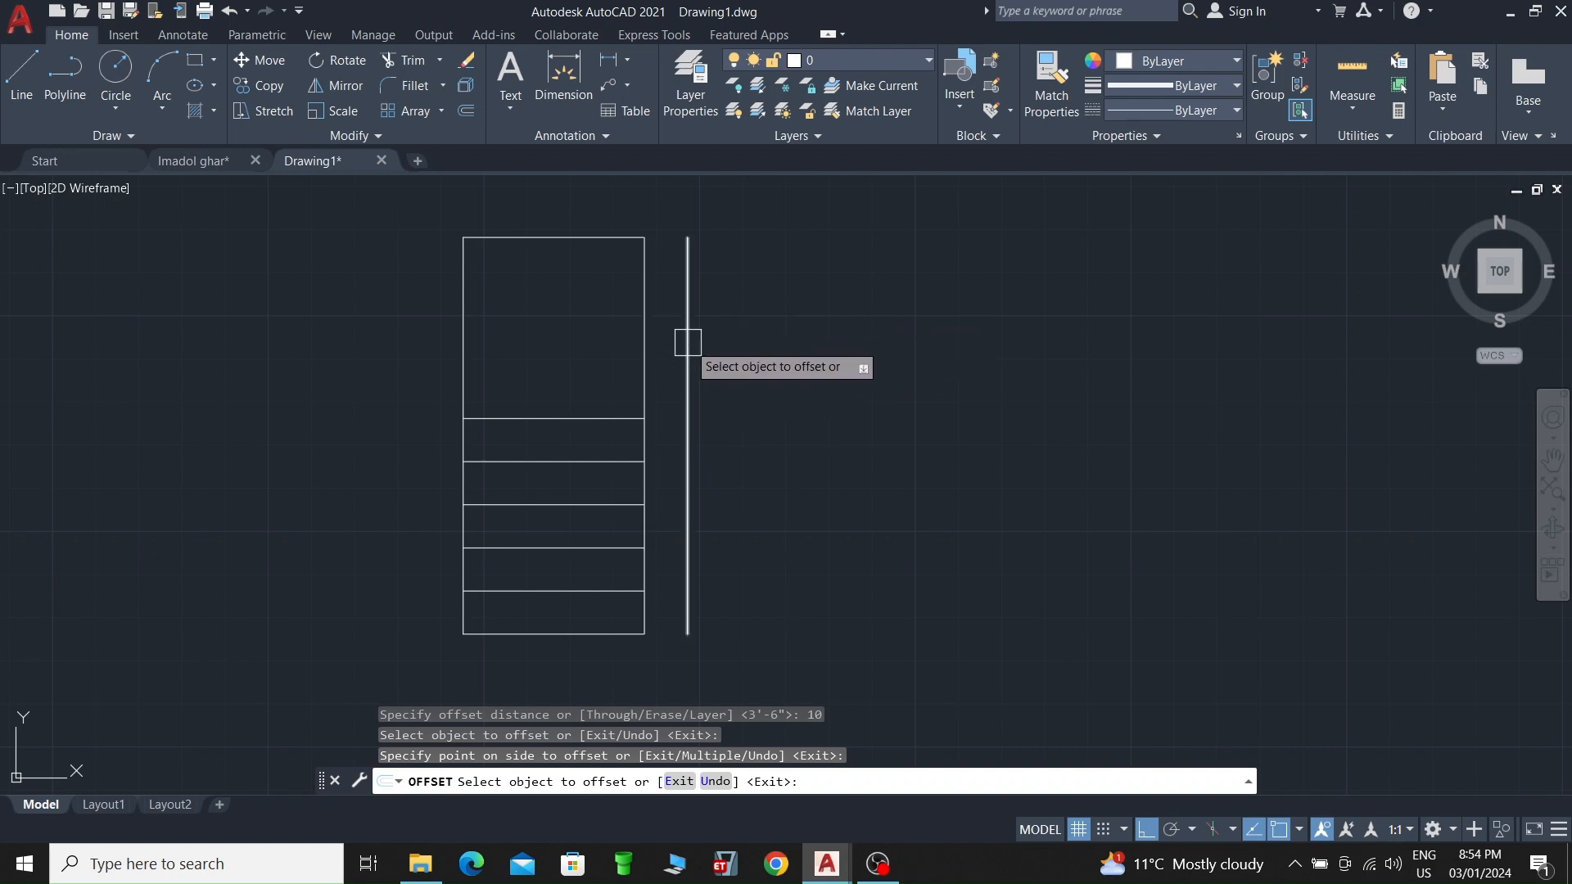
{"action": "left_click", "coordinate": [688, 342]}
{"action": "left_click", "coordinate": [732, 350]}
{"action": "left_click", "coordinate": [730, 340]}
{"action": "left_click", "coordinate": [844, 327]}
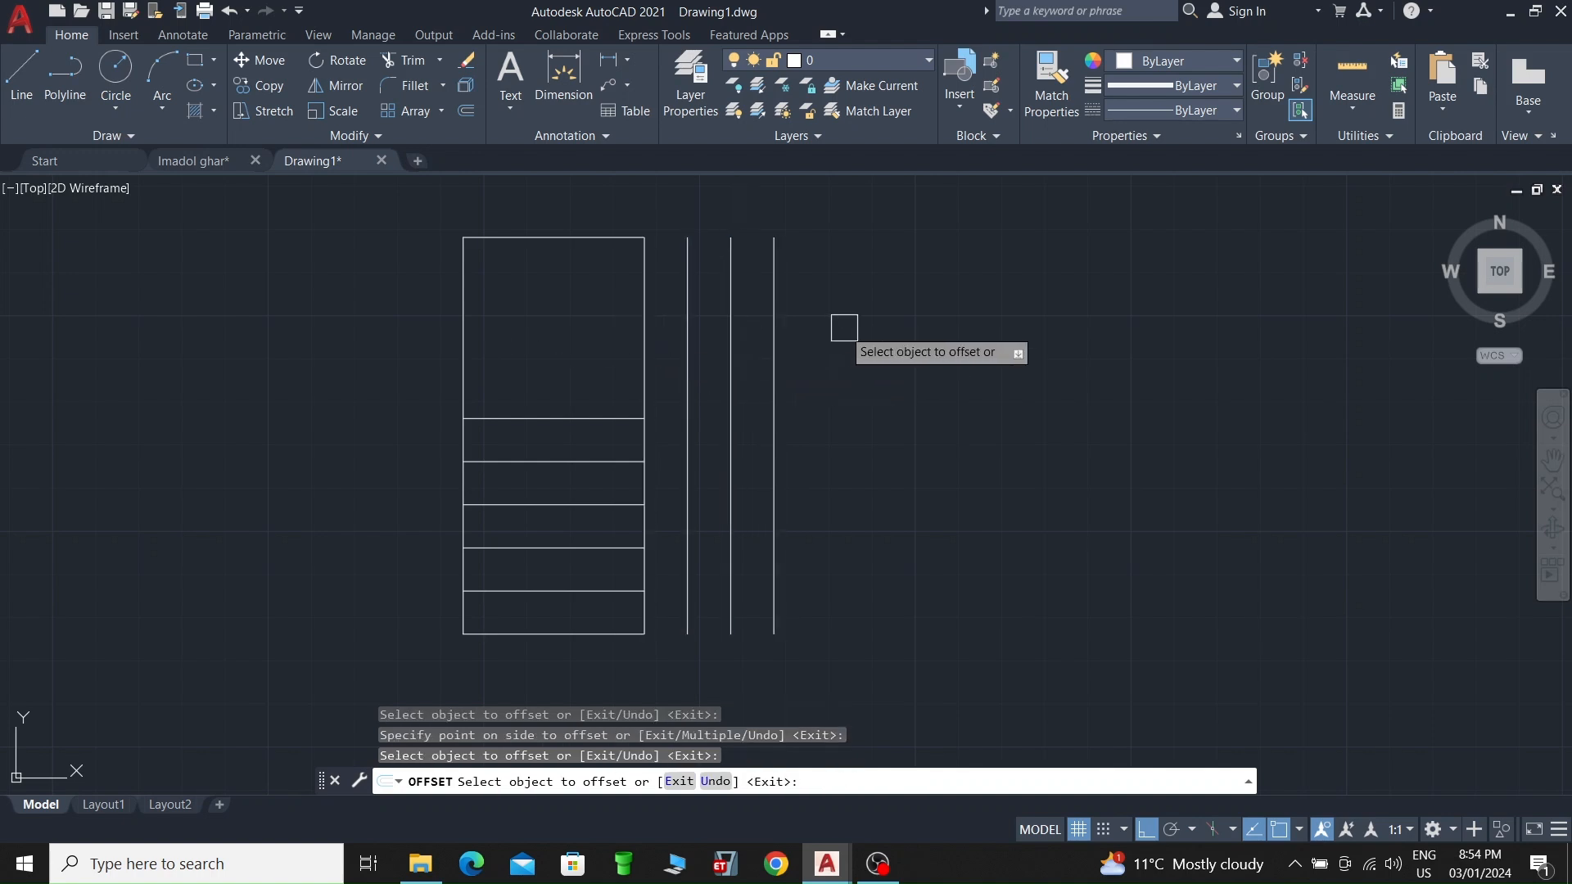
Step: Offset the outermost tread line 3'6" to the right to form the far edge of the second landing
{"action": "left_click", "coordinate": [784, 350]}
{"action": "type", "text": "3'6"}
{"action": "key", "text": "Return"}
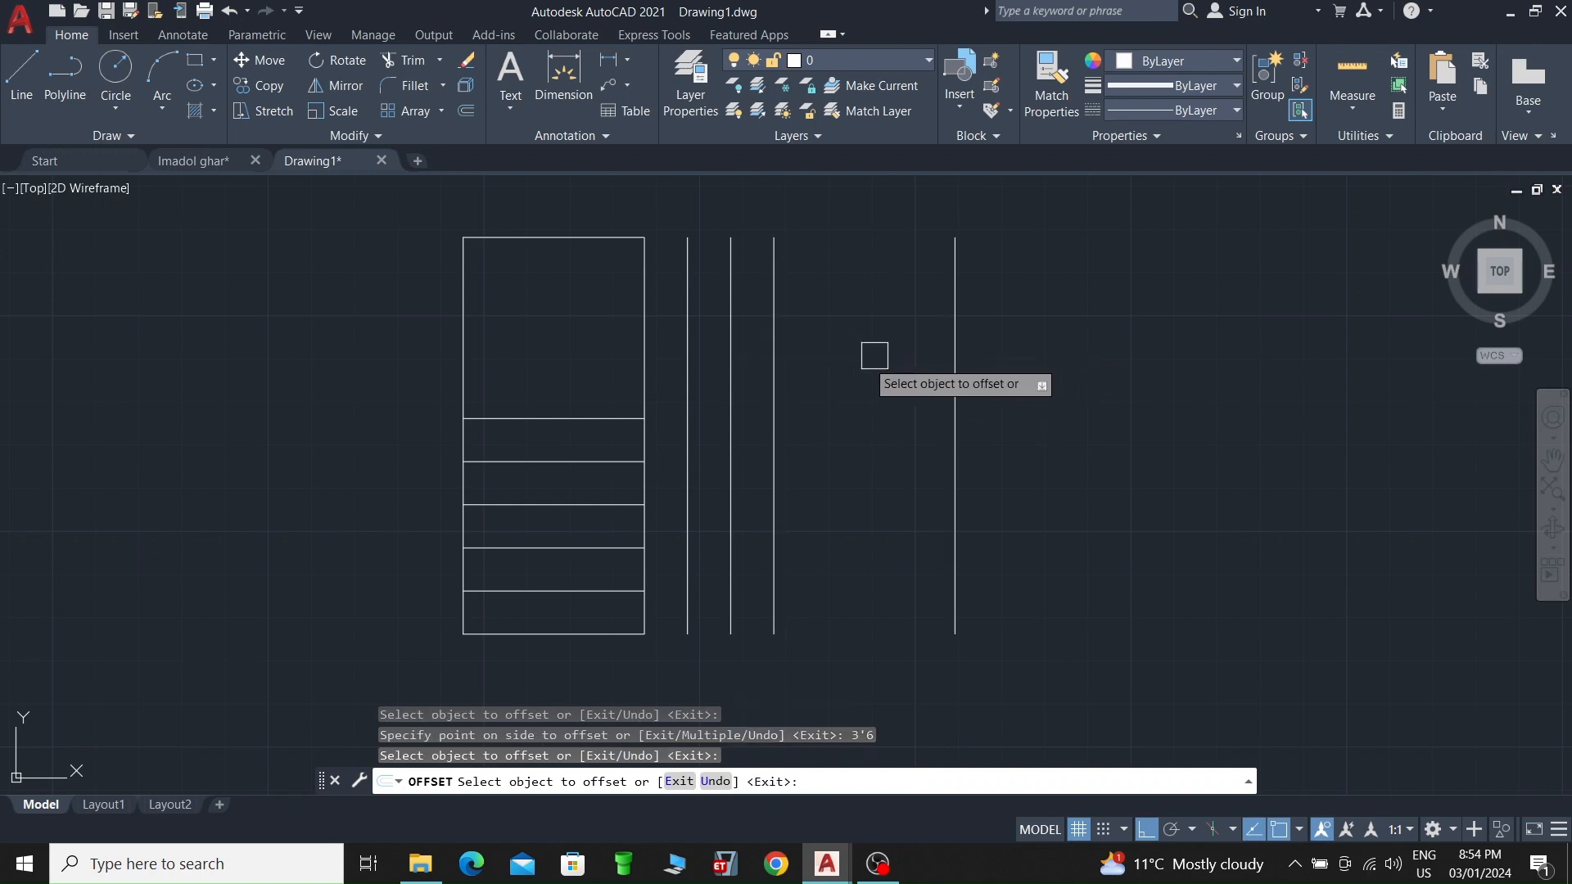
{"action": "key", "text": "Escape"}
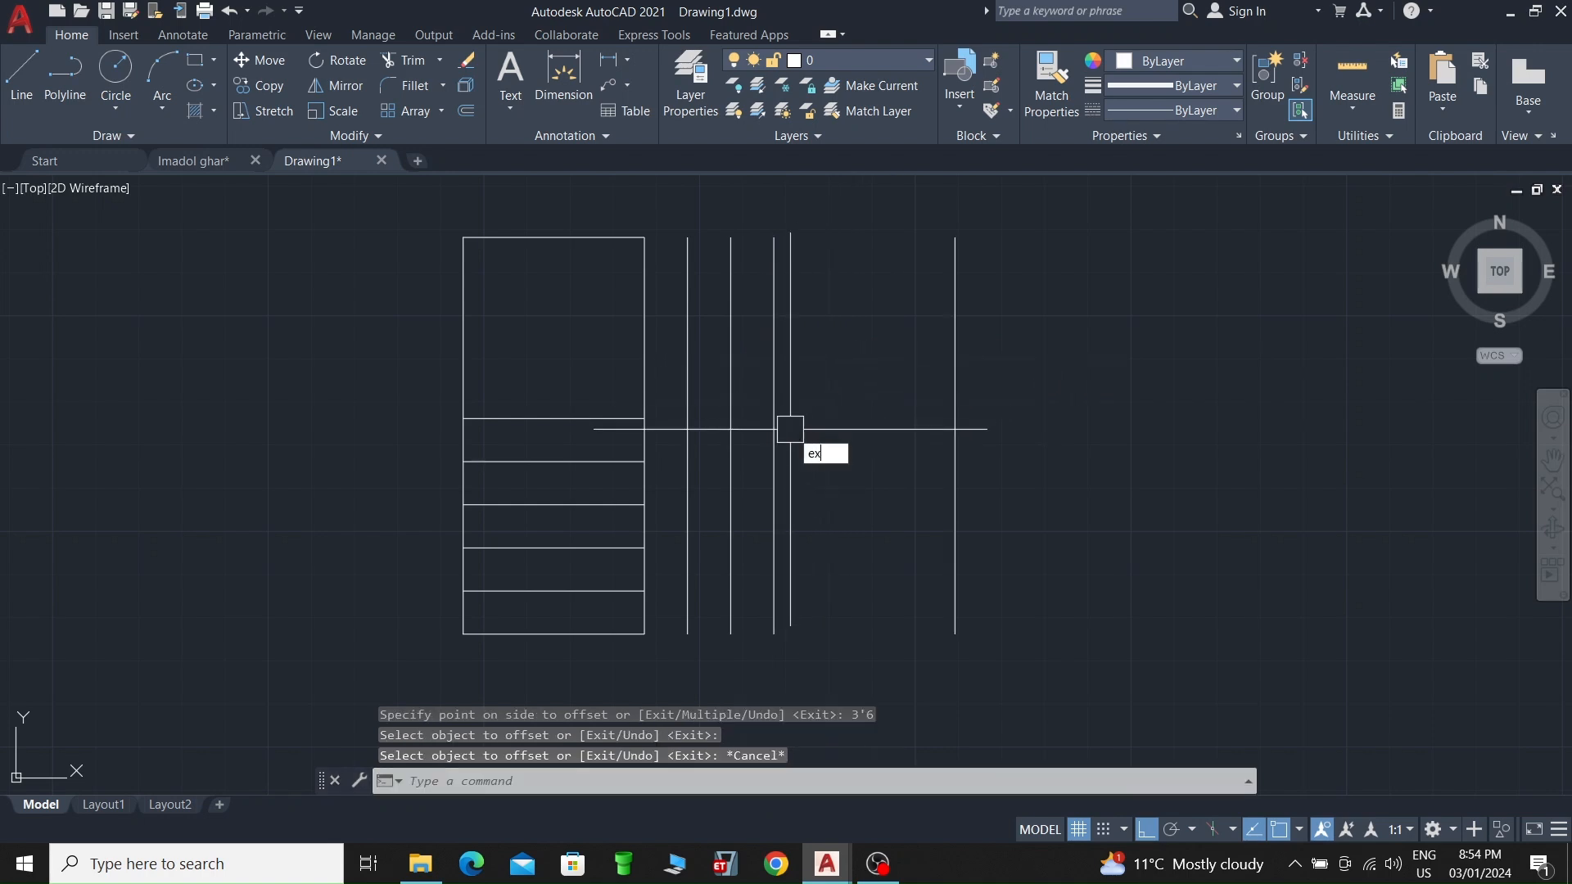
Step: Extend the first landing's upper and lower edges across the new vertical lines to the far right-hand line
{"action": "key", "text": "Return"}
{"action": "left_click", "coordinate": [691, 239]}
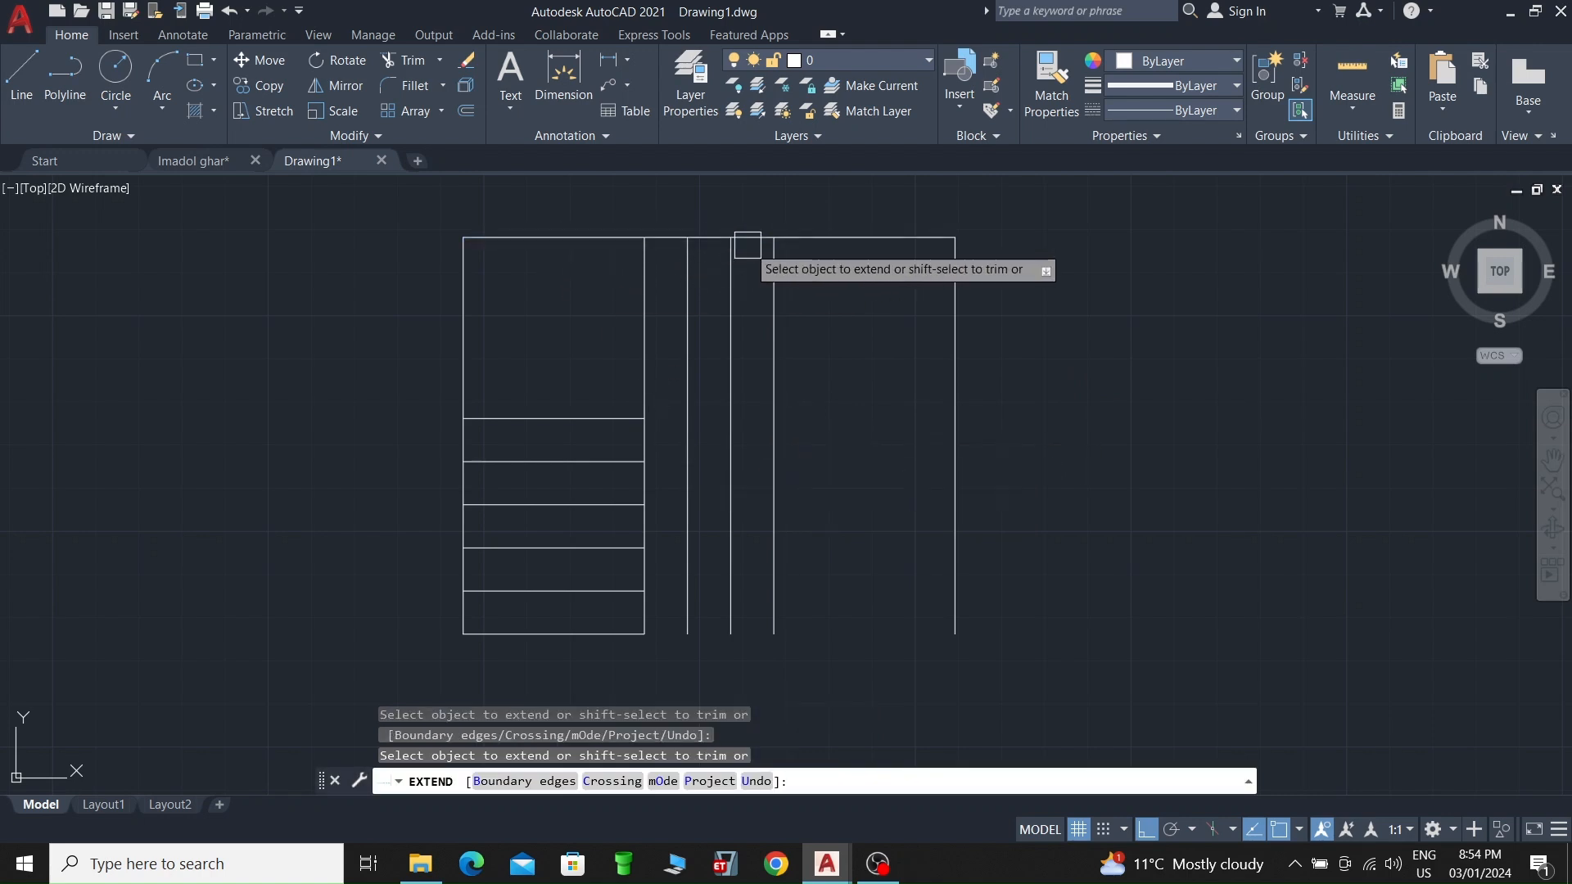
{"action": "left_click", "coordinate": [671, 411]}
{"action": "left_click", "coordinate": [712, 416]}
{"action": "left_click", "coordinate": [758, 417]}
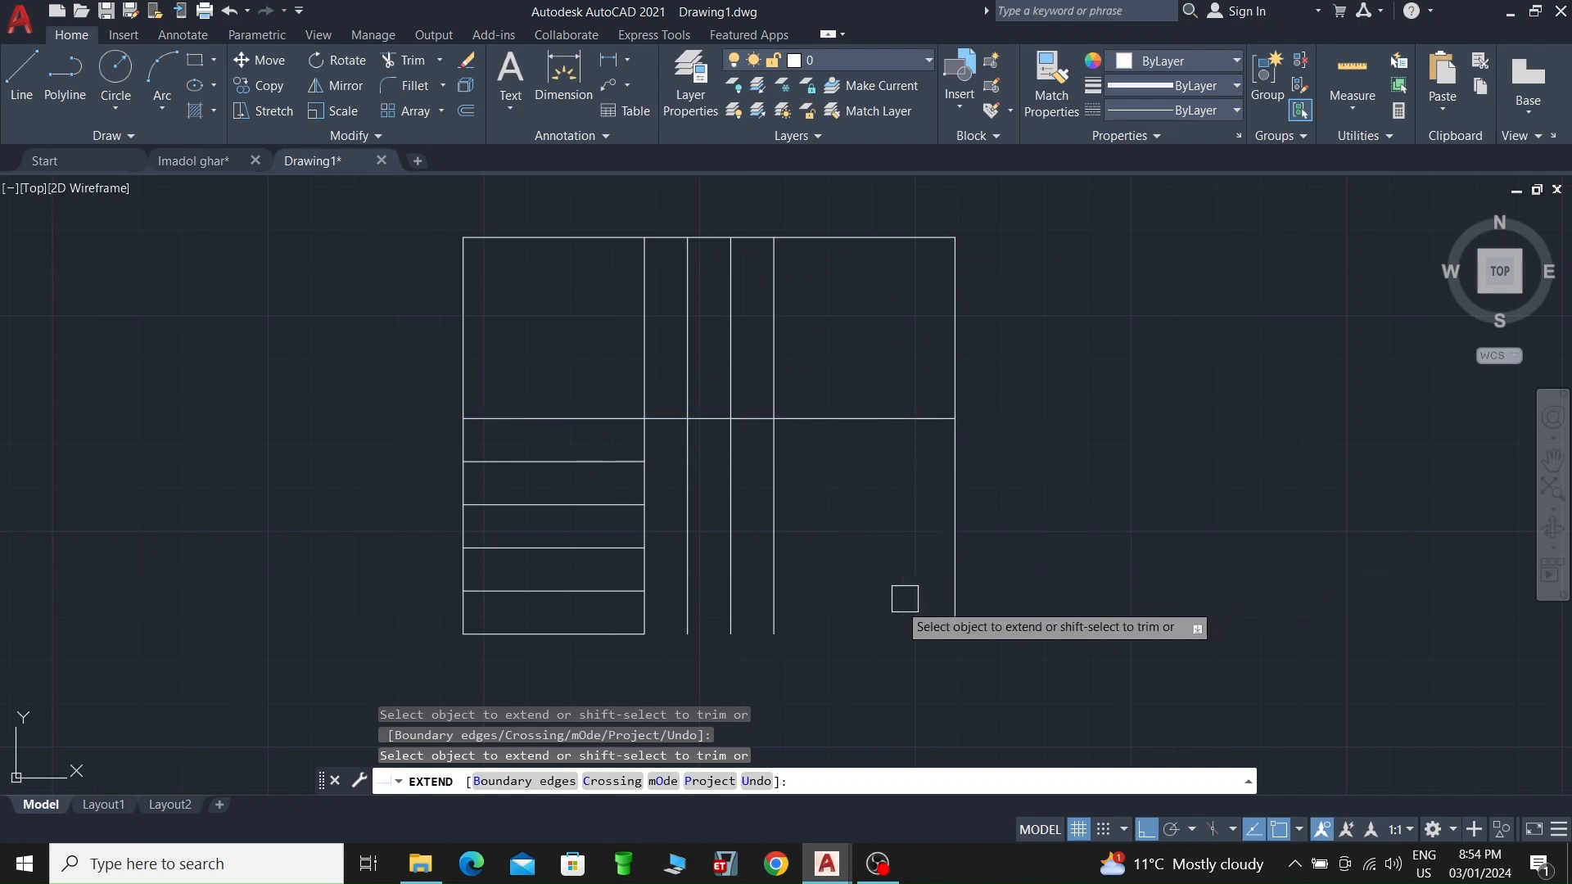
{"action": "key", "text": "Escape"}
Step: Trim the two inner vertical tread lines below the landing's lower edge
{"action": "key", "text": "Return"}
{"action": "left_click", "coordinate": [770, 603]}
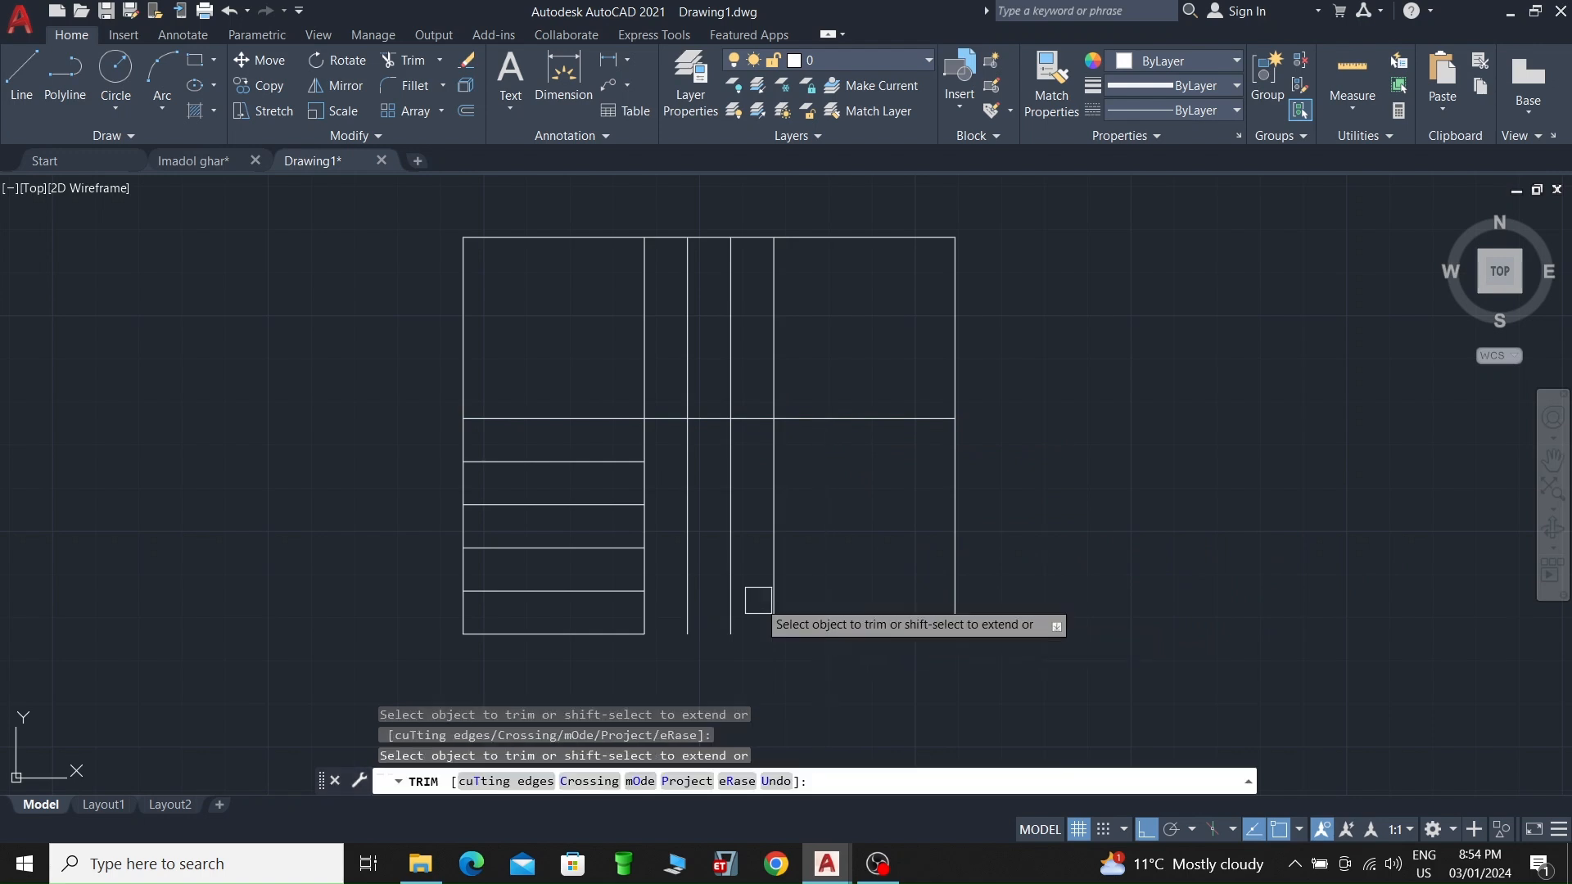
{"action": "left_click", "coordinate": [734, 597]}
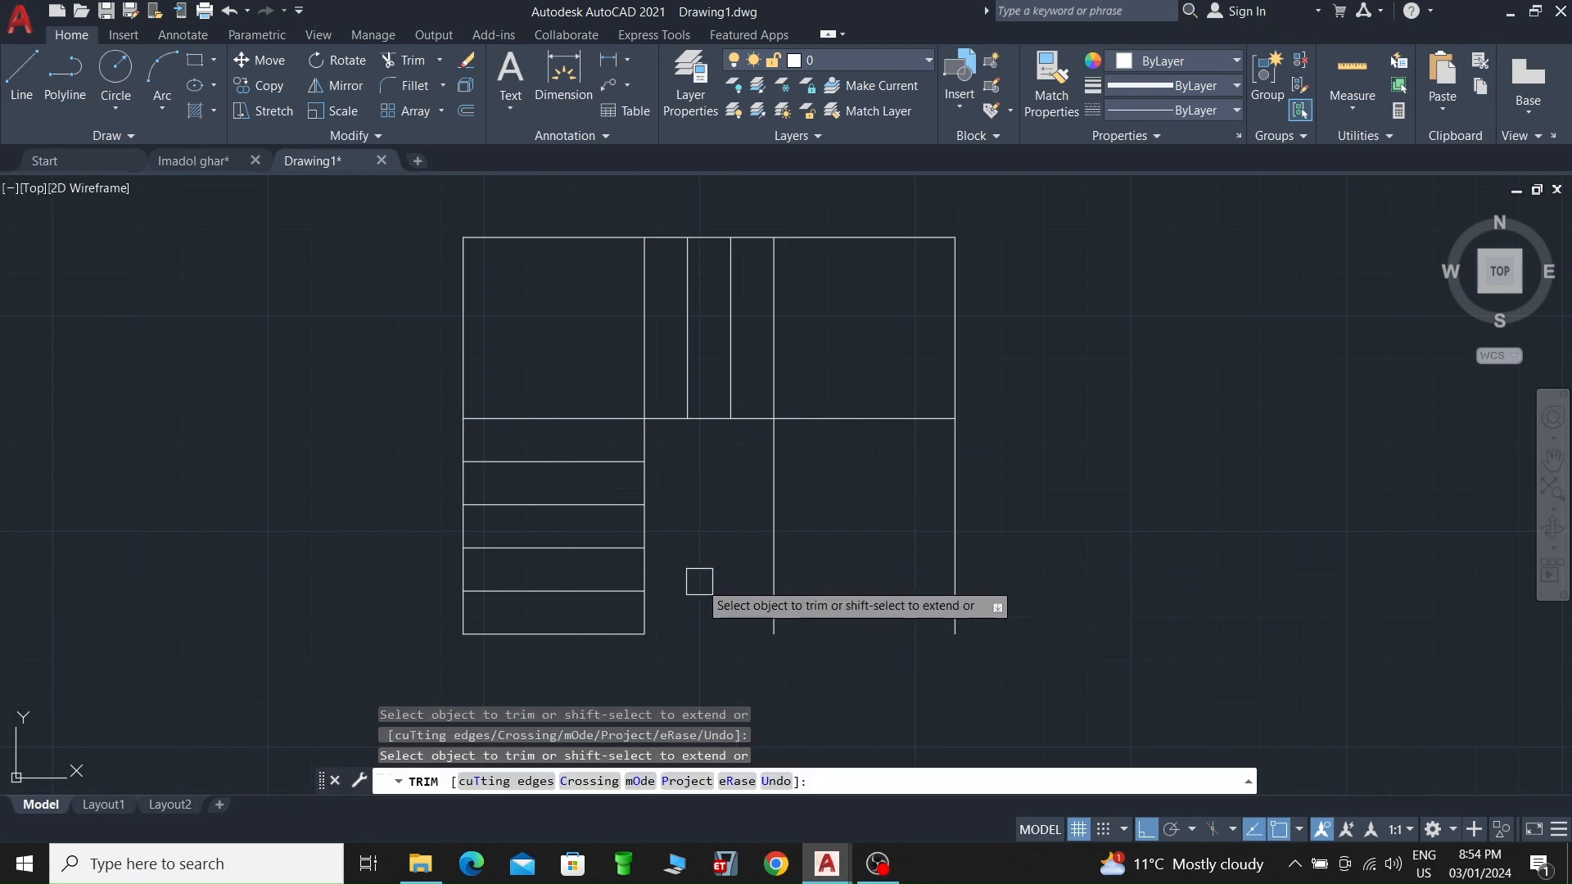
{"action": "key", "text": "Escape"}
Step: Offset the landings' lower edge downward five times in succession at 10" spacing to form the right-hand flight's treads
{"action": "scroll", "coordinate": [851, 634], "scroll_direction": "down", "scroll_amount": 2}
{"action": "scroll", "coordinate": [849, 602], "scroll_direction": "up", "scroll_amount": 2}
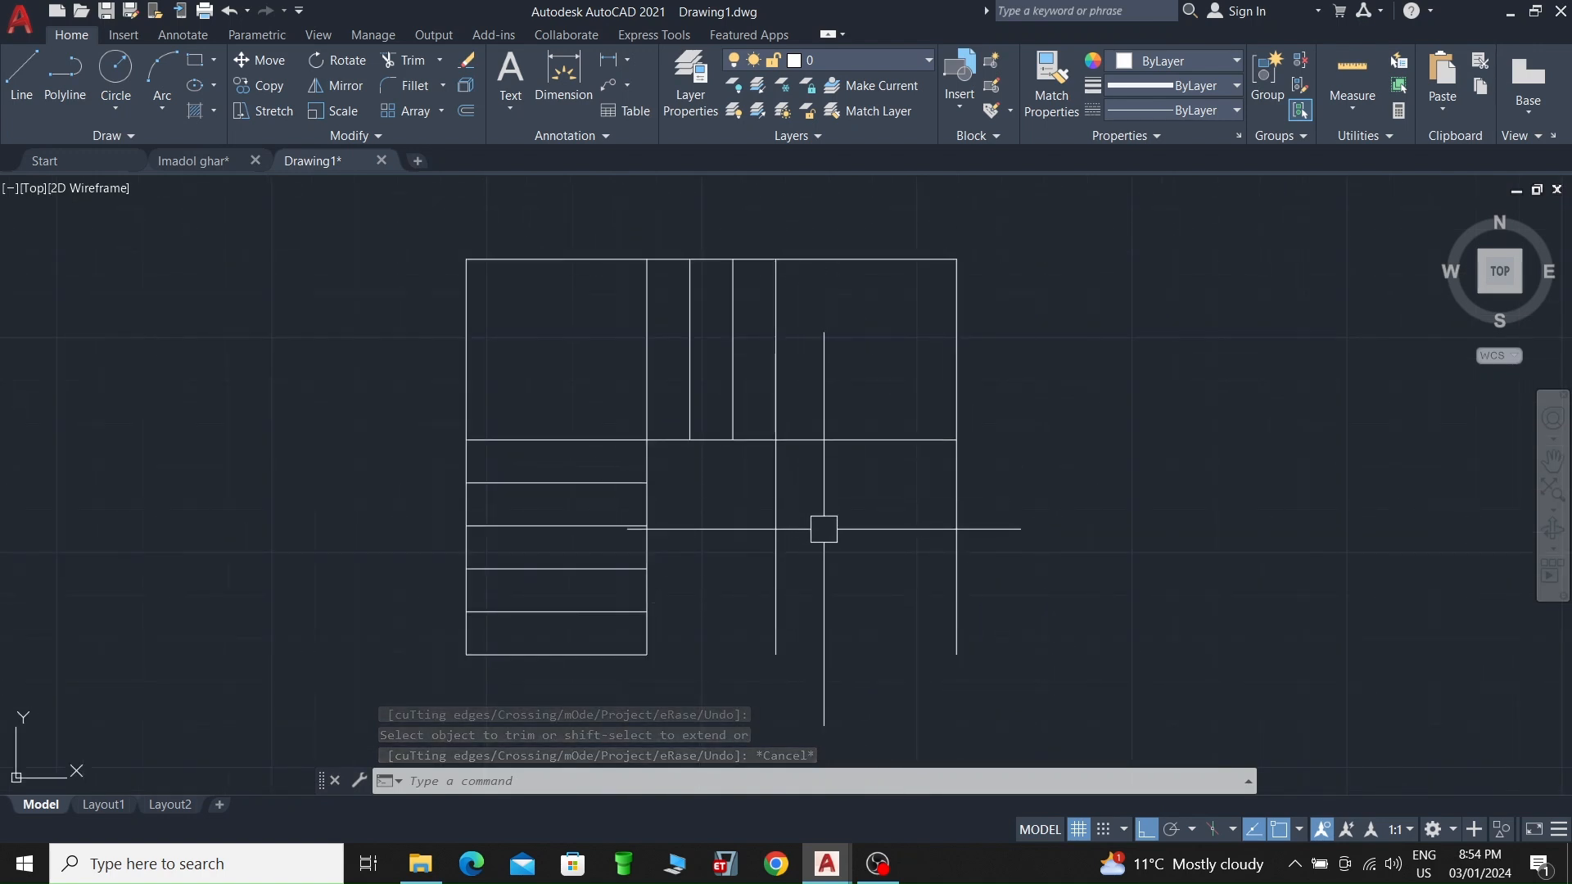
{"action": "type", "text": "o"}
{"action": "key", "text": "Return"}
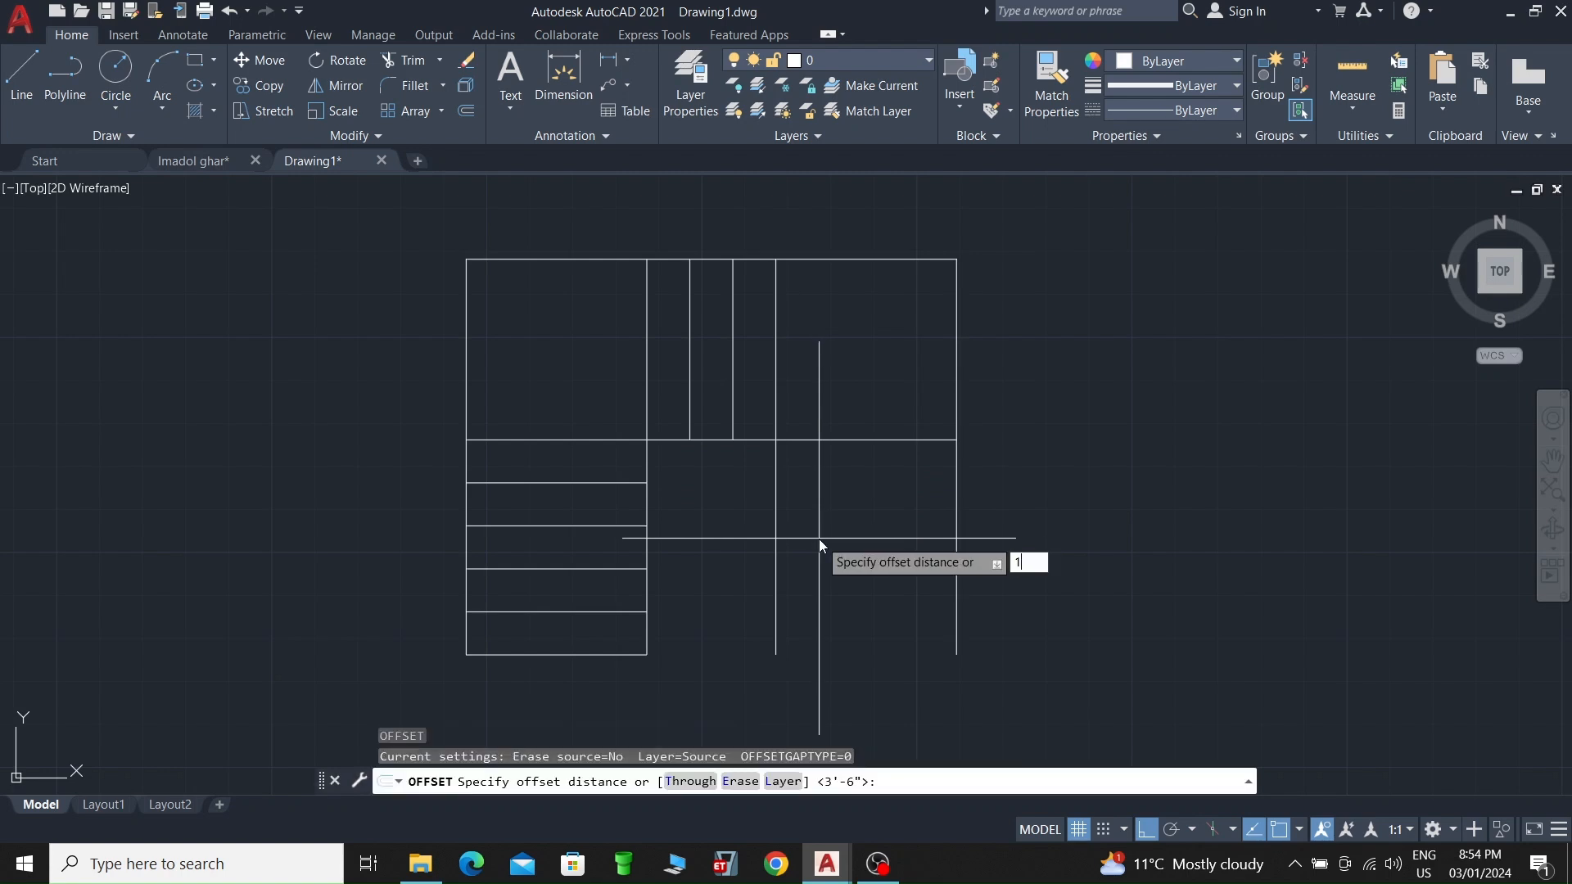
{"action": "key", "text": "Return"}
{"action": "left_click", "coordinate": [843, 440]}
{"action": "left_click", "coordinate": [844, 473]}
{"action": "left_click", "coordinate": [844, 473]}
{"action": "left_click", "coordinate": [810, 606]}
{"action": "left_click", "coordinate": [853, 515]}
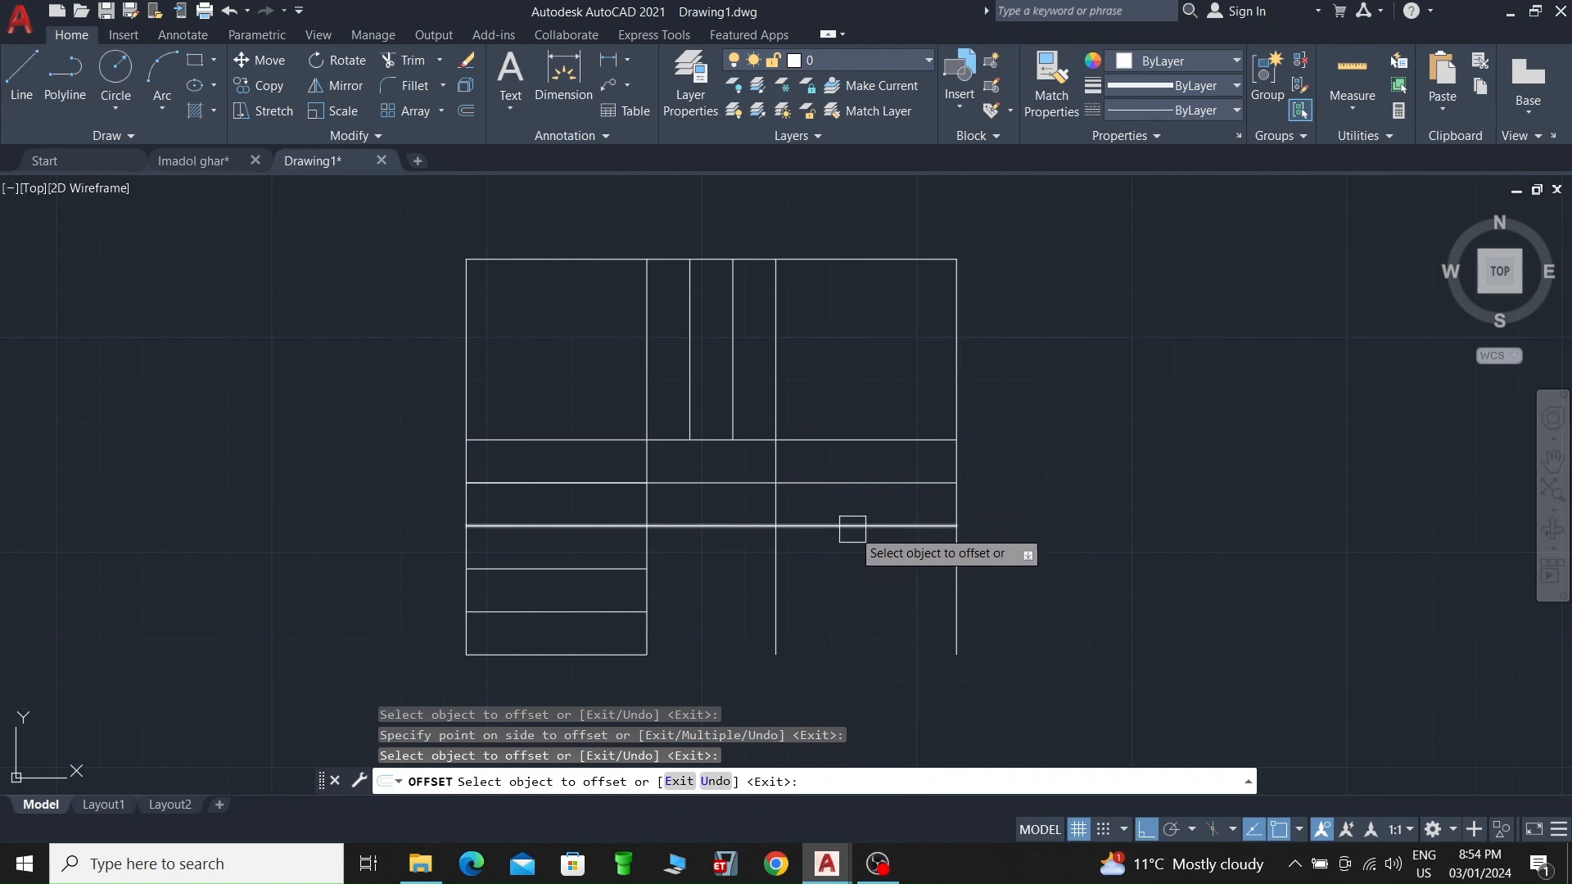
{"action": "left_click", "coordinate": [836, 630]}
{"action": "left_click", "coordinate": [847, 568]}
{"action": "left_click", "coordinate": [843, 591]}
{"action": "left_click", "coordinate": [833, 612]}
{"action": "left_click", "coordinate": [848, 634]}
{"action": "key", "text": "Escape"}
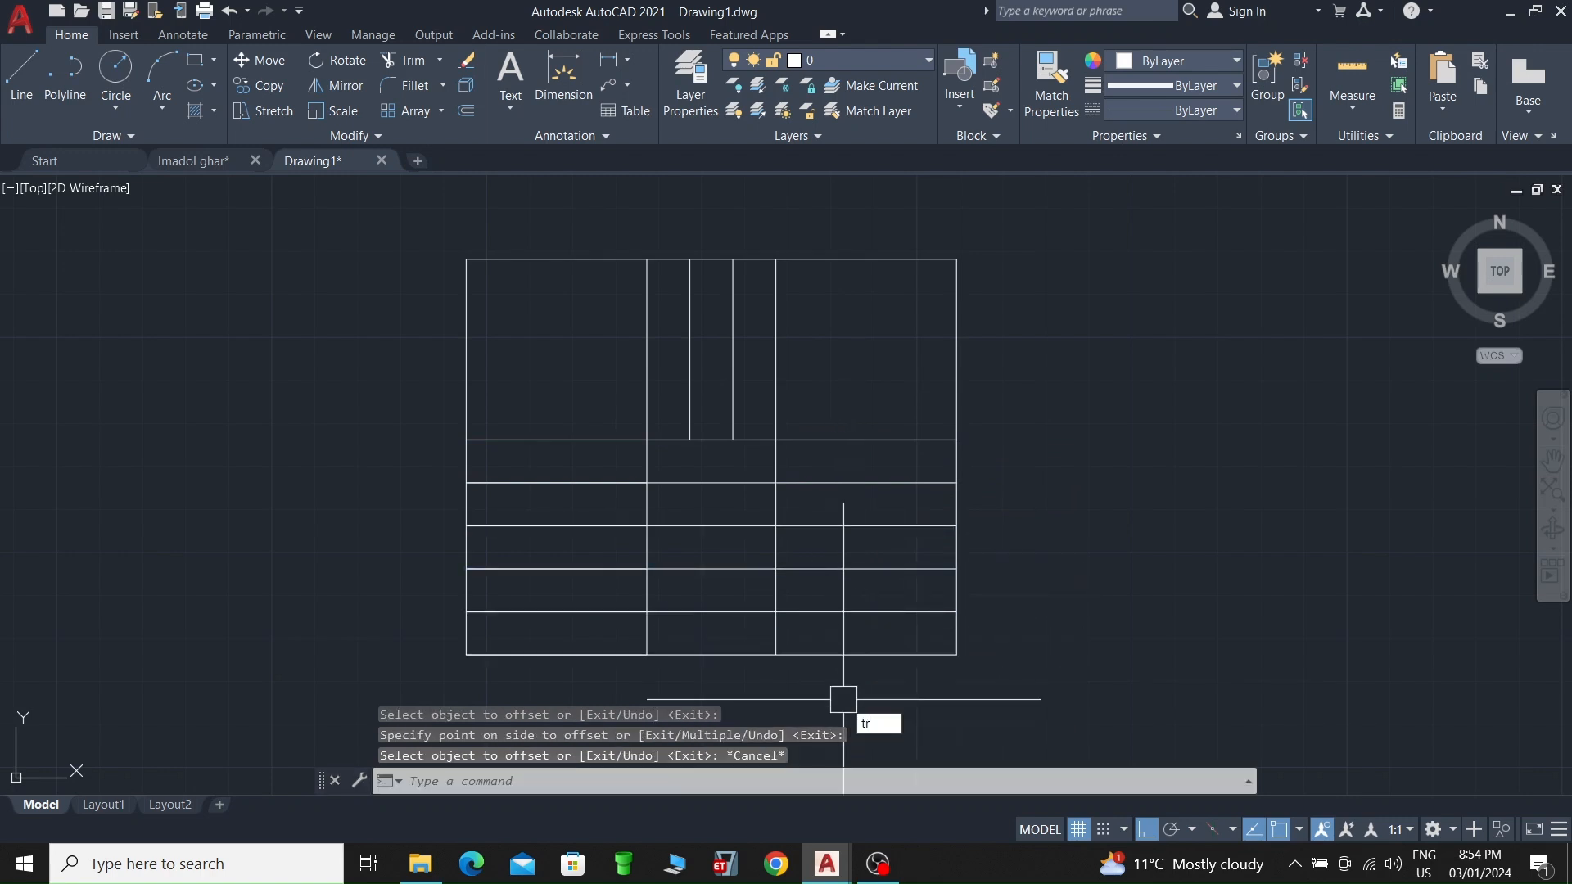
Step: Trim the new tread lines out of the open well between the left and right flights
{"action": "type", "text": "tr"}
{"action": "key", "text": "Return"}
{"action": "left_click_drag", "start_coordinate": [741, 701], "coordinate": [723, 474]}
{"action": "key", "text": "Escape"}
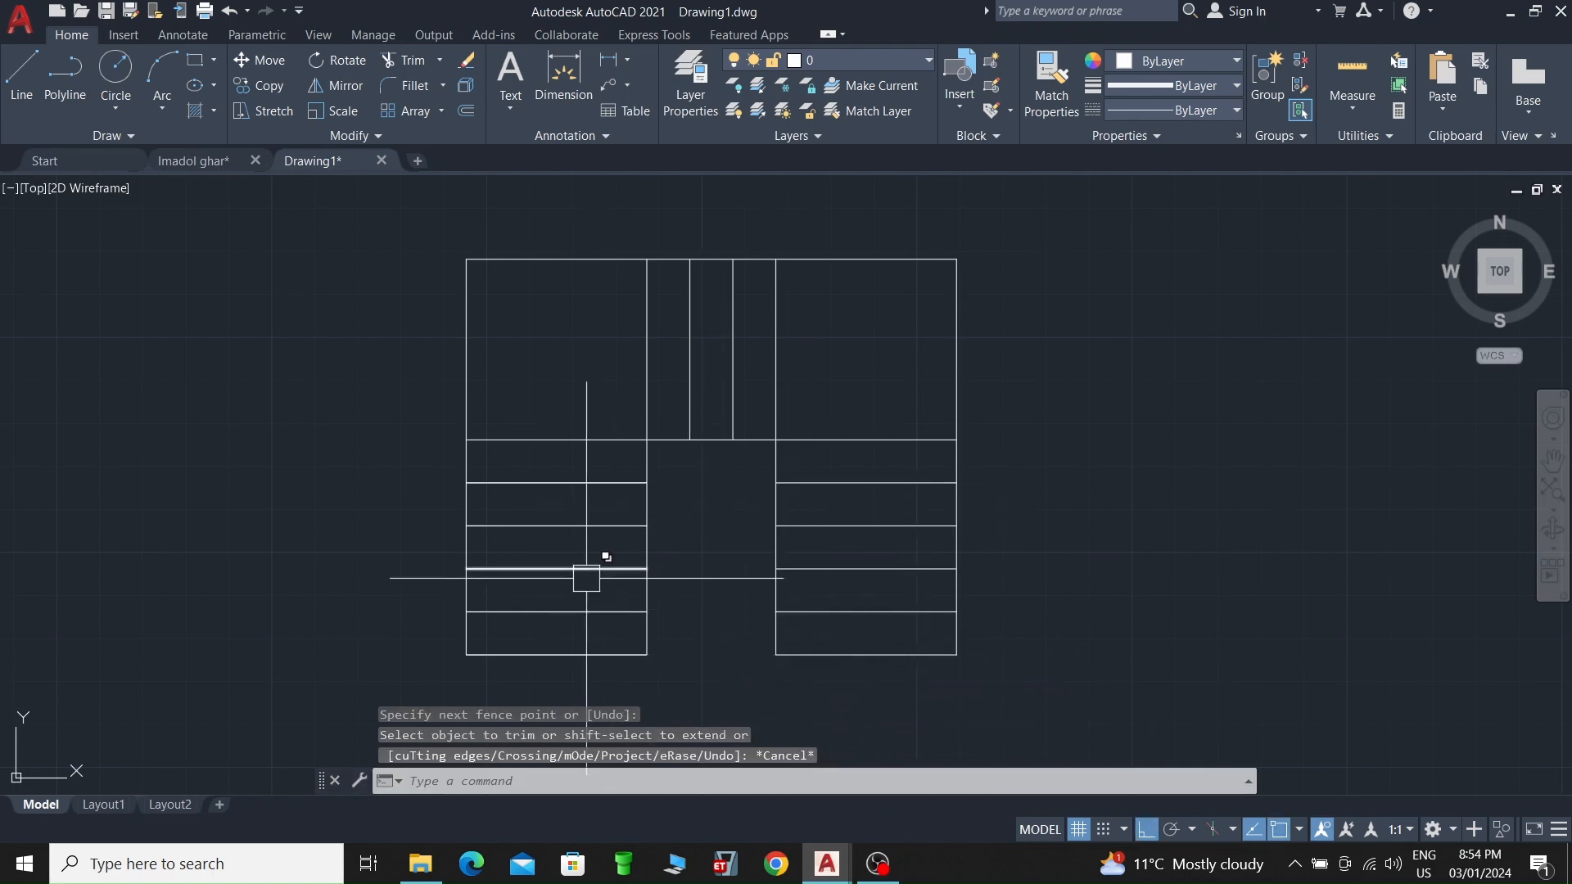
Step: Offset the staircase's right, left and upper outer edges outward by 9" to form the surrounding wall lines
{"action": "scroll", "coordinate": [575, 555], "scroll_direction": "down", "scroll_amount": 2}
{"action": "scroll", "coordinate": [576, 553], "scroll_direction": "up", "scroll_amount": 2}
{"action": "type", "text": "o"}
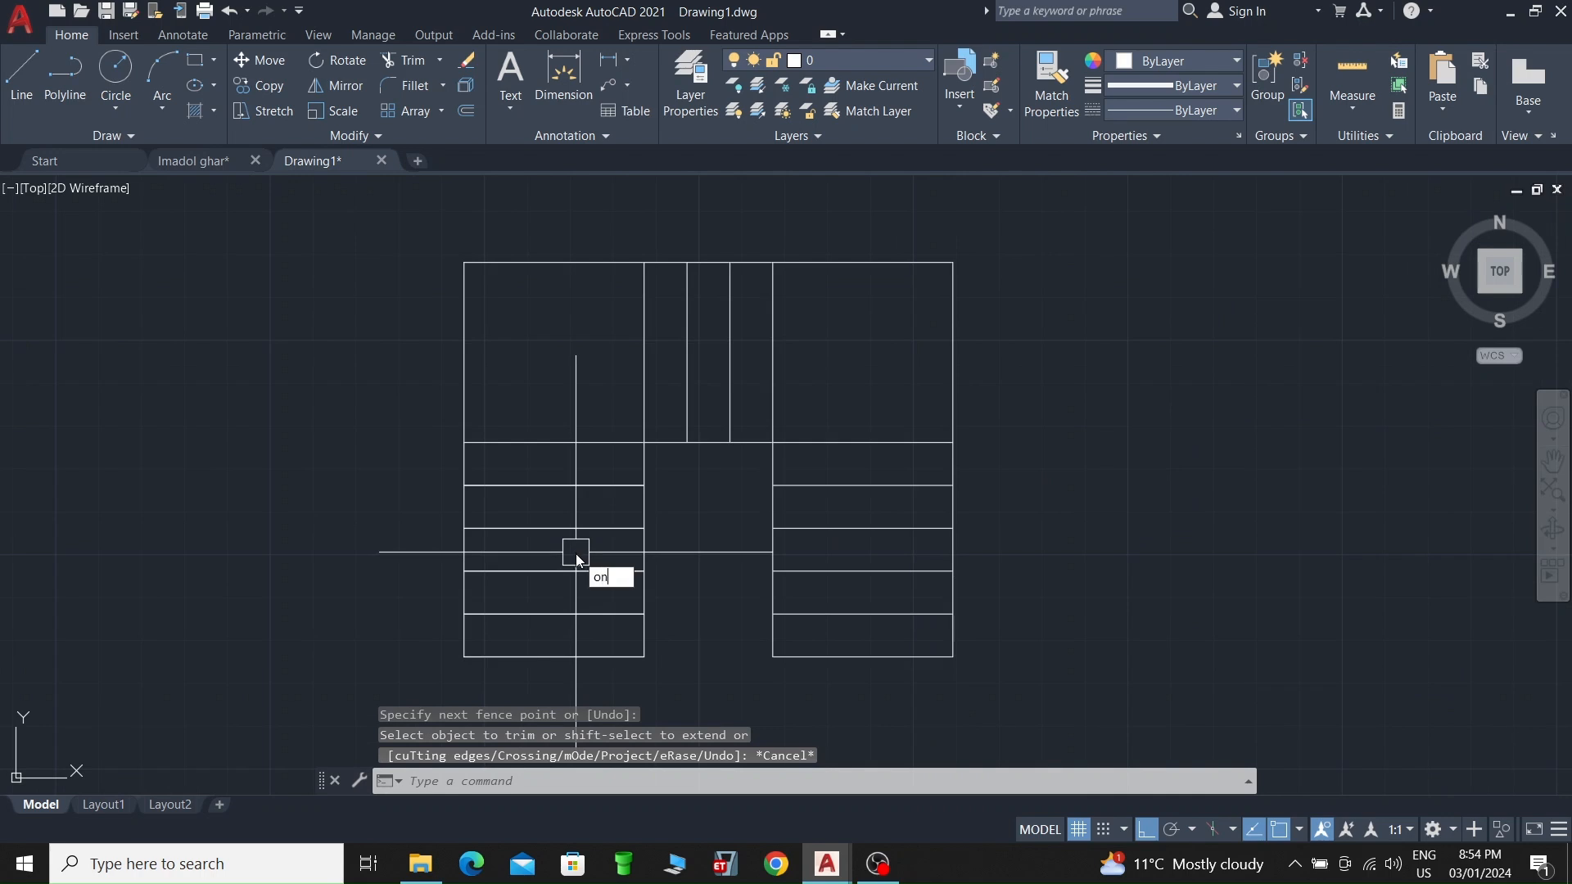
{"action": "type", "text": "n"}
{"action": "key", "text": "BackSpace"}
{"action": "key", "text": "BackSpace"}
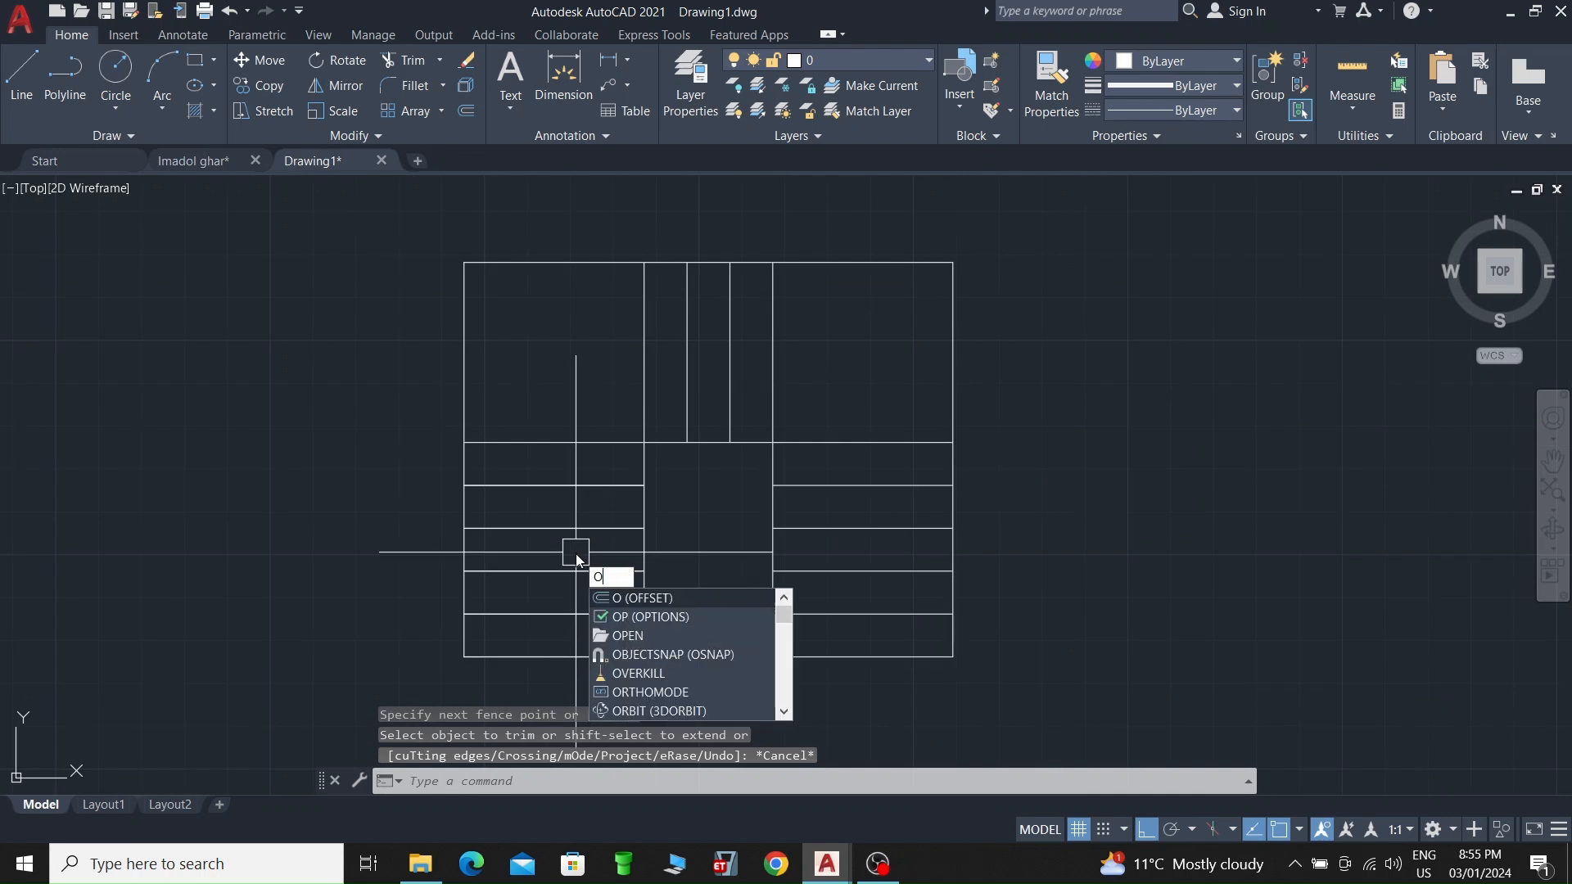
{"action": "key", "text": "Return"}
{"action": "type", "text": "9"}
{"action": "key", "text": "Return"}
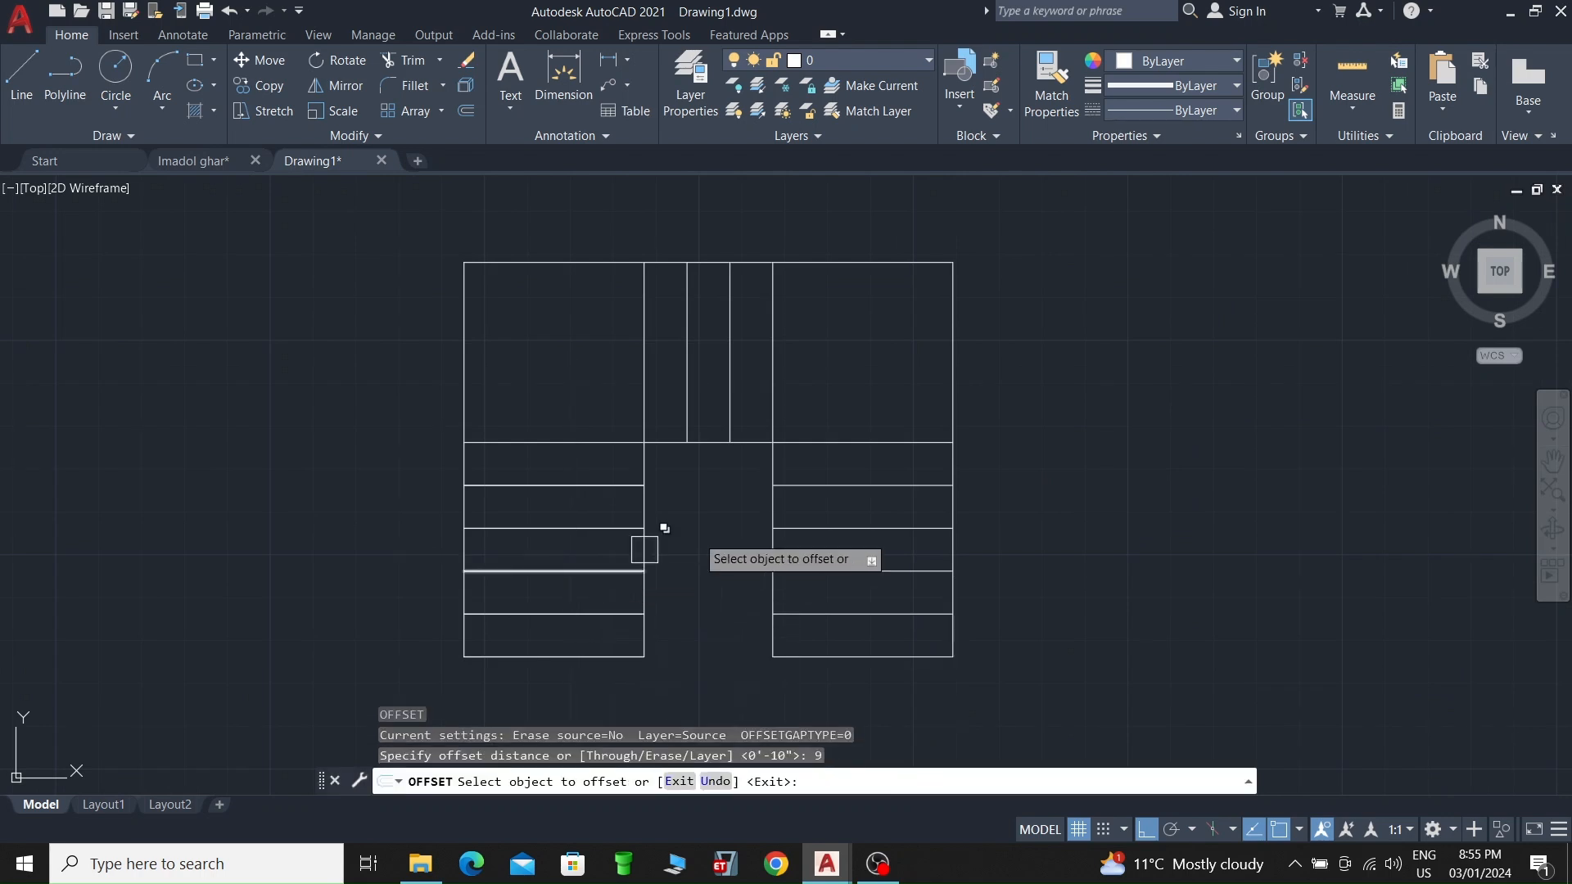
{"action": "left_click", "coordinate": [953, 379]}
{"action": "left_click", "coordinate": [1068, 412]}
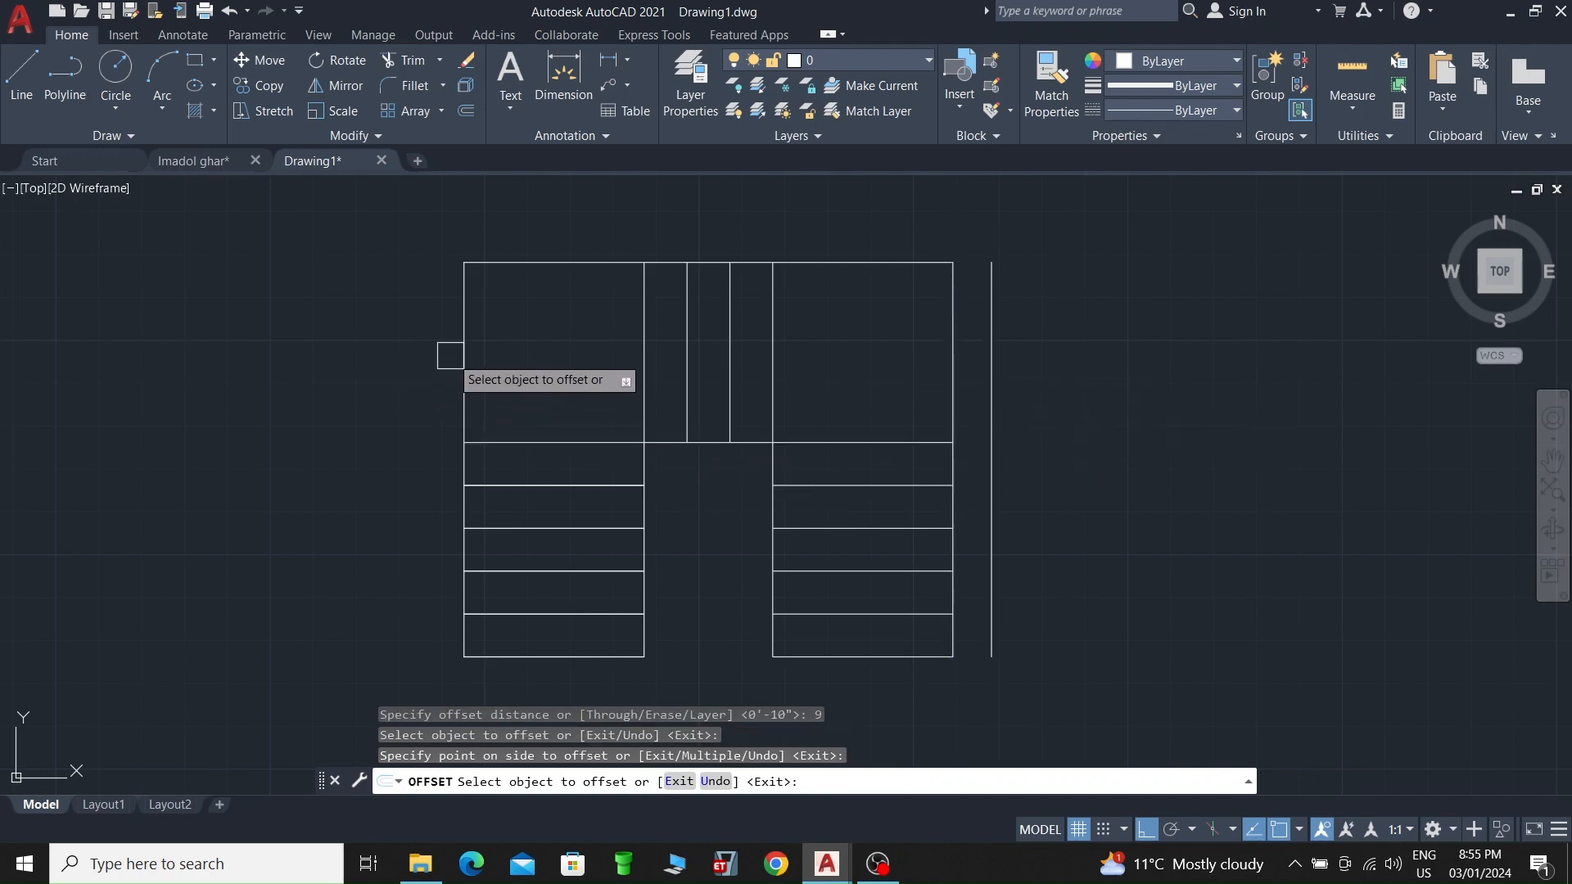
{"action": "left_click", "coordinate": [476, 358]}
{"action": "left_click", "coordinate": [439, 365]}
{"action": "left_click", "coordinate": [799, 263]}
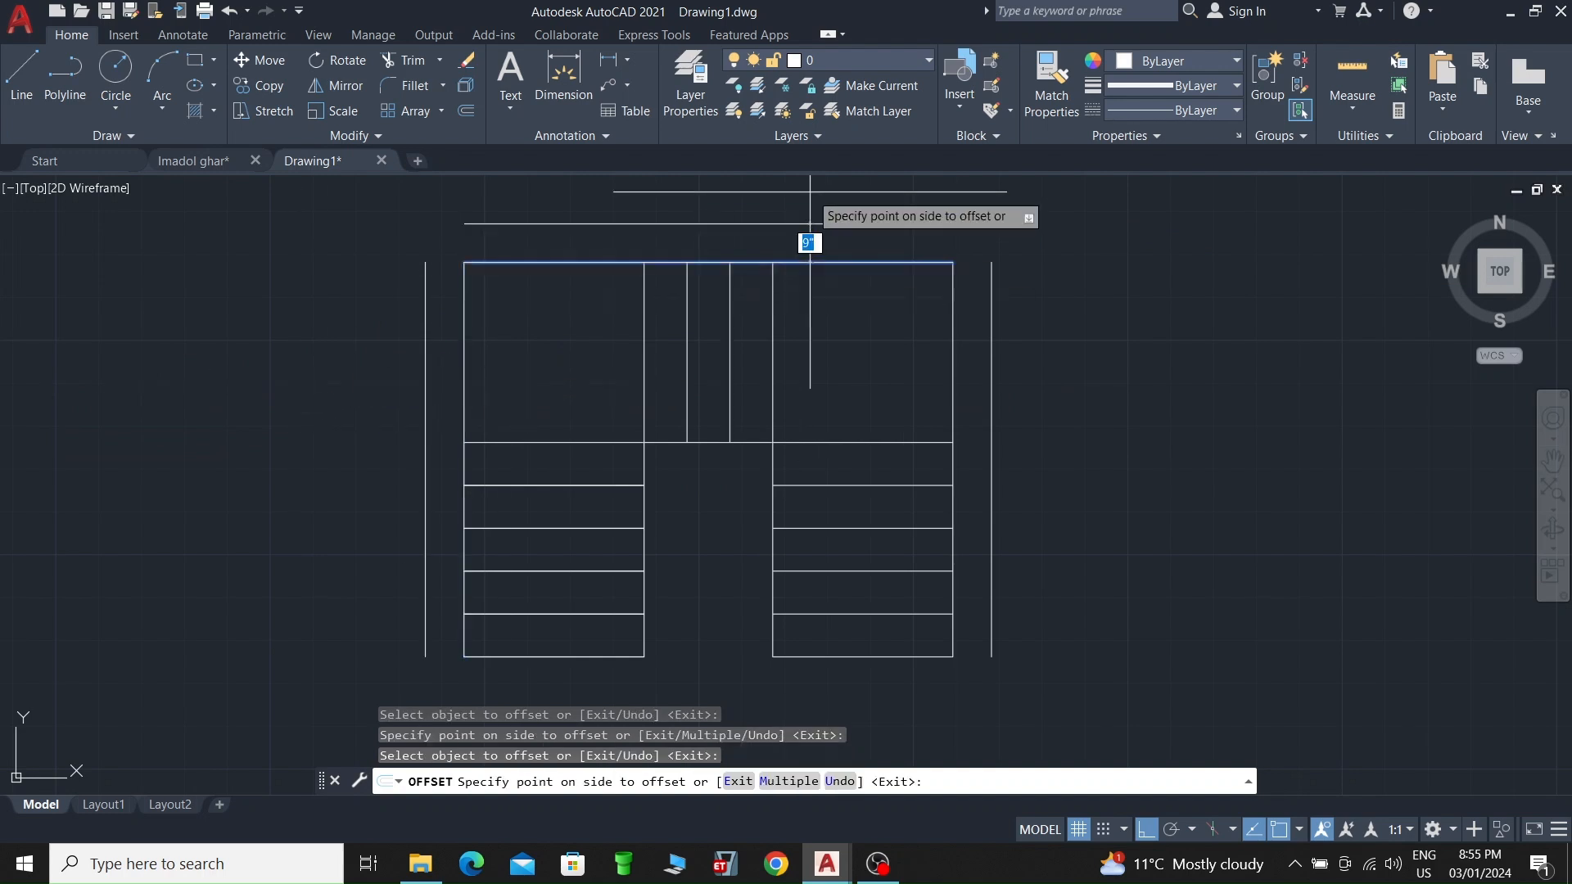
{"action": "left_click", "coordinate": [801, 239]}
{"action": "key", "text": "Escape"}
Step: Fillet the outer wall lines with zero radius to close both upper corners
{"action": "type", "text": "f"}
{"action": "key", "text": "Return"}
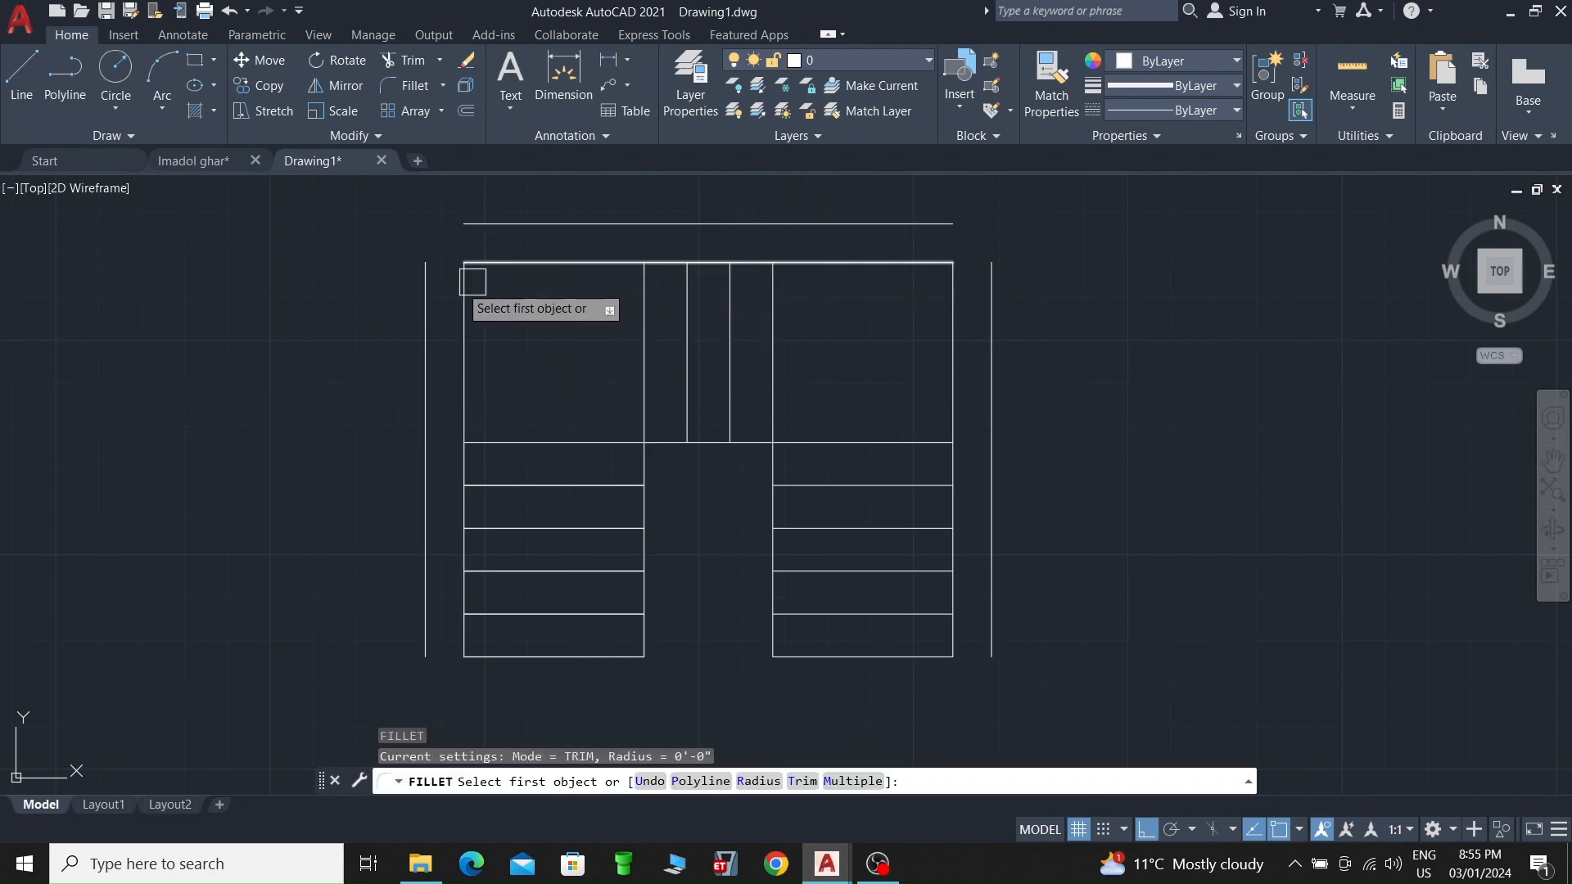
{"action": "left_click", "coordinate": [424, 300]}
{"action": "left_click", "coordinate": [483, 224]}
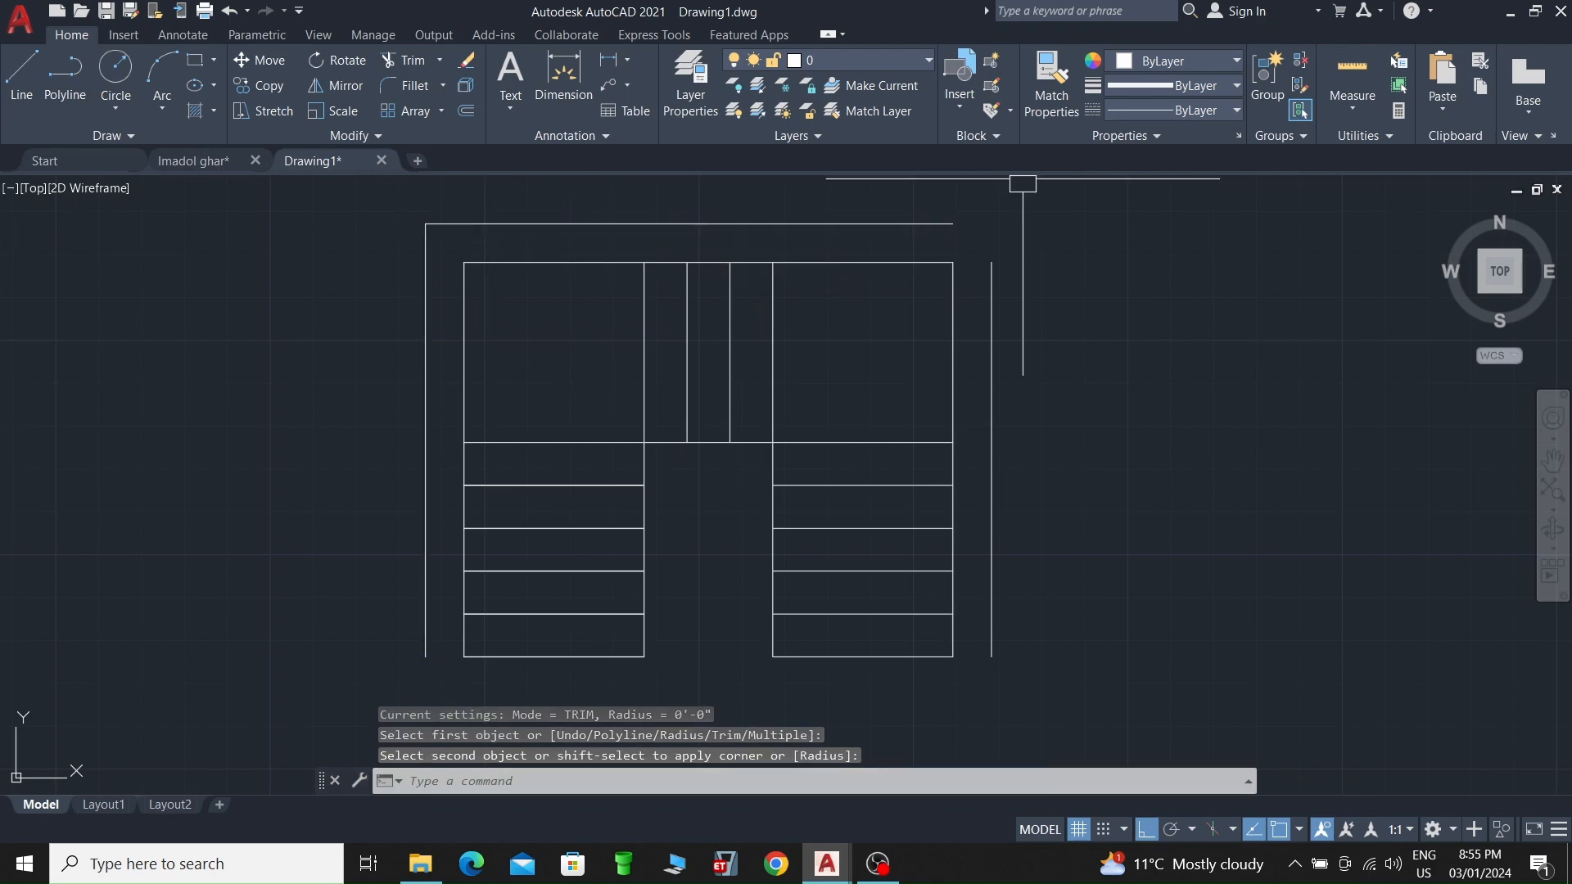
{"action": "key", "text": "Return"}
{"action": "left_click", "coordinate": [915, 226]}
{"action": "left_click", "coordinate": [989, 311]}
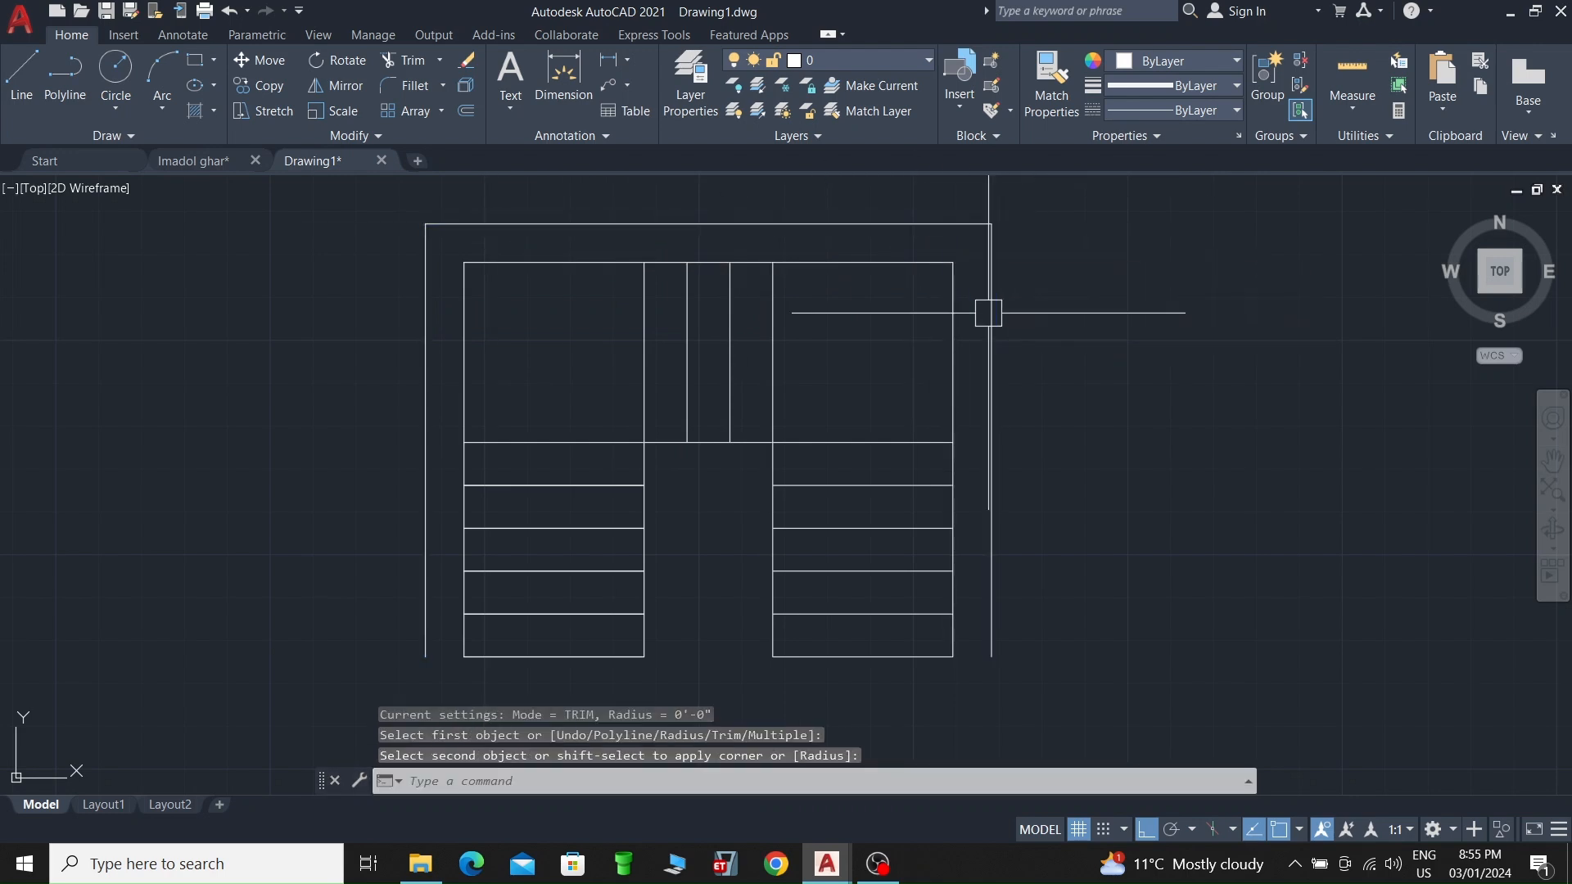
Step: Extend the lowest tread lines of both flights out to the outer wall lines to close the wall ends
{"action": "scroll", "coordinate": [590, 426], "scroll_direction": "down", "scroll_amount": 2}
{"action": "scroll", "coordinate": [649, 431], "scroll_direction": "up", "scroll_amount": 5}
{"action": "scroll", "coordinate": [538, 497], "scroll_direction": "down", "scroll_amount": 2}
{"action": "key", "text": "Escape"}
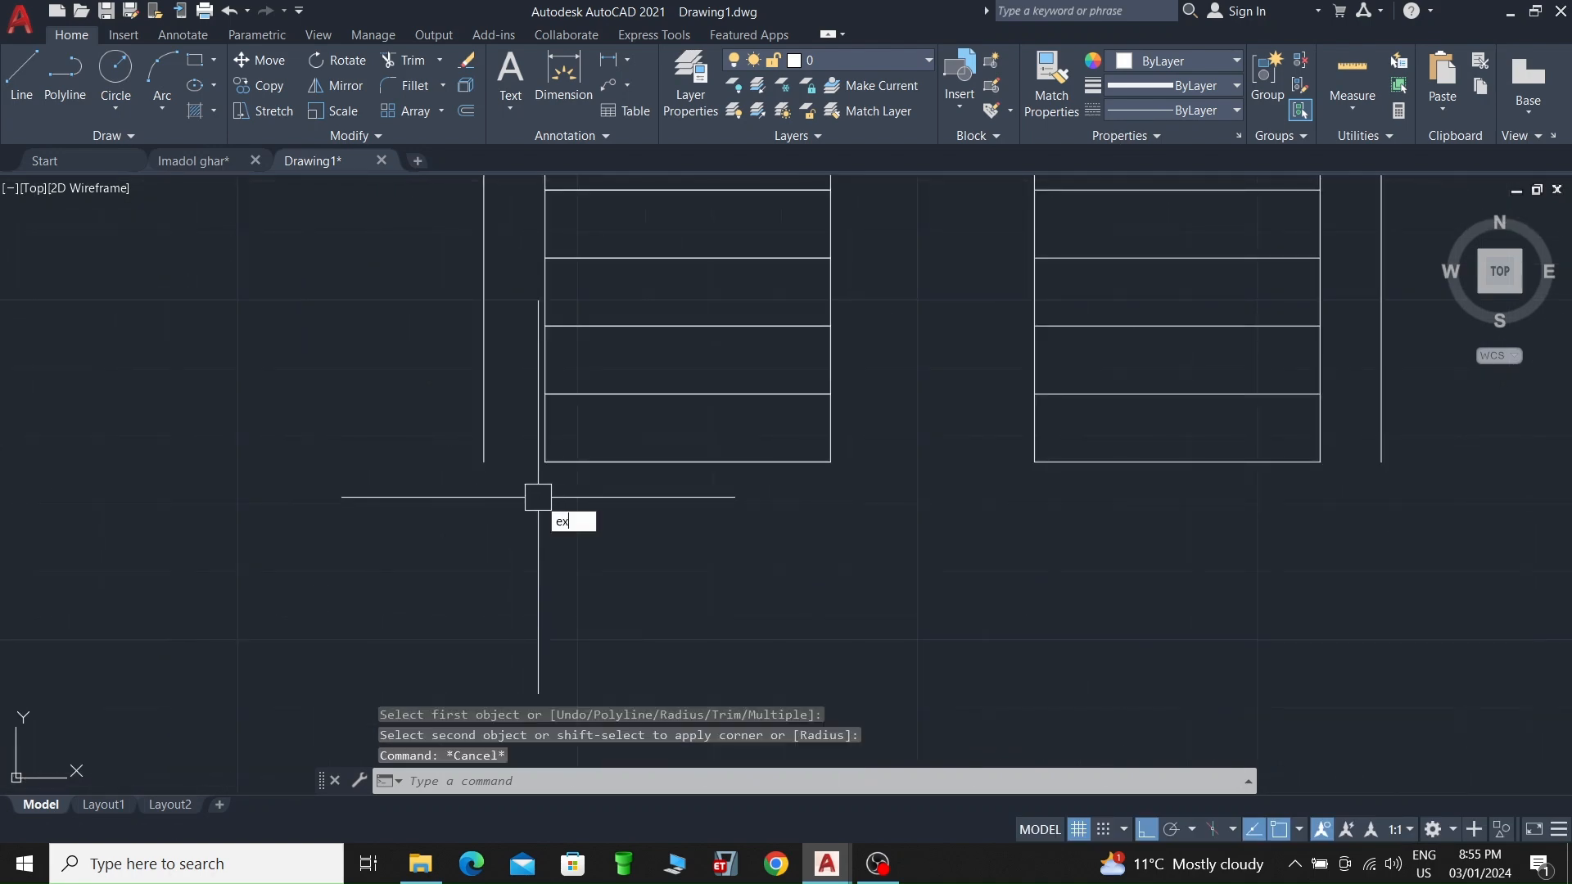
{"action": "type", "text": "ex"}
{"action": "key", "text": "Return"}
{"action": "left_click", "coordinate": [610, 461]}
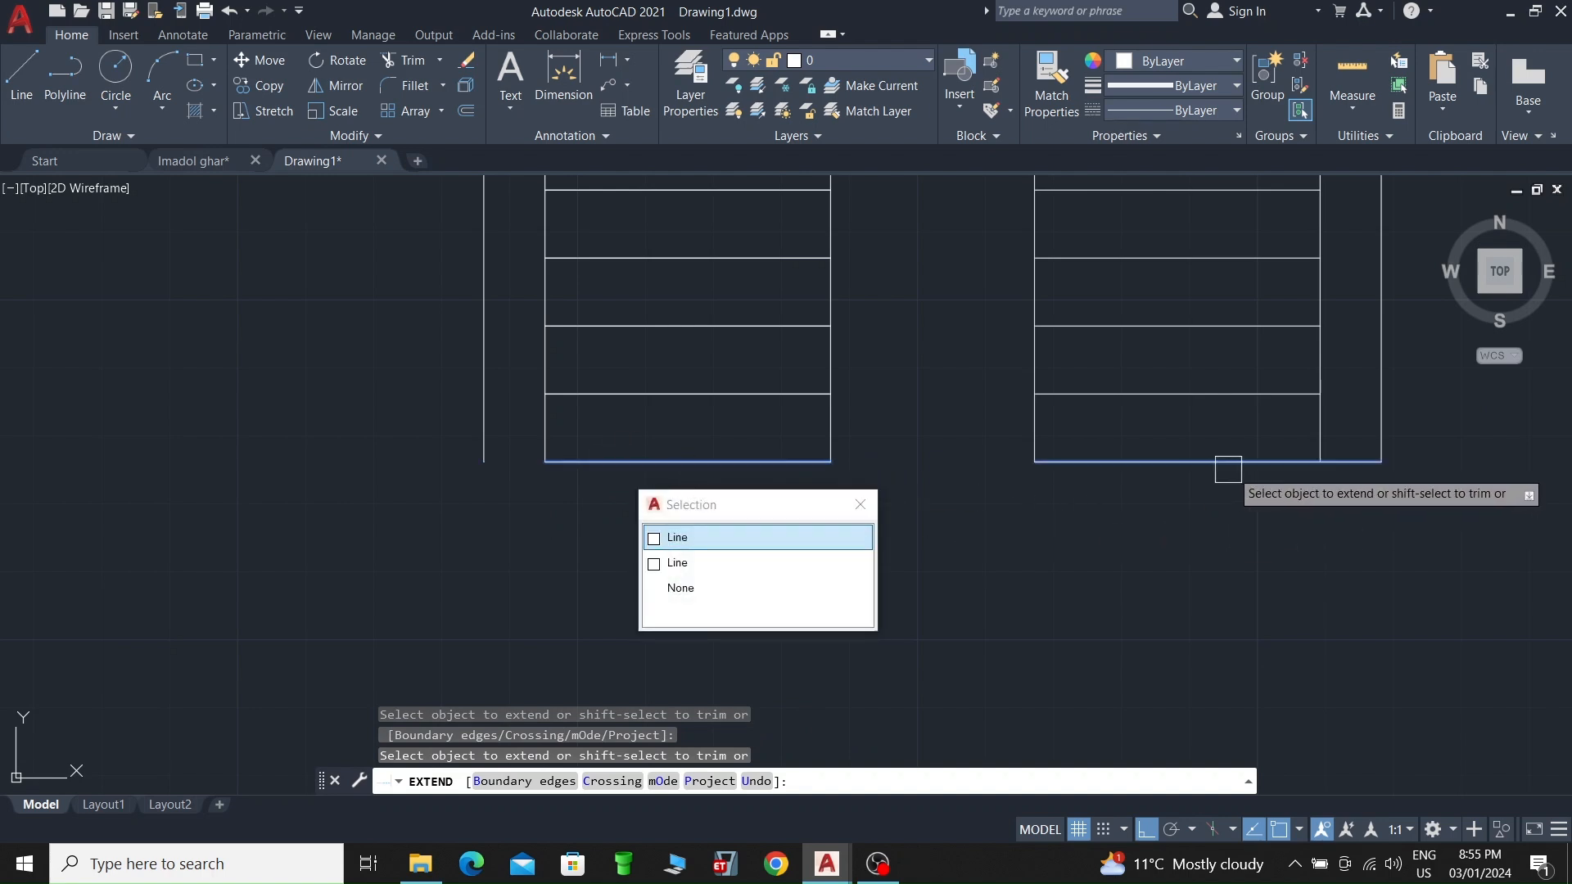
{"action": "key", "text": "Escape"}
{"action": "scroll", "coordinate": [1219, 532], "scroll_direction": "down", "scroll_amount": 4}
{"action": "key", "text": "Escape"}
Step: Draw the direction line up the middle of the left flight, across both landings and down past the right flight's lowest tread
{"action": "scroll", "coordinate": [1068, 578], "scroll_direction": "down", "scroll_amount": 2}
{"action": "middle_click_drag", "start_coordinate": [1071, 589], "coordinate": [999, 551]}
{"action": "scroll", "coordinate": [978, 542], "scroll_direction": "up", "scroll_amount": 2}
{"action": "type", "text": "l"}
{"action": "key", "text": "Return"}
{"action": "left_click", "coordinate": [969, 542]}
{"action": "left_click", "coordinate": [973, 323]}
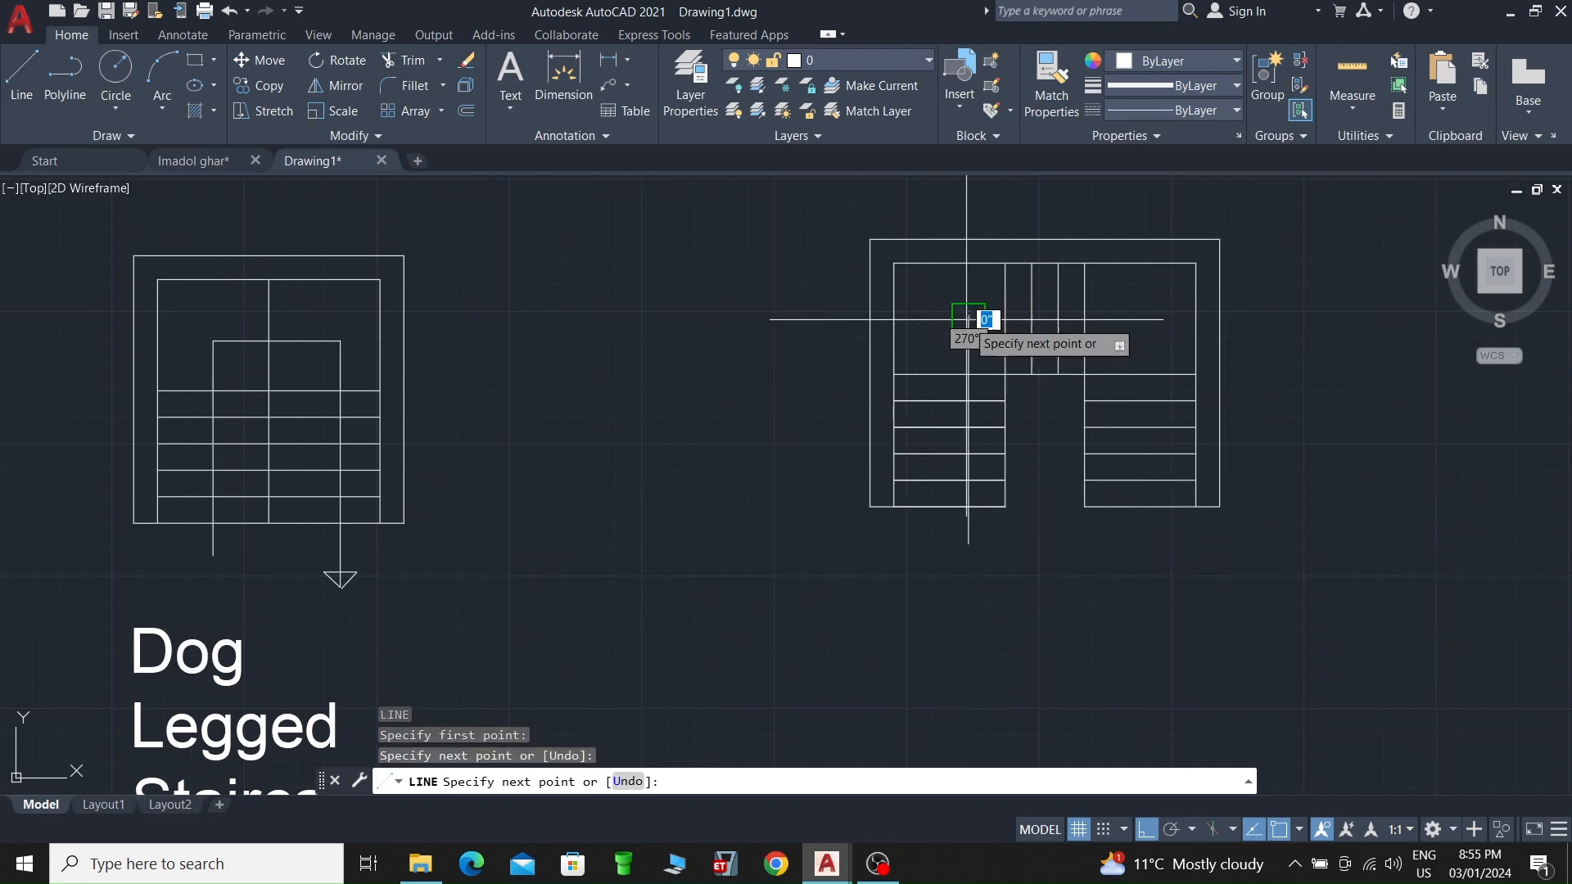
{"action": "left_click", "coordinate": [1139, 321]}
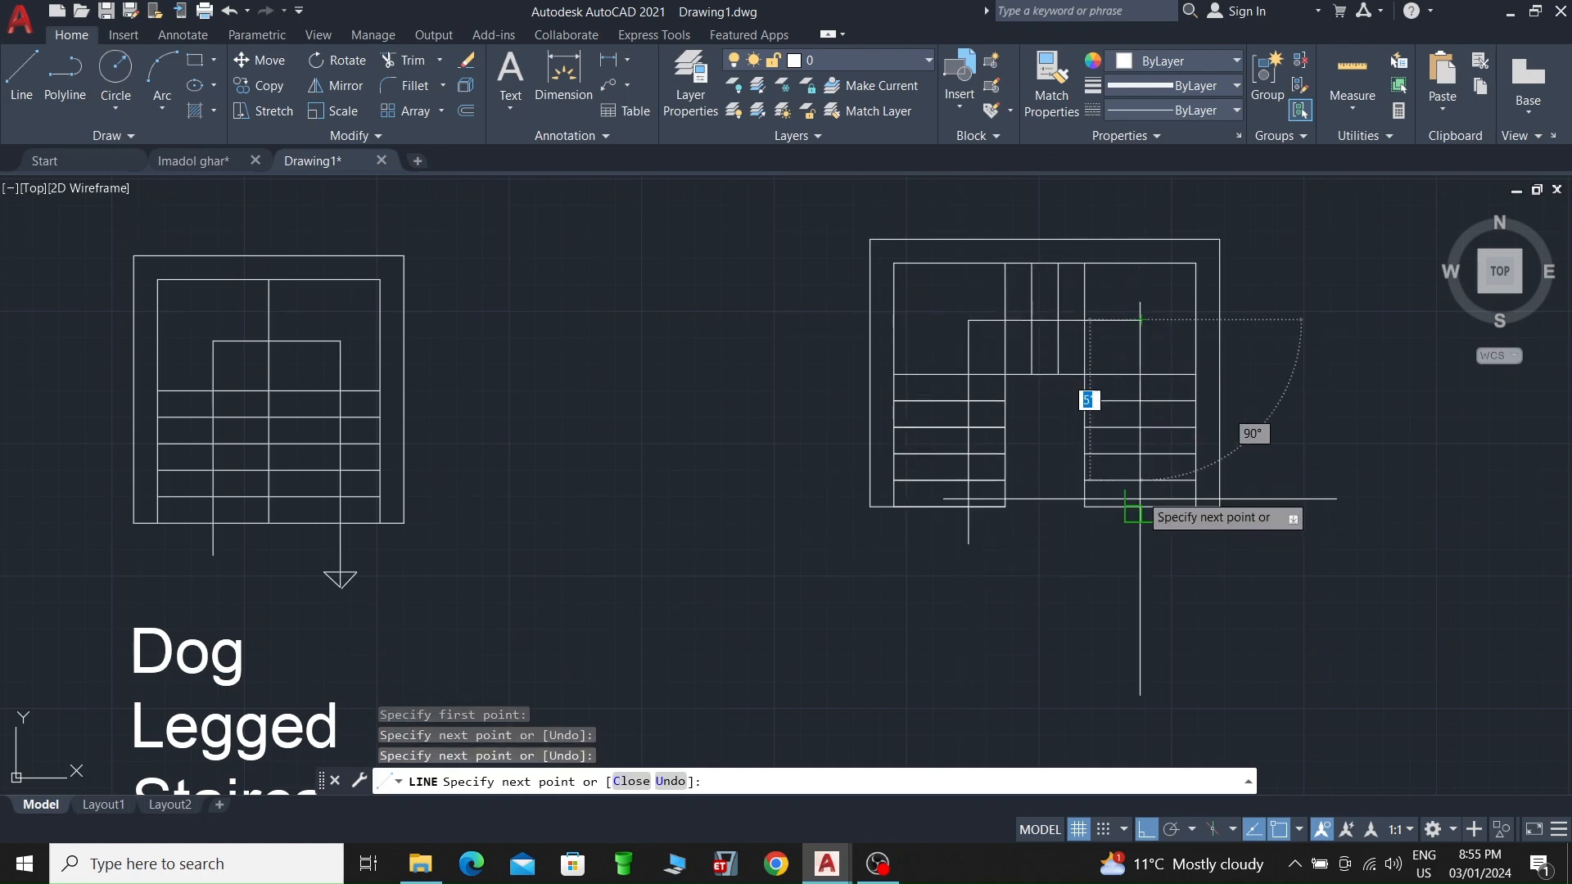
{"action": "left_click", "coordinate": [1141, 572]}
{"action": "scroll", "coordinate": [1141, 572], "scroll_direction": "up", "scroll_amount": 2}
{"action": "key", "text": "Escape"}
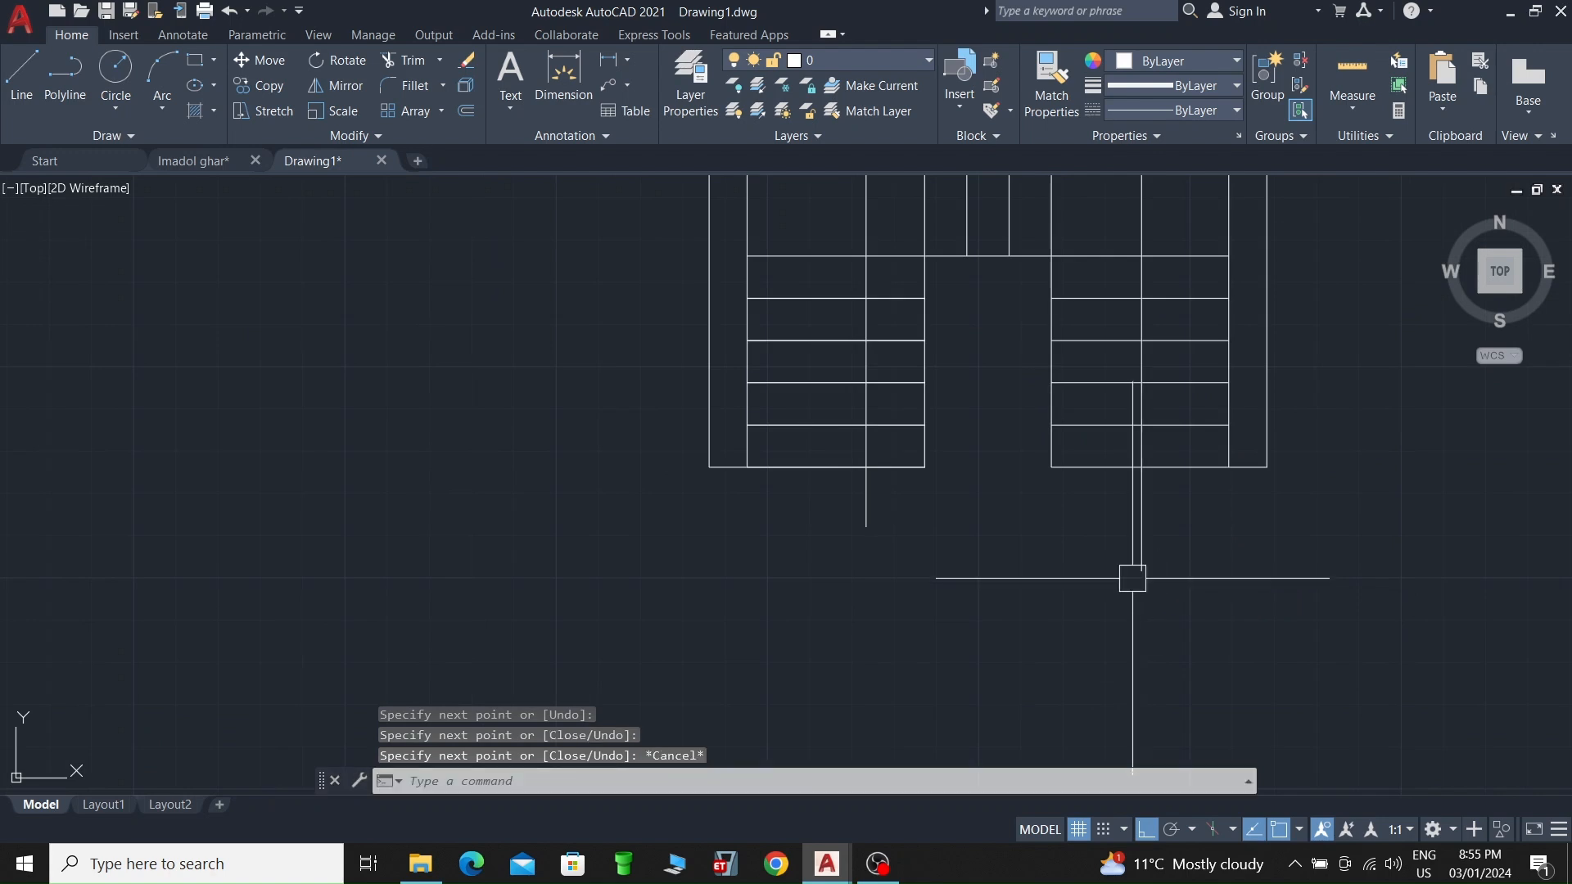
Step: Turn Ortho off and draw a triangular arrowhead at the lower end of the right flight's direction line
{"action": "left_click", "coordinate": [1144, 830]}
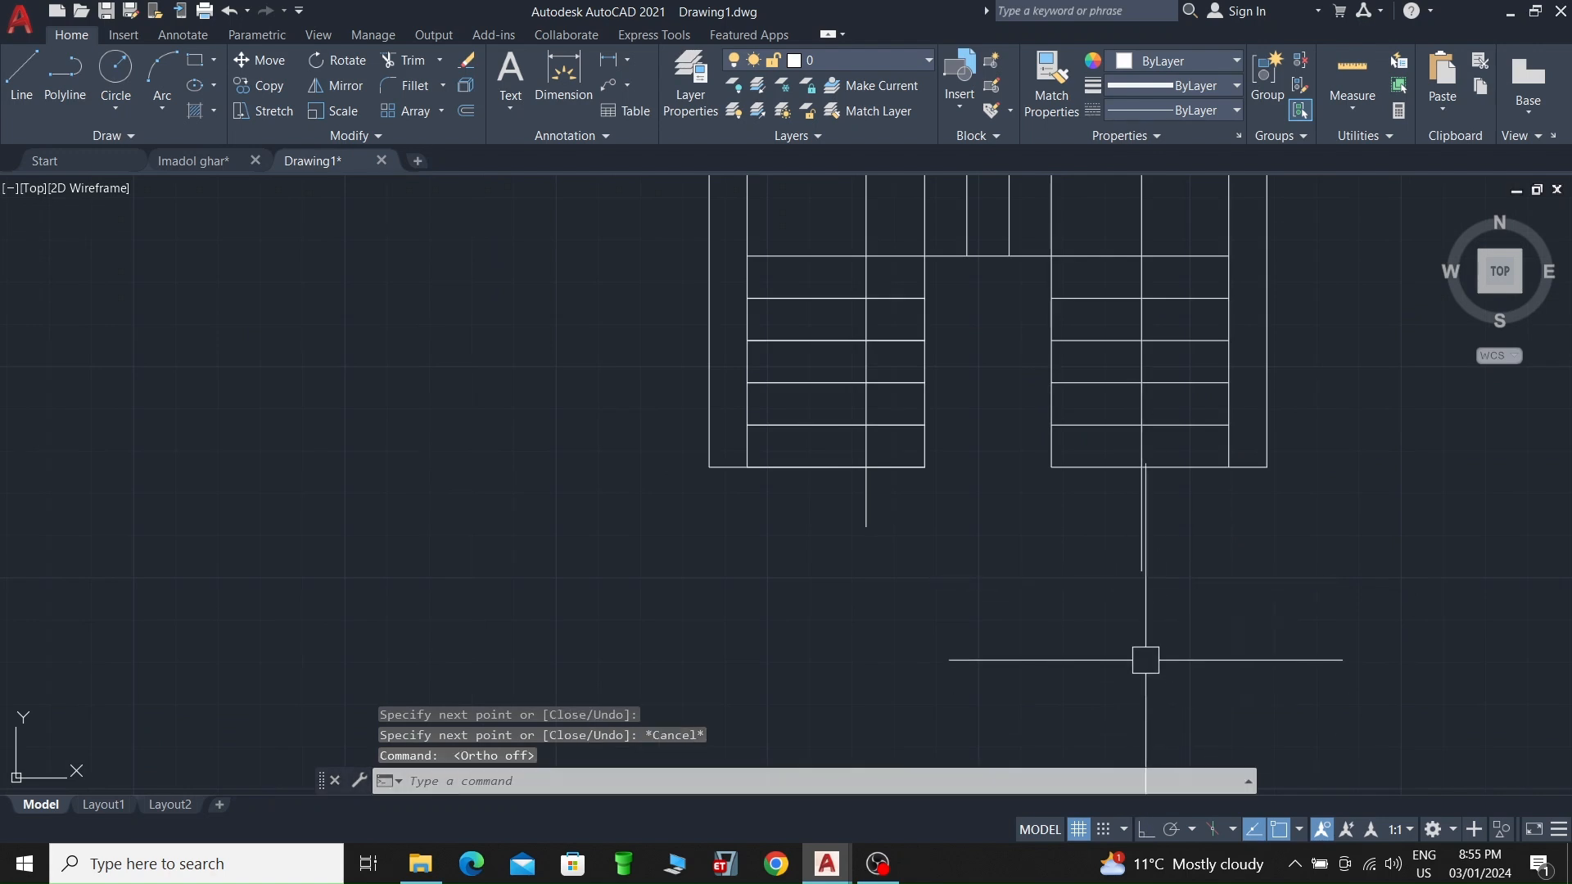
{"action": "key", "text": "Return"}
{"action": "left_click", "coordinate": [1141, 571]}
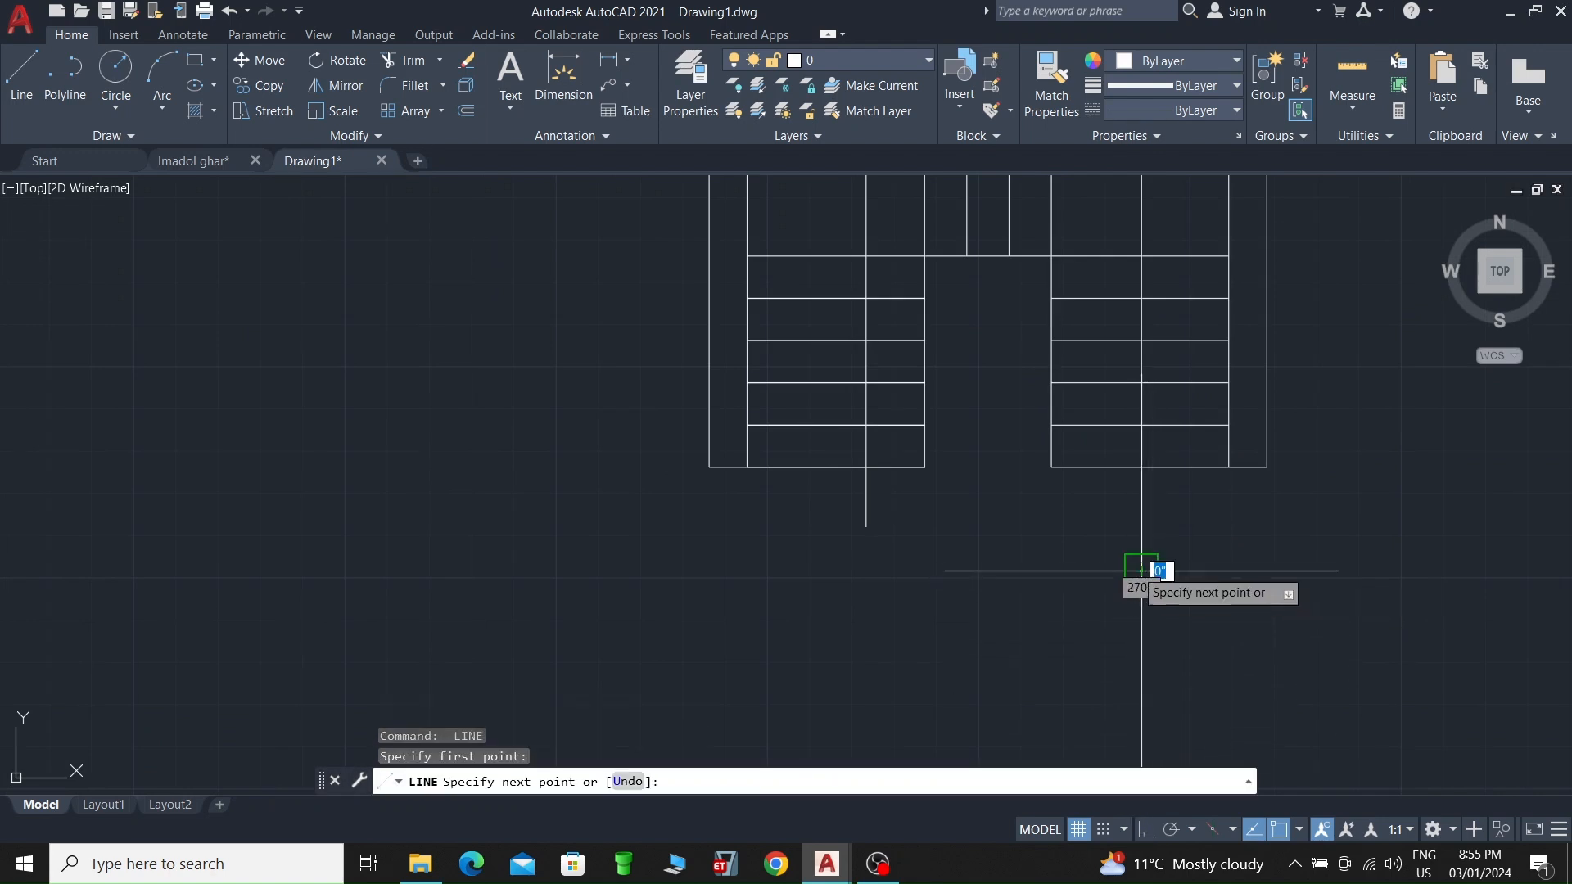
{"action": "left_click", "coordinate": [1173, 531]}
{"action": "left_click", "coordinate": [1141, 572]}
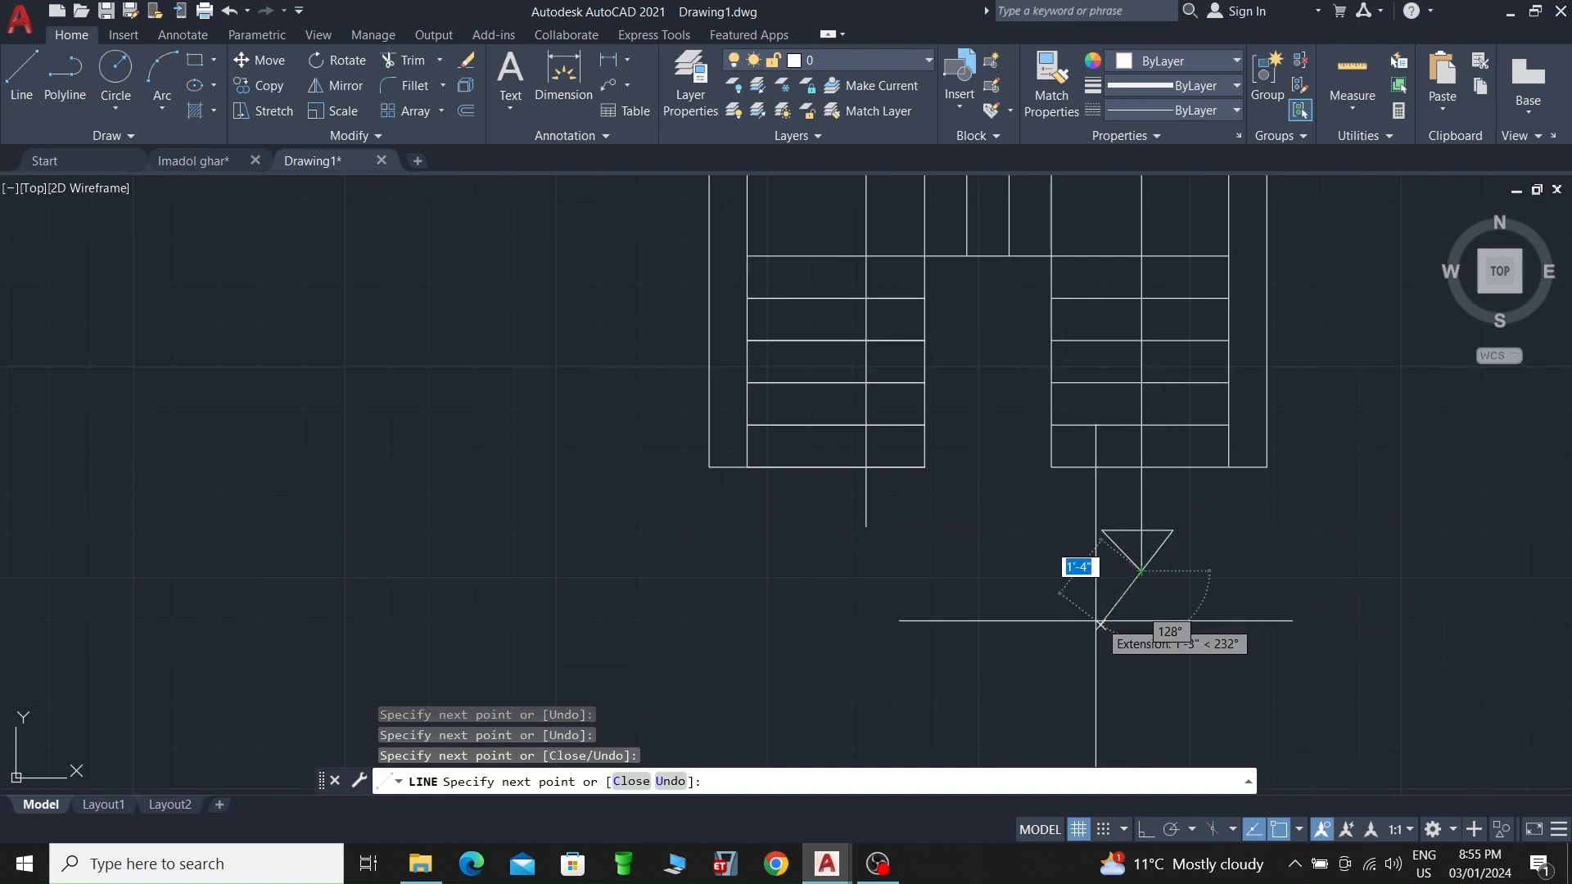
{"action": "key", "text": "Escape"}
Step: Copy the Dog Legged Staircase title to below the second staircase
{"action": "scroll", "coordinate": [1127, 619], "scroll_direction": "down", "scroll_amount": 4}
{"action": "middle_click_drag", "start_coordinate": [1127, 619], "coordinate": [1053, 517]}
{"action": "left_click", "coordinate": [504, 601]}
{"action": "type", "text": "co"}
{"action": "key", "text": "Return"}
{"action": "left_click", "coordinate": [622, 521]}
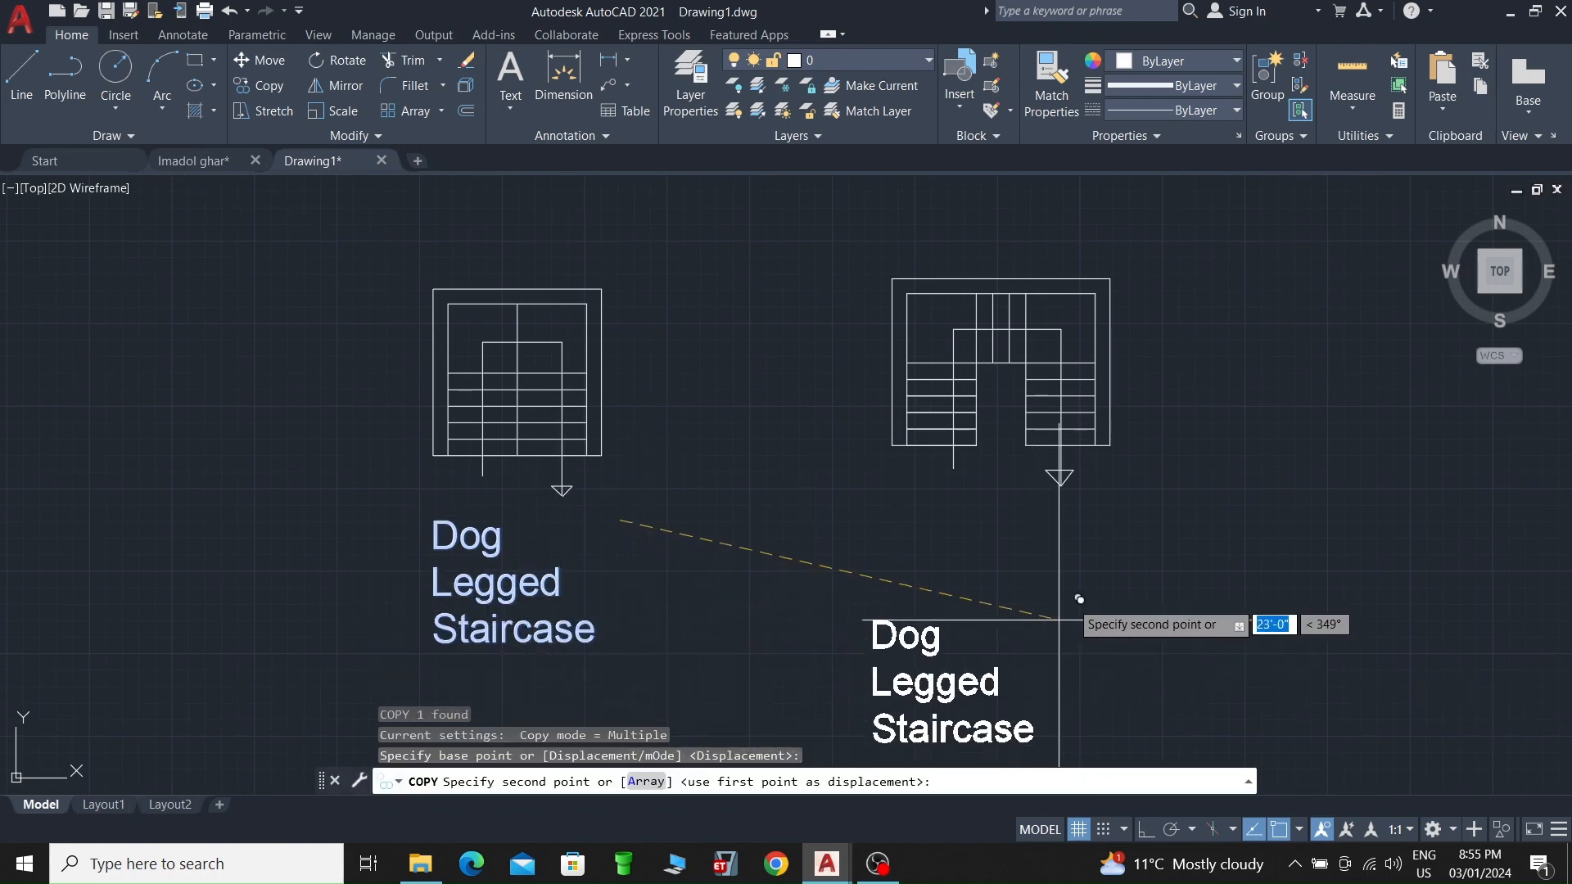
{"action": "left_click", "coordinate": [1147, 567]}
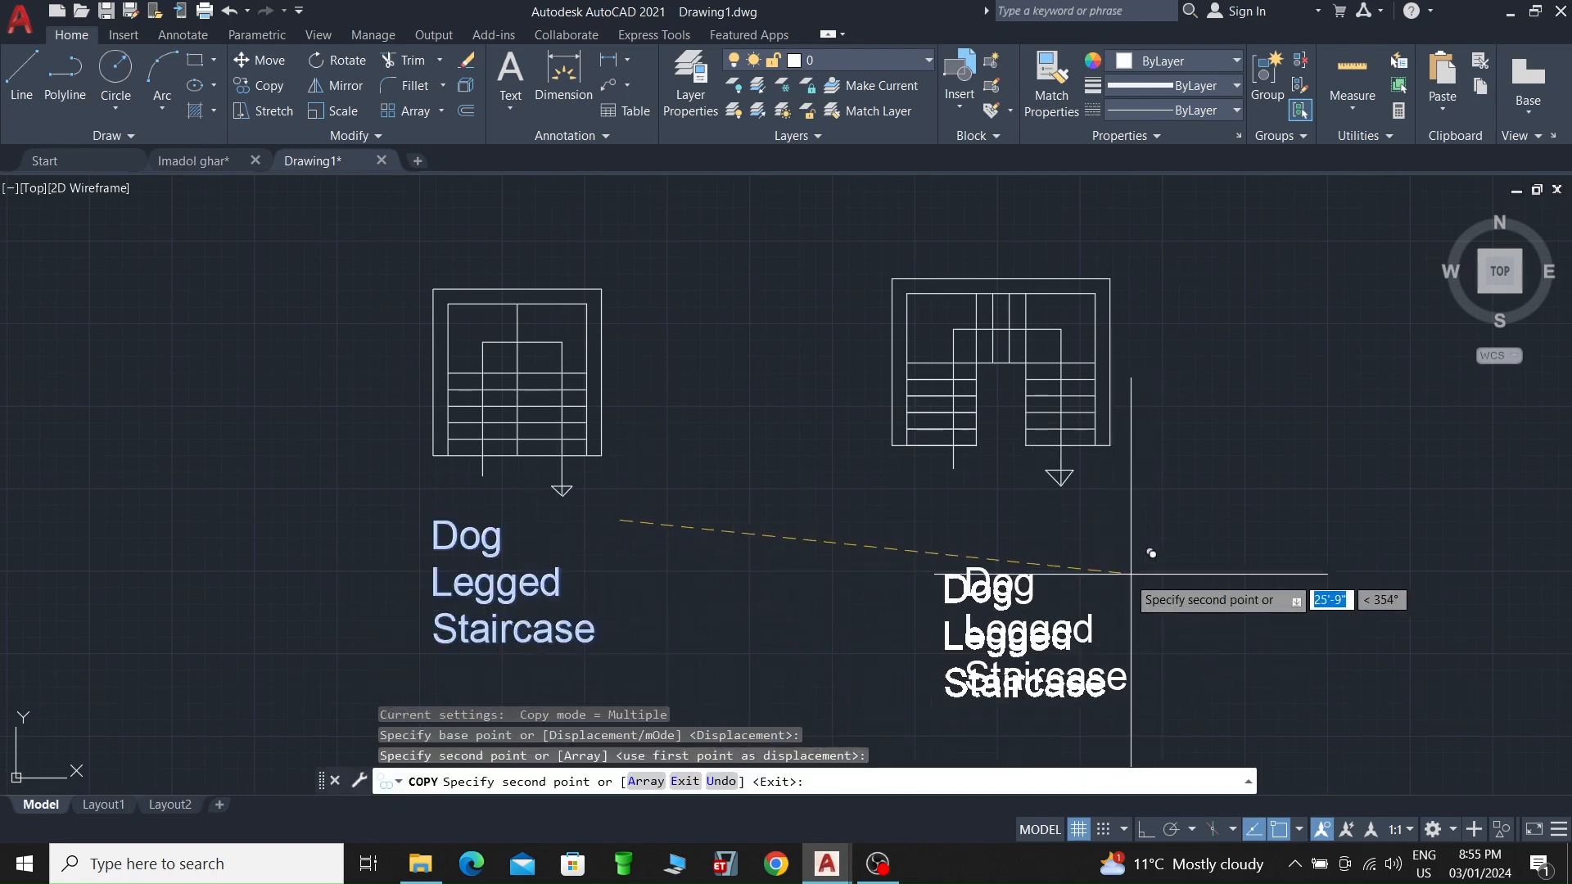
{"action": "key", "text": "Escape"}
Step: Change the copied label below the second staircase to read "Open well Staircase"
{"action": "scroll", "coordinate": [1097, 602], "scroll_direction": "up", "scroll_amount": 3}
{"action": "double_click", "coordinate": [1055, 579]}
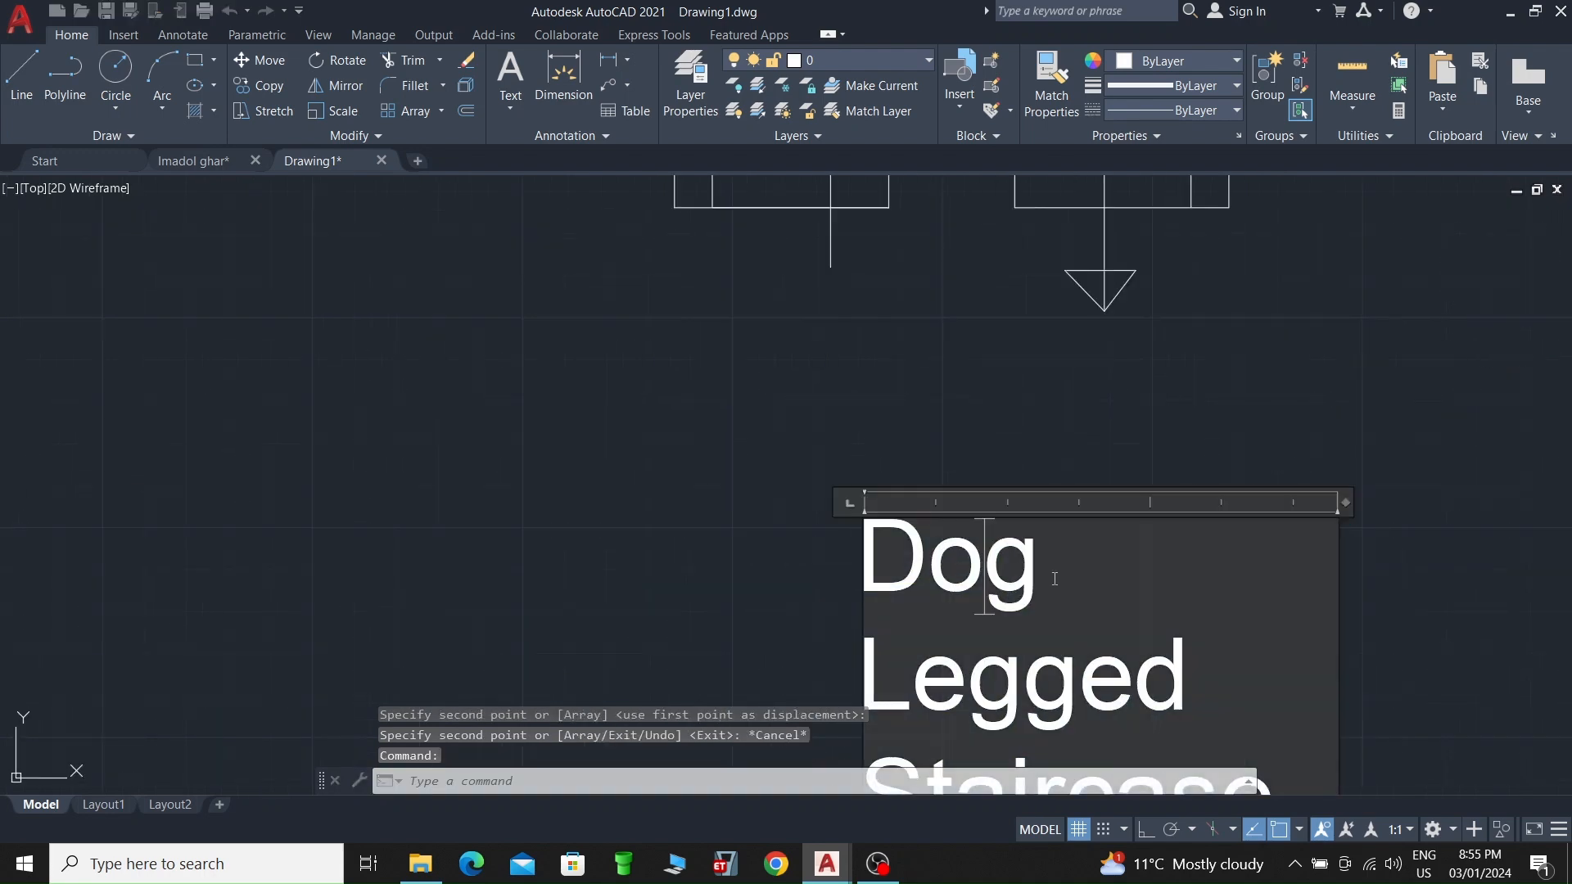
{"action": "left_click_drag", "start_coordinate": [1196, 698], "coordinate": [924, 576]}
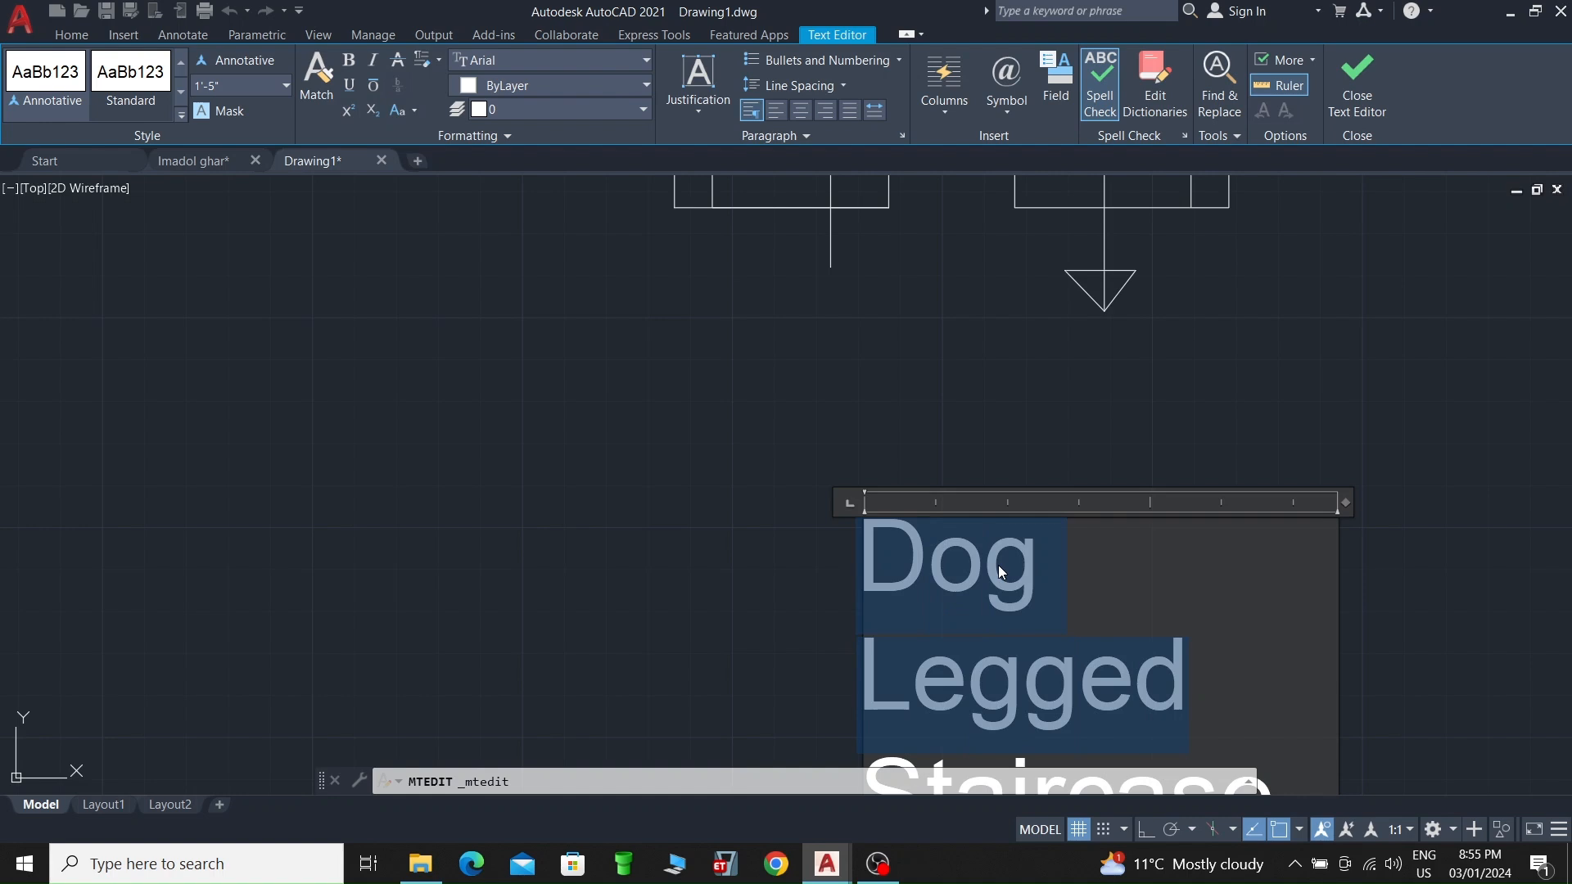
{"action": "type", "text": "Open well"}
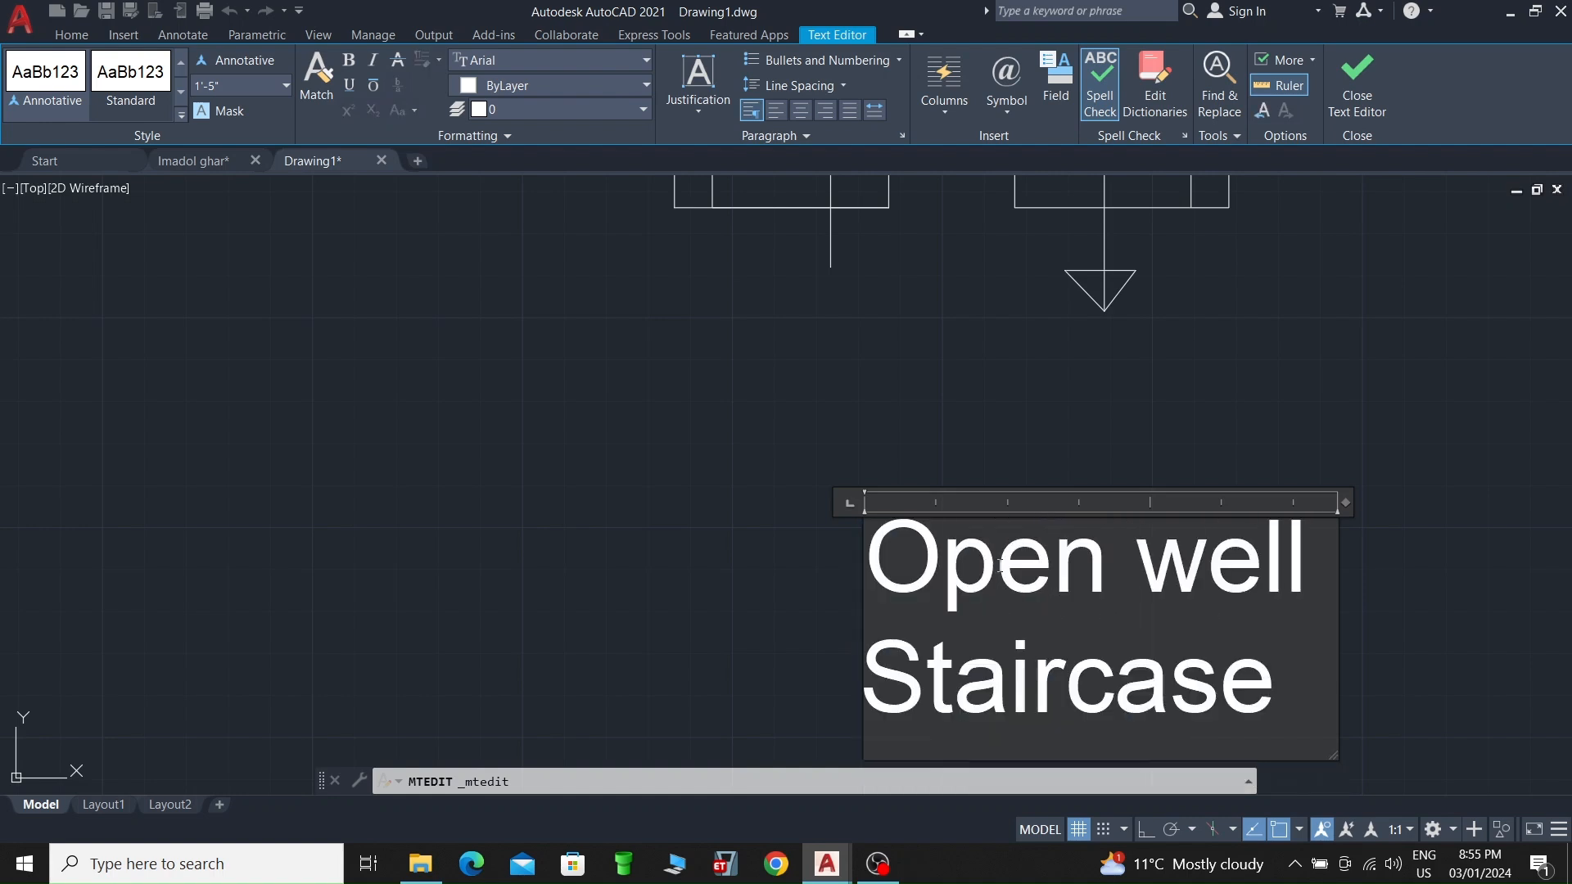
{"action": "left_click", "coordinate": [792, 366]}
{"action": "scroll", "coordinate": [777, 392], "scroll_direction": "down", "scroll_amount": 5}
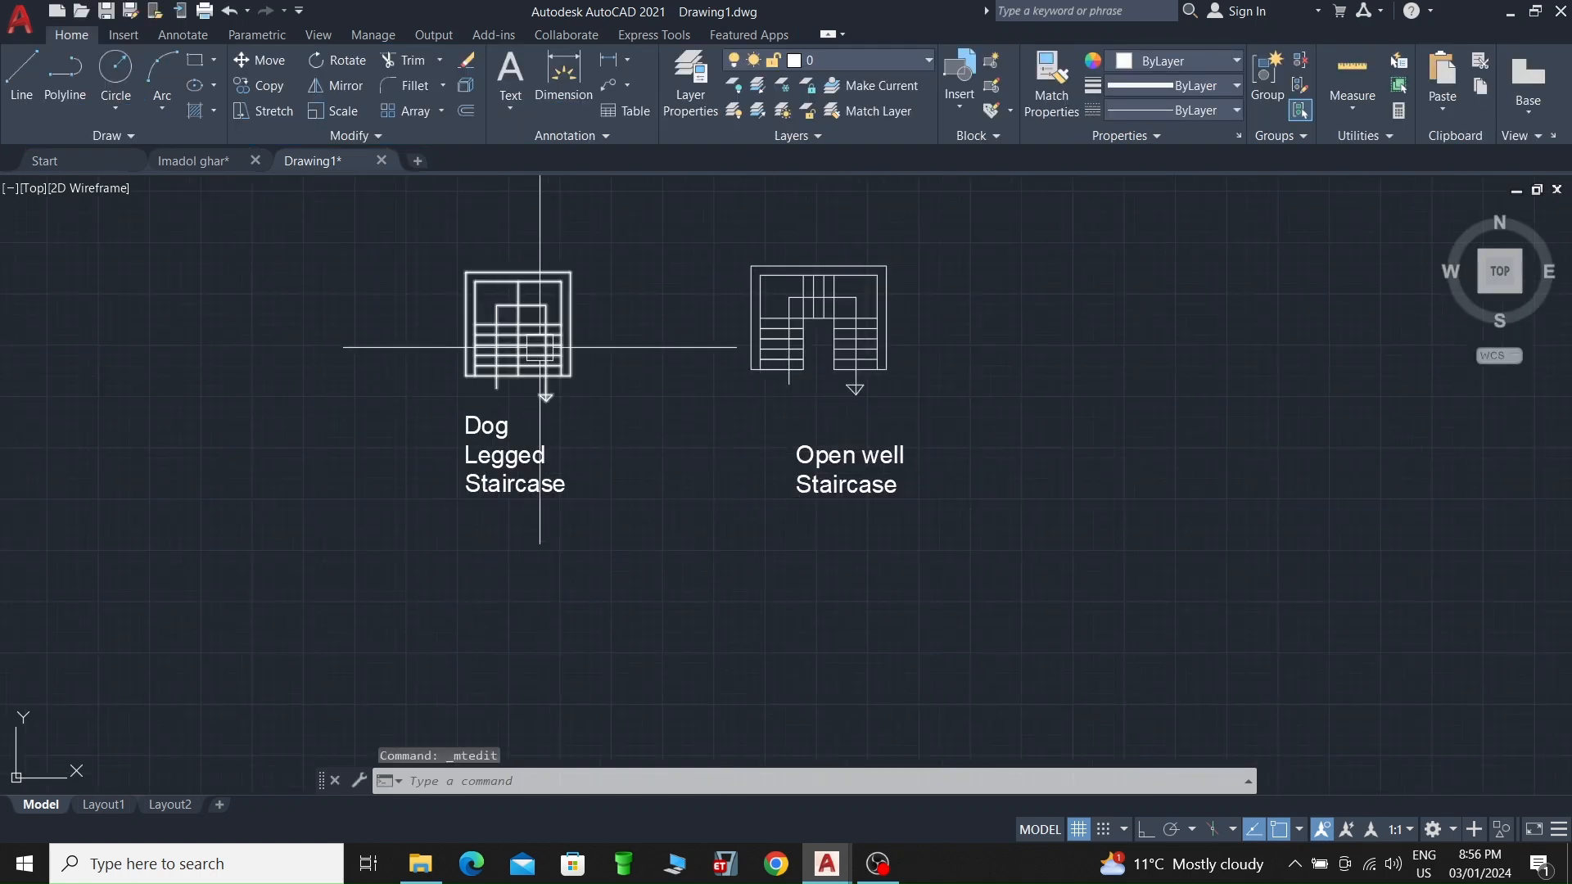
Step: Examine the flights, landings and direction arrows of the dog-legged and open well staircase plans, comparing the two layouts
{"action": "scroll", "coordinate": [553, 294], "scroll_direction": "up", "scroll_amount": 2}
{"action": "scroll", "coordinate": [765, 410], "scroll_direction": "down", "scroll_amount": 2}
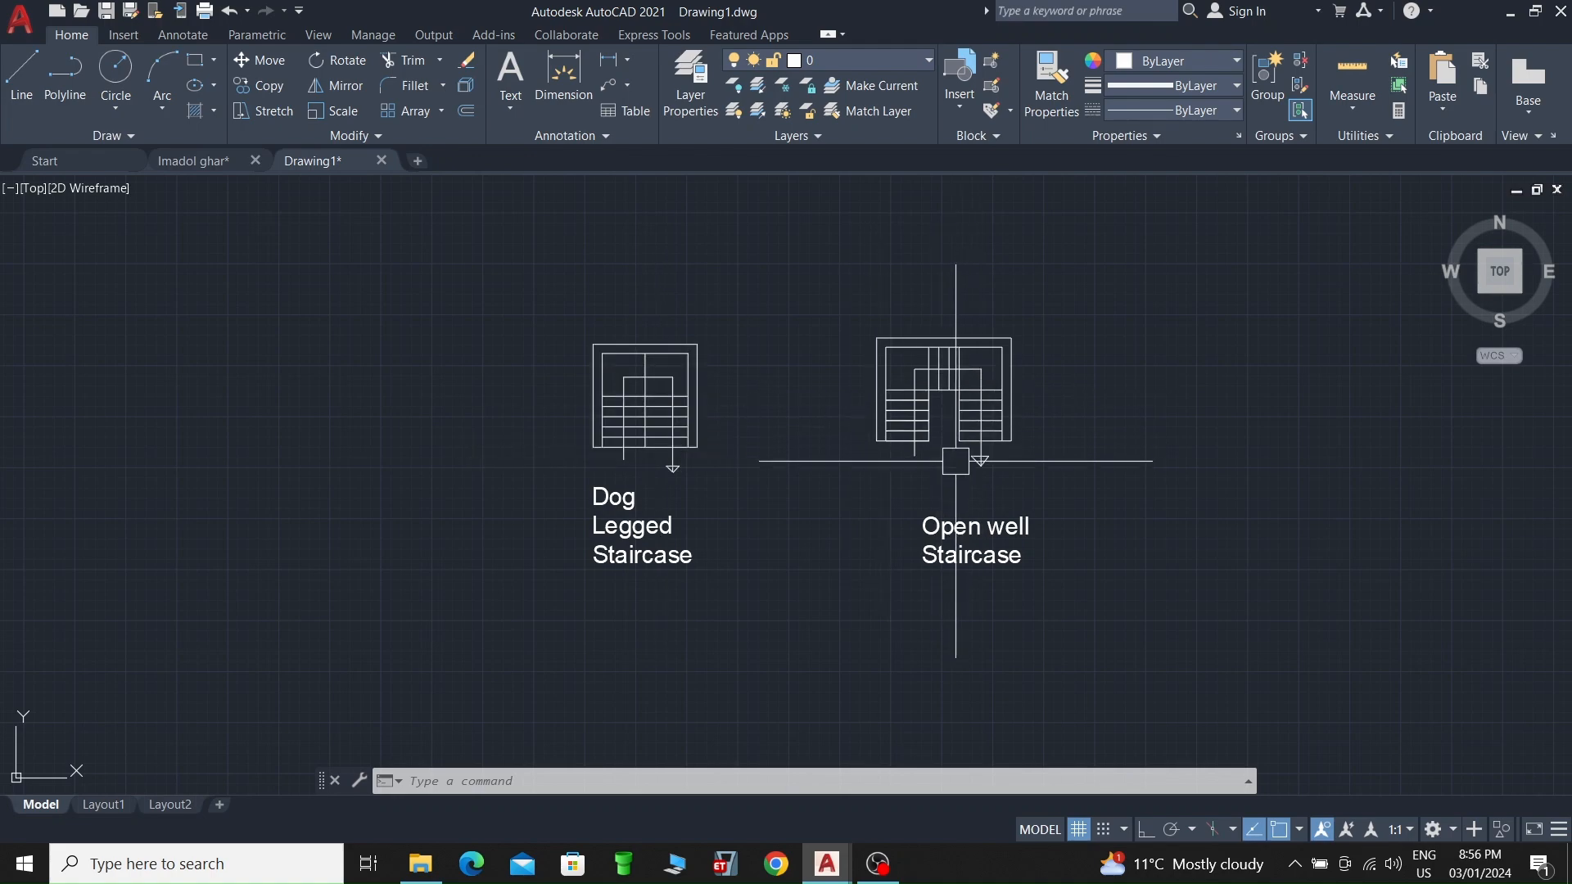
{"action": "scroll", "coordinate": [647, 448], "scroll_direction": "up", "scroll_amount": 6}
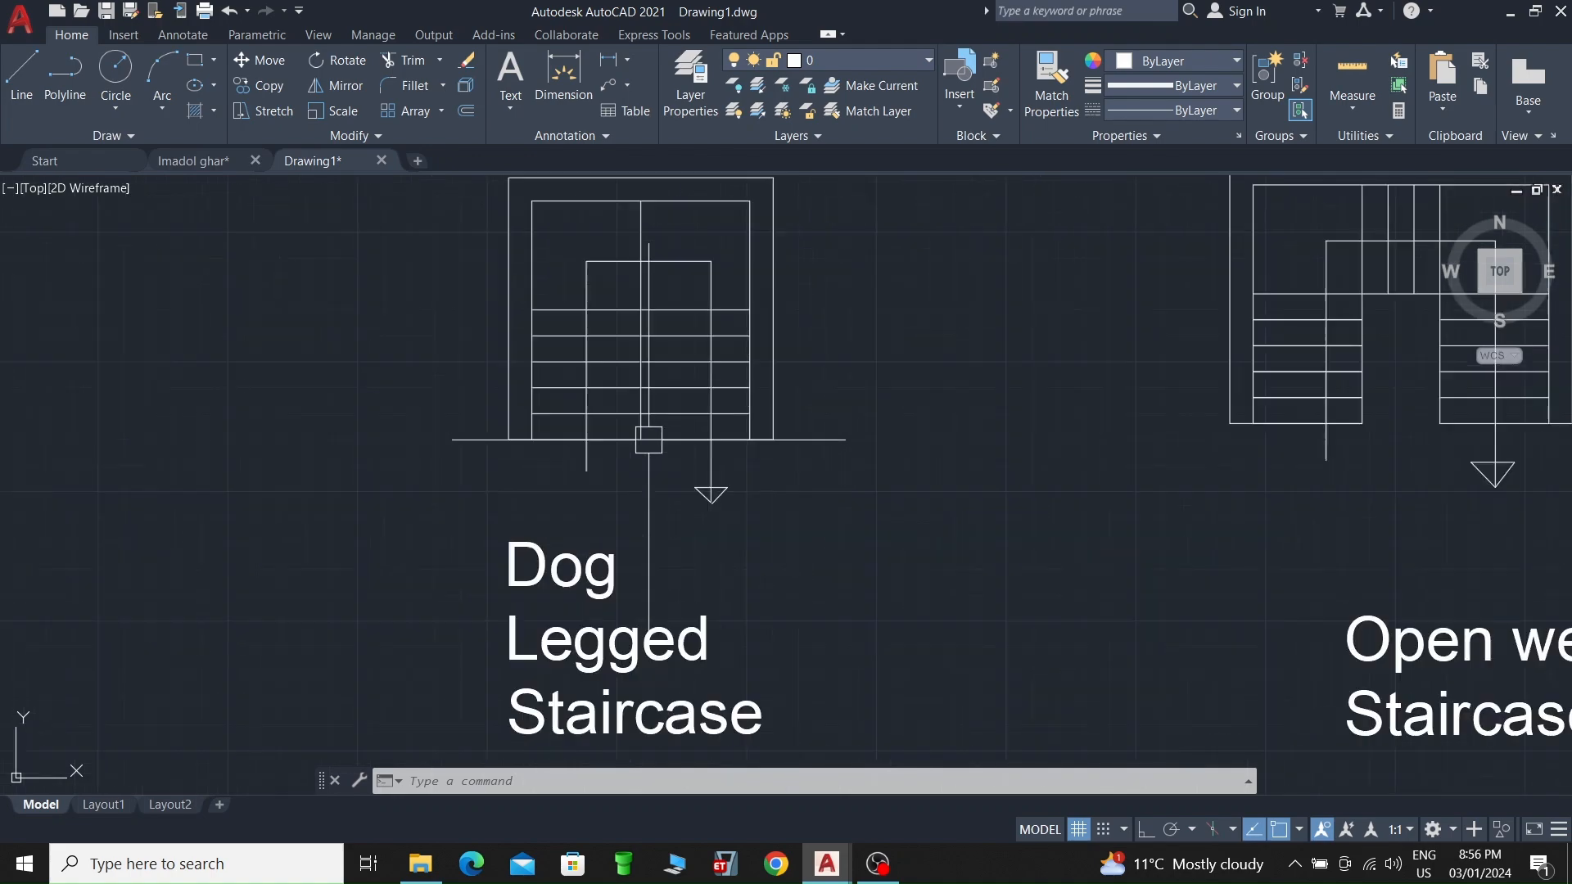
{"action": "scroll", "coordinate": [650, 427], "scroll_direction": "down", "scroll_amount": 4}
{"action": "scroll", "coordinate": [645, 343], "scroll_direction": "up", "scroll_amount": 2}
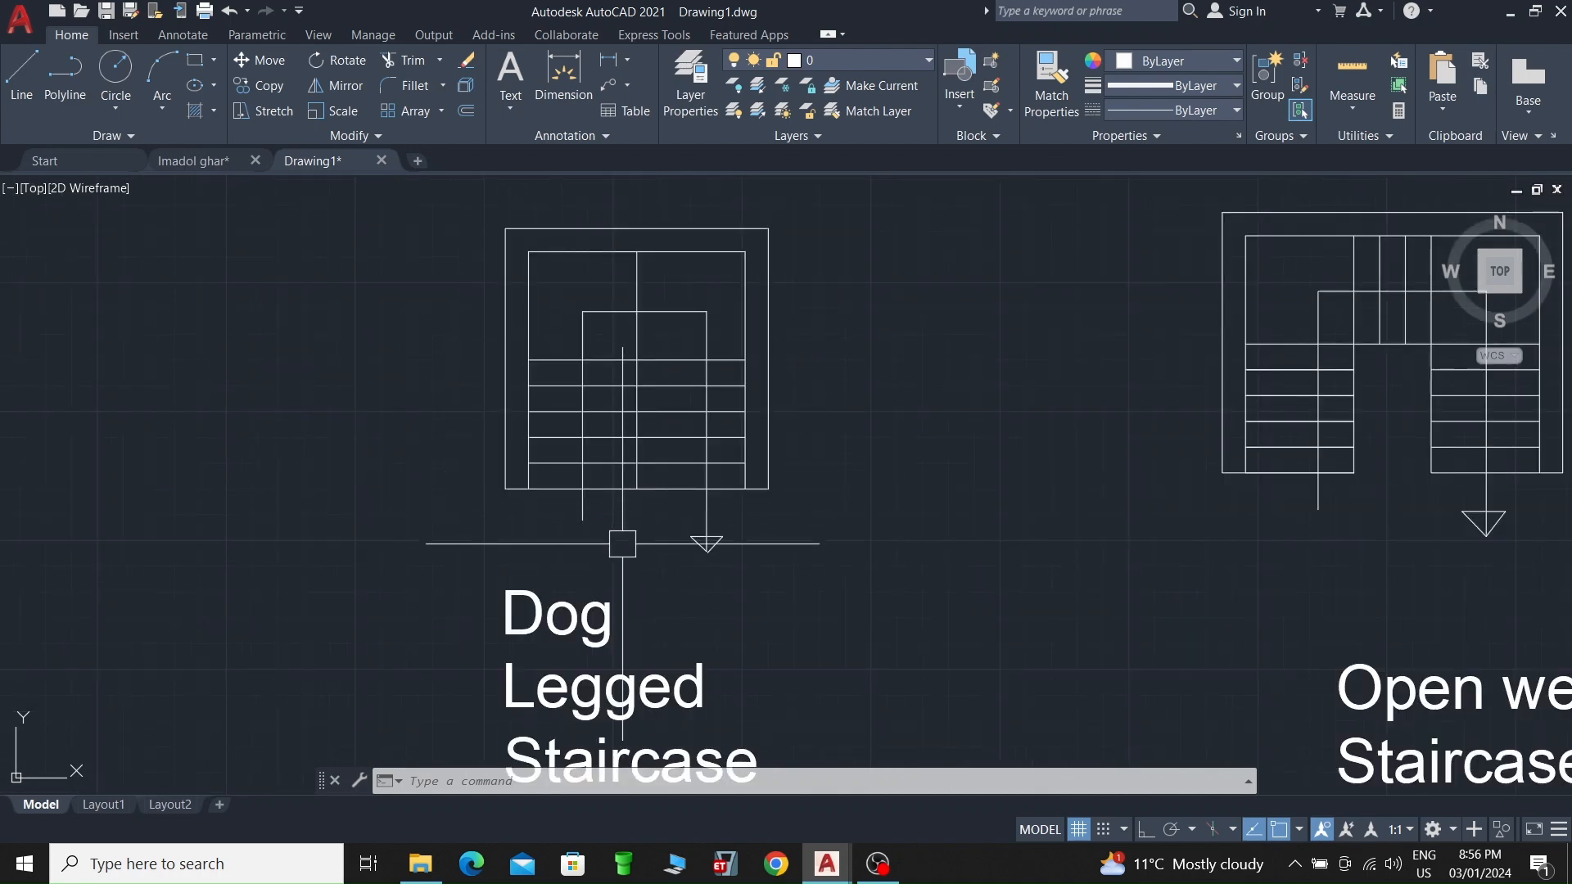
{"action": "scroll", "coordinate": [623, 540], "scroll_direction": "down", "scroll_amount": 2}
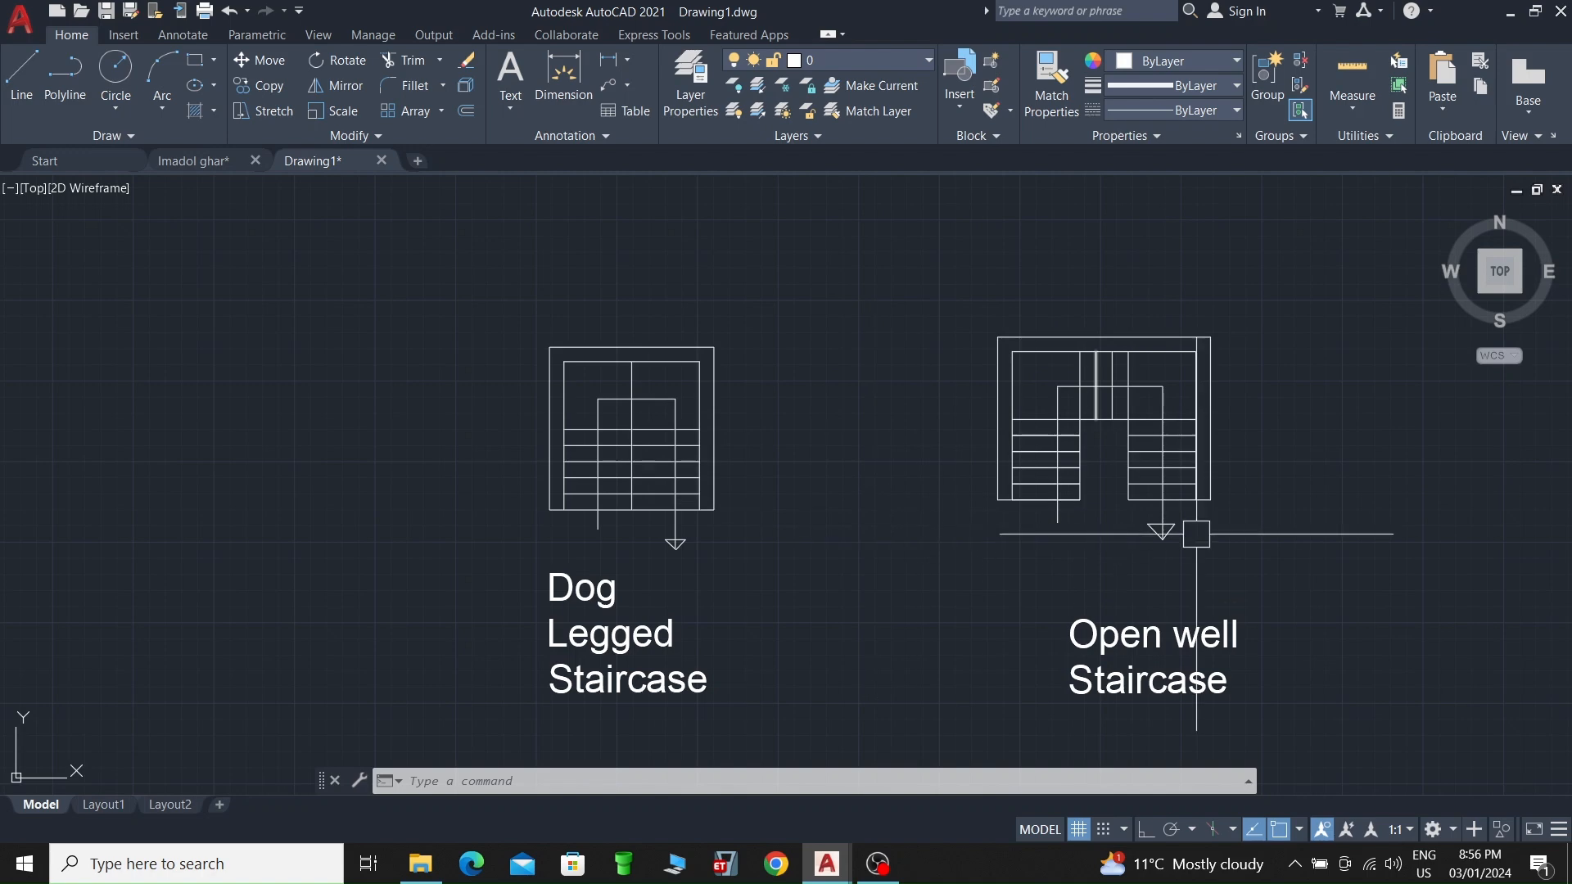
{"action": "key", "text": "Escape"}
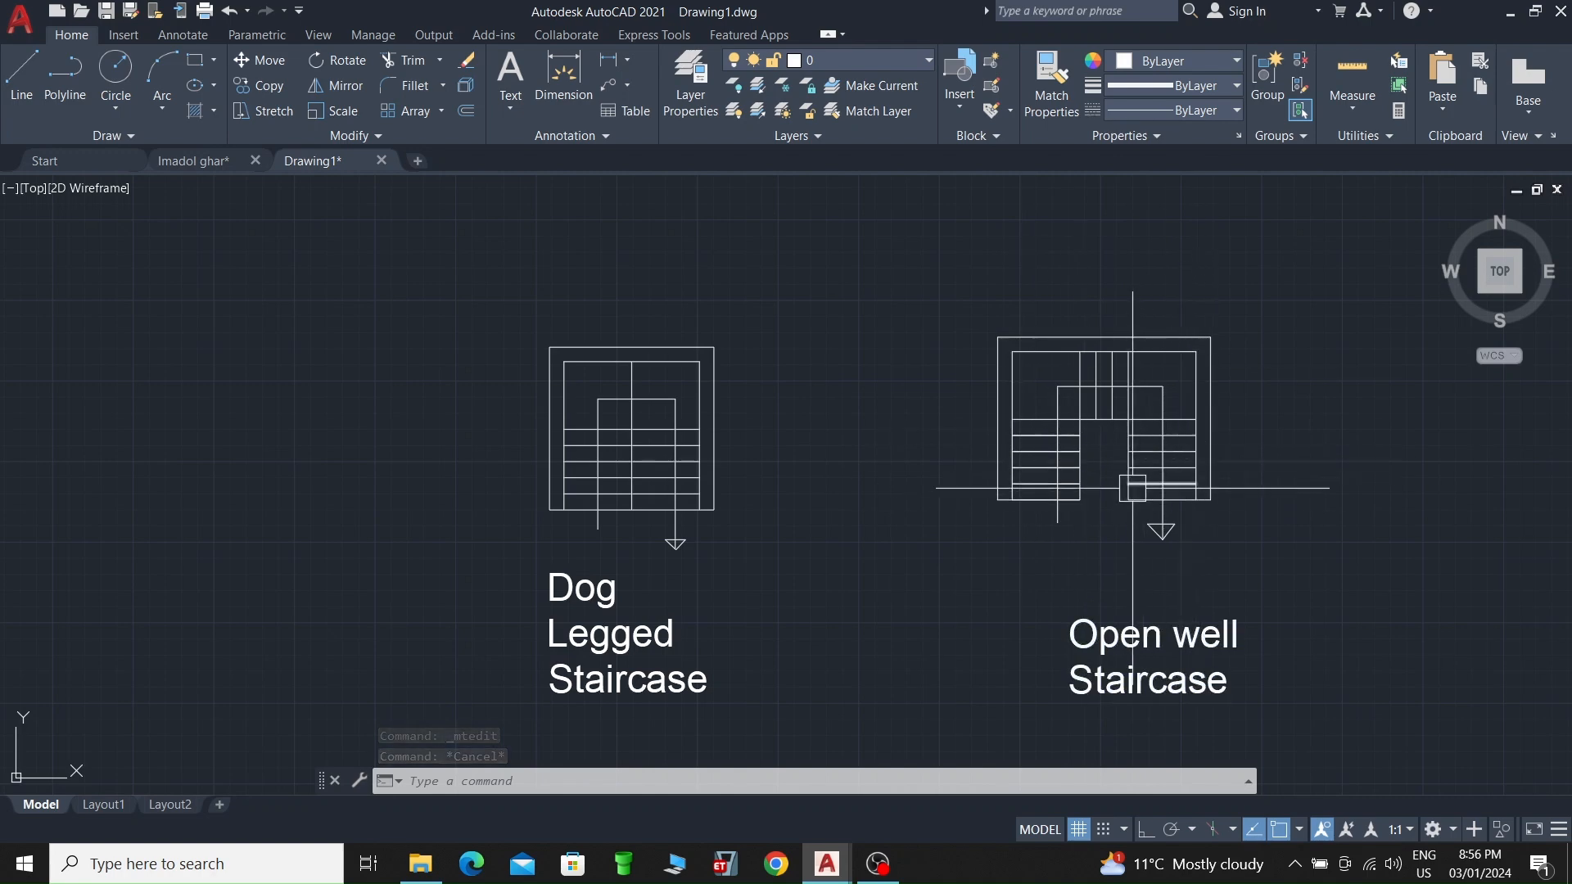
{"action": "scroll", "coordinate": [1106, 464], "scroll_direction": "up", "scroll_amount": 4}
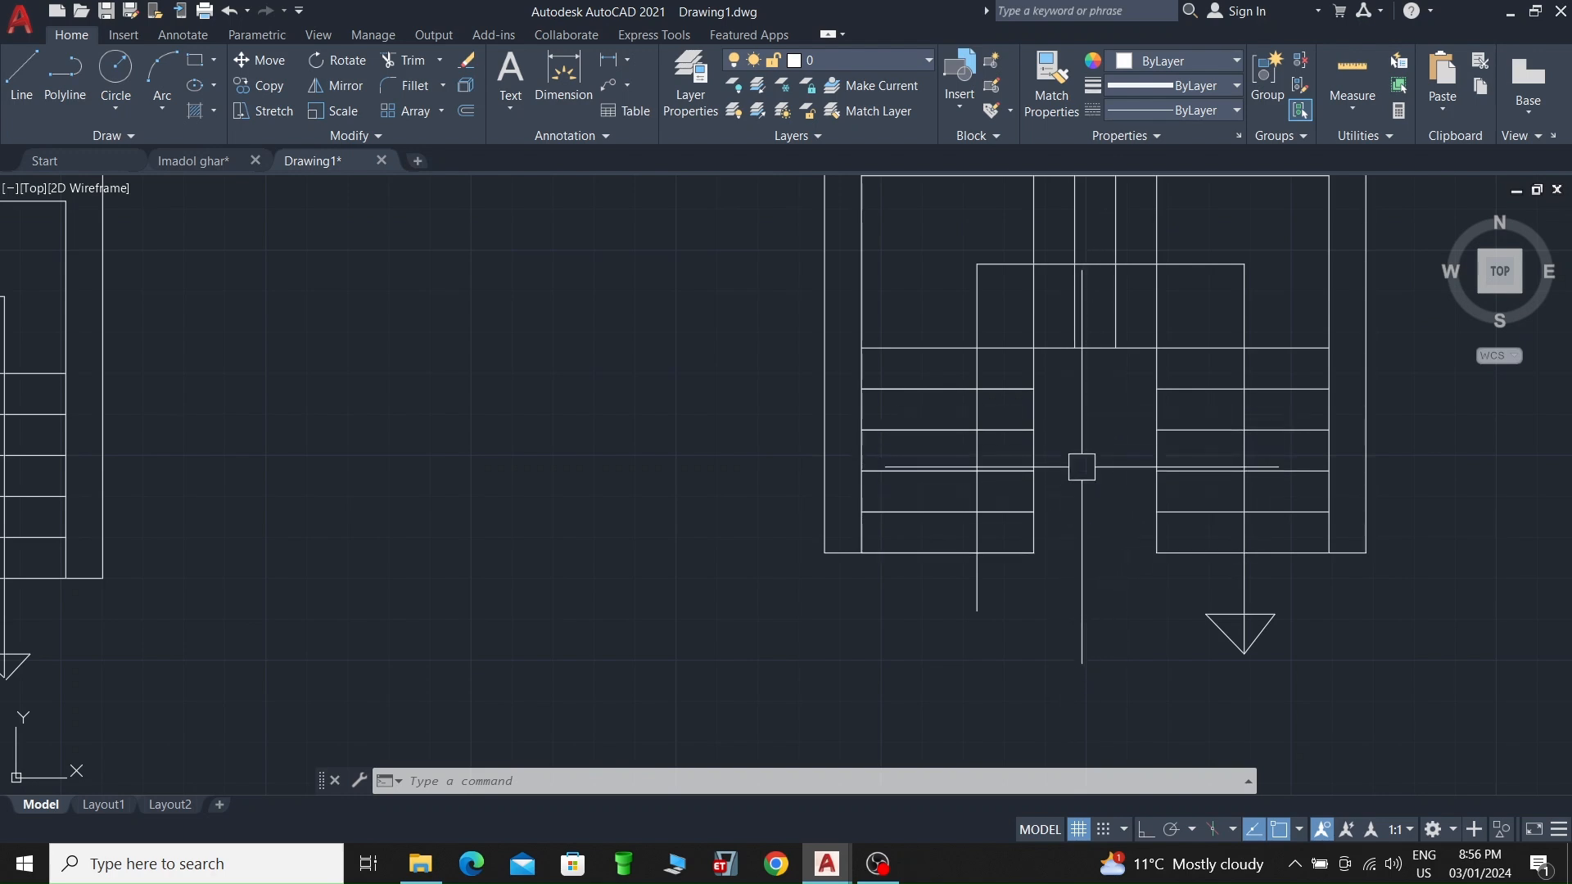
{"action": "scroll", "coordinate": [1094, 473], "scroll_direction": "down", "scroll_amount": 4}
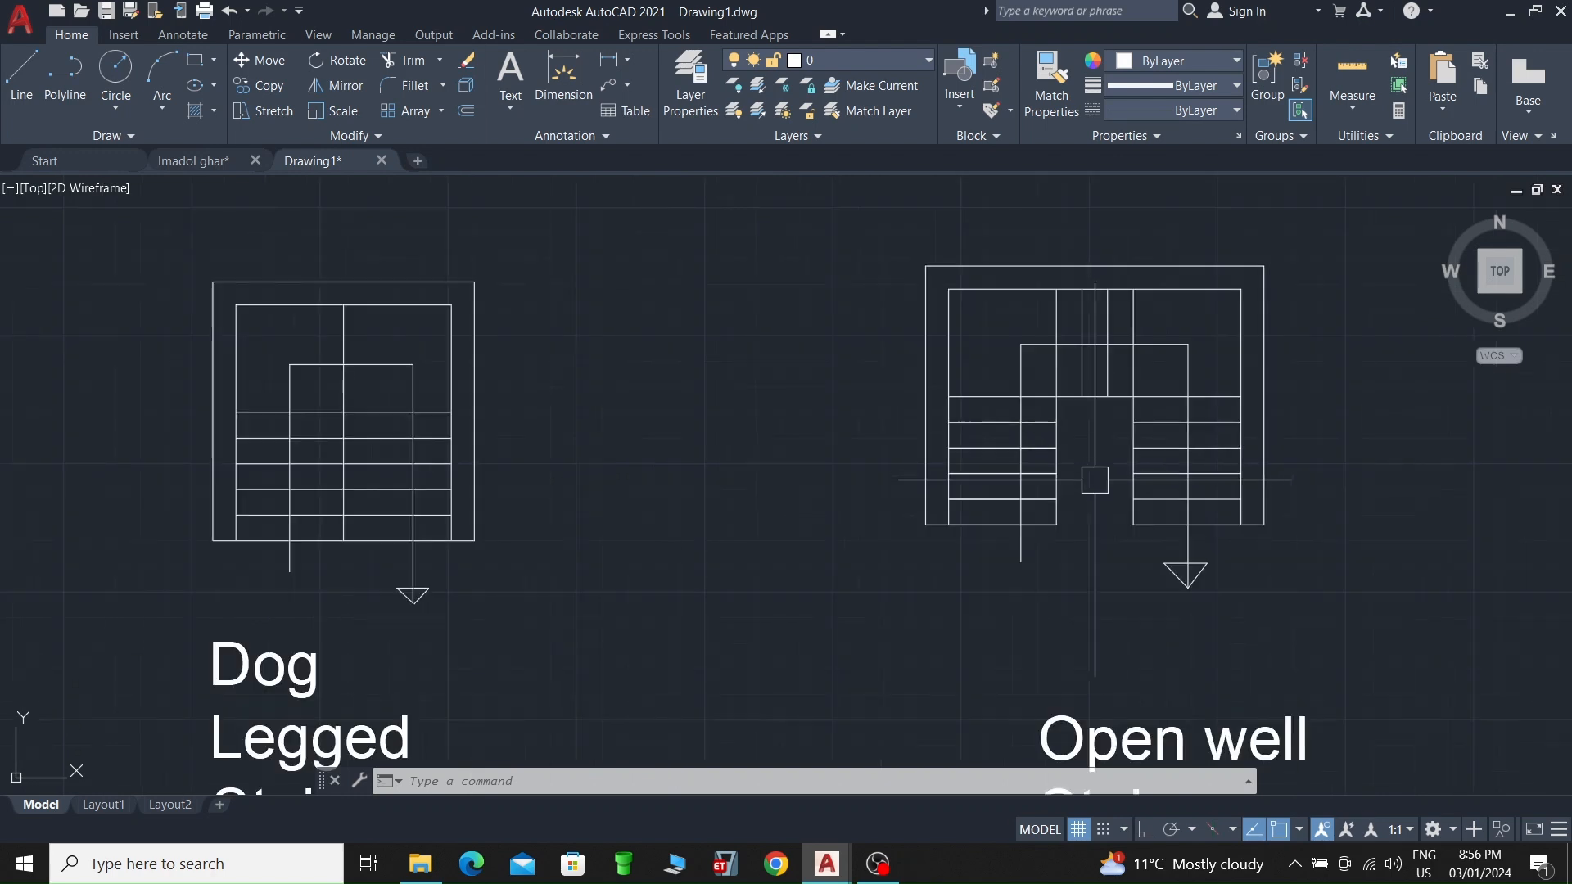
{"action": "scroll", "coordinate": [1094, 475], "scroll_direction": "up", "scroll_amount": 4}
{"action": "scroll", "coordinate": [1095, 479], "scroll_direction": "down", "scroll_amount": 4}
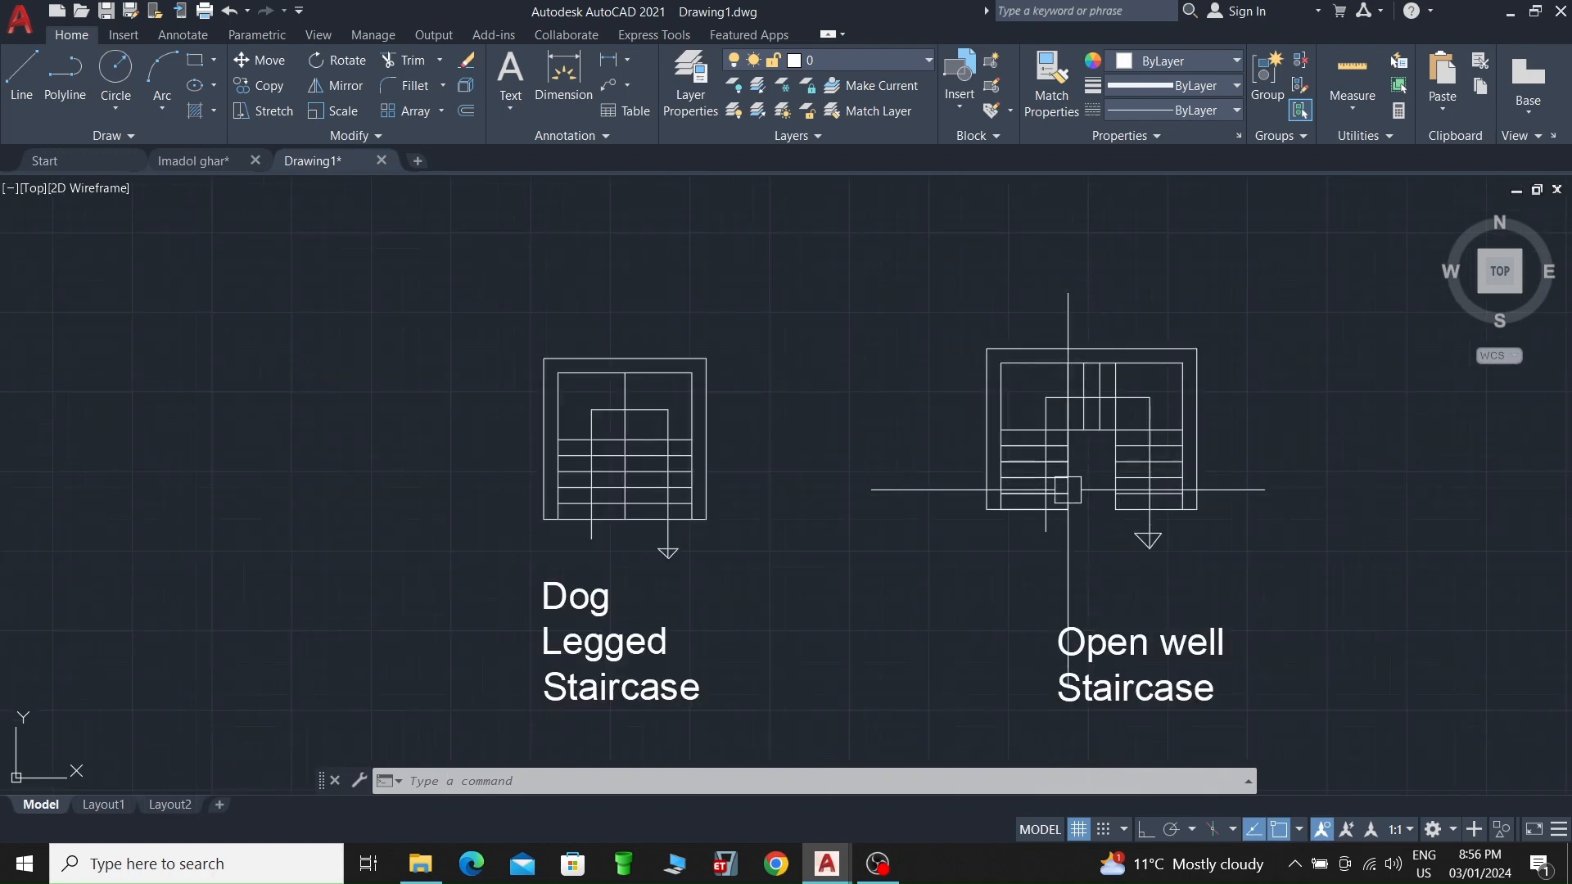
{"action": "scroll", "coordinate": [641, 458], "scroll_direction": "up", "scroll_amount": 4}
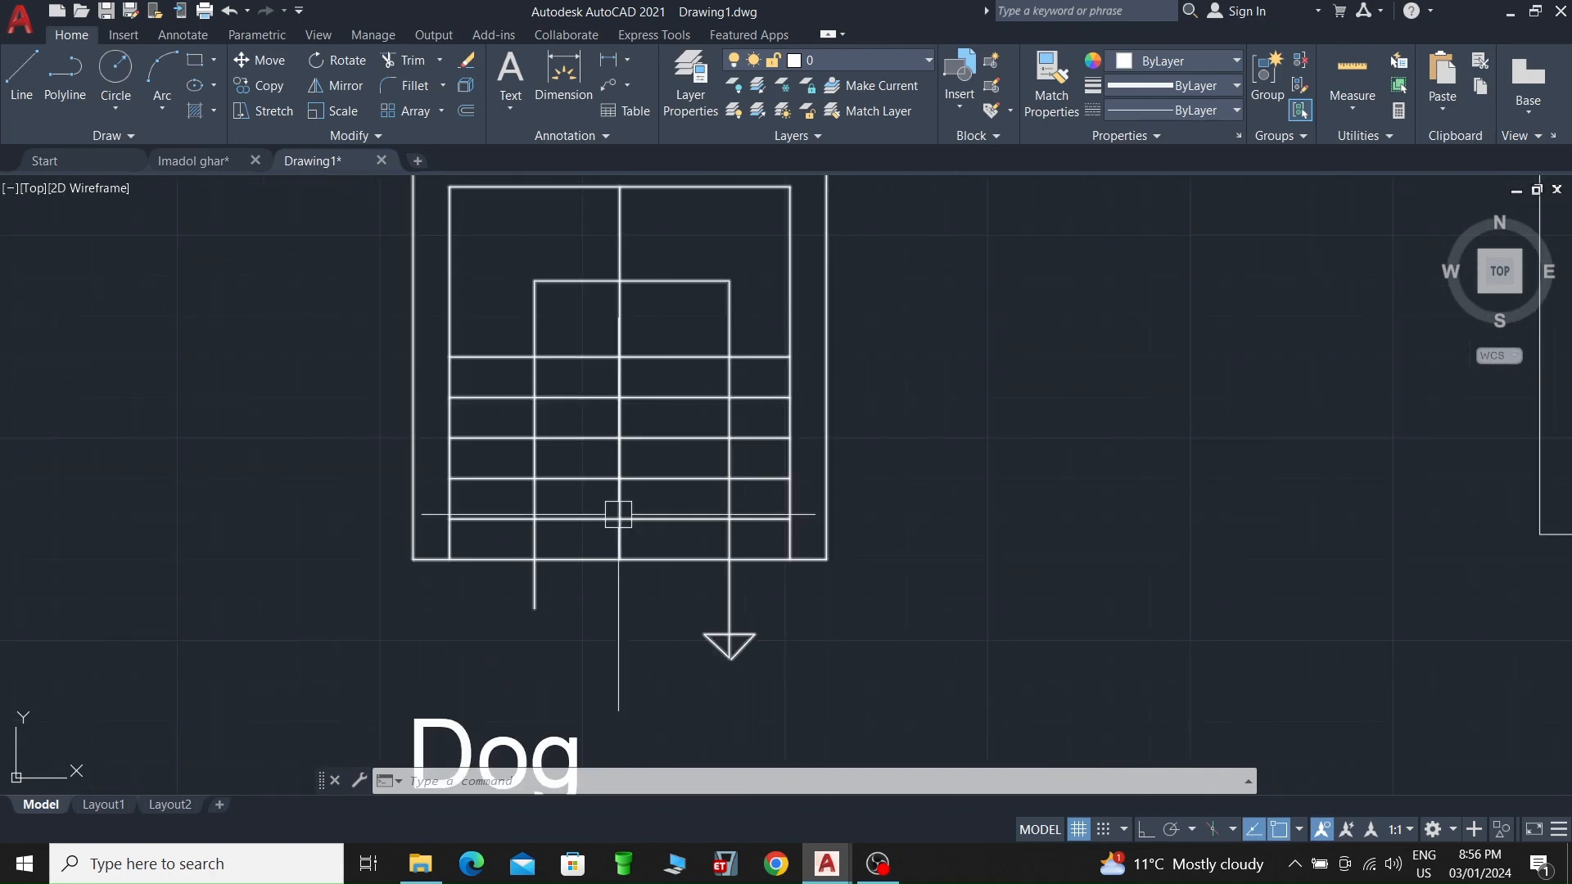
{"action": "scroll", "coordinate": [757, 525], "scroll_direction": "down", "scroll_amount": 4}
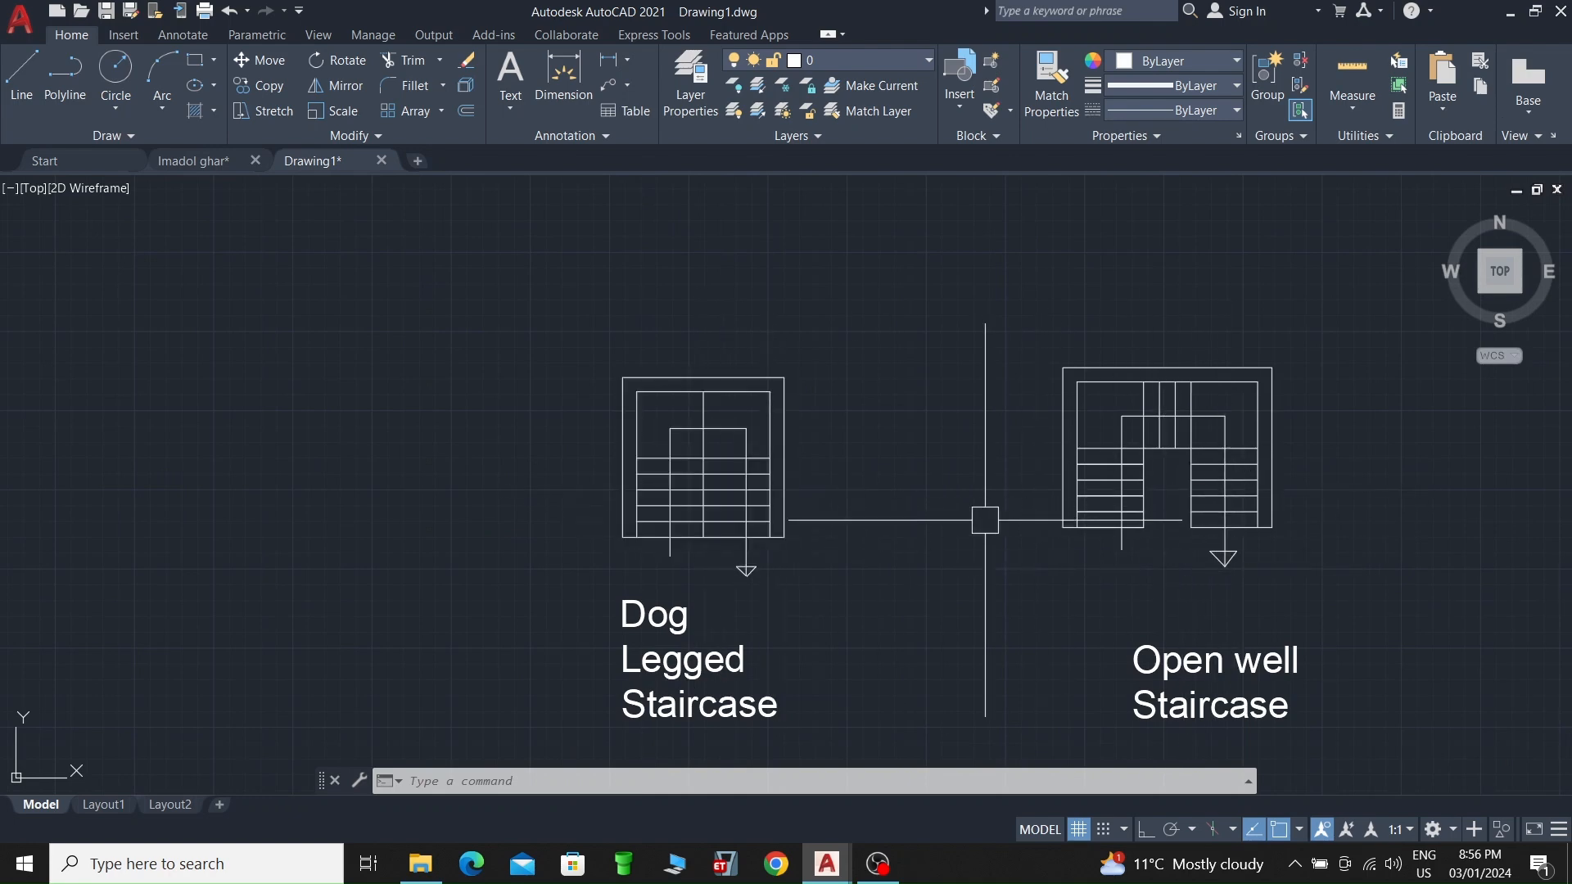
{"action": "scroll", "coordinate": [1087, 501], "scroll_direction": "down", "scroll_amount": 4}
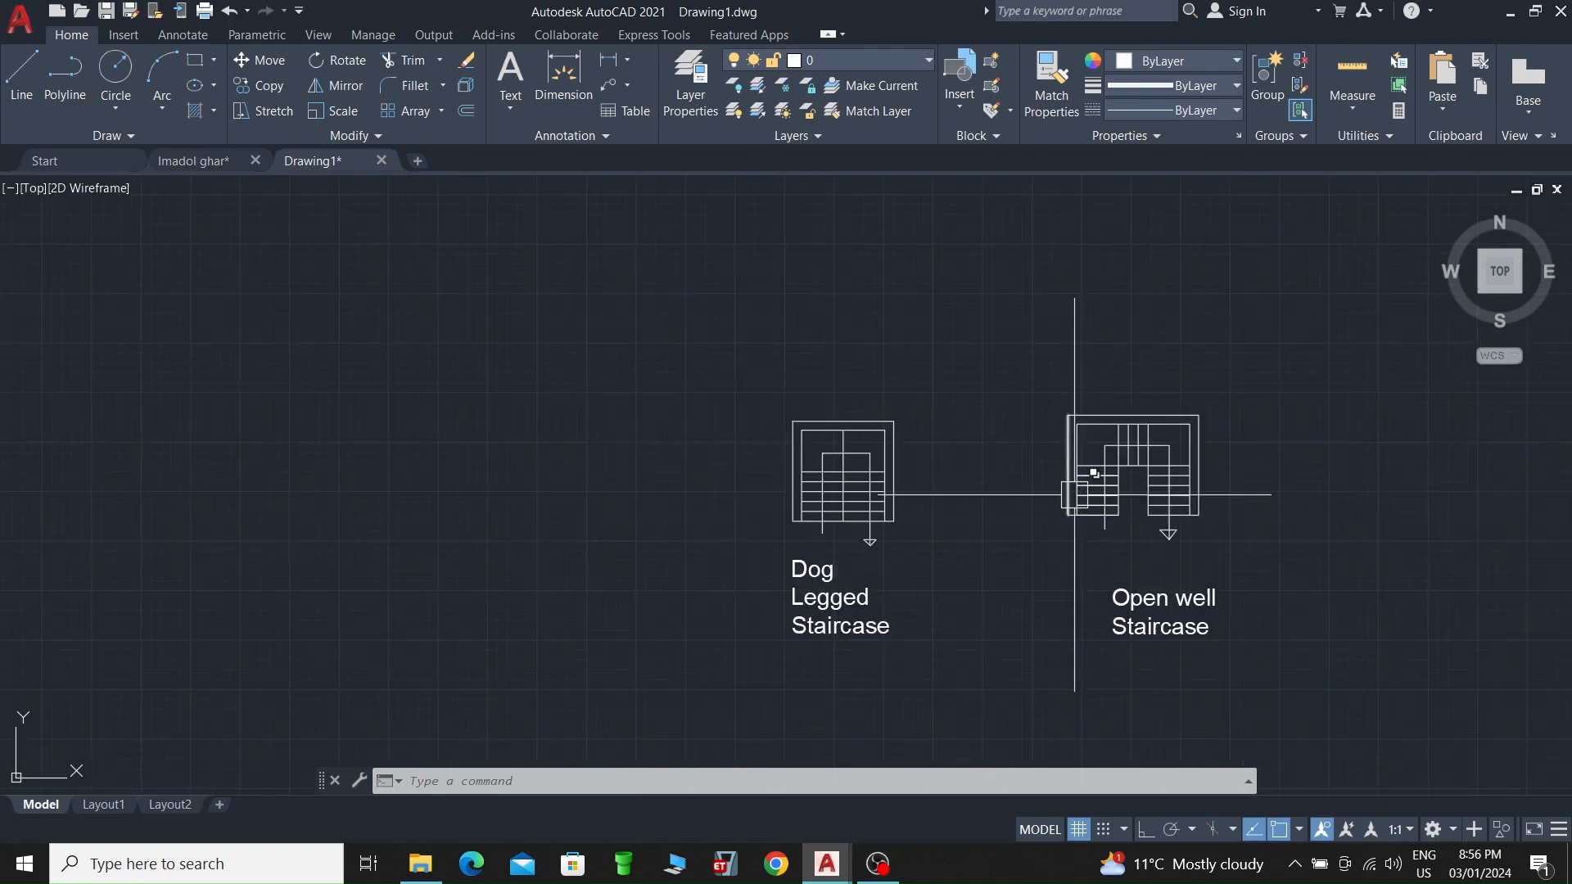
{"action": "scroll", "coordinate": [1126, 532], "scroll_direction": "down", "scroll_amount": 5}
{"action": "middle_click_drag", "start_coordinate": [1204, 586], "coordinate": [1097, 556]}
{"action": "scroll", "coordinate": [1007, 501], "scroll_direction": "up", "scroll_amount": 8}
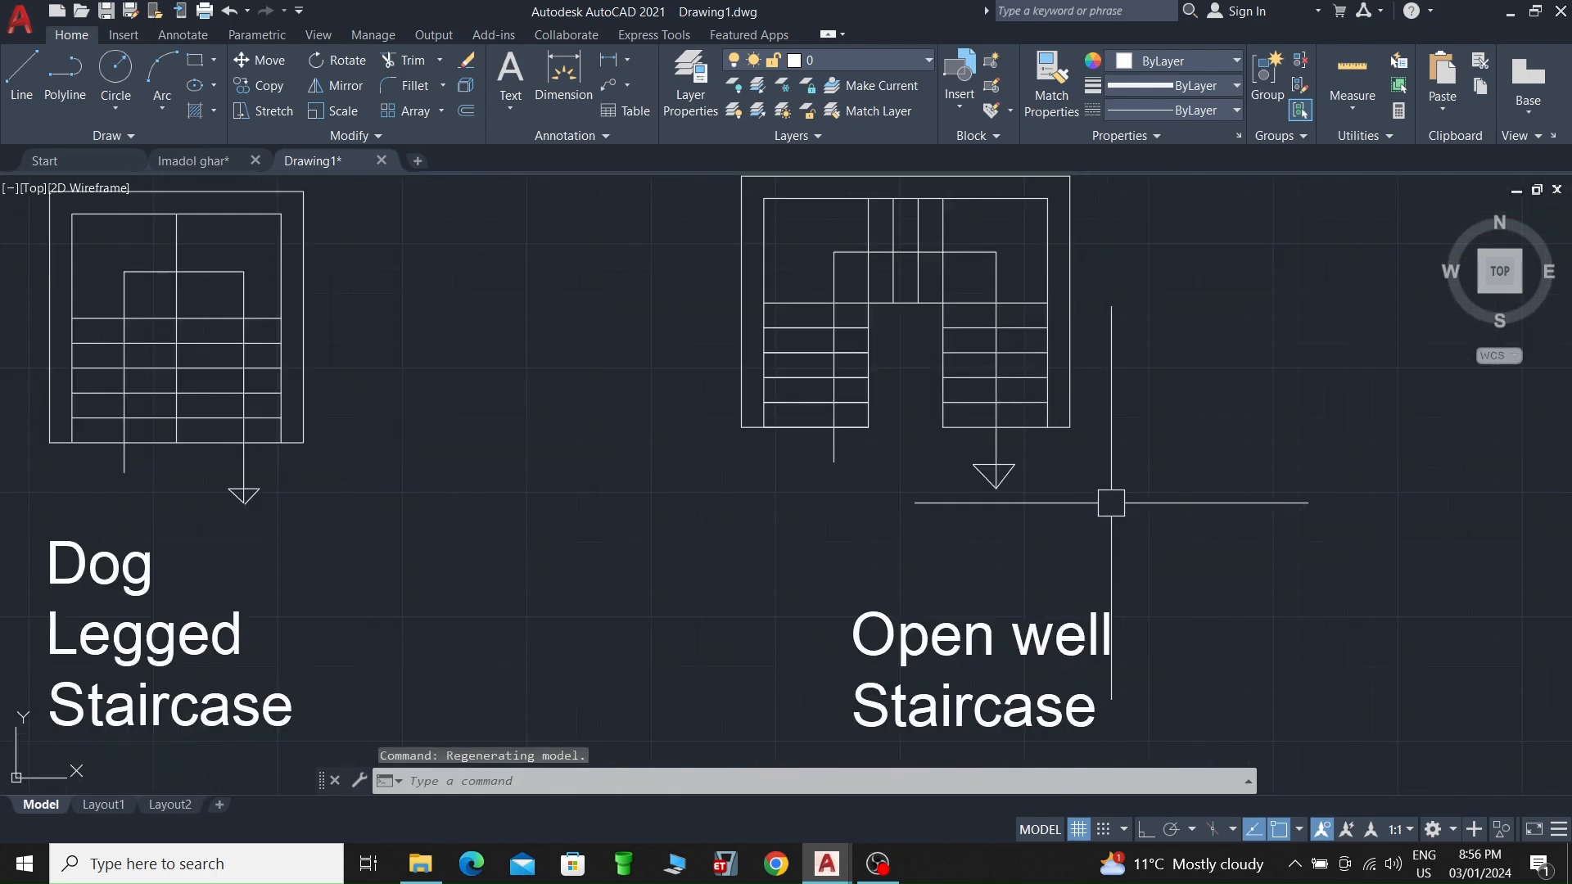
{"action": "scroll", "coordinate": [1115, 495], "scroll_direction": "up", "scroll_amount": 2}
{"action": "scroll", "coordinate": [1109, 495], "scroll_direction": "up", "scroll_amount": 1}
{"action": "scroll", "coordinate": [1107, 494], "scroll_direction": "down", "scroll_amount": 1}
{"action": "mouse_move", "coordinate": [811, 519]}
{"action": "middle_mouse_down"}
{"action": "mouse_move", "coordinate": [836, 470]}
{"action": "mouse_move", "coordinate": [761, 480]}
{"action": "mouse_move", "coordinate": [733, 507]}
{"action": "middle_mouse_up"}
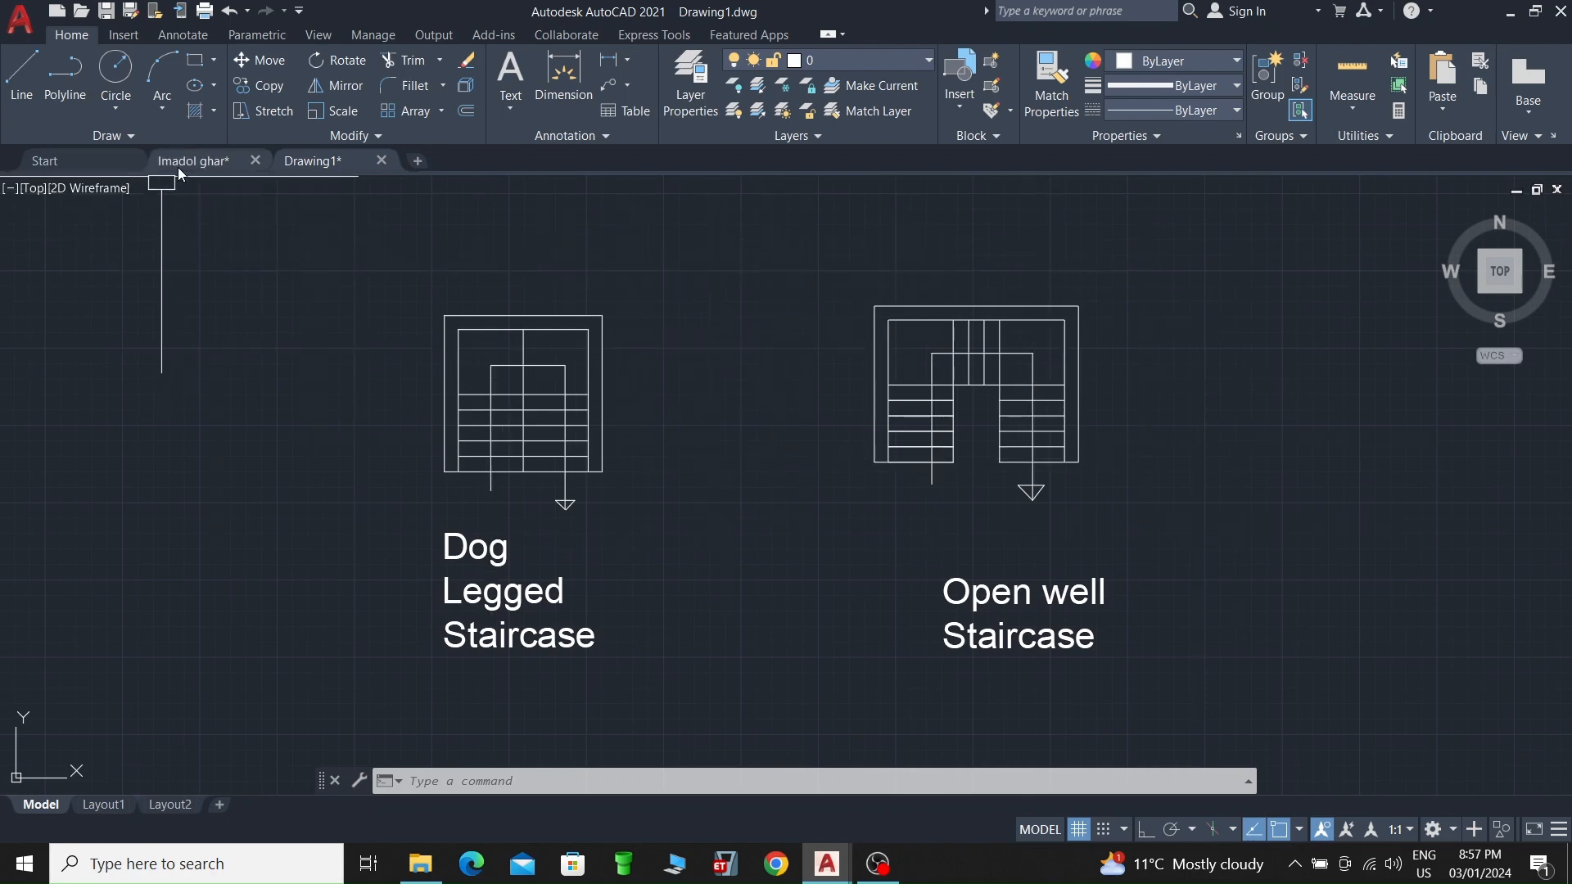
Step: Switch to the Imadol ghar drawing and examine the building's elevations, especially the tall arched window on the south elevation
{"action": "left_click", "coordinate": [209, 163]}
{"action": "scroll", "coordinate": [614, 333], "scroll_direction": "down", "scroll_amount": 5}
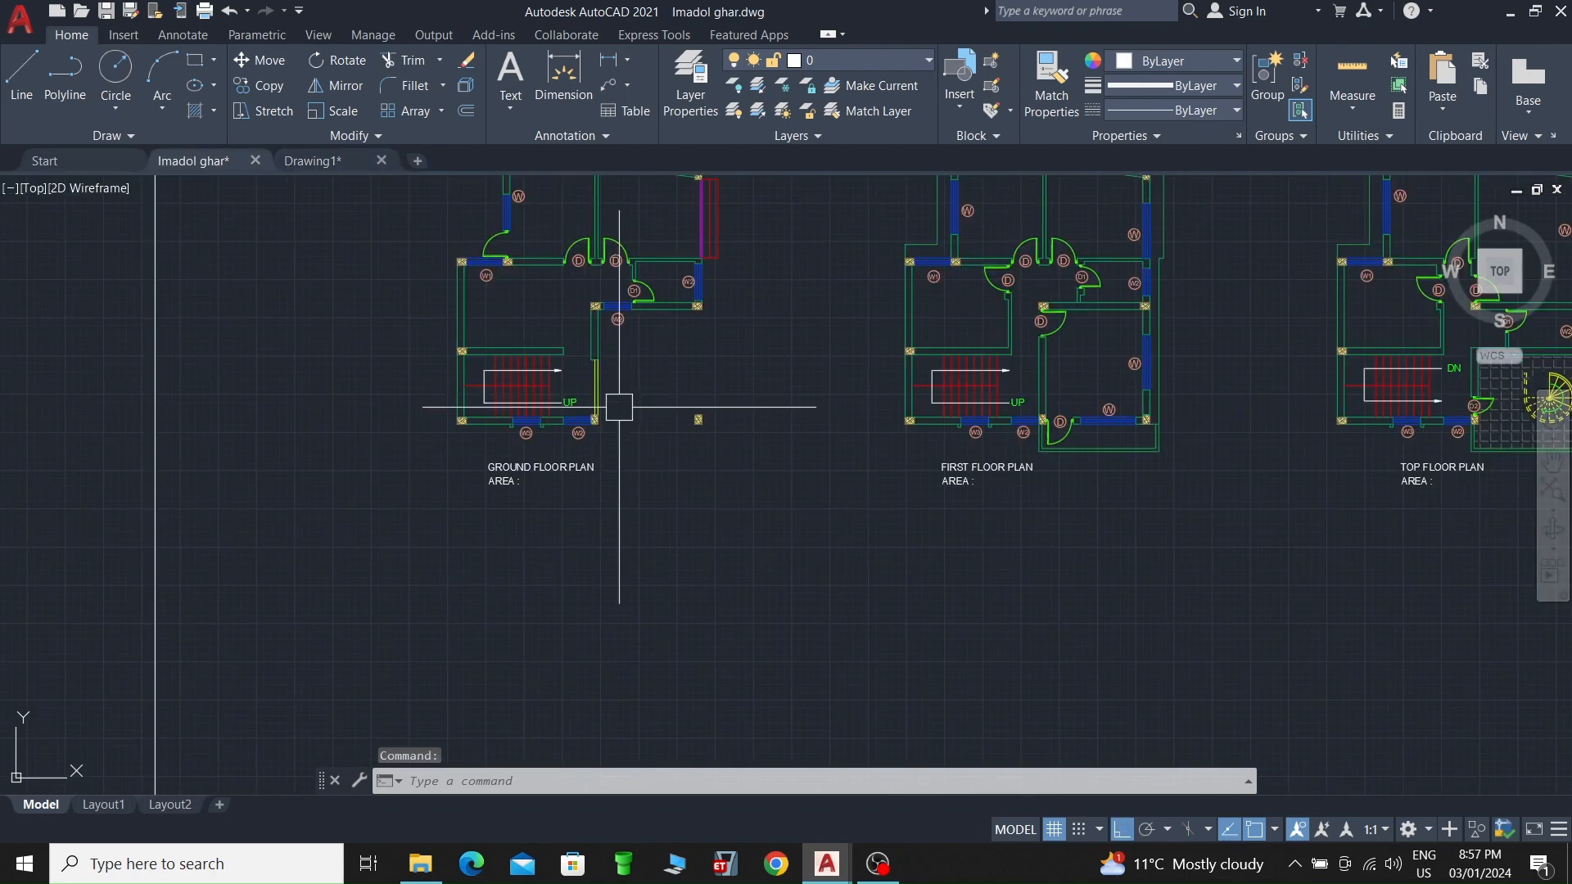
{"action": "scroll", "coordinate": [785, 499], "scroll_direction": "down", "scroll_amount": 4}
{"action": "scroll", "coordinate": [766, 537], "scroll_direction": "up", "scroll_amount": 10}
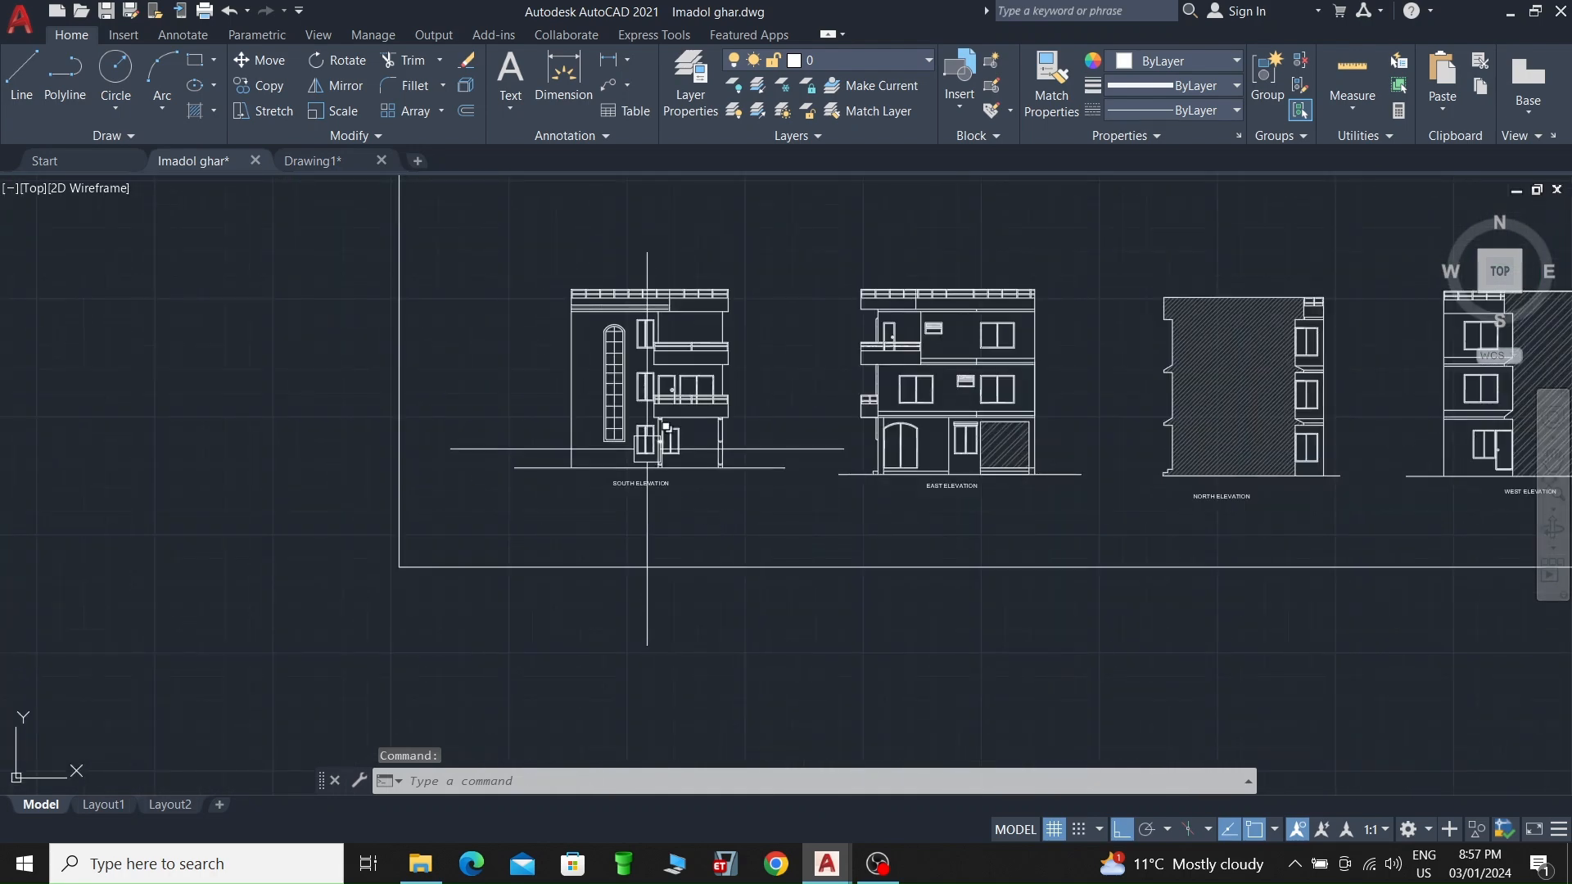
{"action": "scroll", "coordinate": [923, 555], "scroll_direction": "down", "scroll_amount": 3}
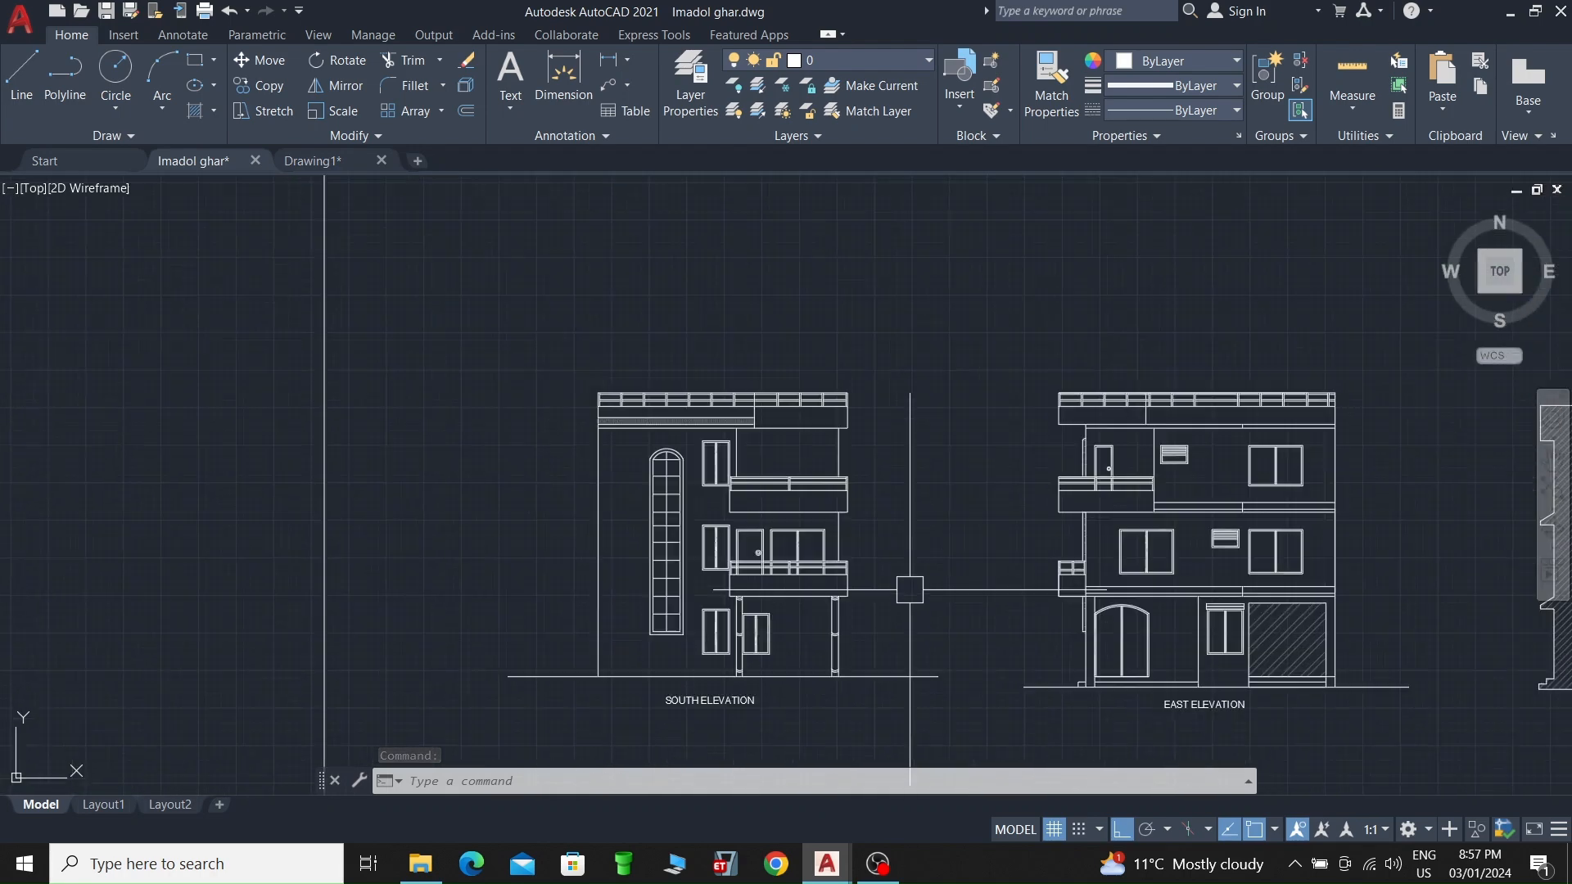
{"action": "middle_click_drag", "start_coordinate": [958, 562], "coordinate": [664, 491]}
{"action": "mouse_move", "coordinate": [1106, 467]}
{"action": "middle_mouse_down"}
{"action": "mouse_move", "coordinate": [1094, 499]}
{"action": "mouse_move", "coordinate": [642, 474]}
{"action": "middle_mouse_up"}
{"action": "mouse_move", "coordinate": [1140, 491]}
{"action": "middle_mouse_down"}
{"action": "mouse_move", "coordinate": [957, 498]}
{"action": "mouse_move", "coordinate": [849, 480]}
{"action": "mouse_move", "coordinate": [1007, 442]}
{"action": "middle_mouse_up"}
{"action": "middle_click_drag", "start_coordinate": [510, 404], "coordinate": [1170, 401]}
{"action": "scroll", "coordinate": [447, 382], "scroll_direction": "up", "scroll_amount": 5}
{"action": "scroll", "coordinate": [448, 382], "scroll_direction": "down", "scroll_amount": 5}
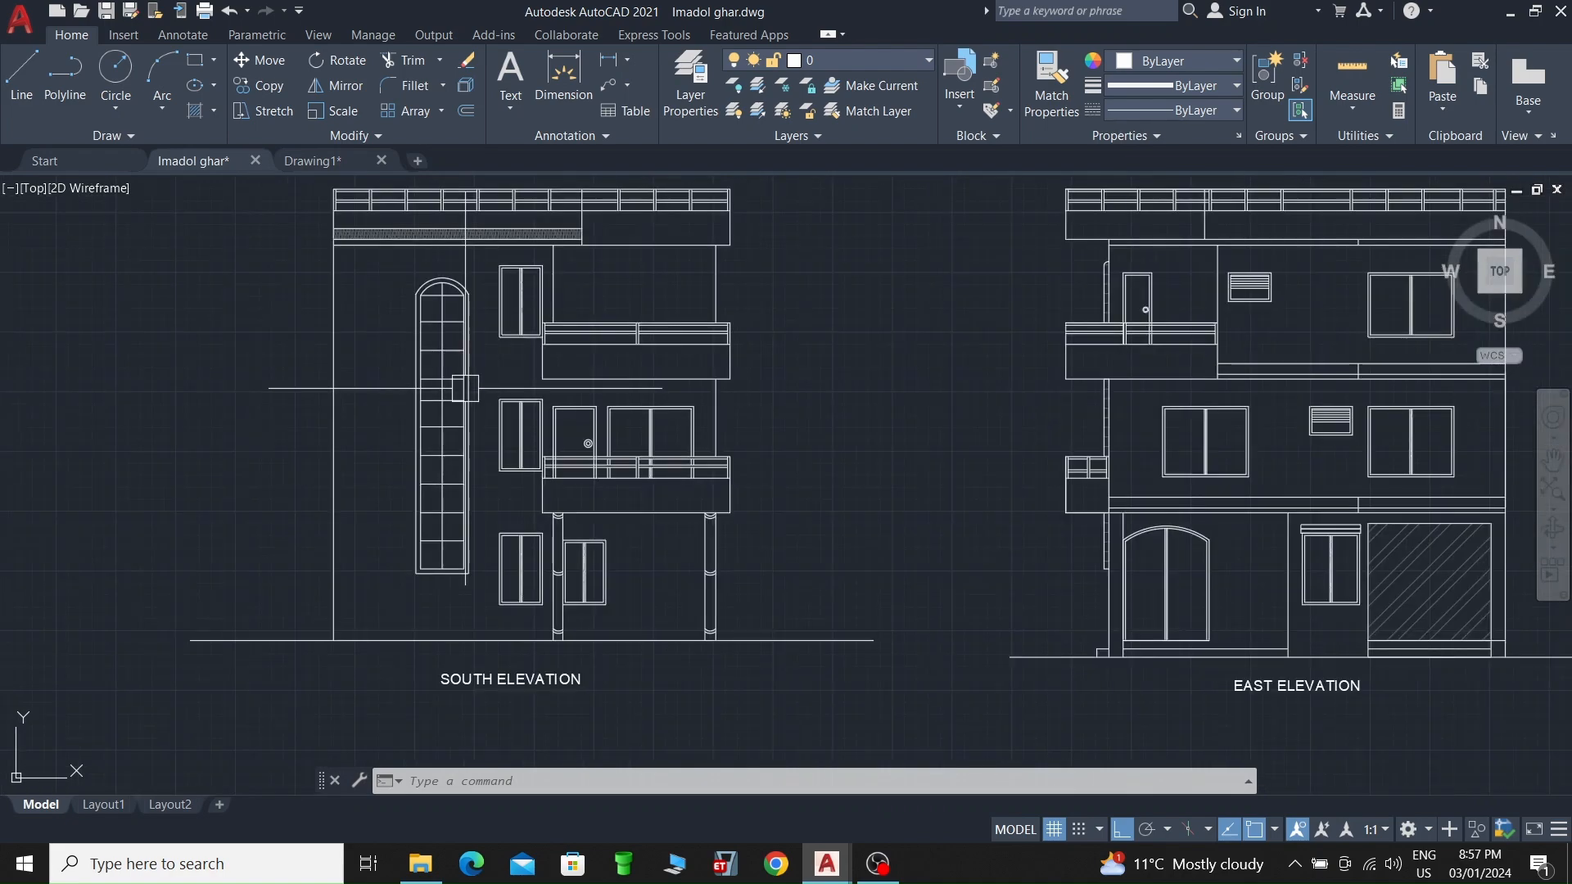
{"action": "scroll", "coordinate": [541, 295], "scroll_direction": "up", "scroll_amount": 5}
{"action": "scroll", "coordinate": [551, 579], "scroll_direction": "down", "scroll_amount": 5}
{"action": "middle_click_drag", "start_coordinate": [676, 632], "coordinate": [544, 487]}
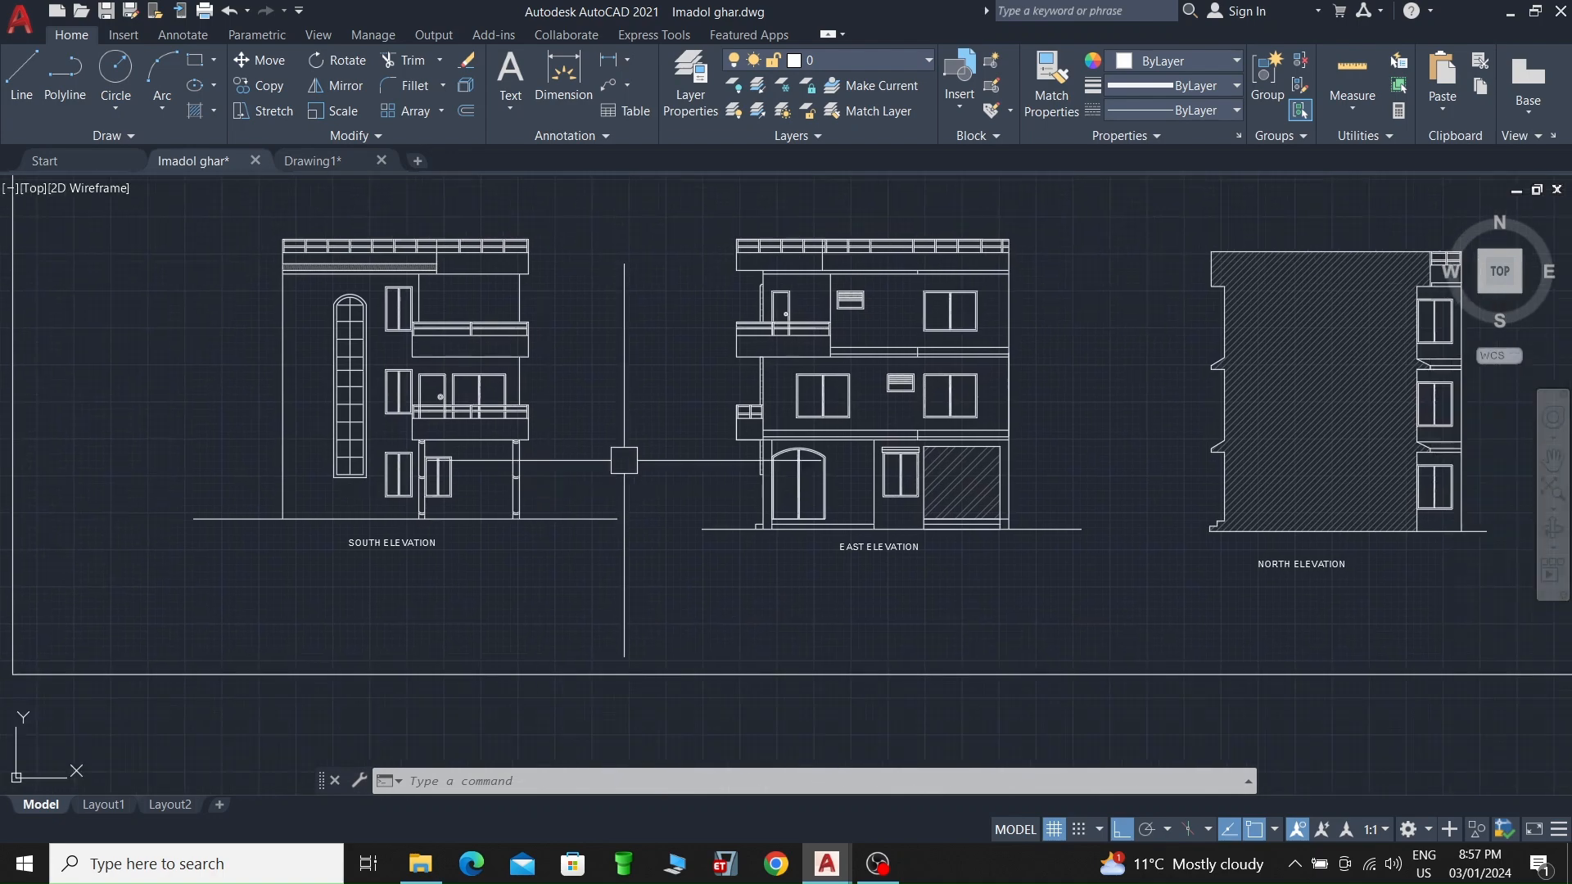
{"action": "mouse_move", "coordinate": [1091, 435]}
{"action": "middle_mouse_down"}
{"action": "mouse_move", "coordinate": [974, 487]}
{"action": "mouse_move", "coordinate": [704, 510]}
{"action": "middle_mouse_up"}
{"action": "middle_click_drag", "start_coordinate": [1212, 501], "coordinate": [897, 522]}
{"action": "scroll", "coordinate": [898, 522], "scroll_direction": "down", "scroll_amount": 4}
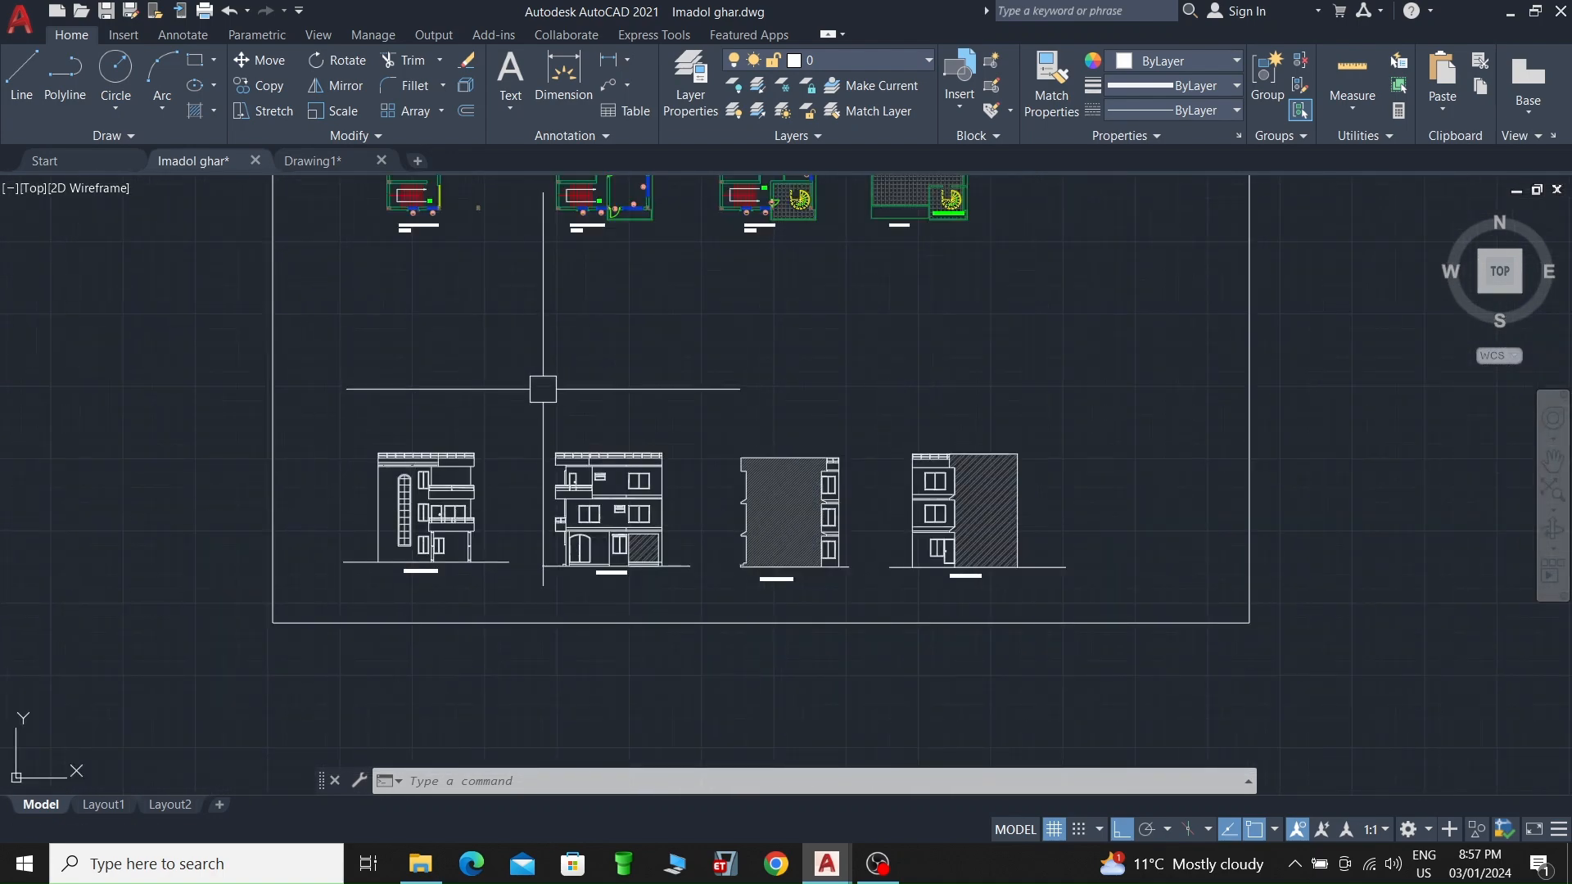
{"action": "scroll", "coordinate": [568, 350], "scroll_direction": "down", "scroll_amount": 4}
{"action": "scroll", "coordinate": [575, 349], "scroll_direction": "up", "scroll_amount": 4}
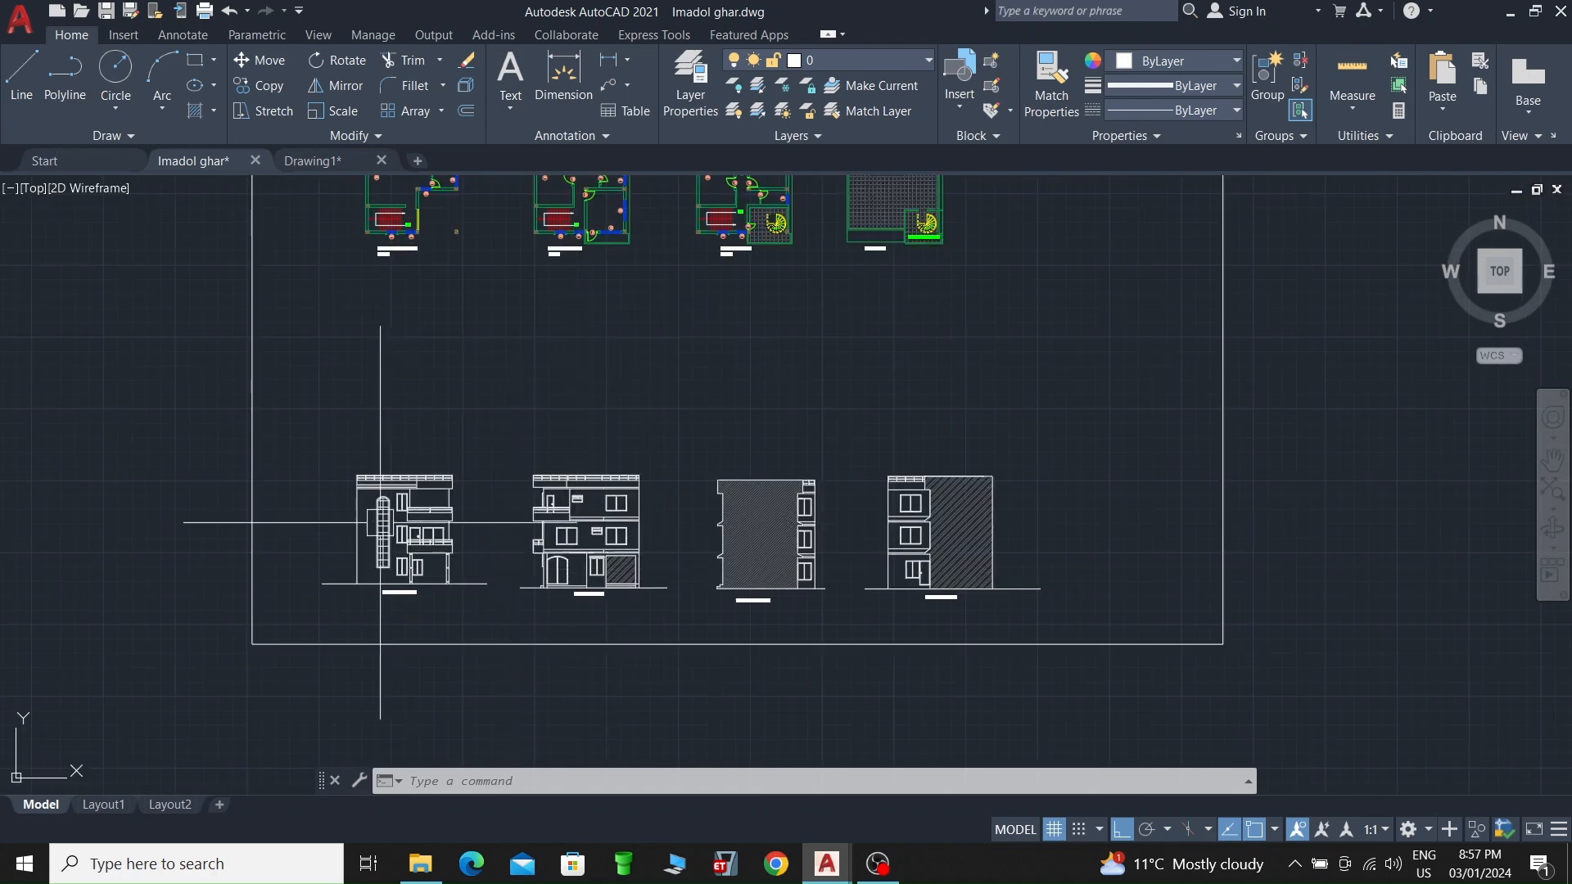
{"action": "scroll", "coordinate": [406, 526], "scroll_direction": "up", "scroll_amount": 6}
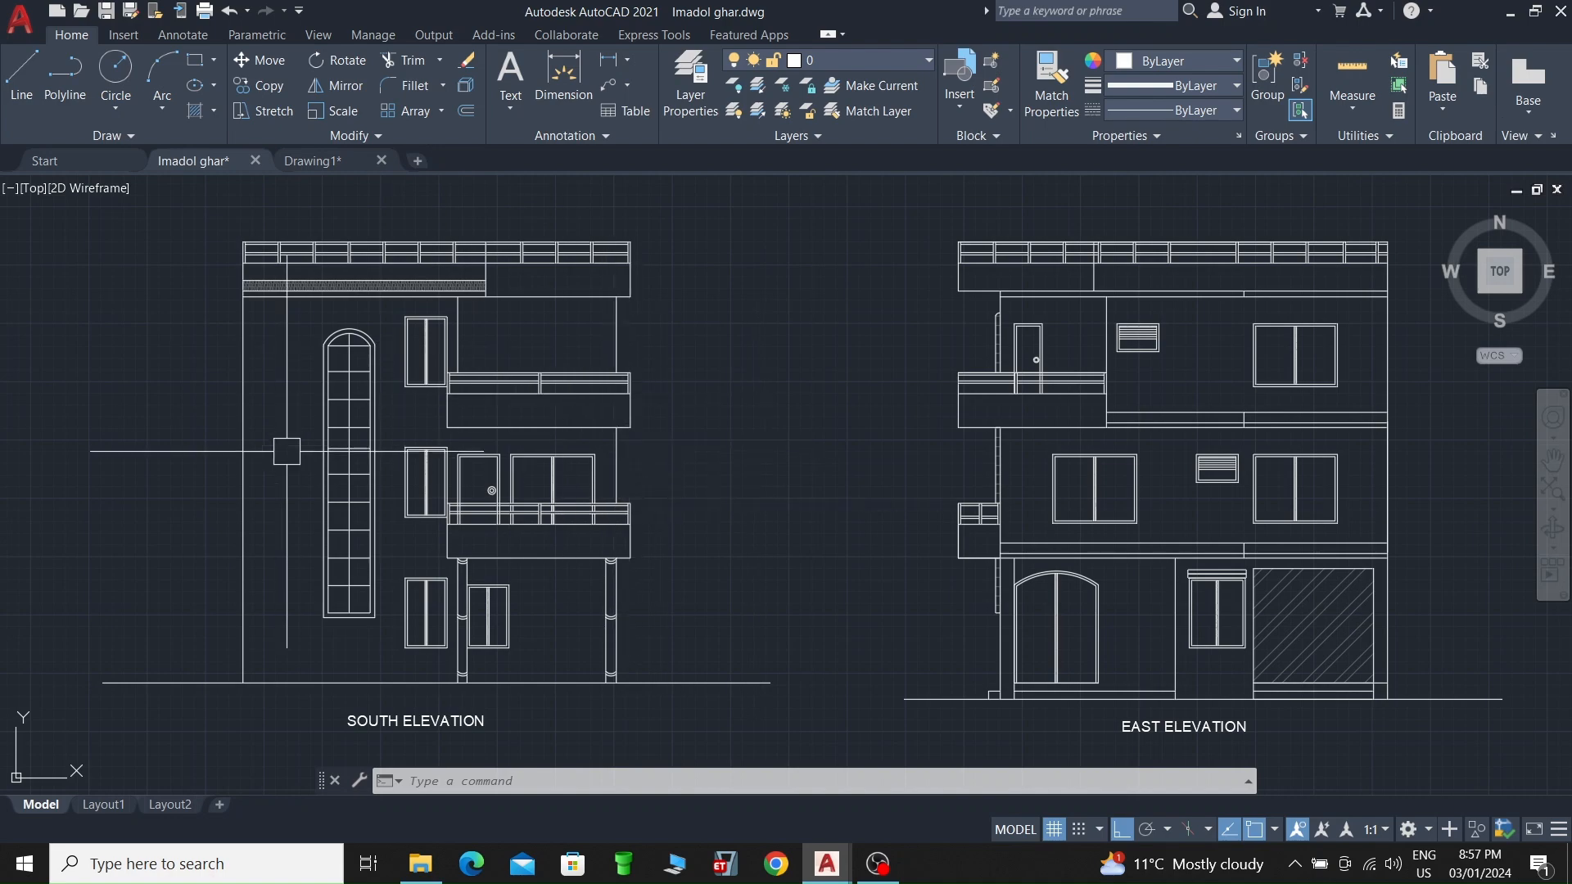
{"action": "scroll", "coordinate": [695, 502], "scroll_direction": "down", "scroll_amount": 6}
{"action": "scroll", "coordinate": [747, 308], "scroll_direction": "down", "scroll_amount": 2}
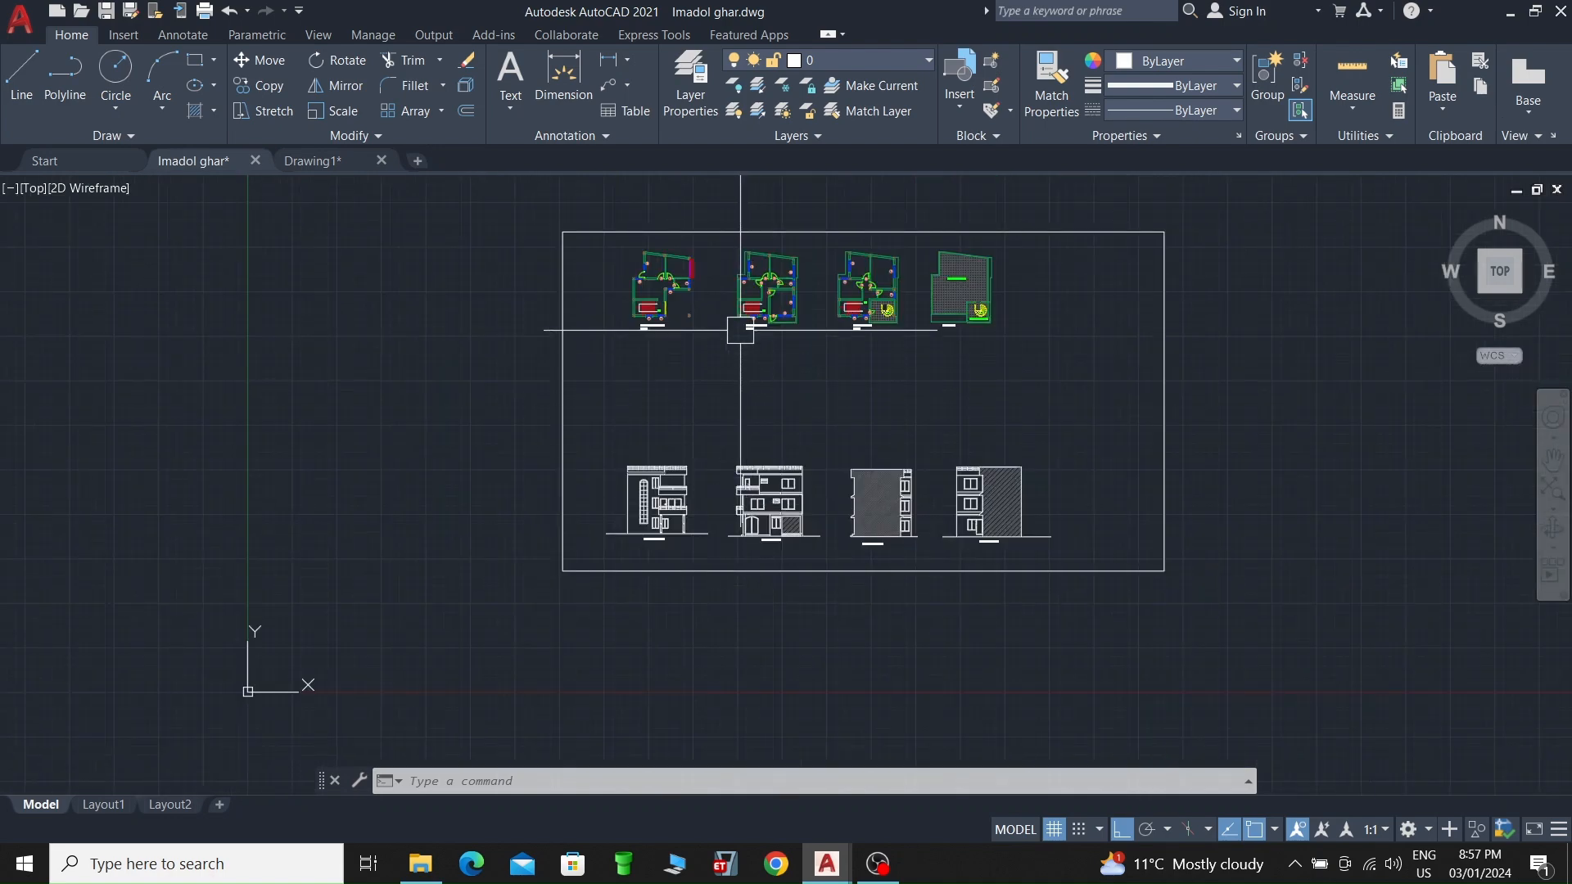
Step: Examine the staircases in the first floor, top floor and roof plans, and return to Drawing1
{"action": "scroll", "coordinate": [702, 274], "scroll_direction": "up", "scroll_amount": 3}
{"action": "scroll", "coordinate": [1042, 366], "scroll_direction": "down", "scroll_amount": 2}
{"action": "scroll", "coordinate": [1042, 366], "scroll_direction": "up", "scroll_amount": 4}
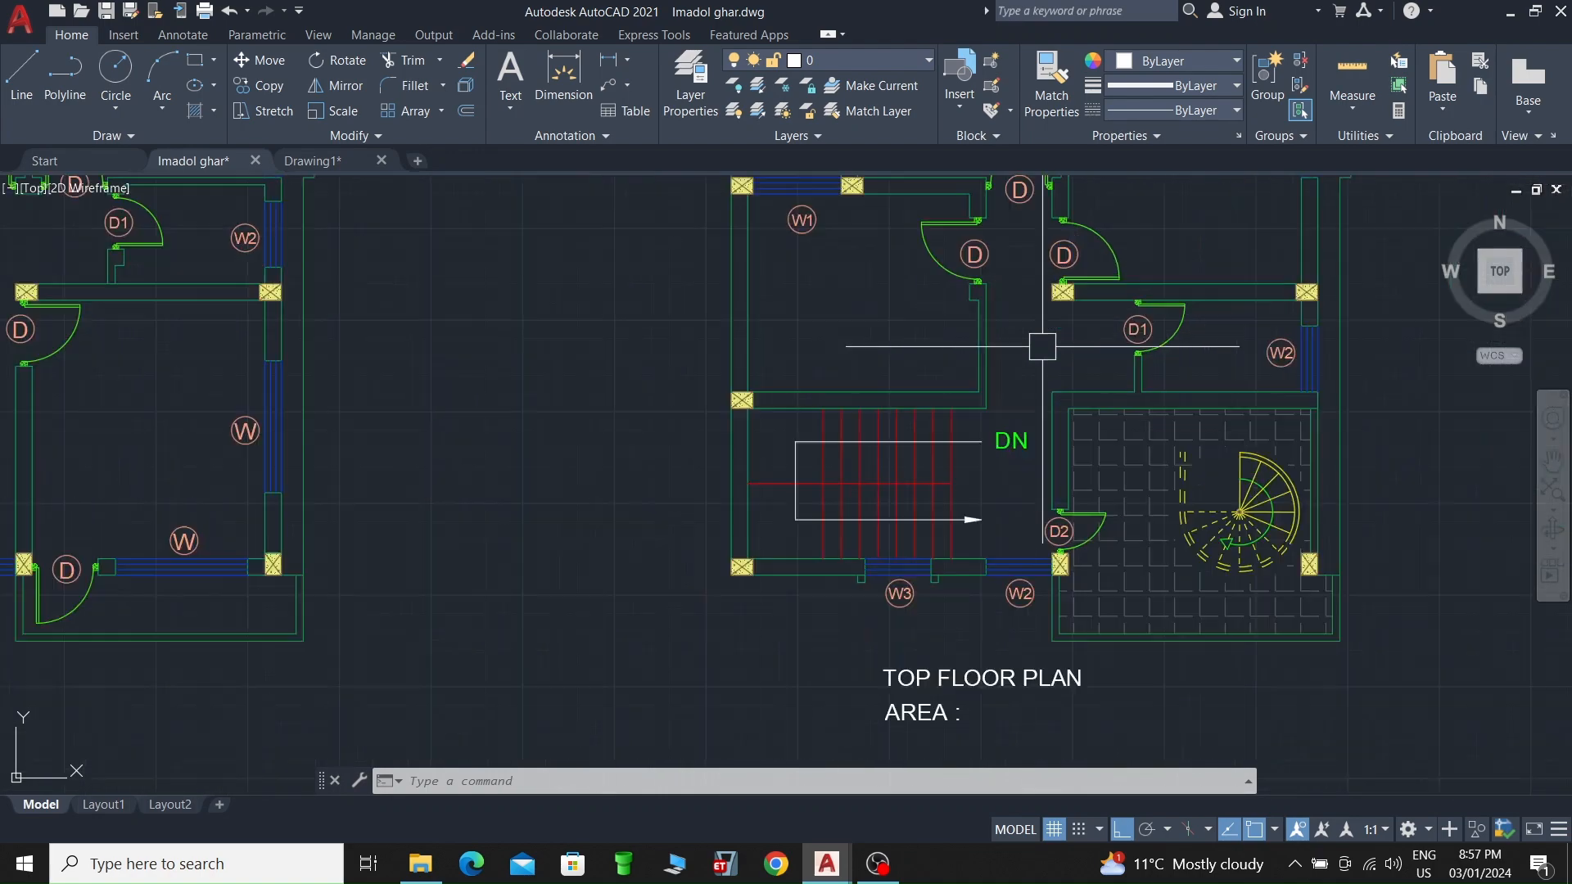
{"action": "scroll", "coordinate": [1158, 358], "scroll_direction": "down", "scroll_amount": 3}
{"action": "scroll", "coordinate": [1235, 345], "scroll_direction": "up", "scroll_amount": 3}
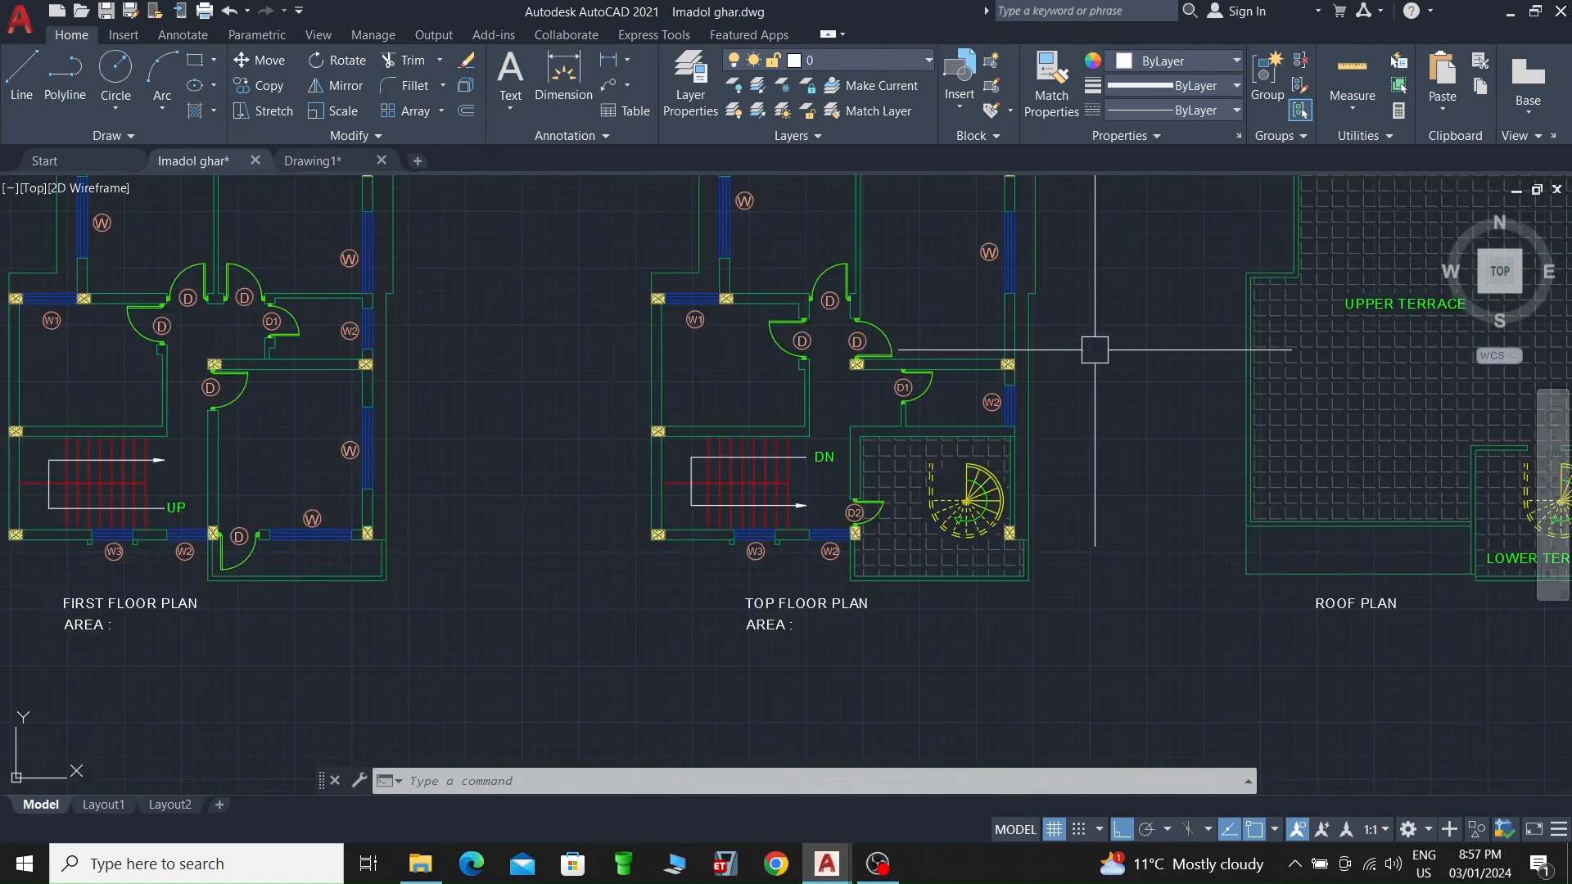
{"action": "scroll", "coordinate": [1084, 491], "scroll_direction": "down", "scroll_amount": 2}
{"action": "scroll", "coordinate": [1067, 533], "scroll_direction": "up", "scroll_amount": 2}
{"action": "scroll", "coordinate": [1053, 573], "scroll_direction": "down", "scroll_amount": 7}
{"action": "mouse_move", "coordinate": [1044, 635]}
{"action": "middle_mouse_down"}
{"action": "mouse_move", "coordinate": [996, 551]}
{"action": "mouse_move", "coordinate": [870, 420]}
{"action": "middle_mouse_up"}
{"action": "scroll", "coordinate": [867, 449], "scroll_direction": "up", "scroll_amount": 4}
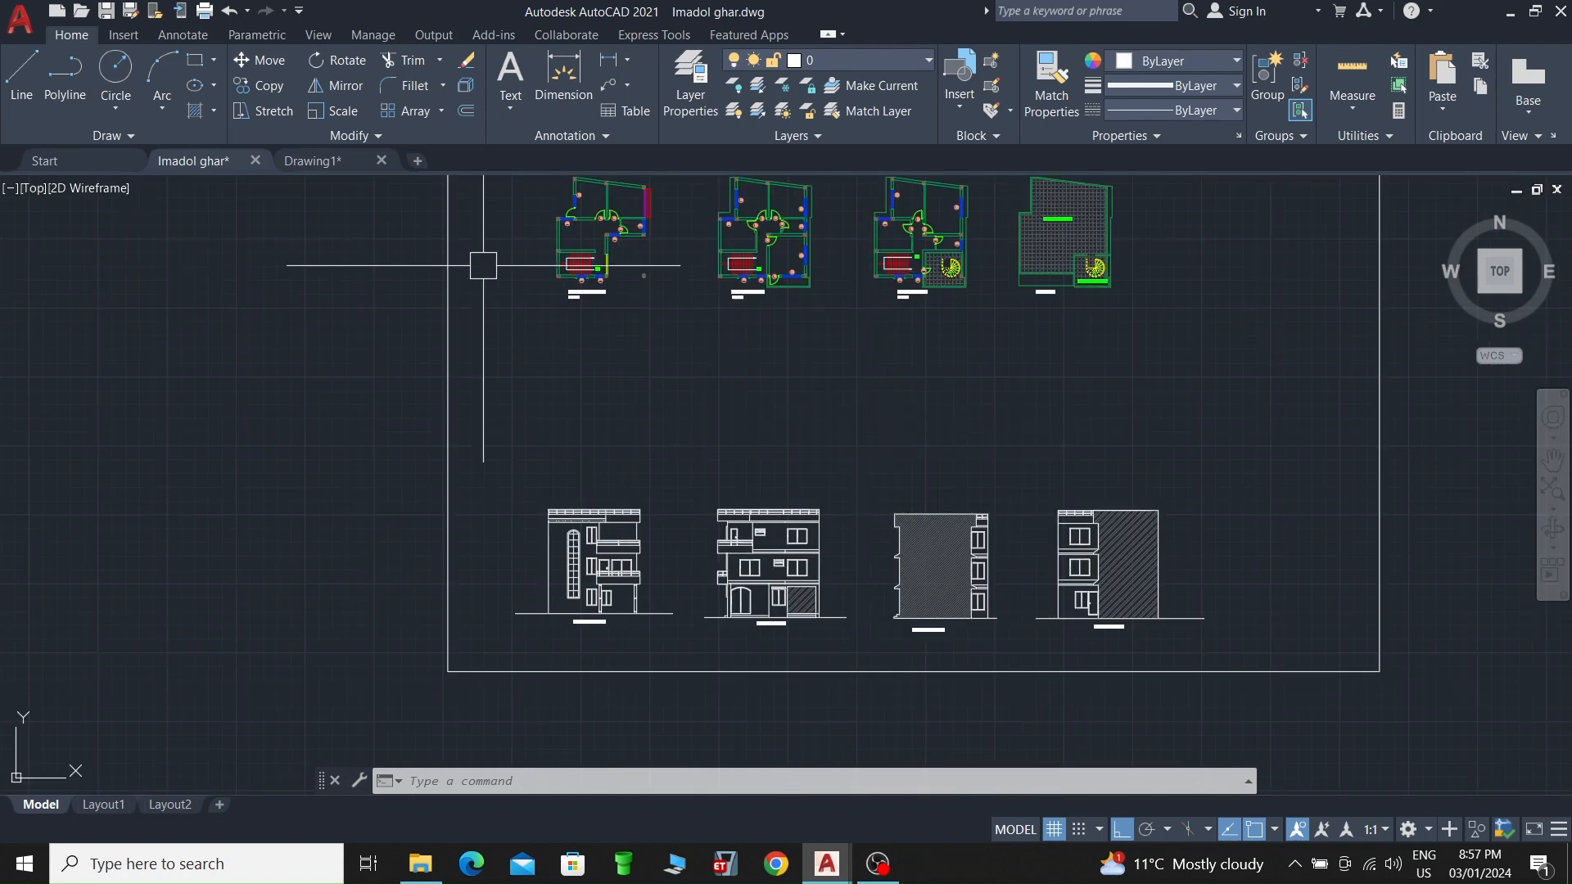
{"action": "left_click", "coordinate": [313, 160]}
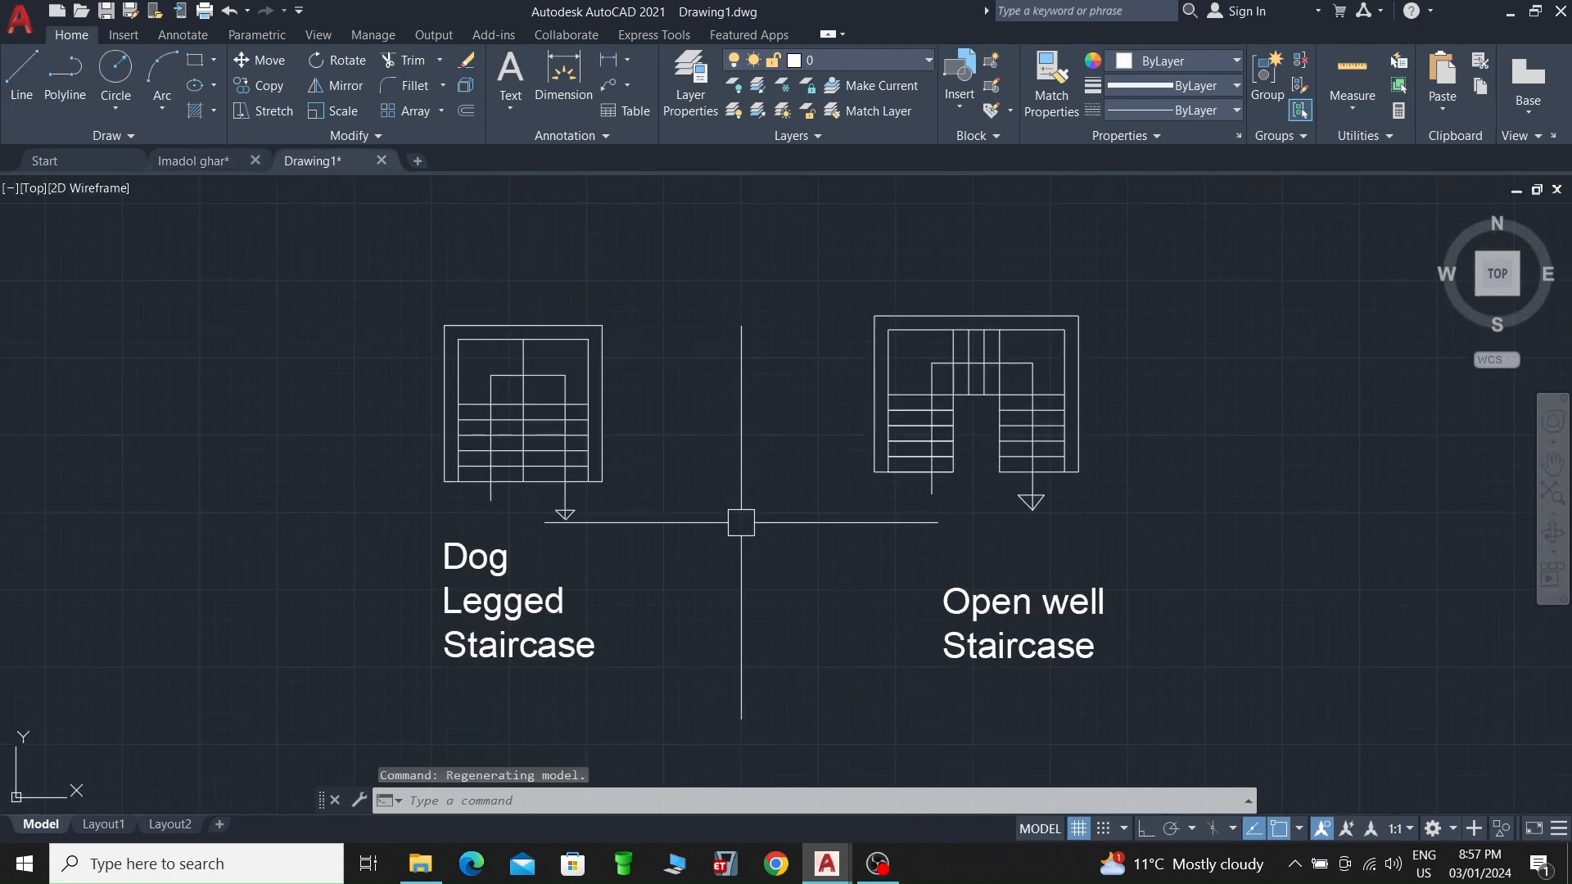